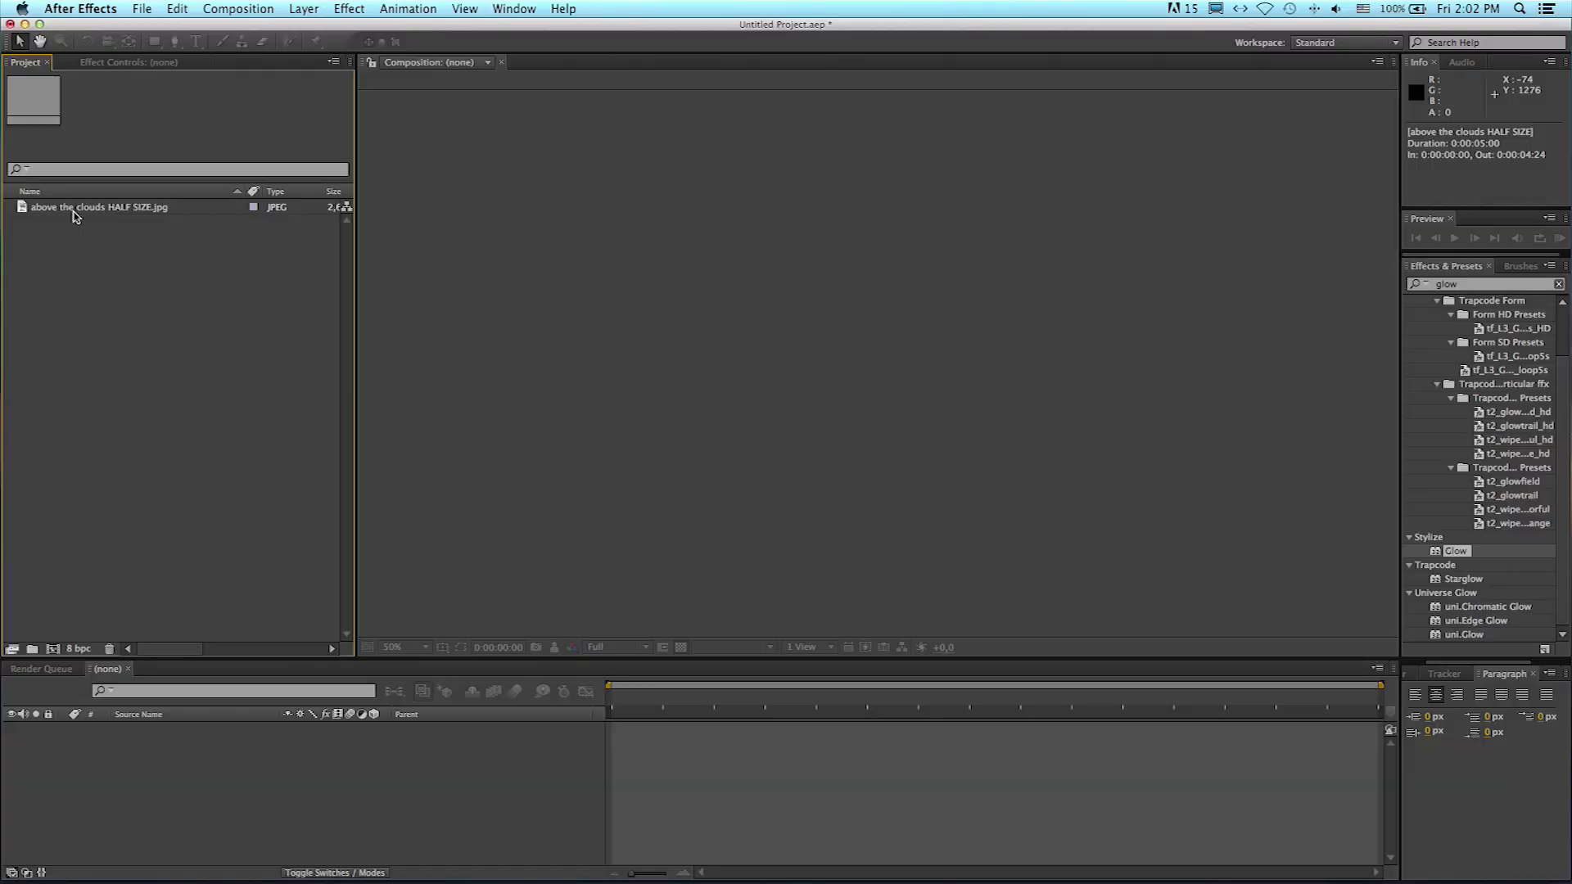
Step: Drag the cloud JPEG onto New Composition to build 'above the clouds HALF SIZE' from it
left_click(74, 211)
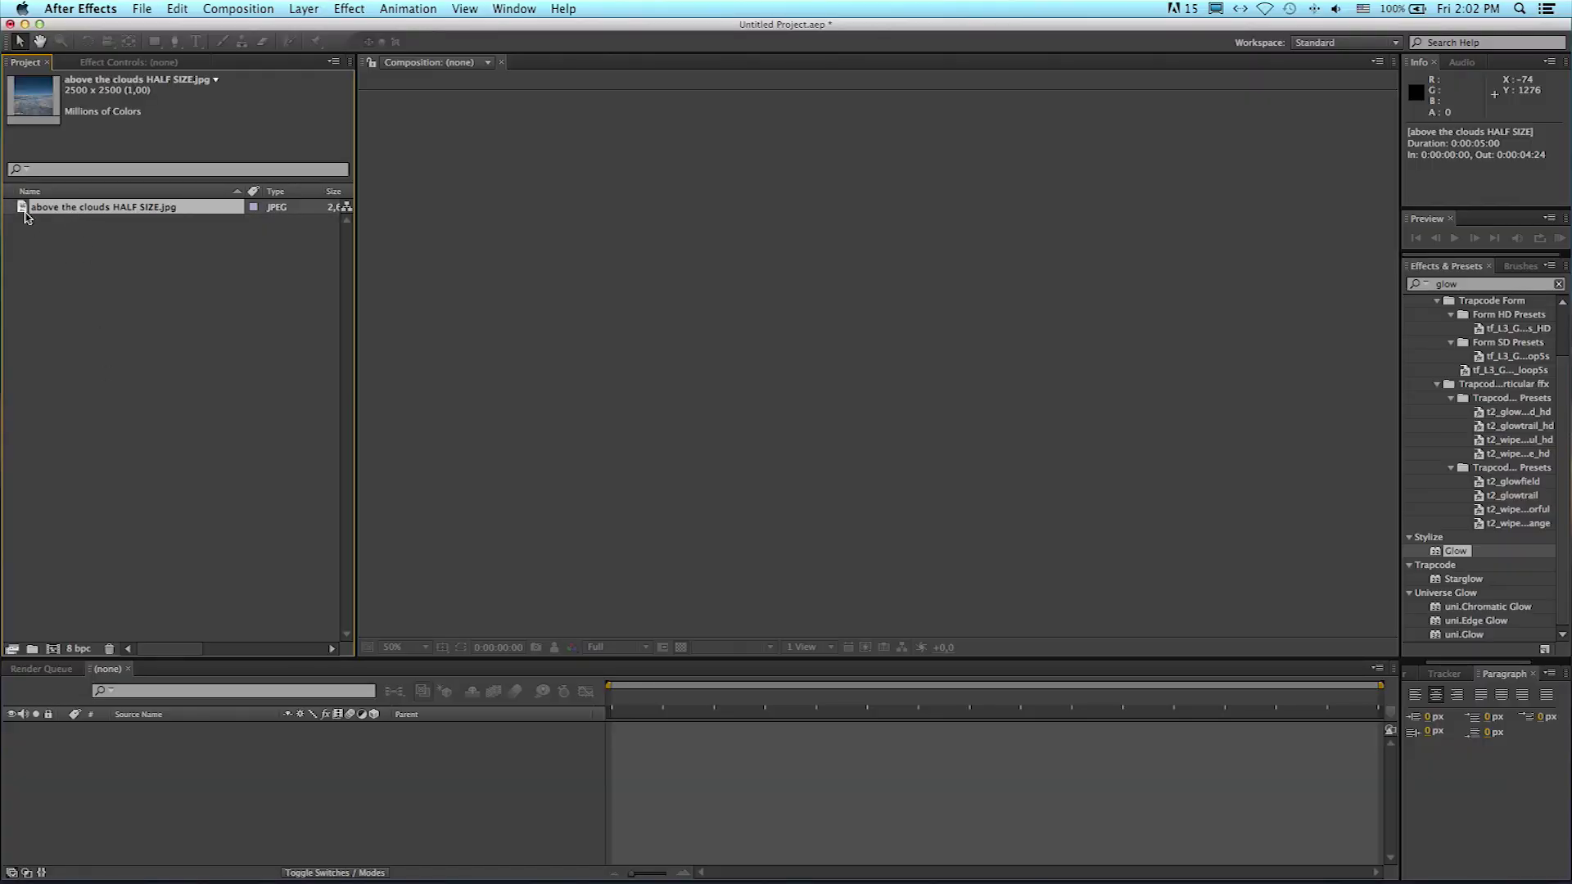
left_click_drag(23, 211, 54, 652)
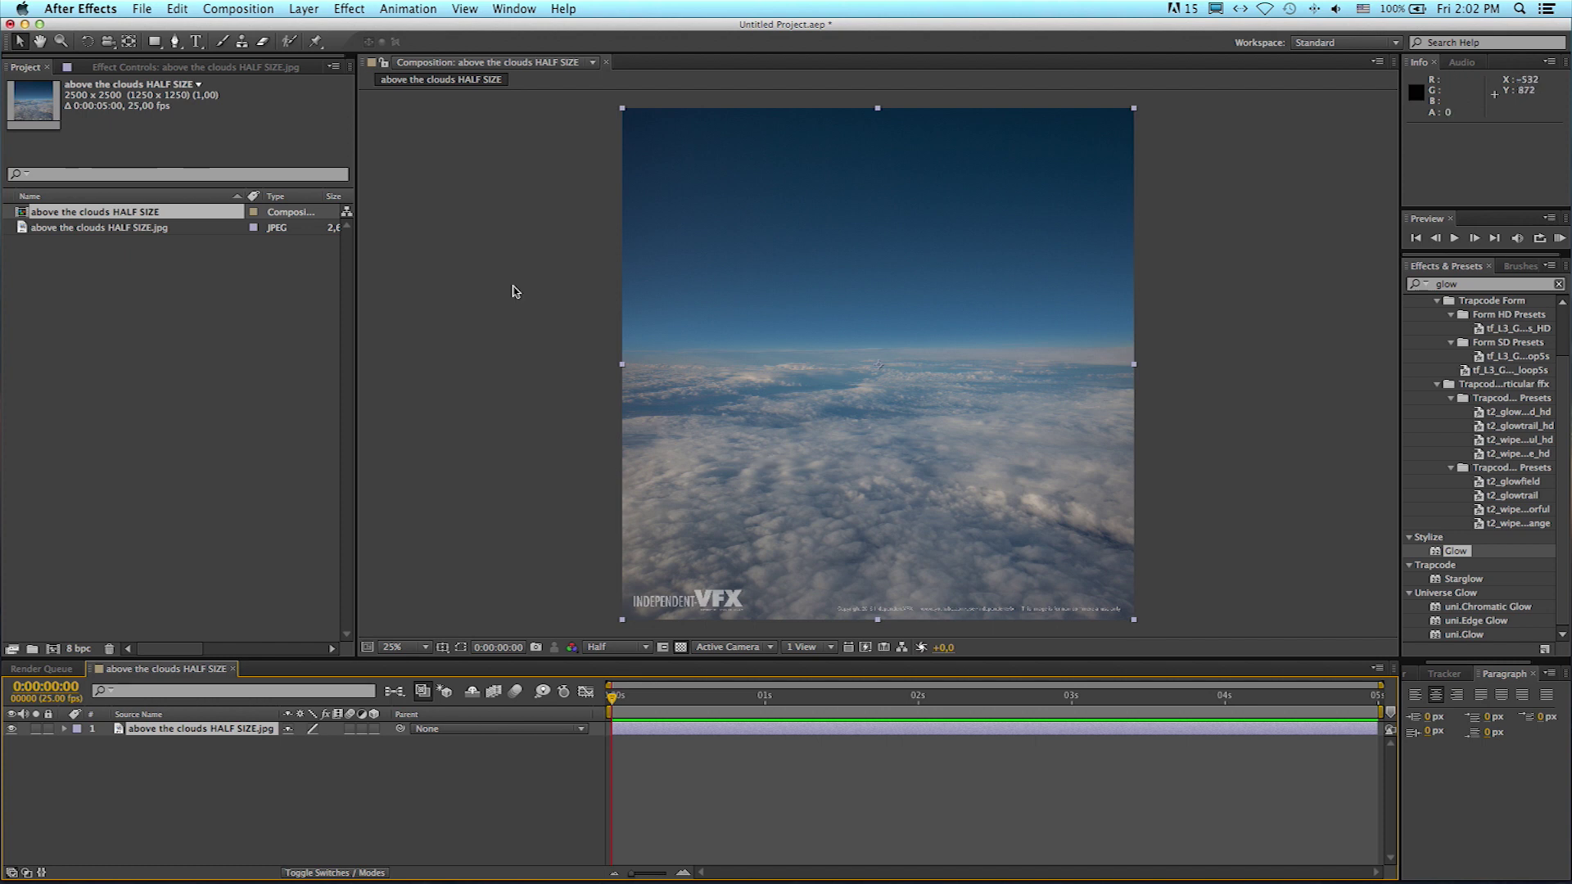
Step: Add an adjustment layer with a rectangular mask over the clouds below the horizon
left_click(304, 8)
mouse_move(312, 27)
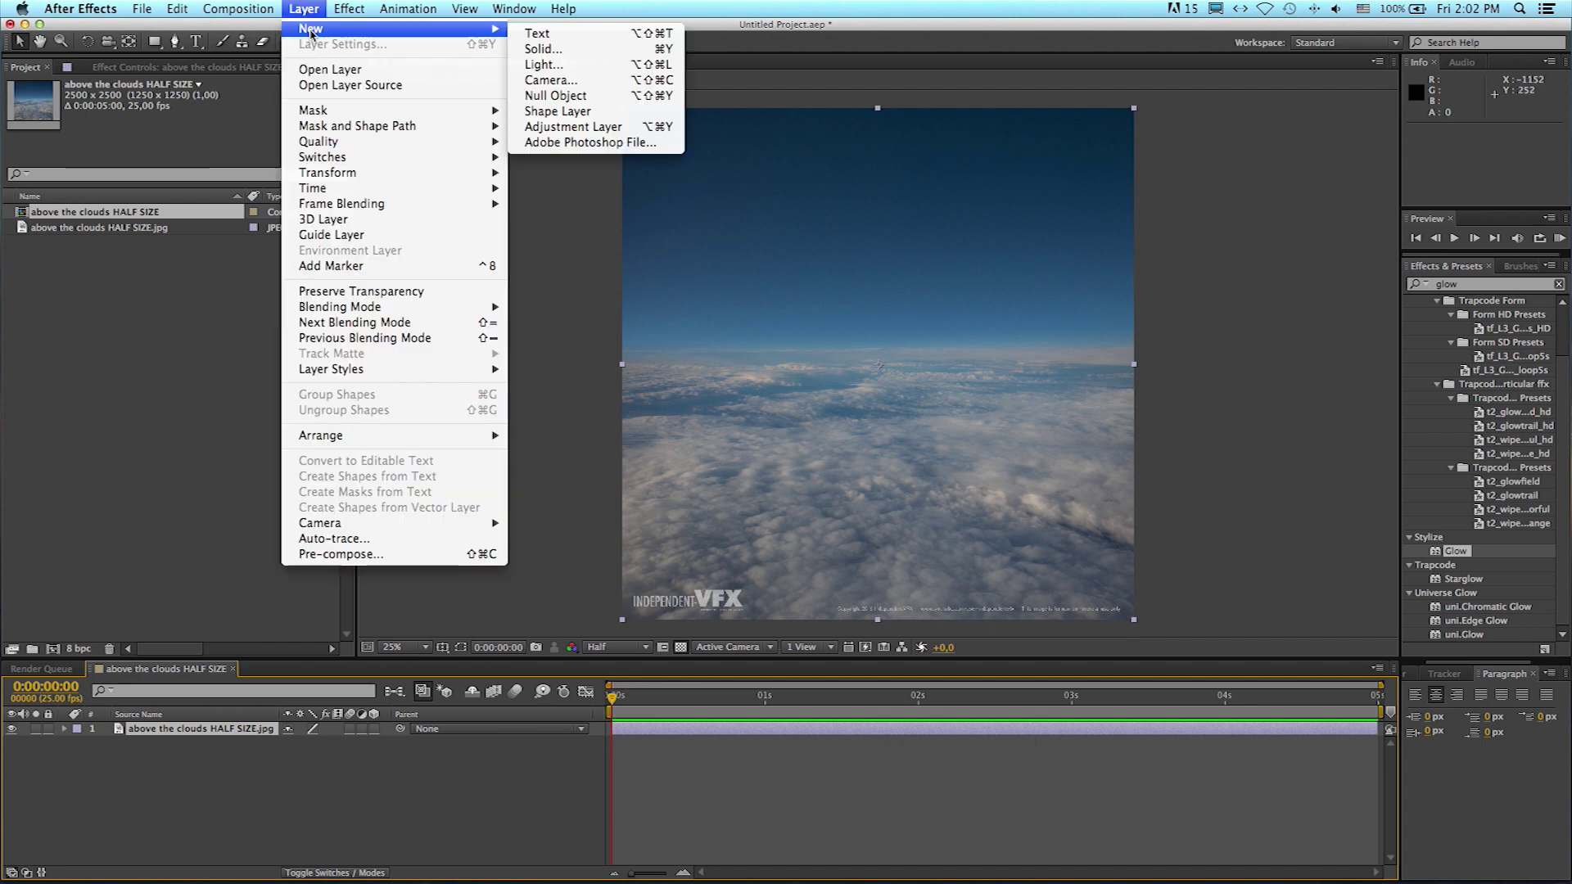
left_click(564, 128)
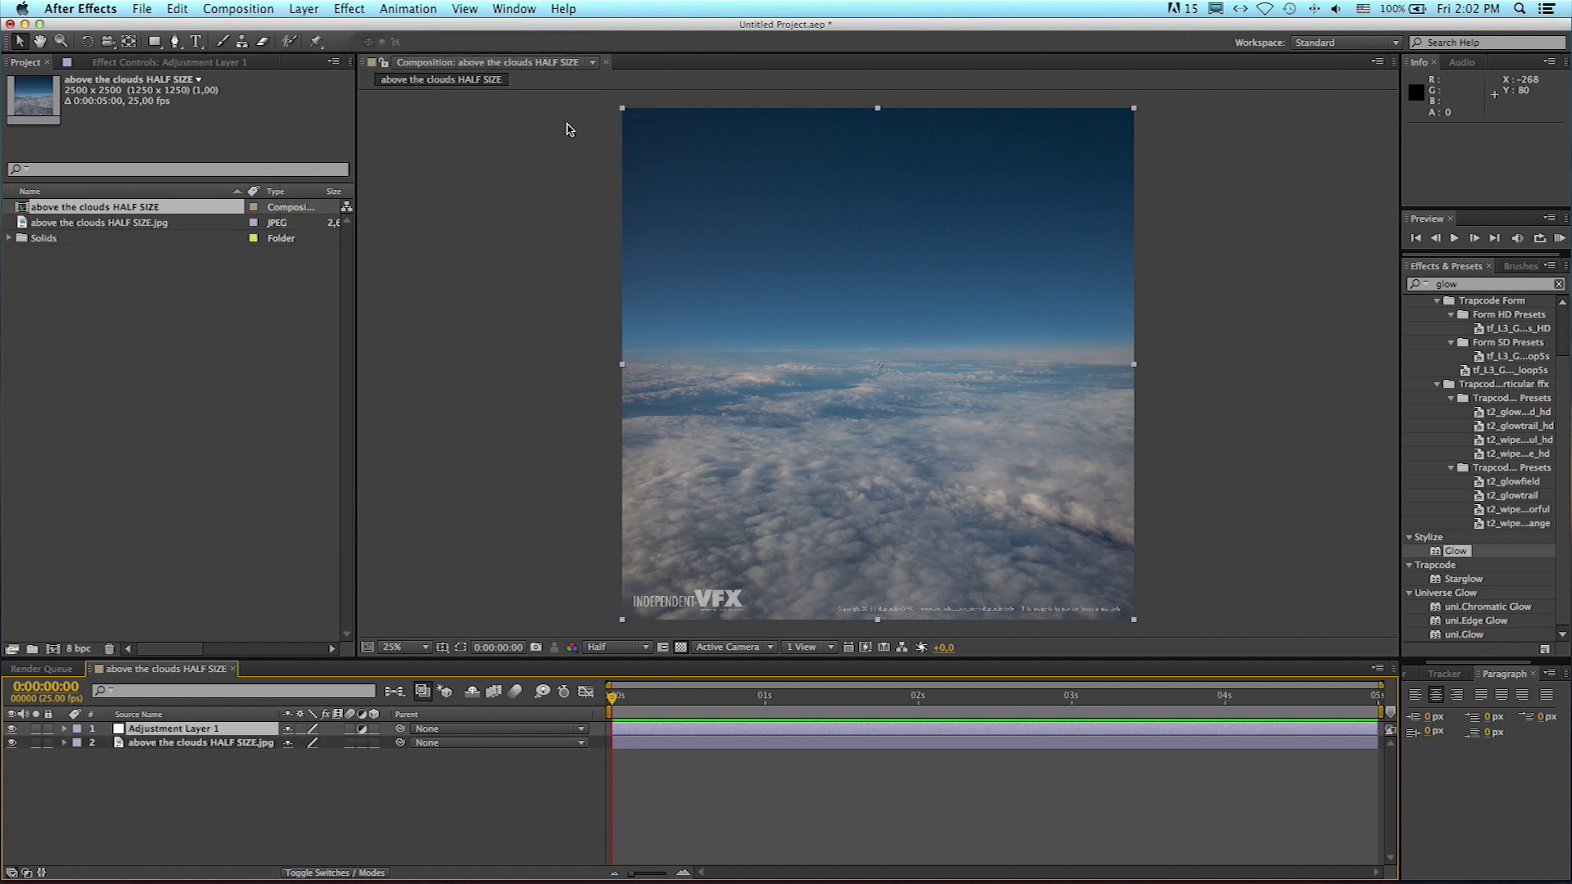
left_click(155, 44)
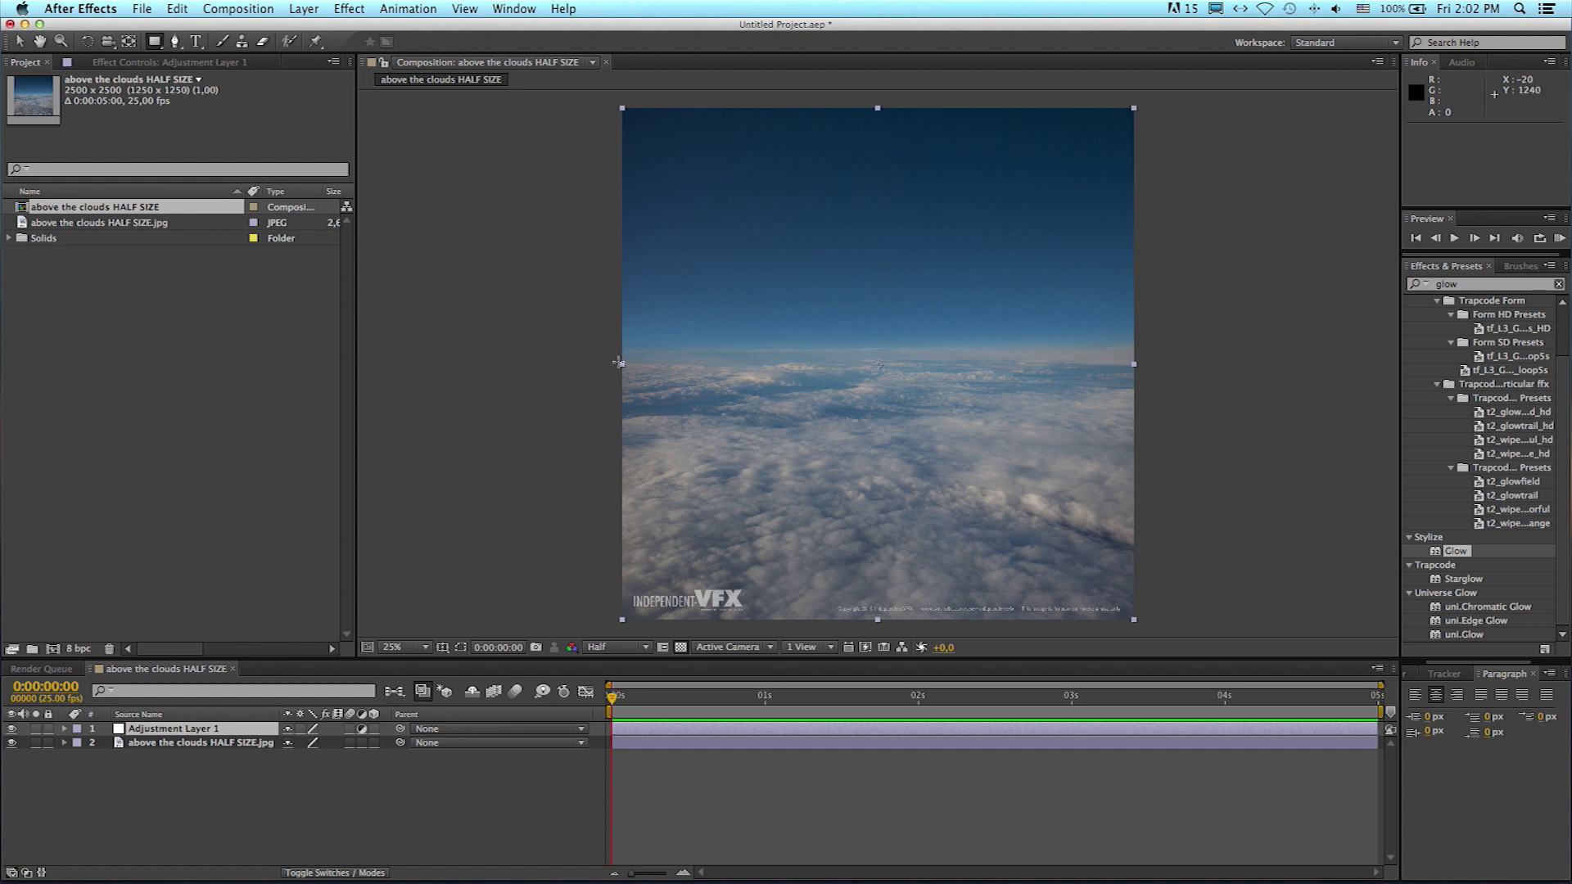
left_click_drag(539, 351, 1248, 701)
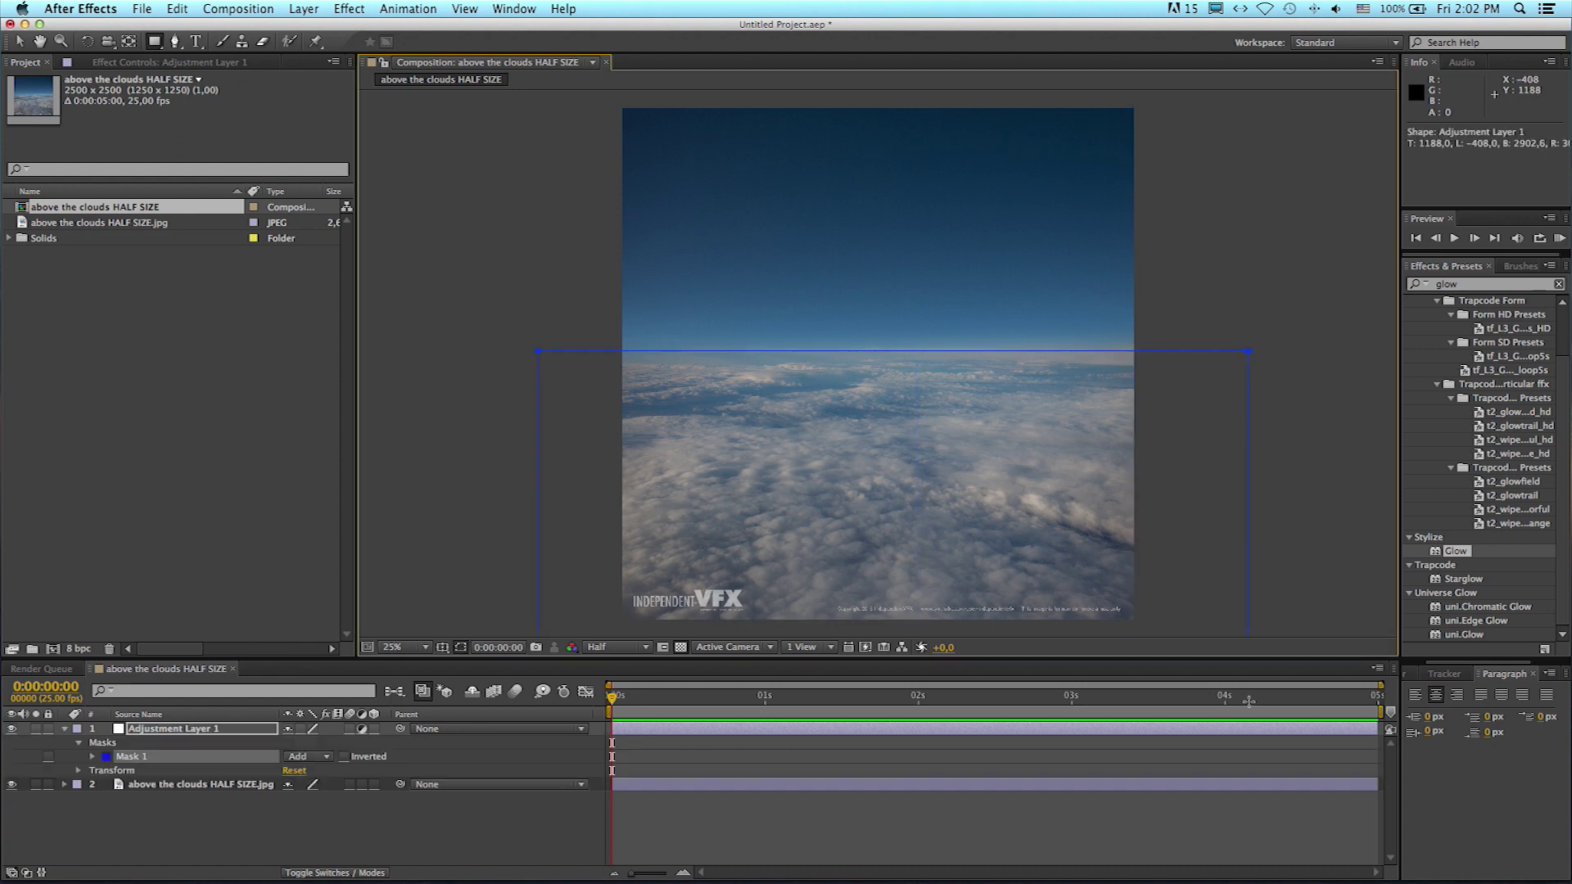
Step: Set Mask 1's feather to 400 pixels
left_click(127, 757)
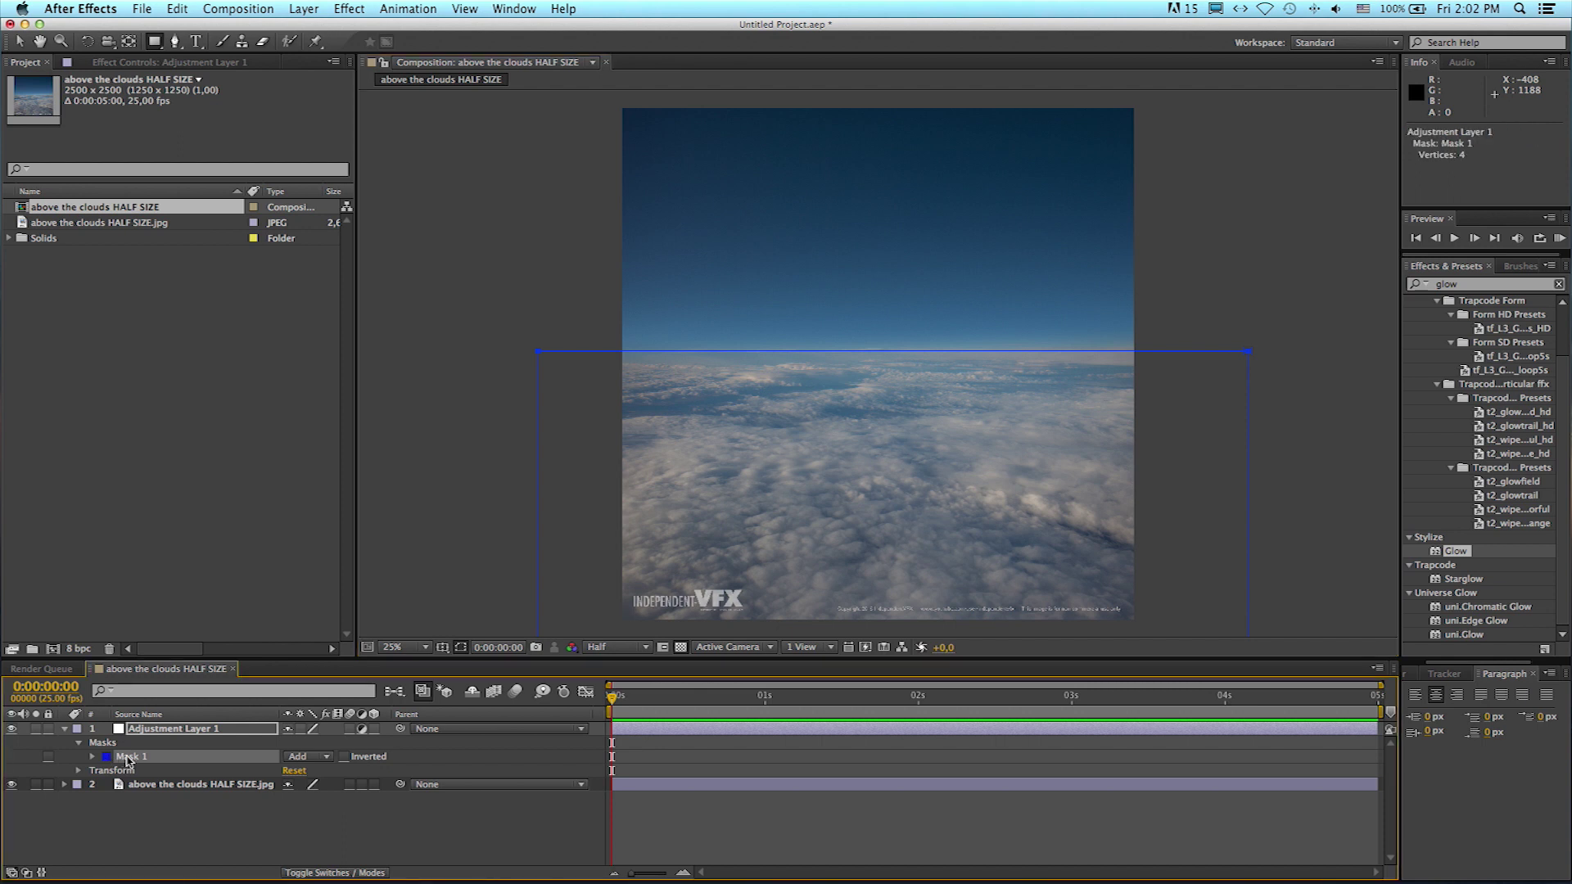
key("f")
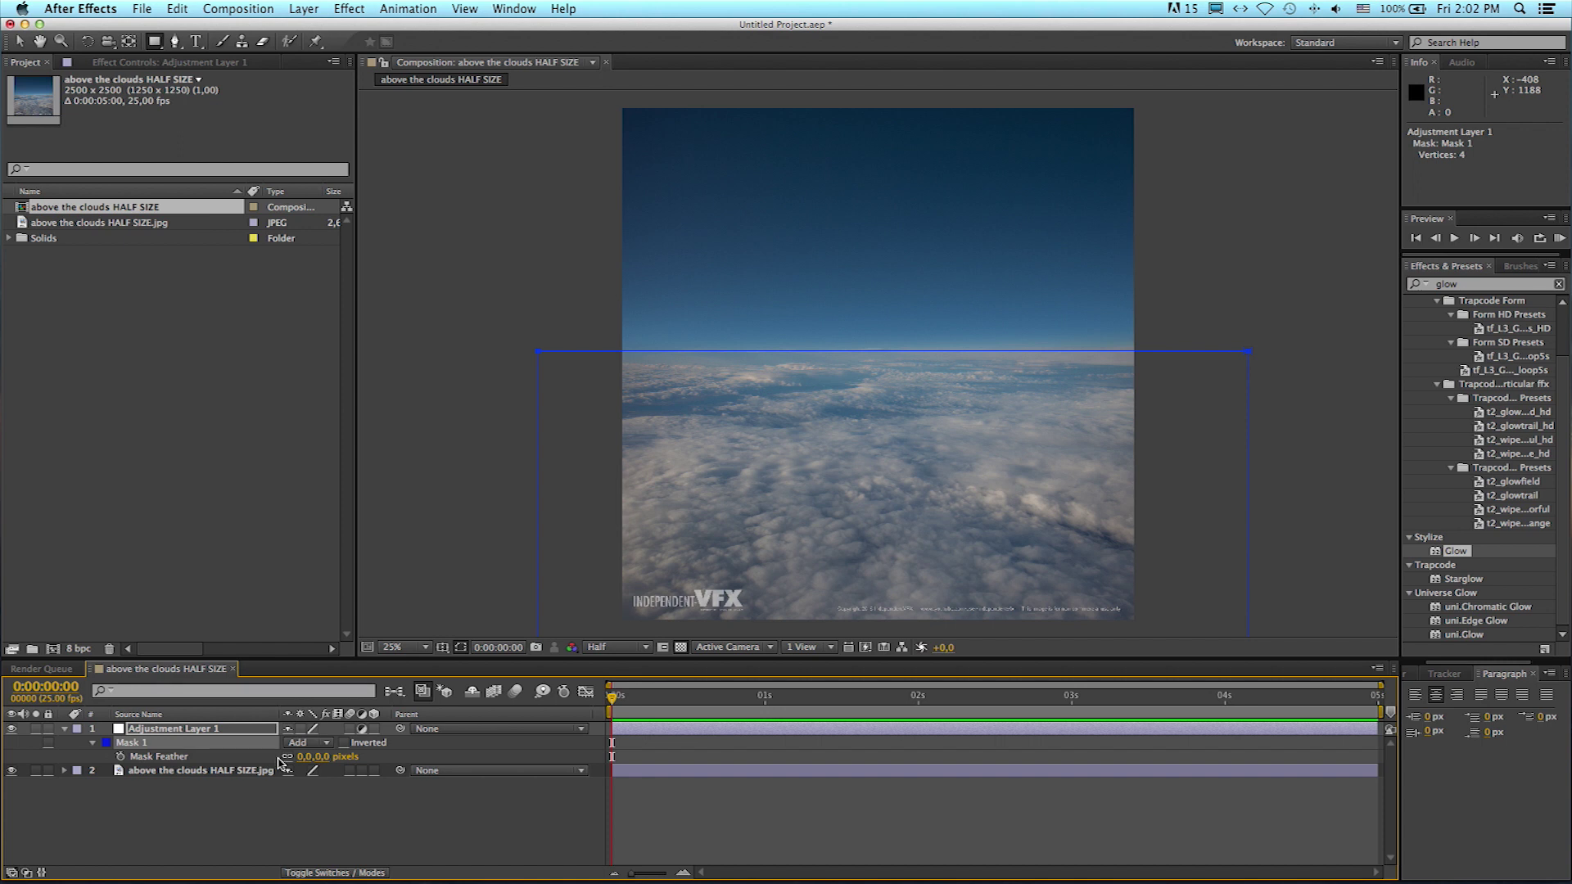
left_click(302, 757)
type("400")
key("Return")
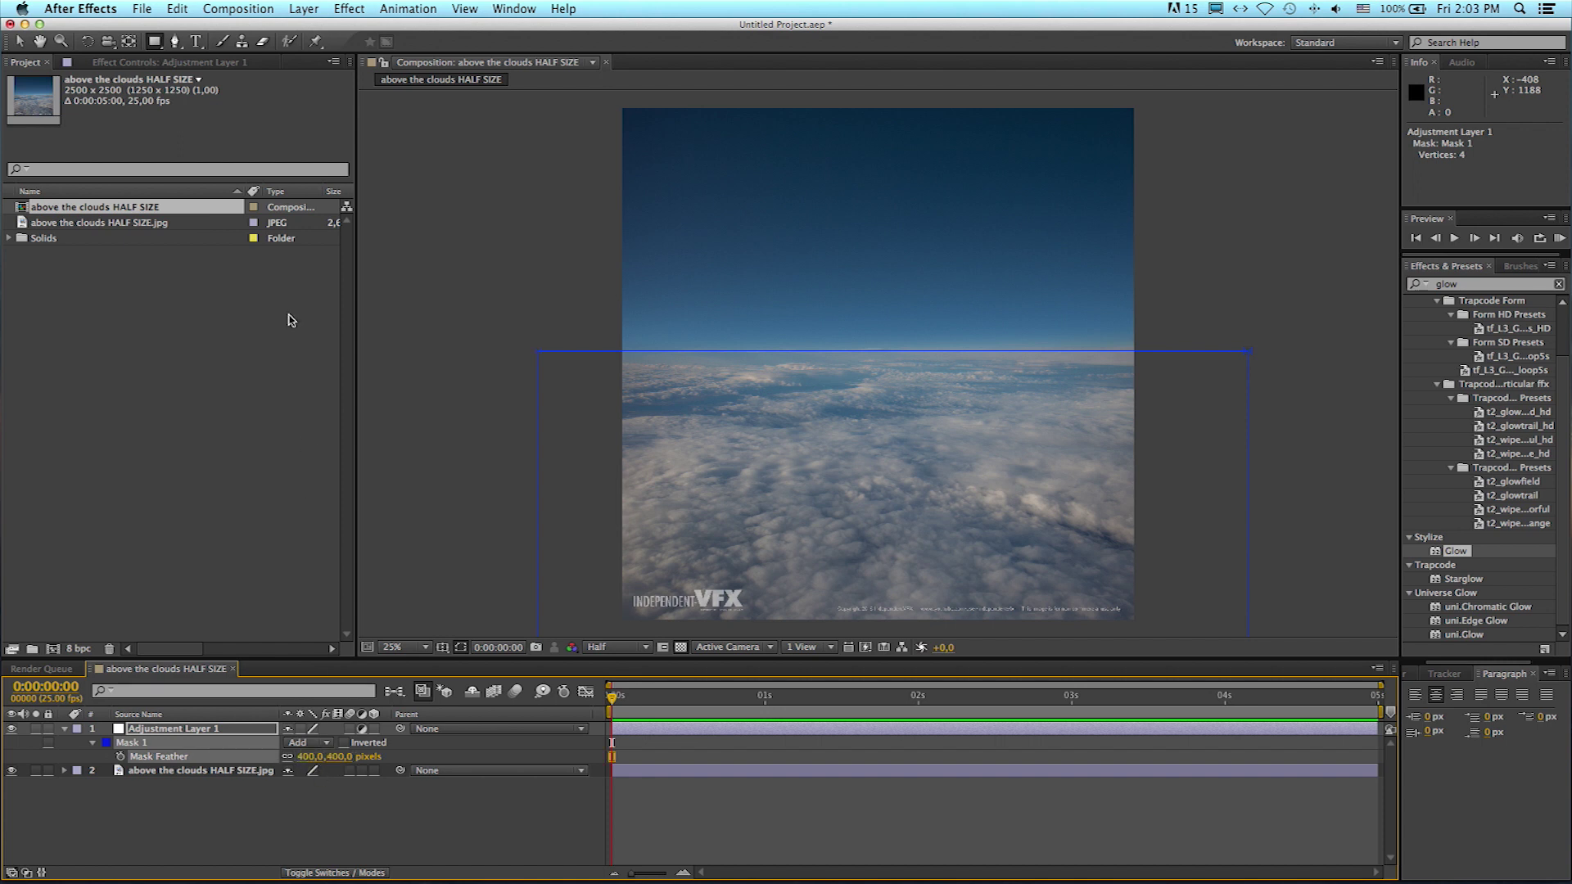
Step: Apply Levels to the adjustment layer, lowering Output White to 158 with Gamma 0.75
left_click(338, 11)
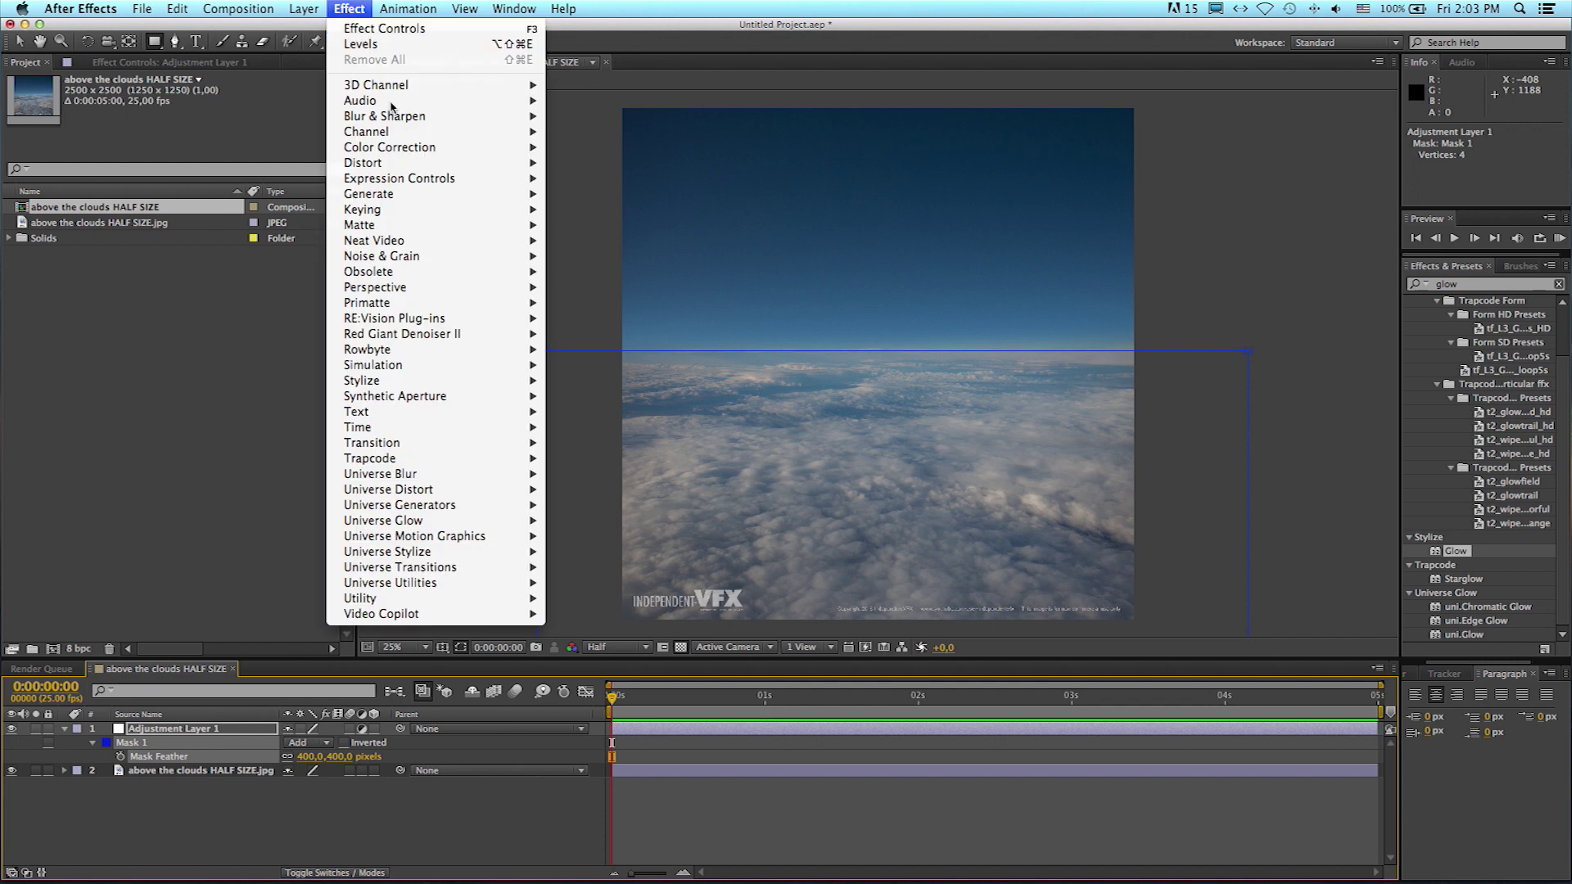
mouse_move(458, 148)
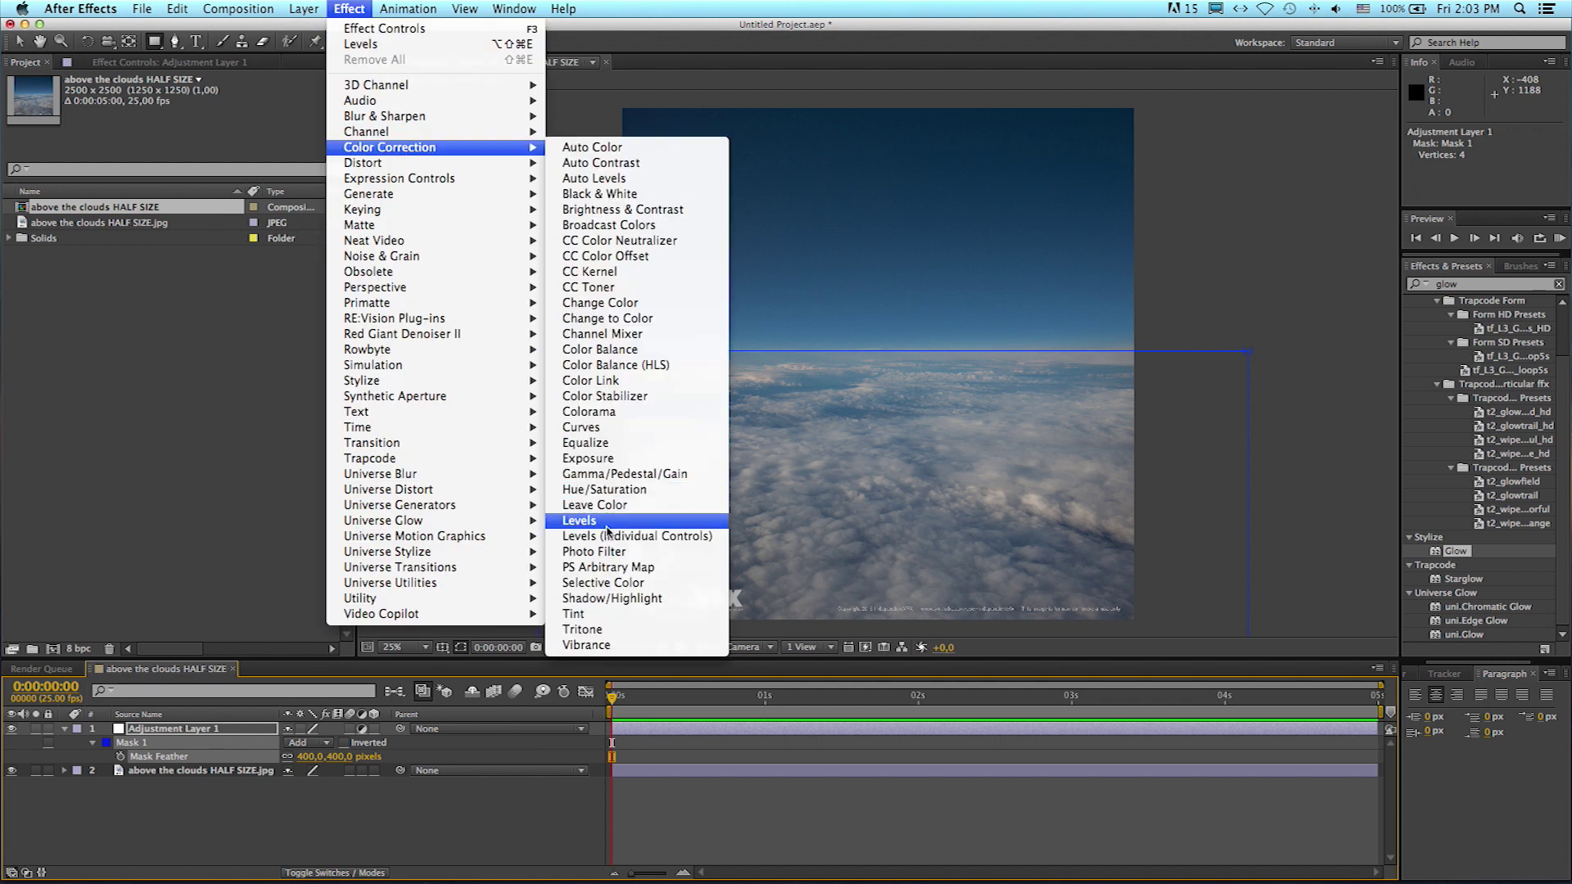
left_click(581, 521)
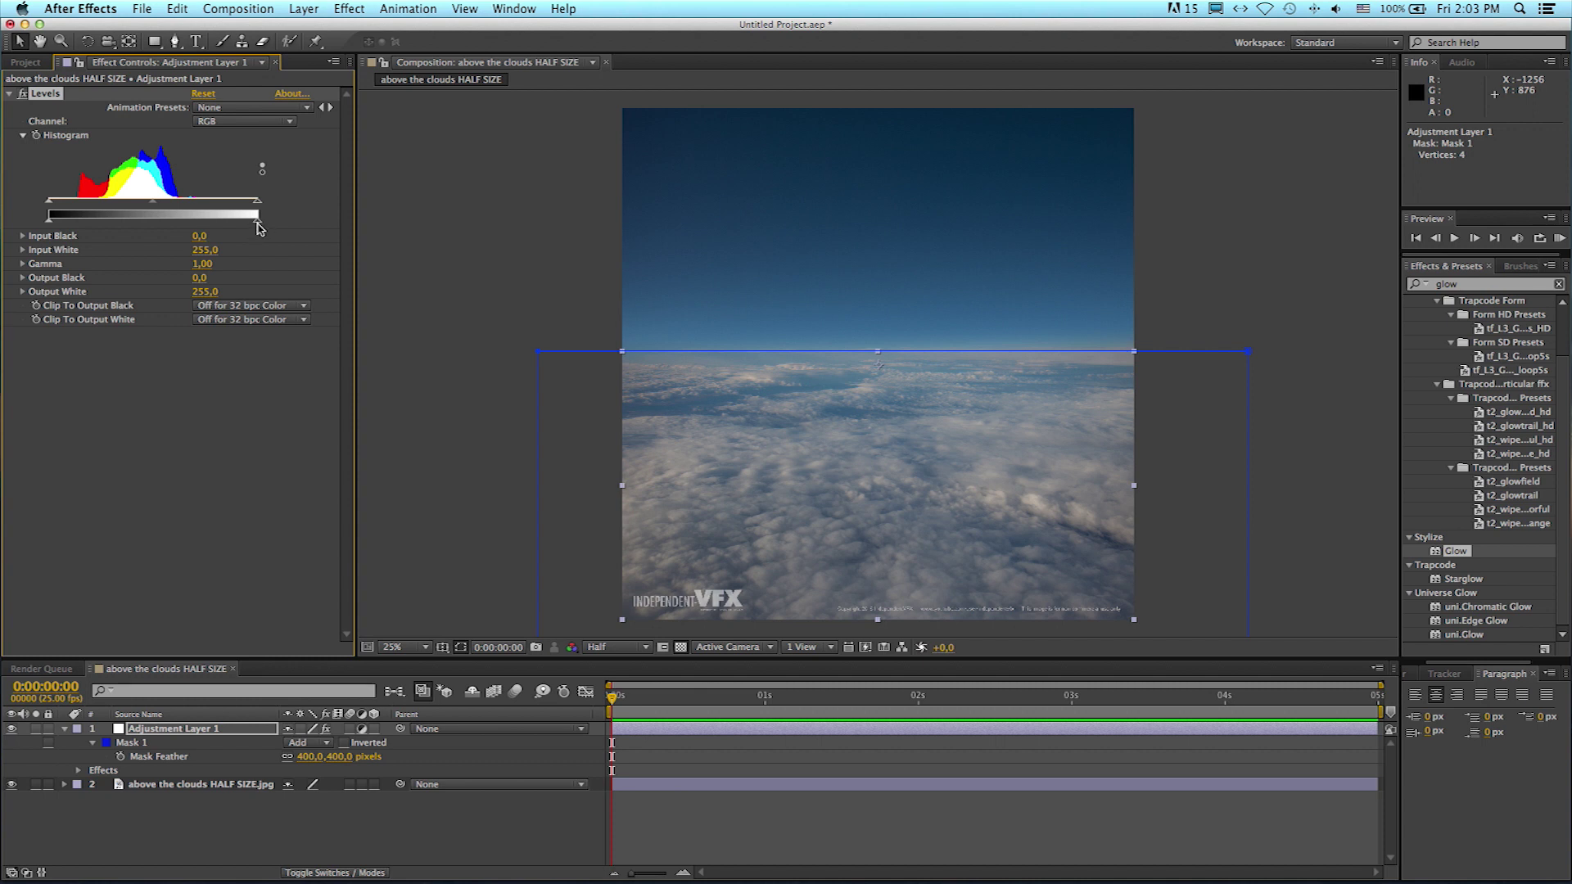
left_click_drag(252, 226, 227, 231)
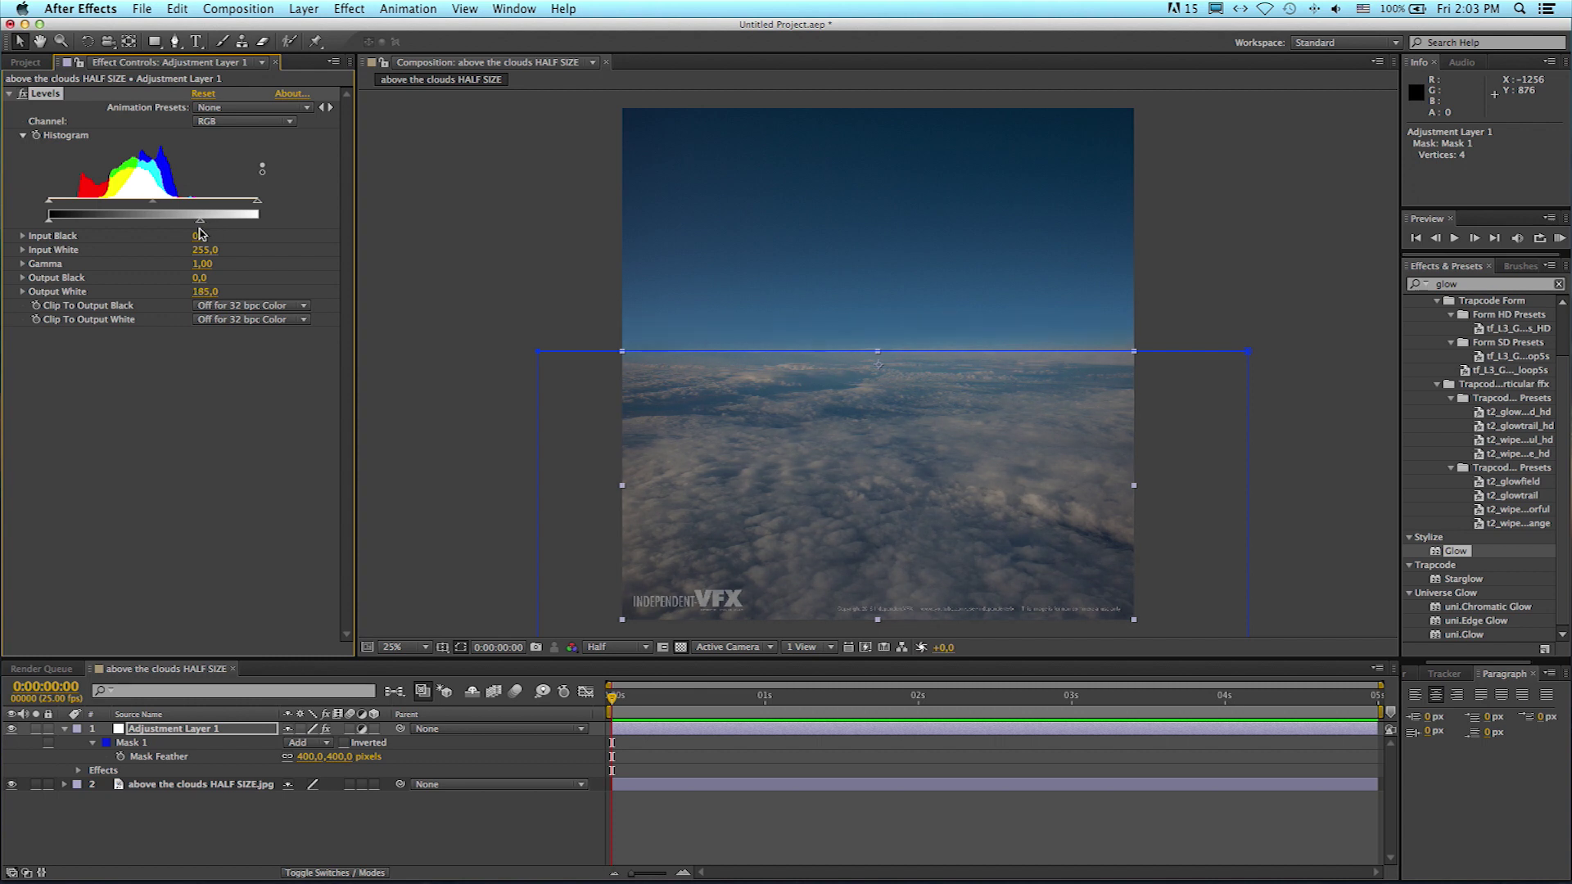
mouse_move(189, 233)
left_mouse_down()
mouse_move(258, 233)
mouse_move(194, 232)
left_mouse_up()
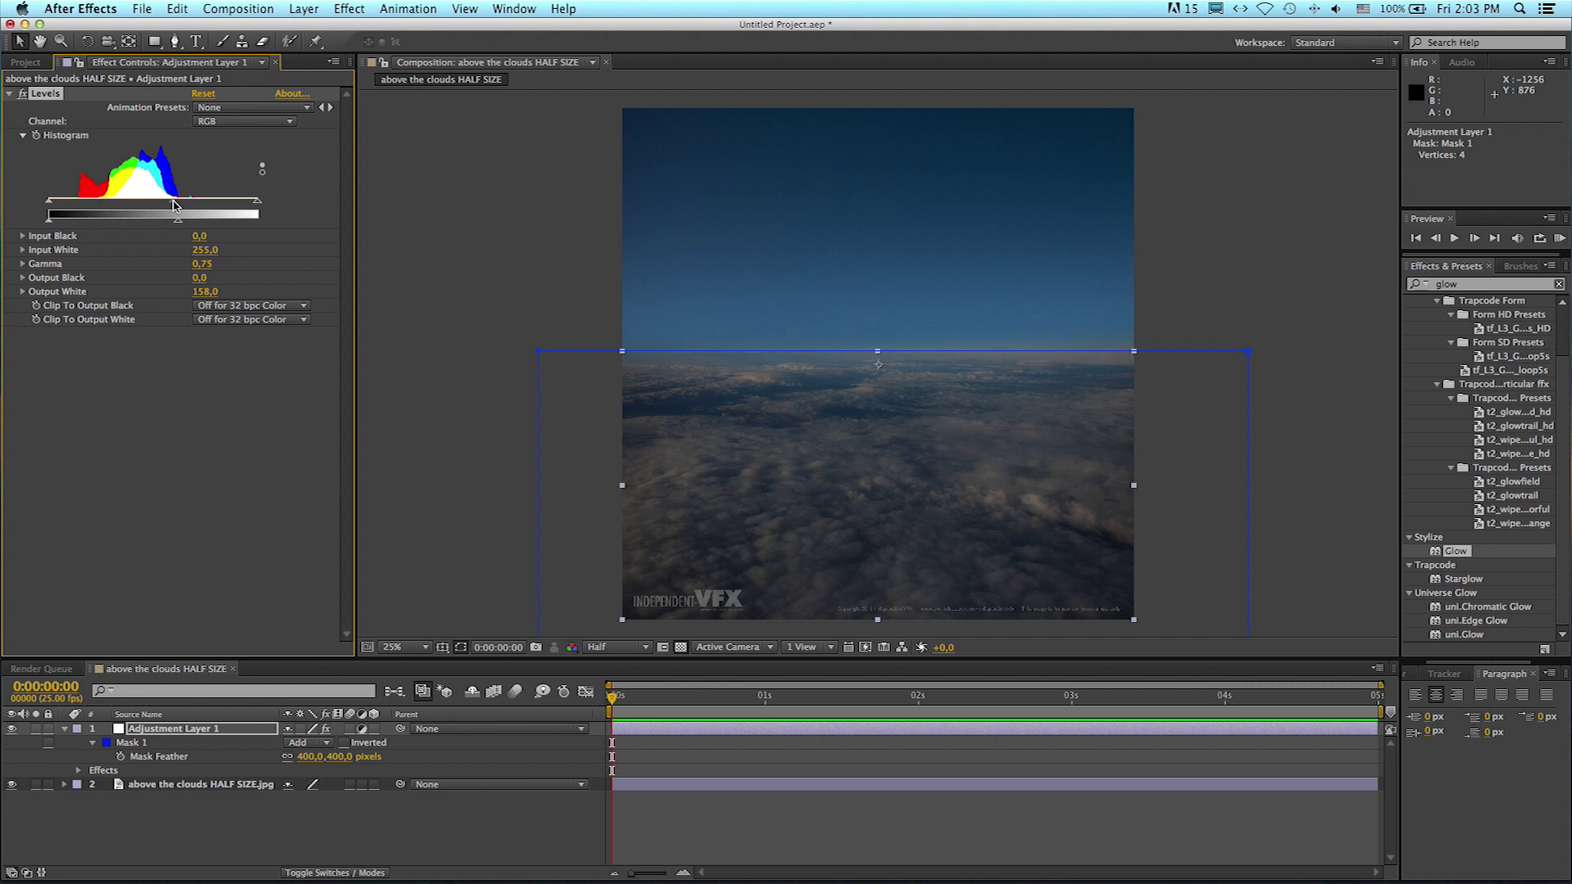
left_click(137, 821)
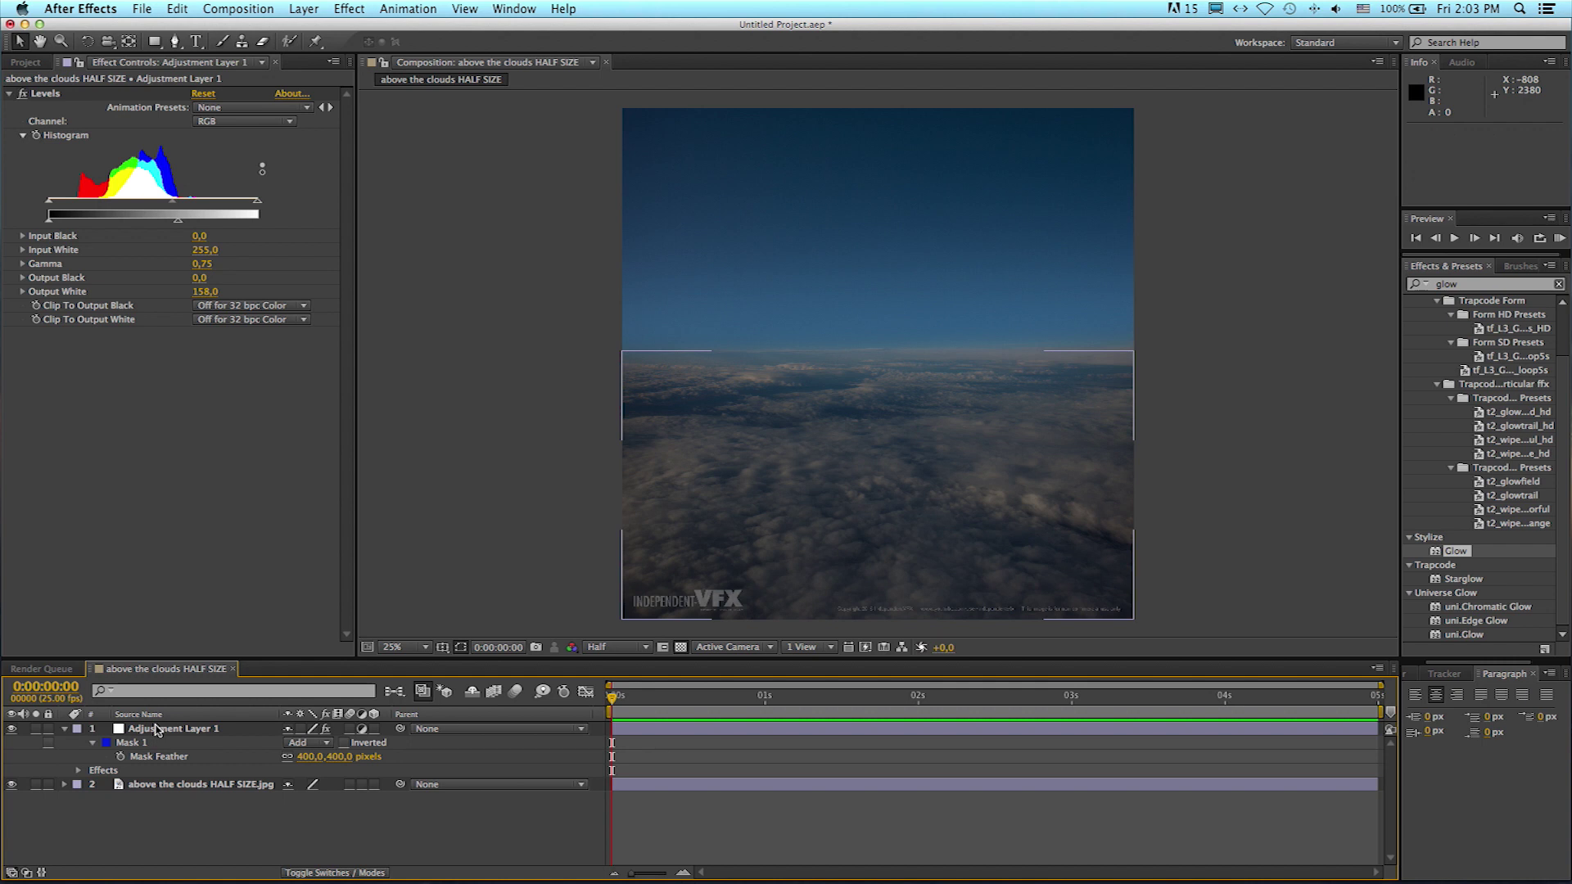
Step: Add a black solid layer and set its blend mode to Color
left_click(303, 9)
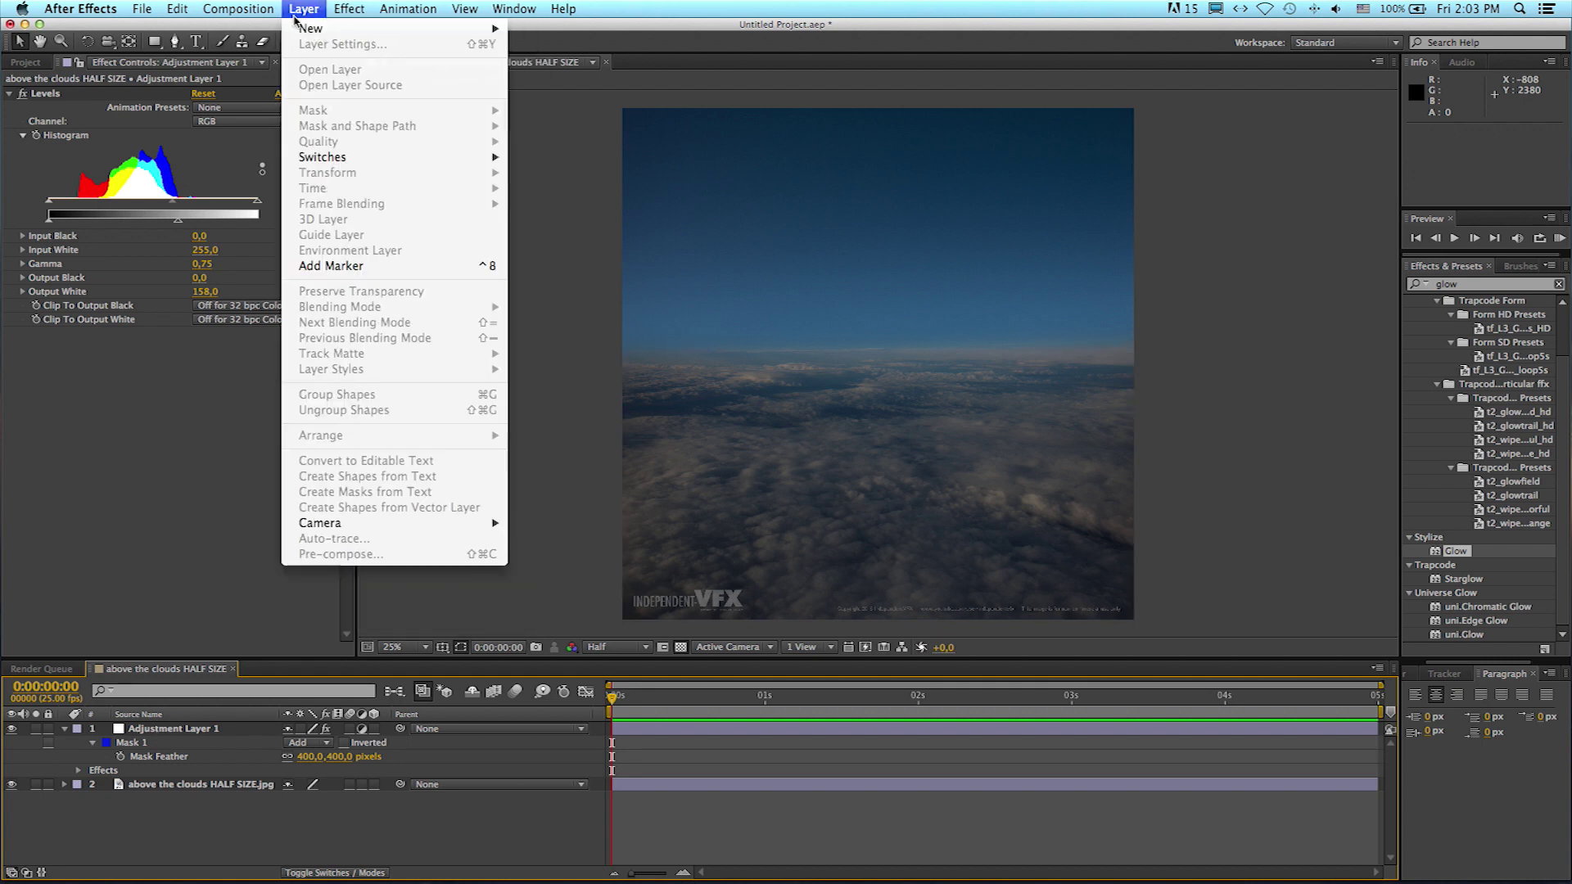
mouse_move(303, 28)
left_click(540, 43)
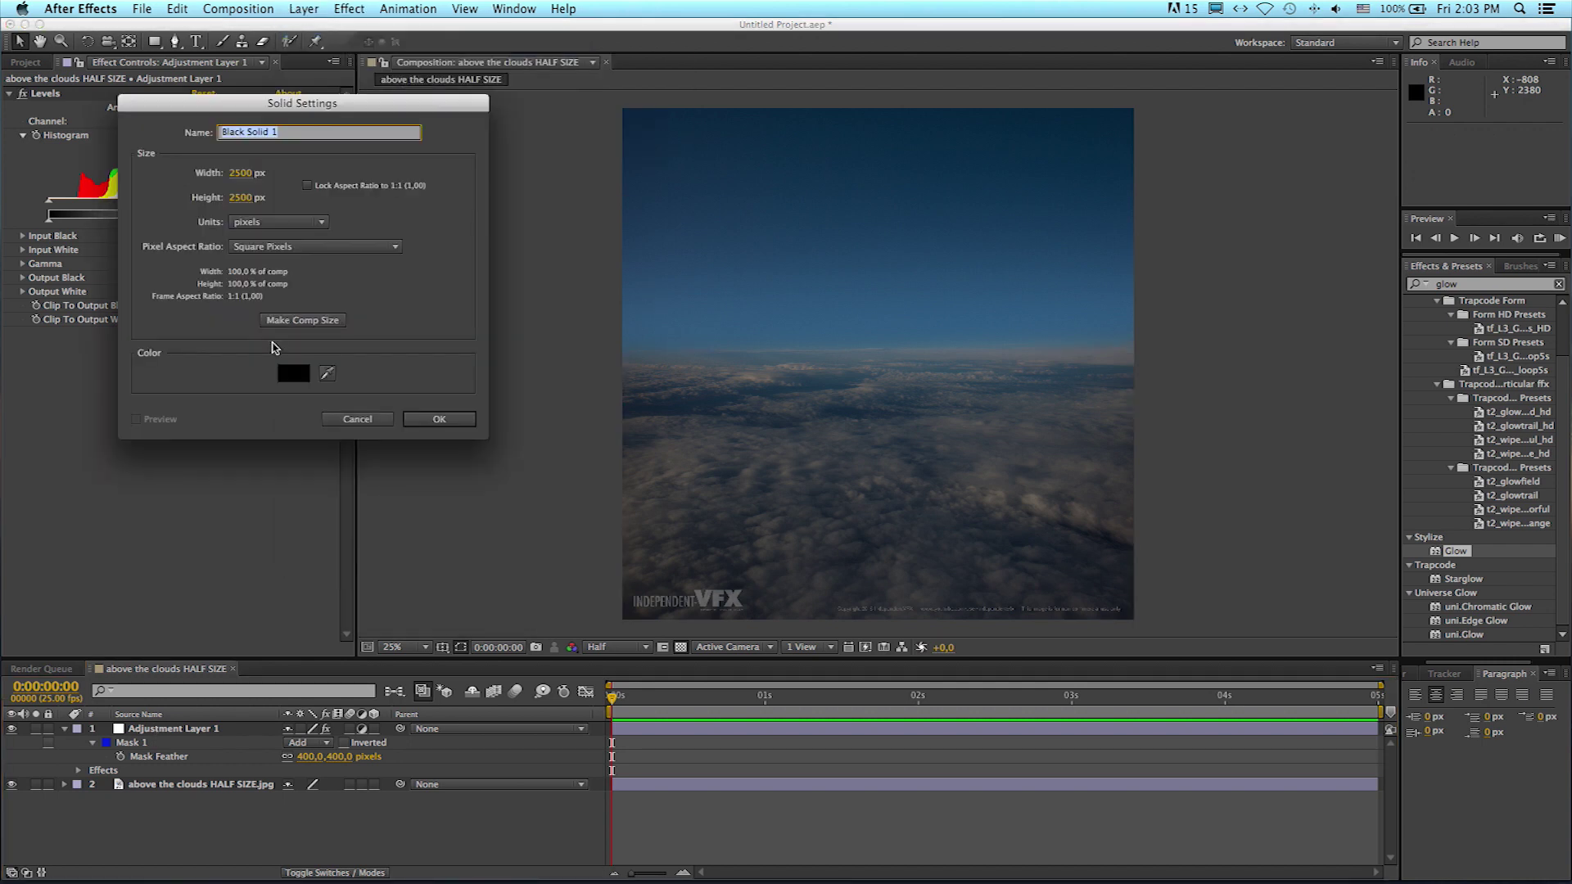
left_click(436, 419)
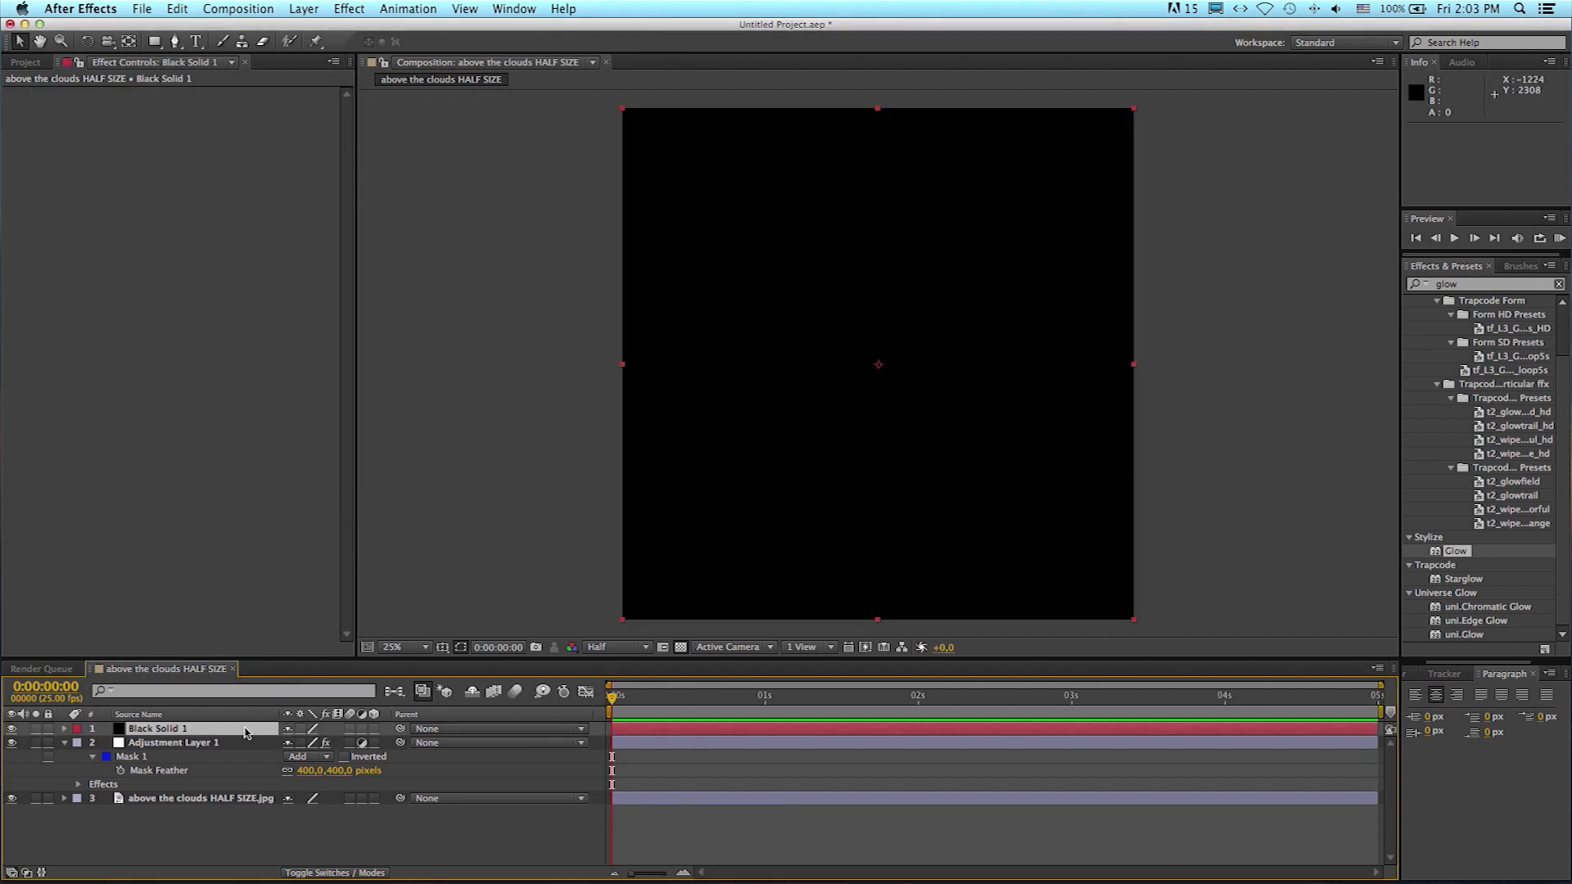
left_click(315, 869)
left_click(314, 729)
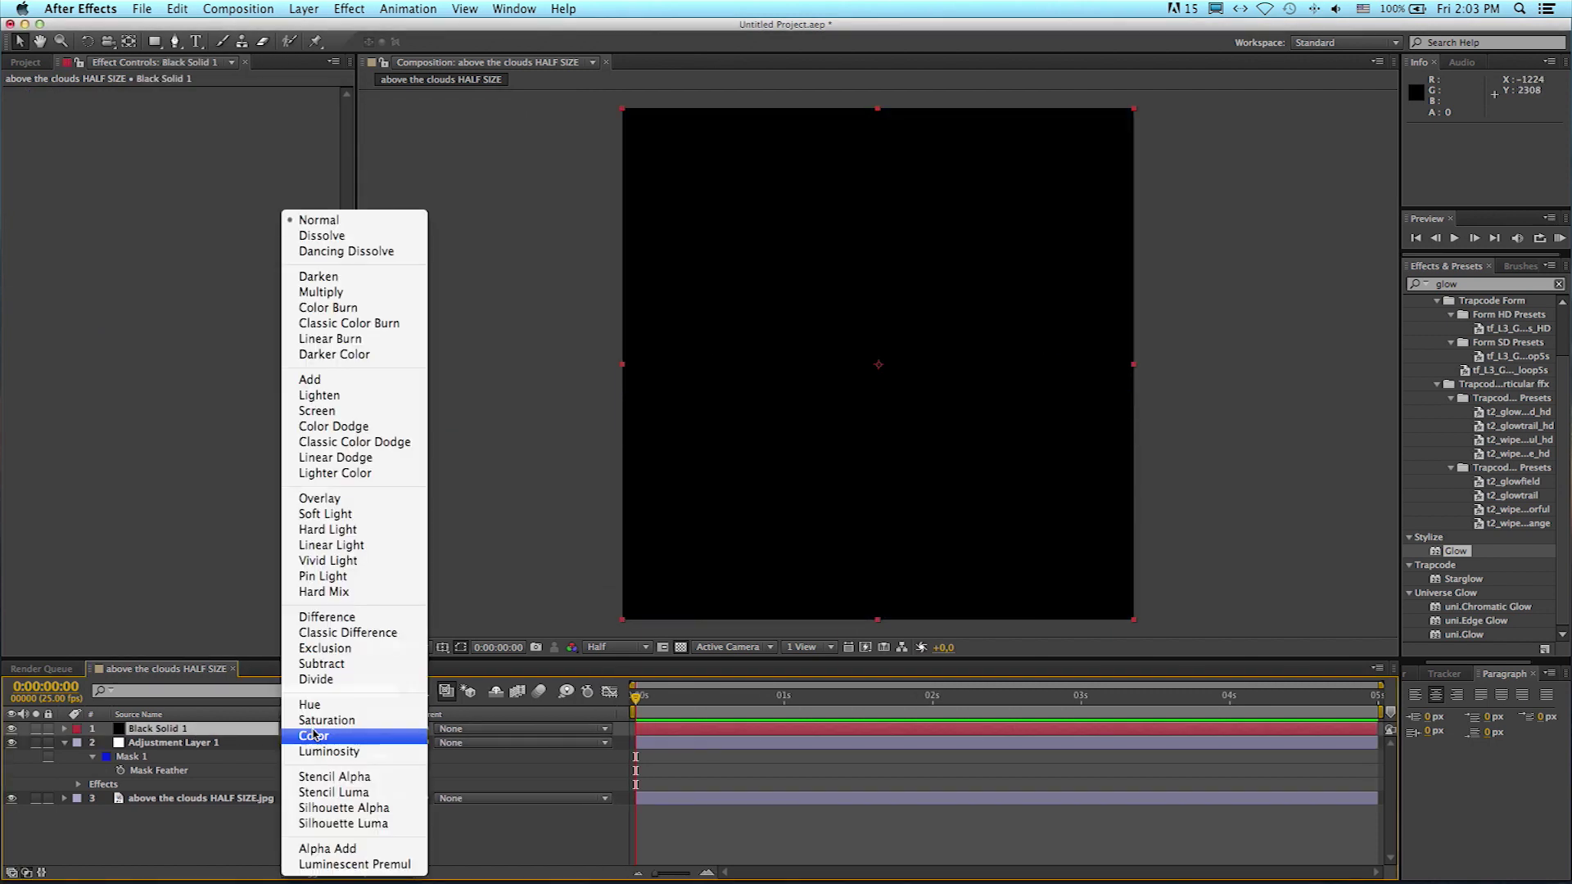
left_click(314, 735)
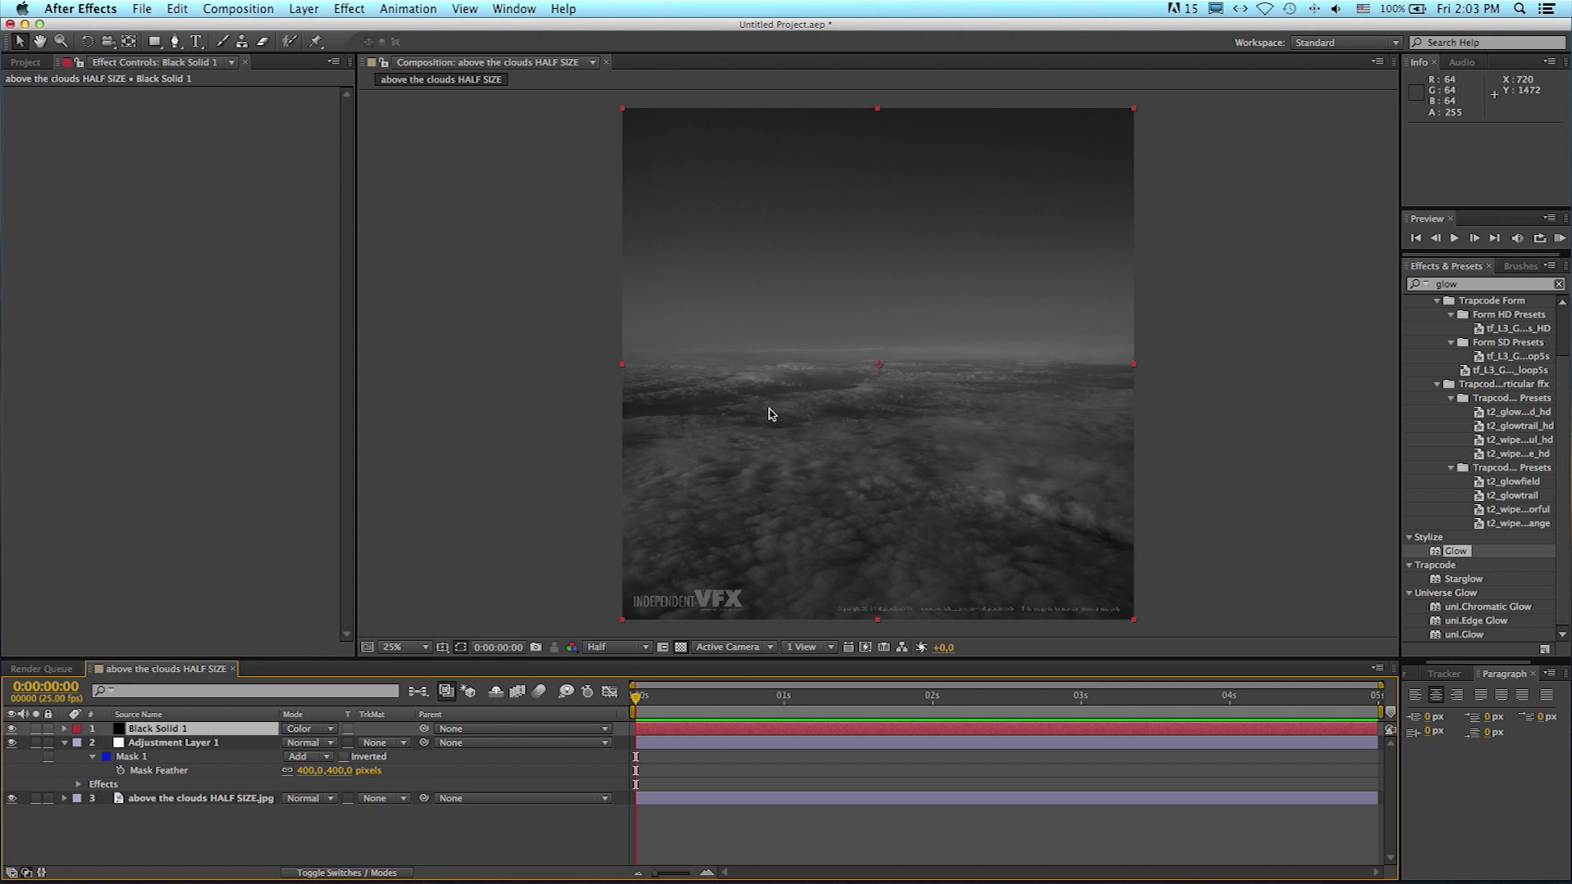
Step: Set Black Solid 1's opacity to 70%
left_click(241, 819)
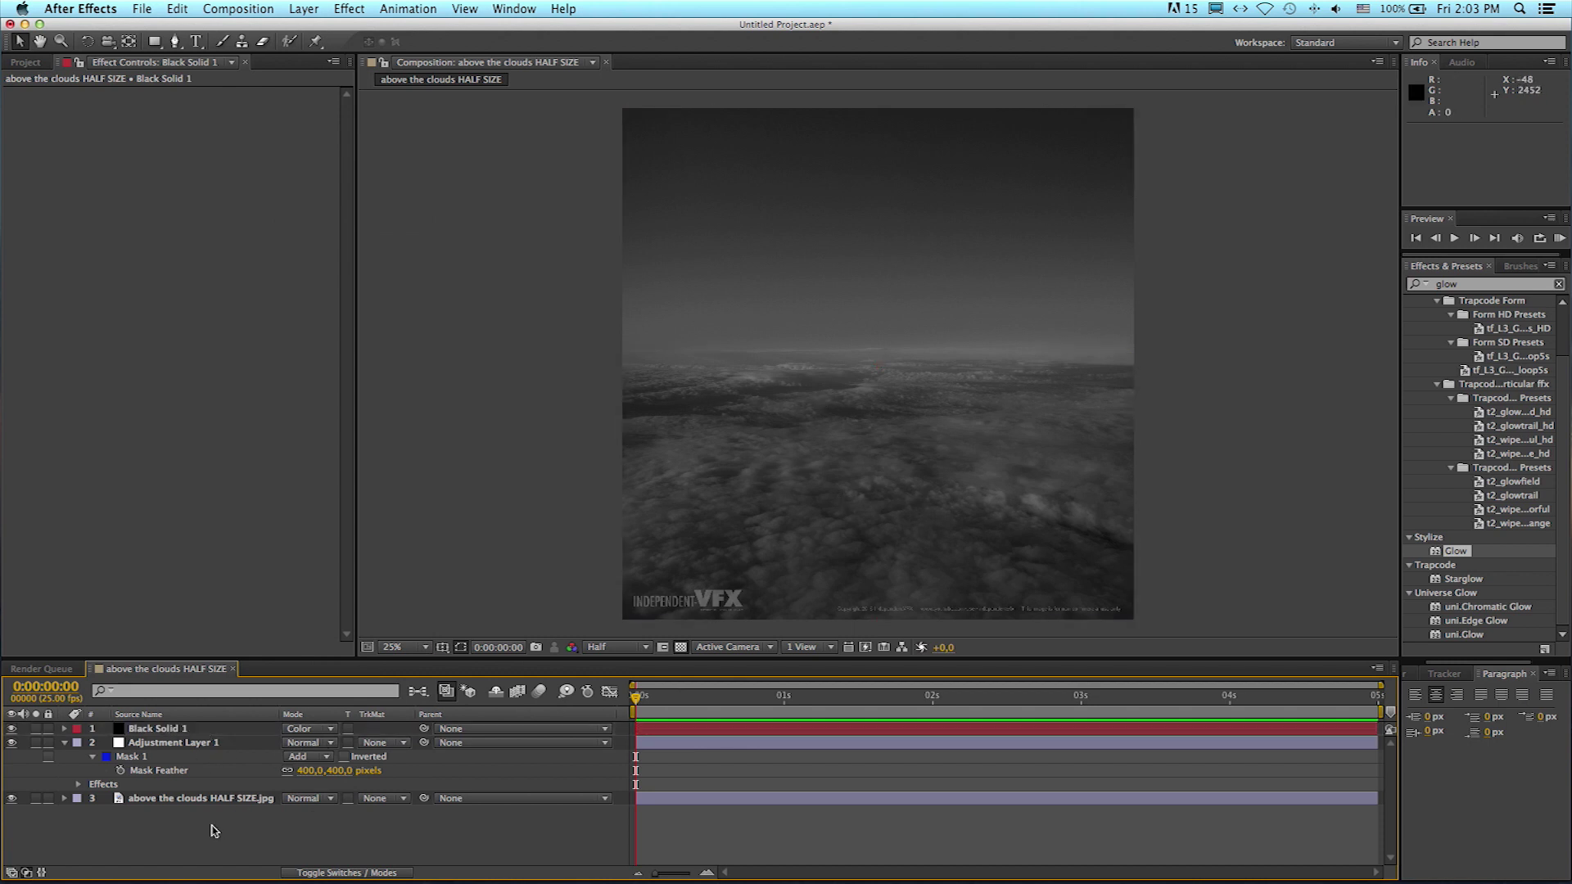
left_click(170, 730)
key("t")
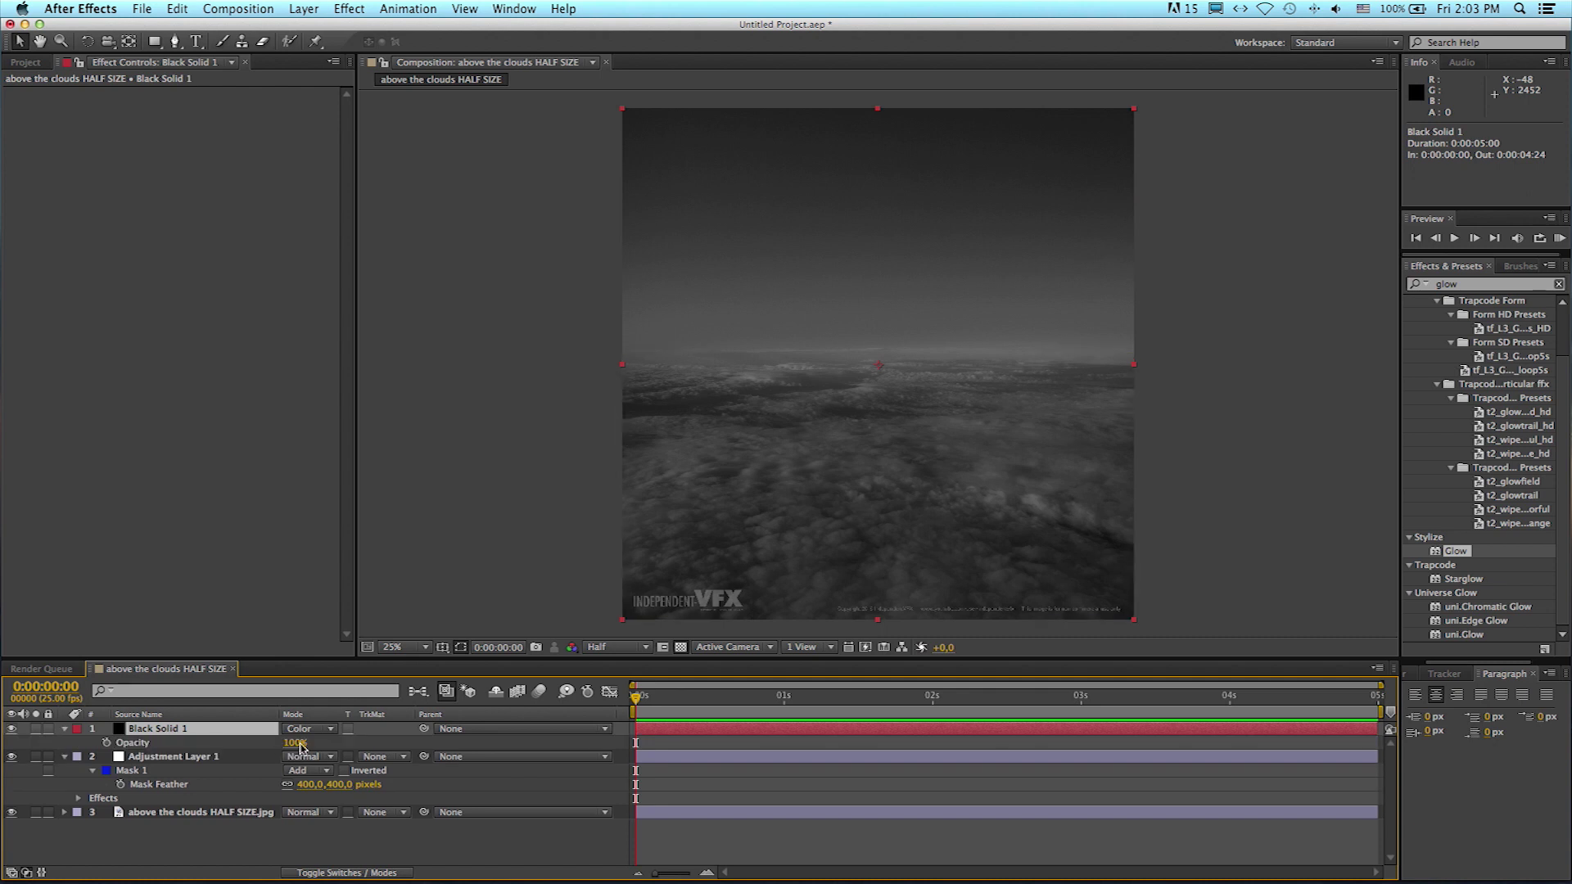
left_click(297, 743)
type("70")
key("Return")
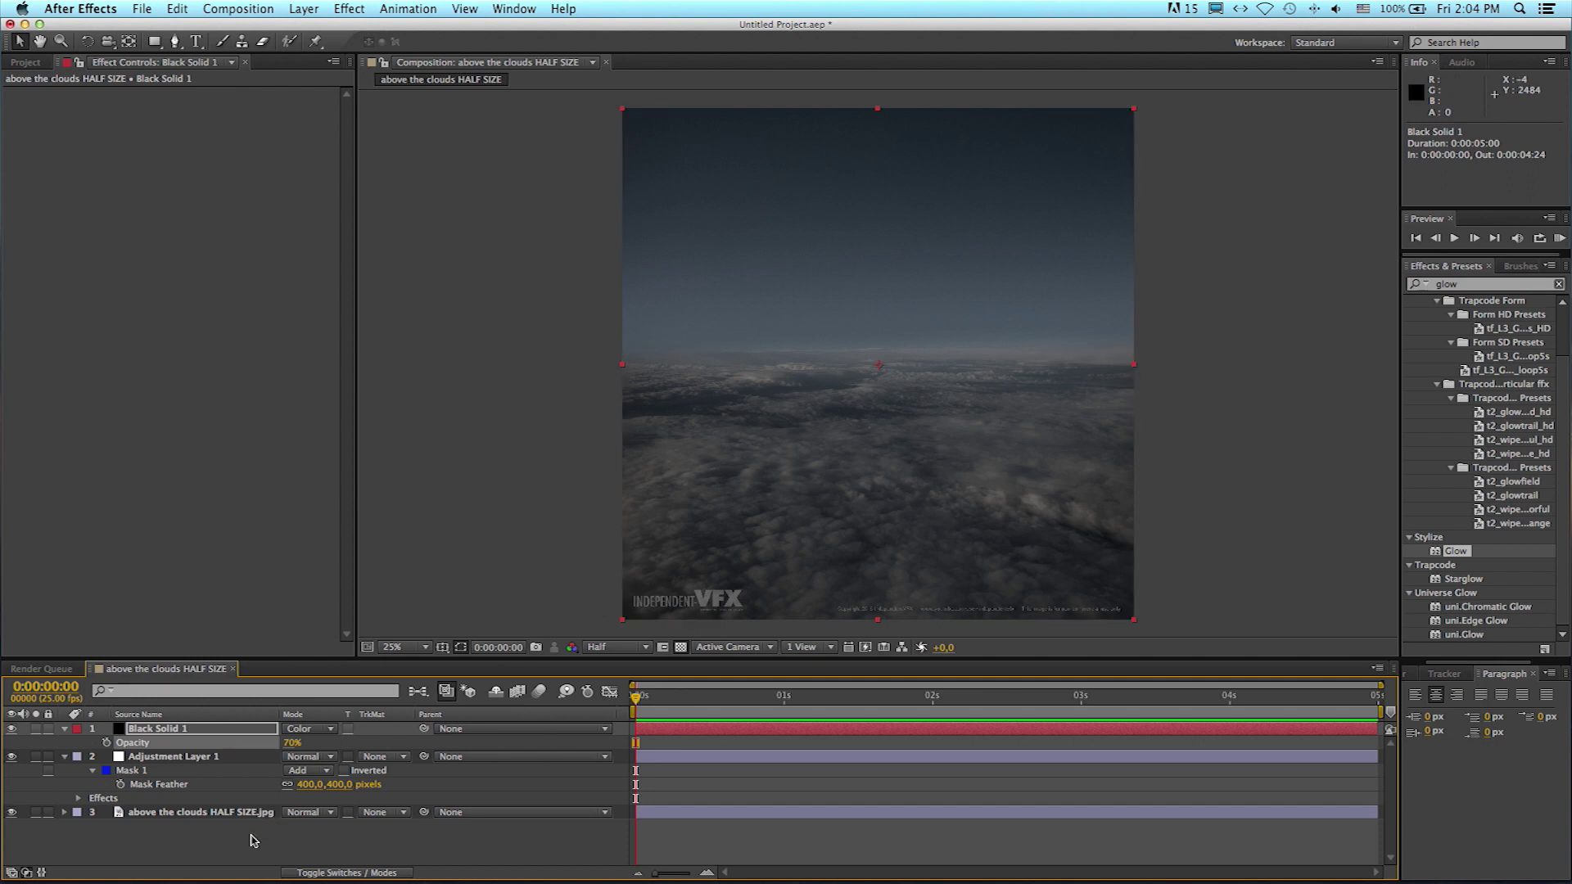
left_click(254, 840)
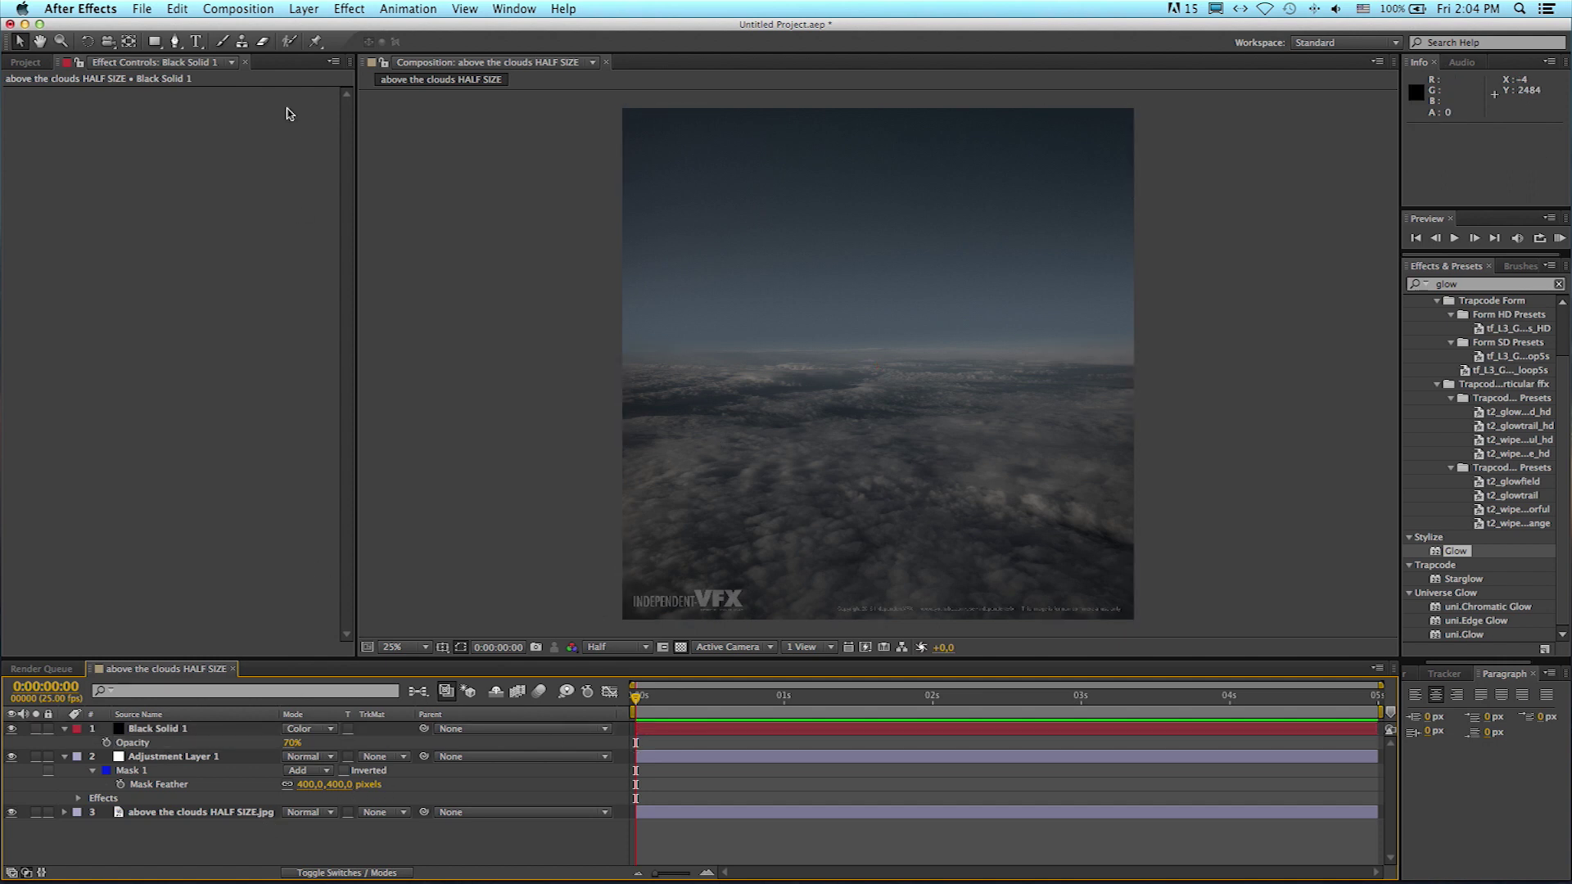
Step: Create a new HDTV 1080 25 composition (1920×1080, 25 fps) named C-130
left_click(244, 9)
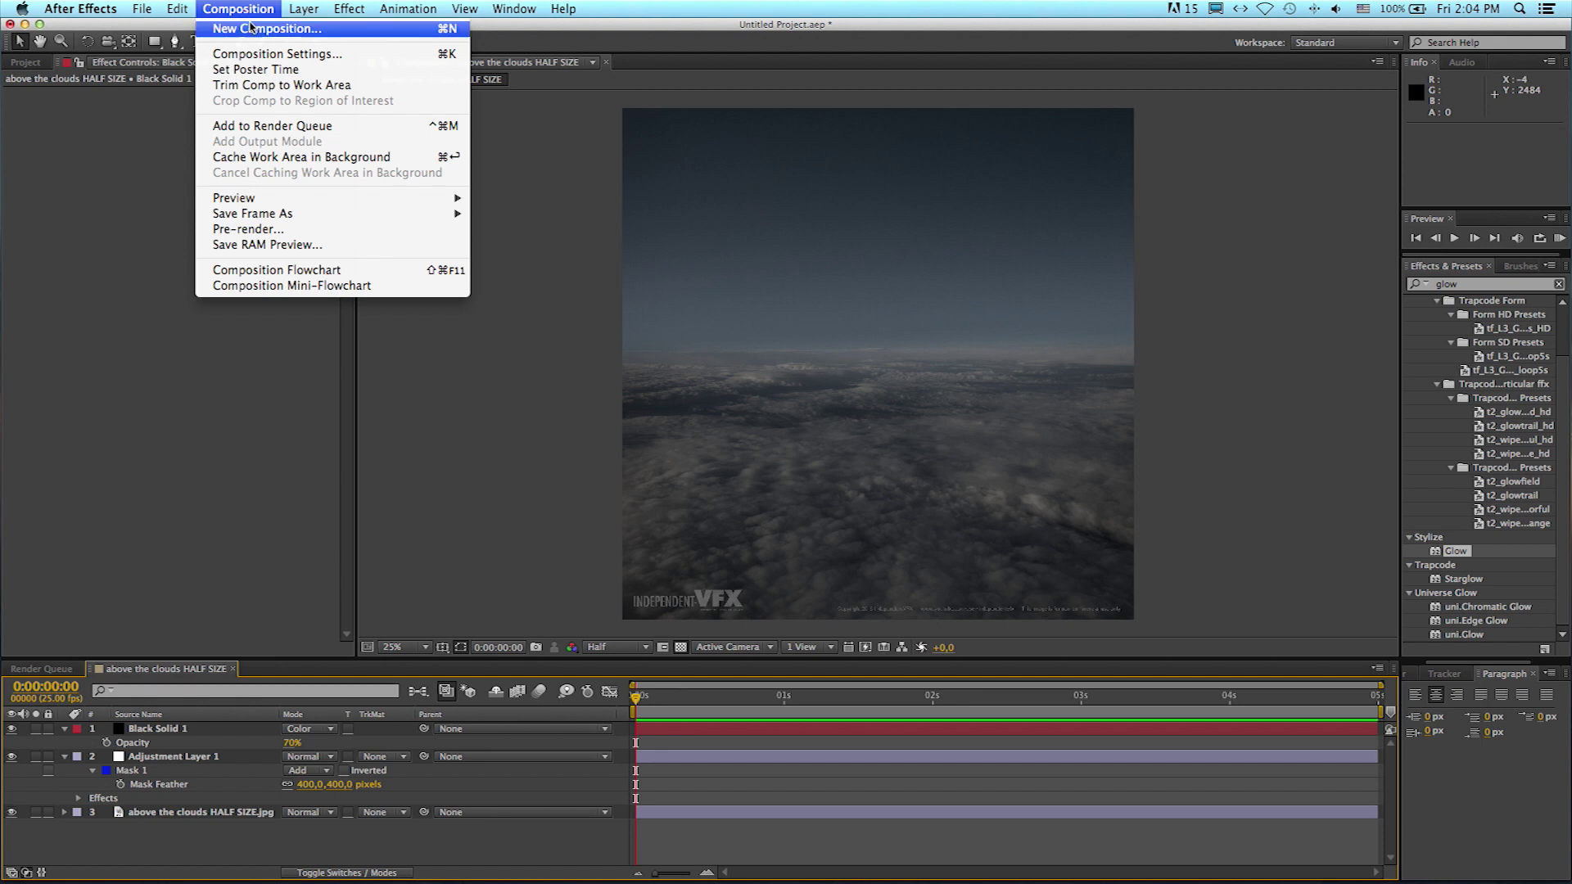
left_click(260, 27)
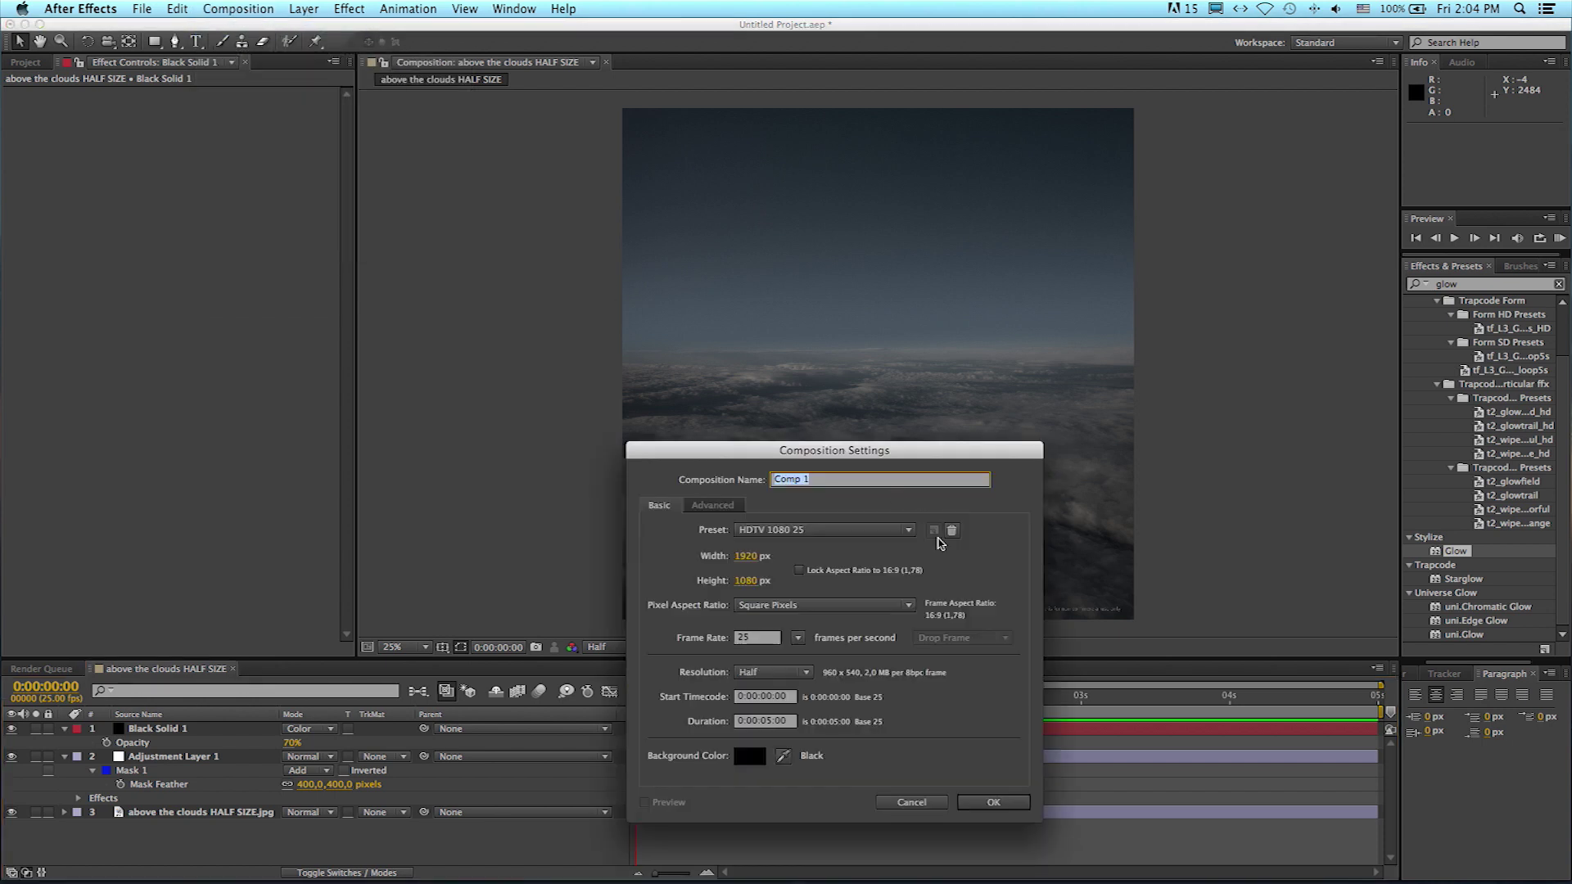
left_click_drag(821, 455, 704, 366)
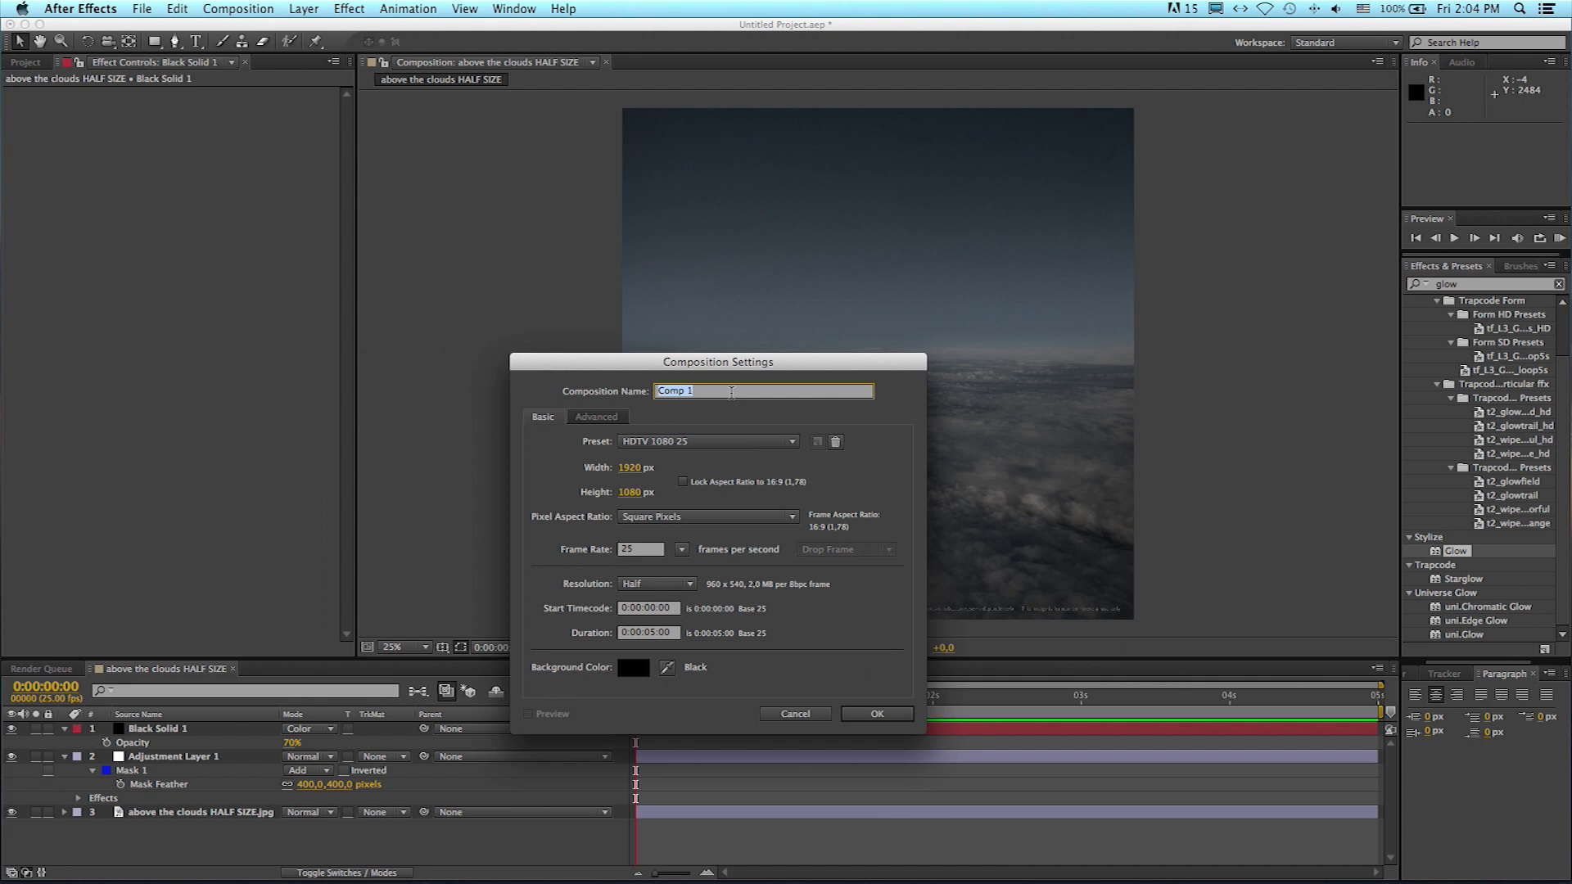
type("C-130")
left_click(883, 715)
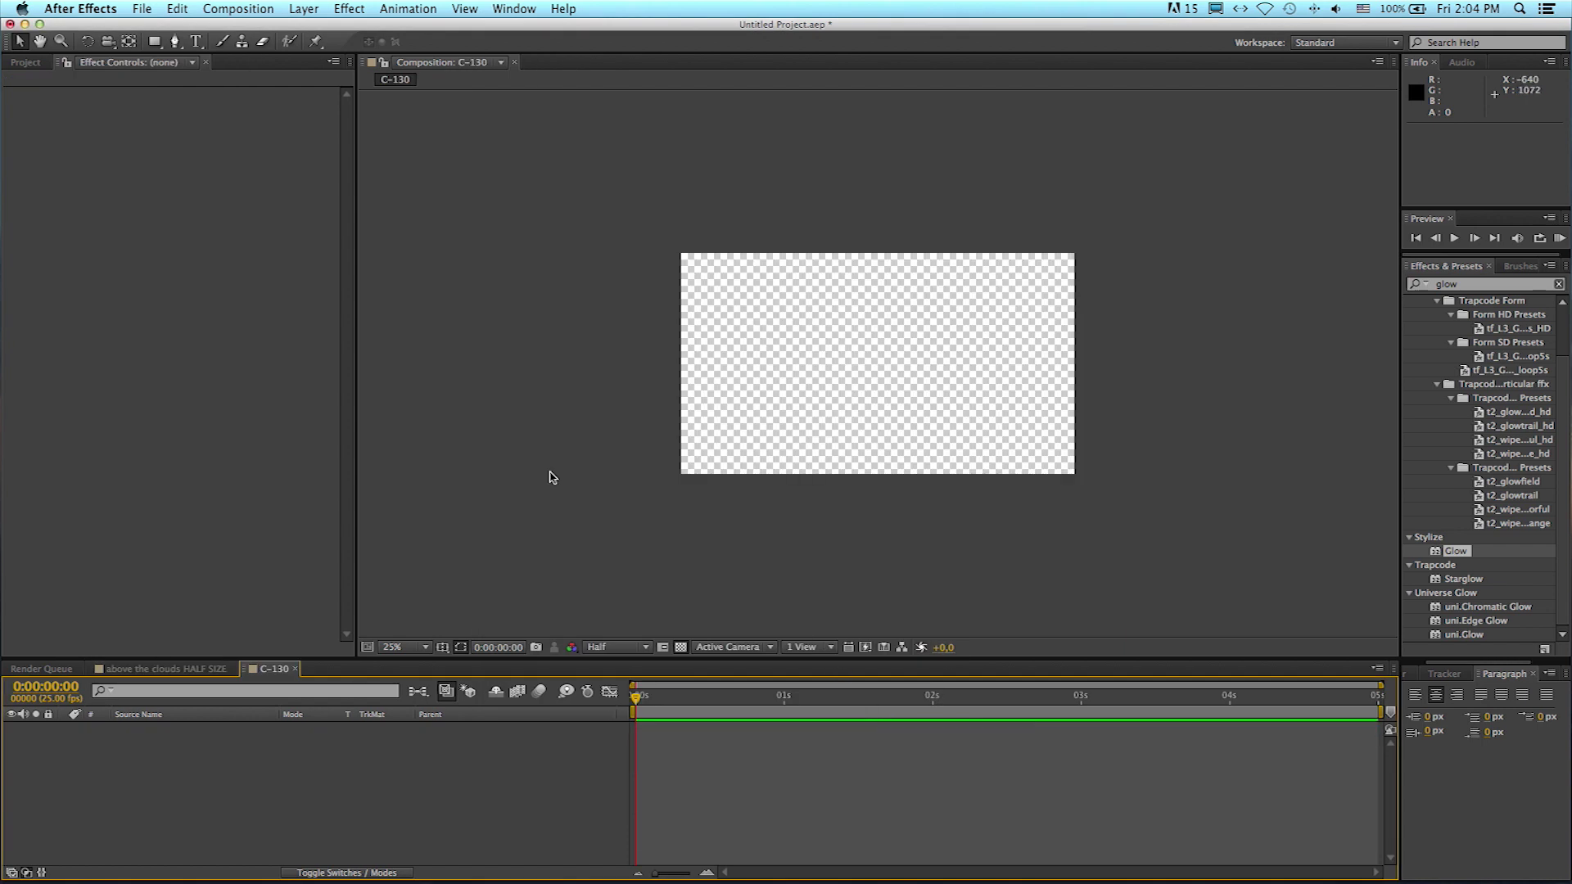
Step: Nest the 'above the clouds HALF SIZE' composition inside C-130, viewed at 50%
key("period")
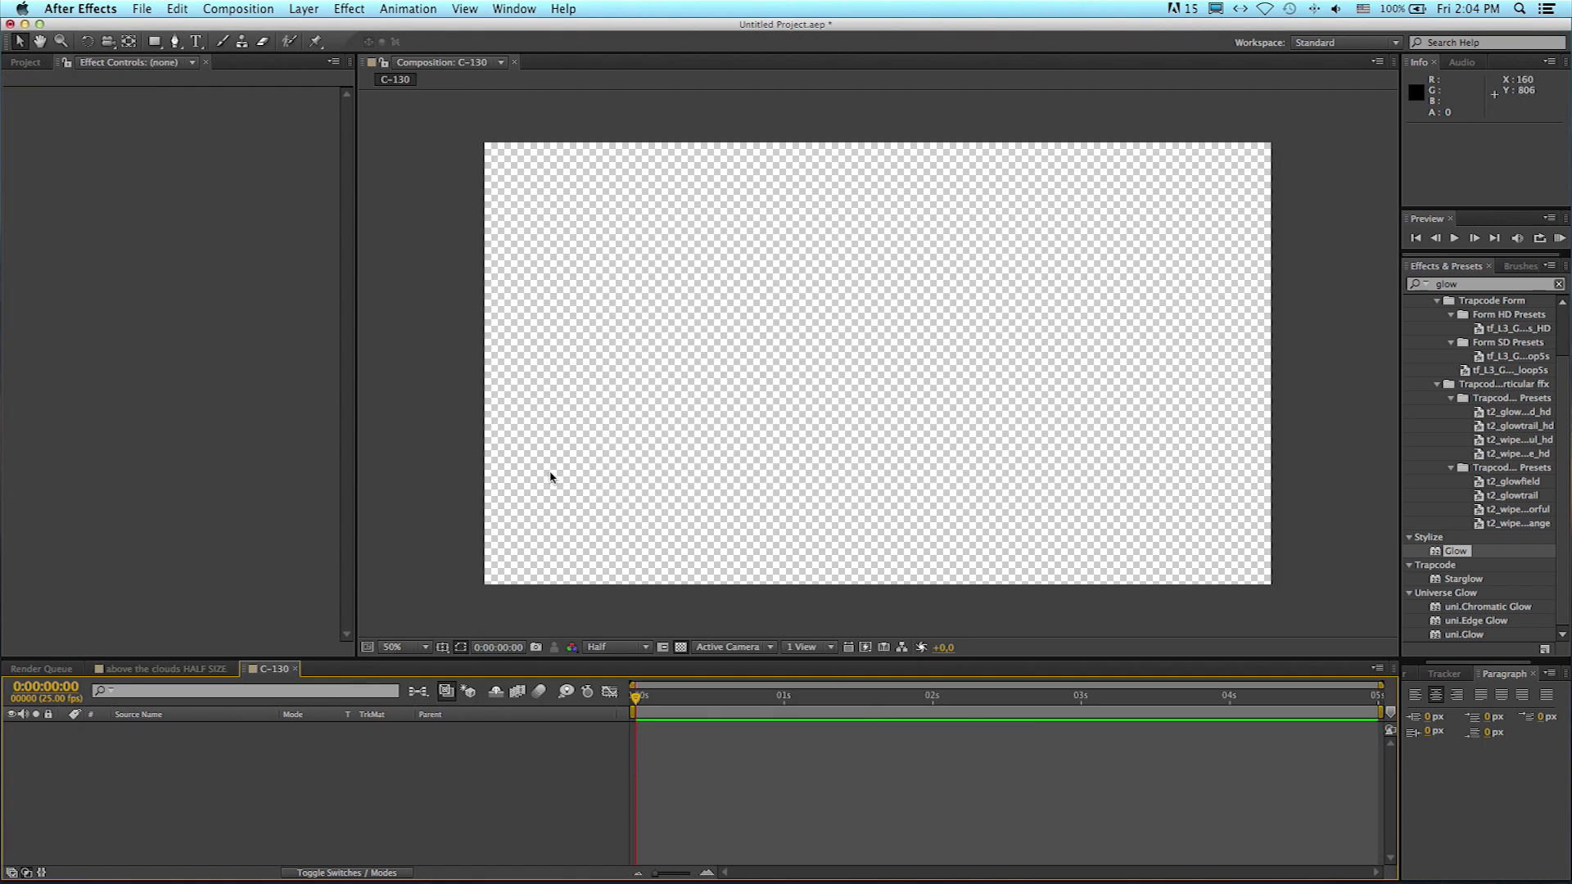
left_click(25, 63)
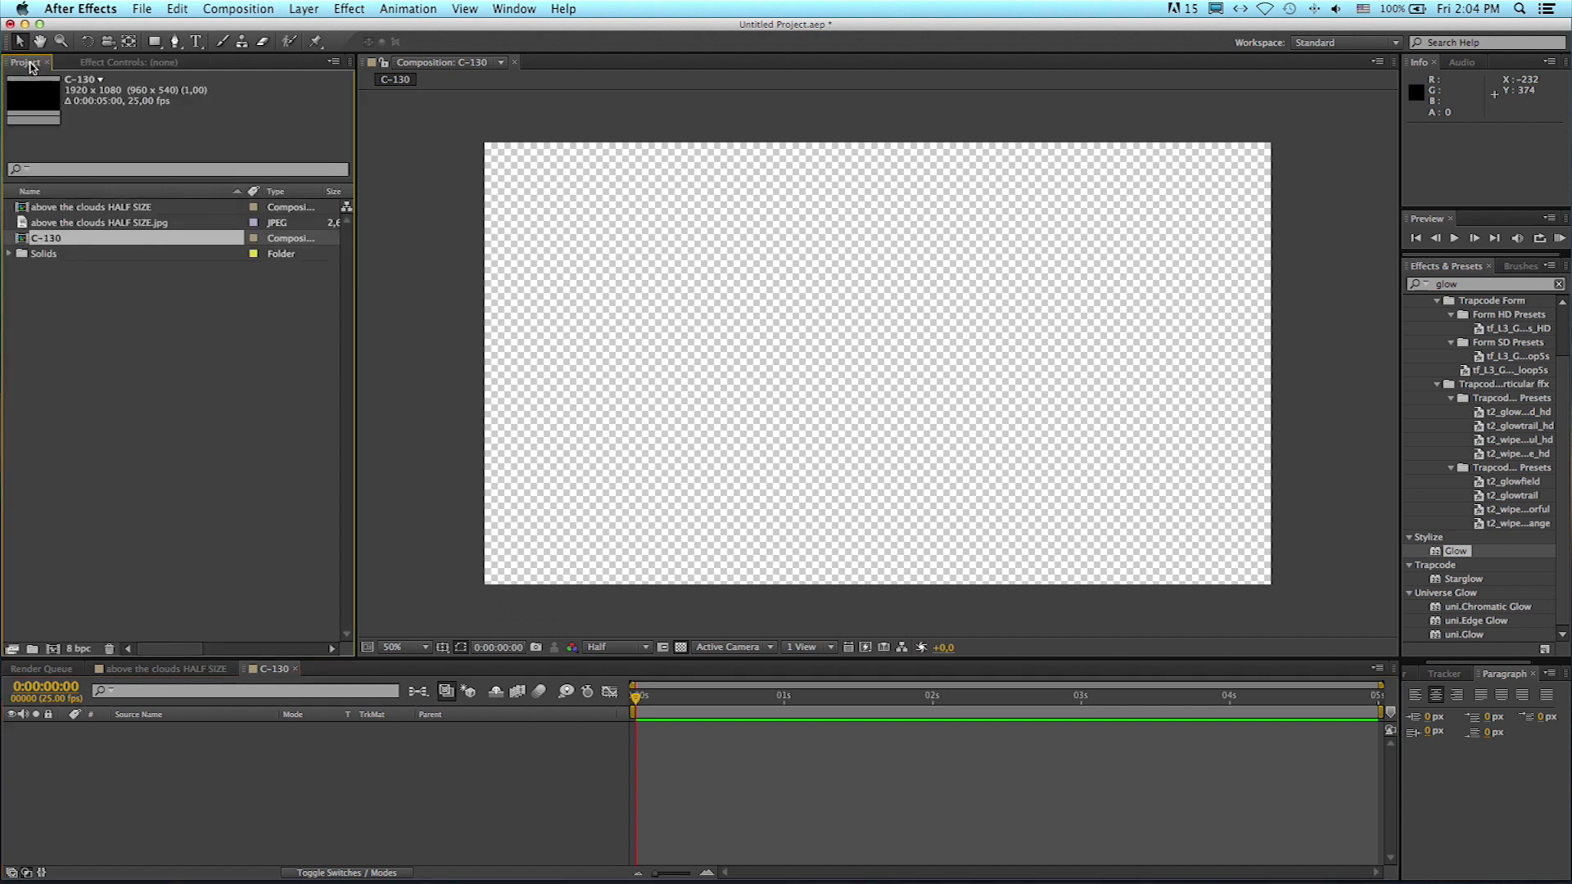
left_click(55, 209)
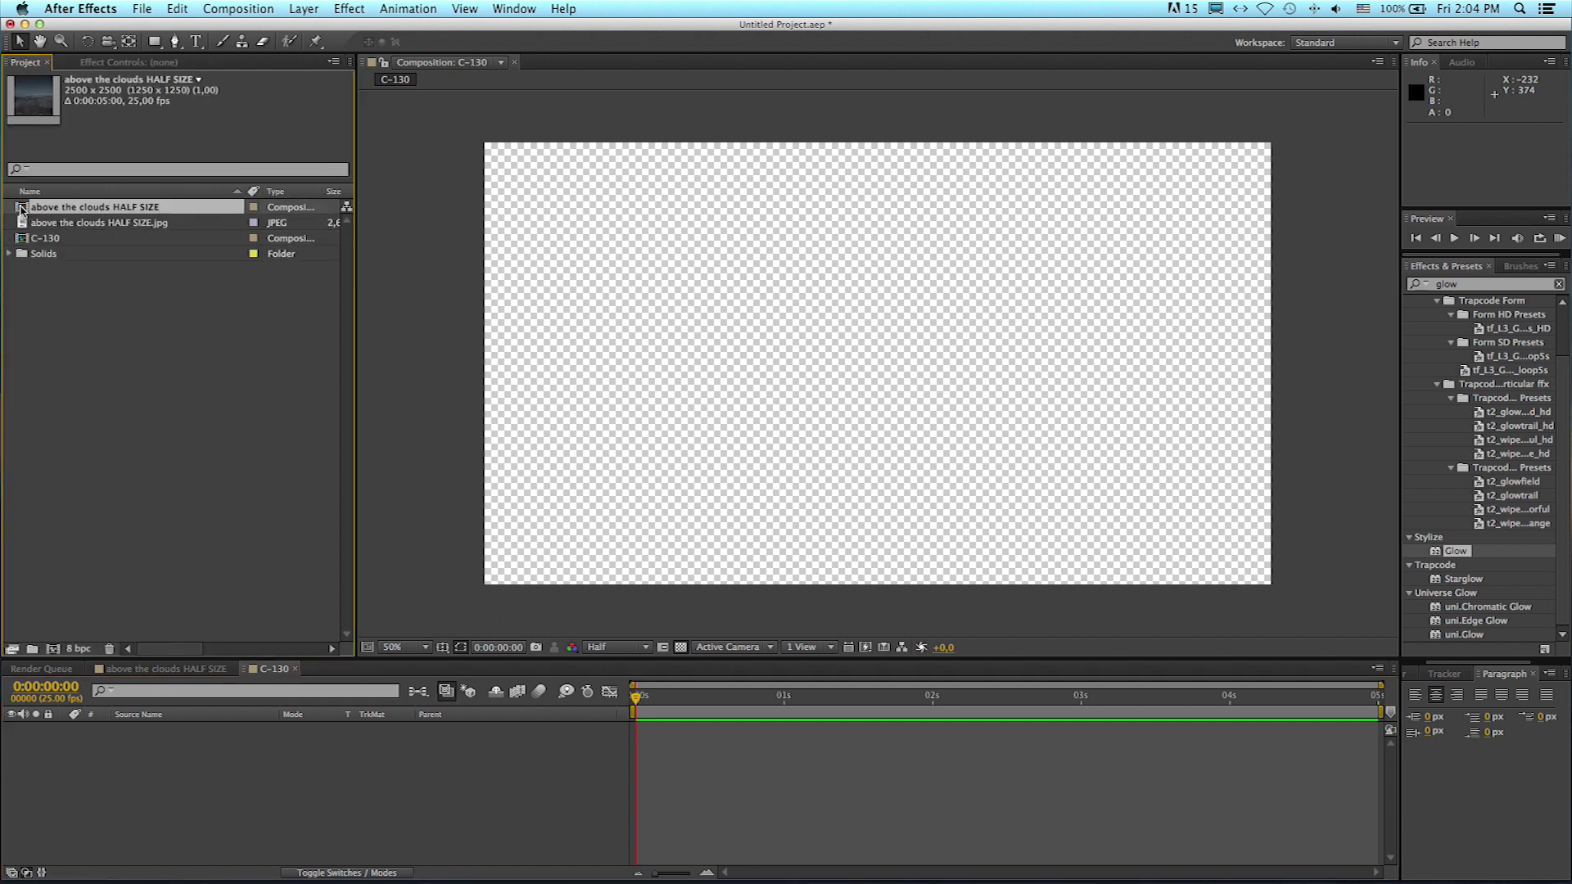
left_click_drag(21, 211, 142, 759)
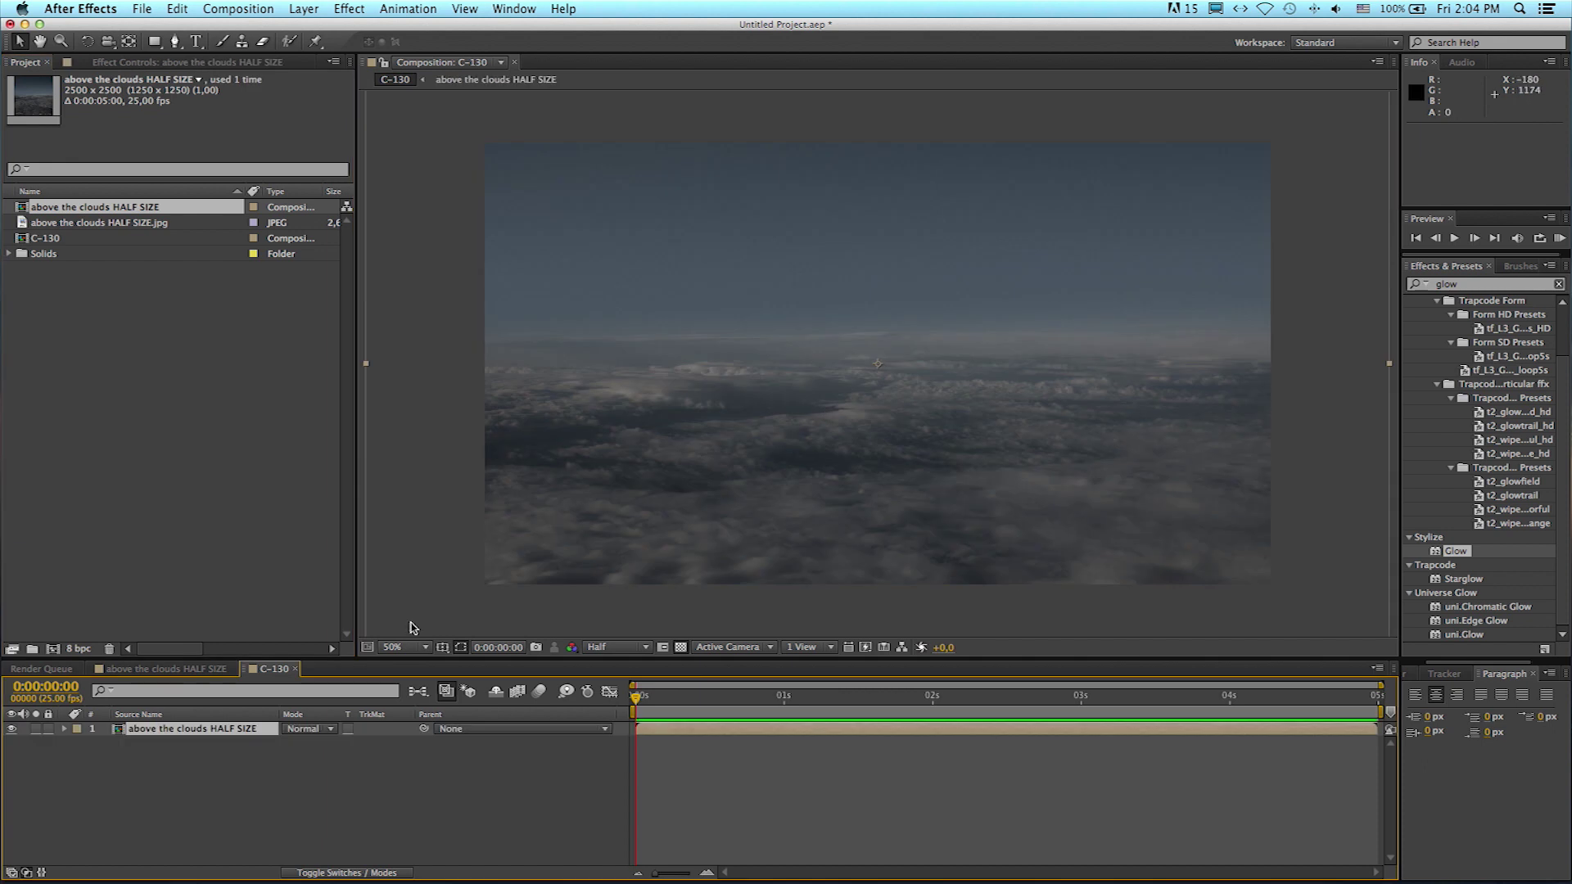
Step: Add a new black 1920×1080 solid named ELEMENT above the clouds layer
left_click(248, 766)
left_click(301, 9)
mouse_move(328, 26)
left_click(573, 46)
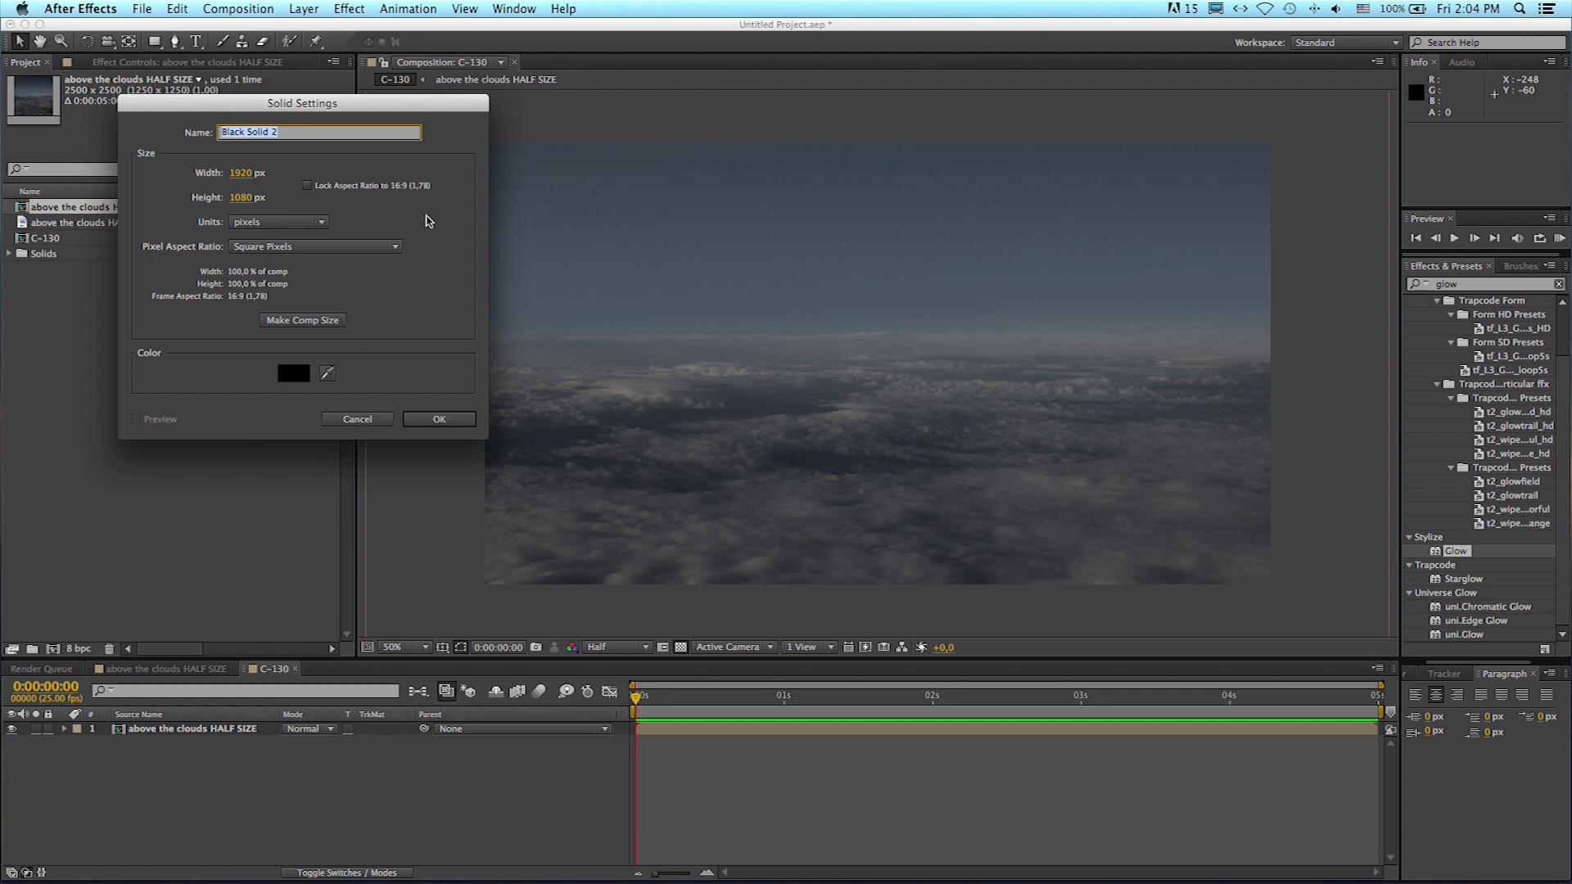
type("ELEMENT")
left_click(442, 419)
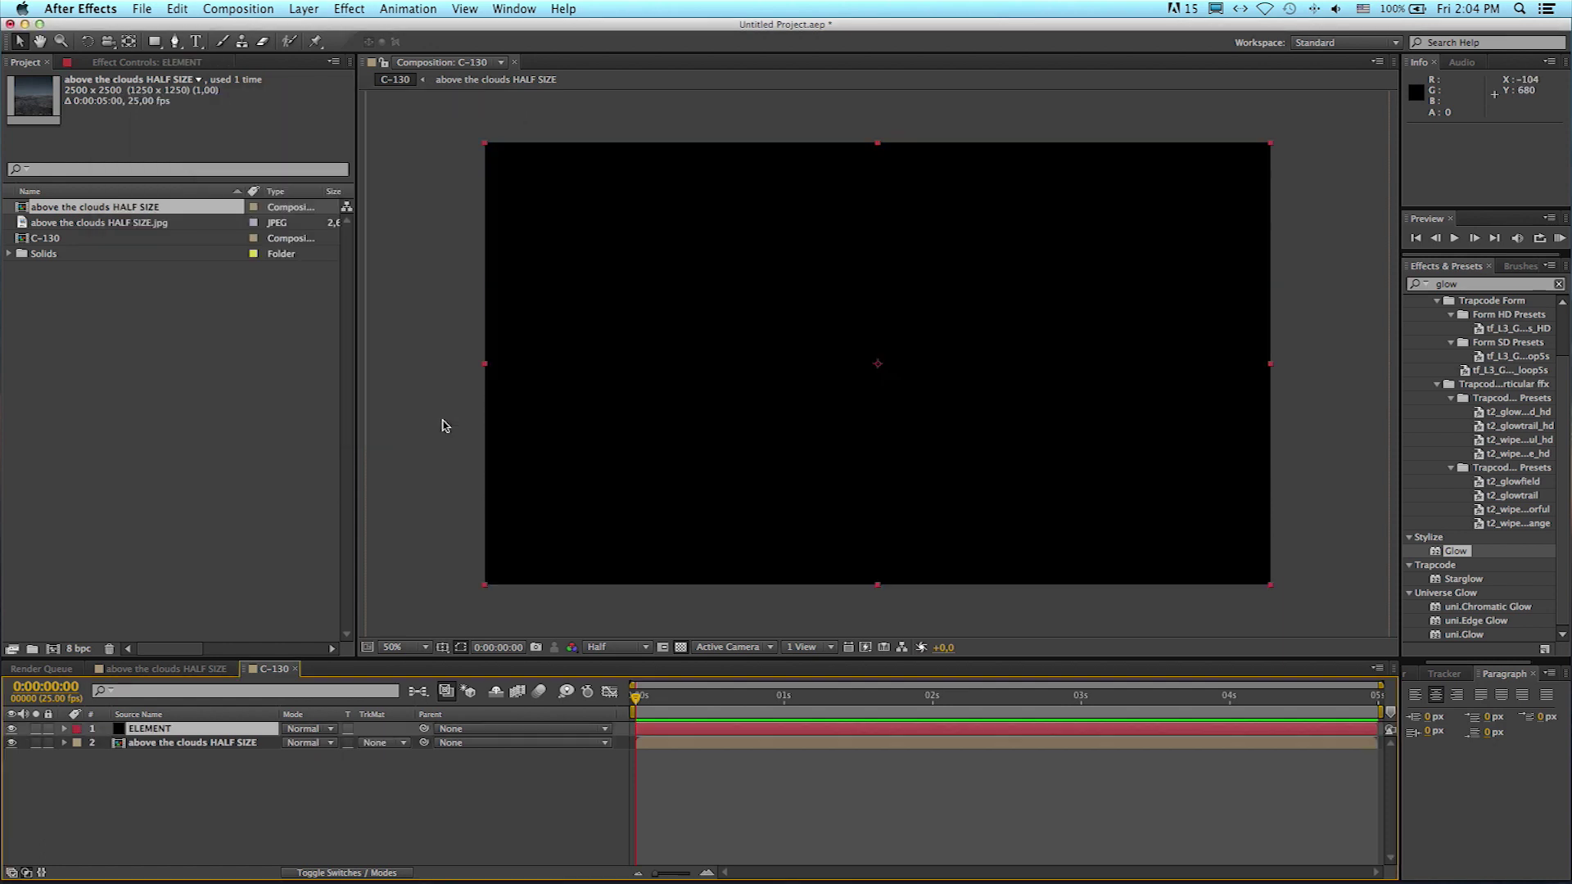
Step: Apply Element to the ELEMENT solid and load Jet_Strike's Ground_Assault model in Scene Setup
left_click(347, 9)
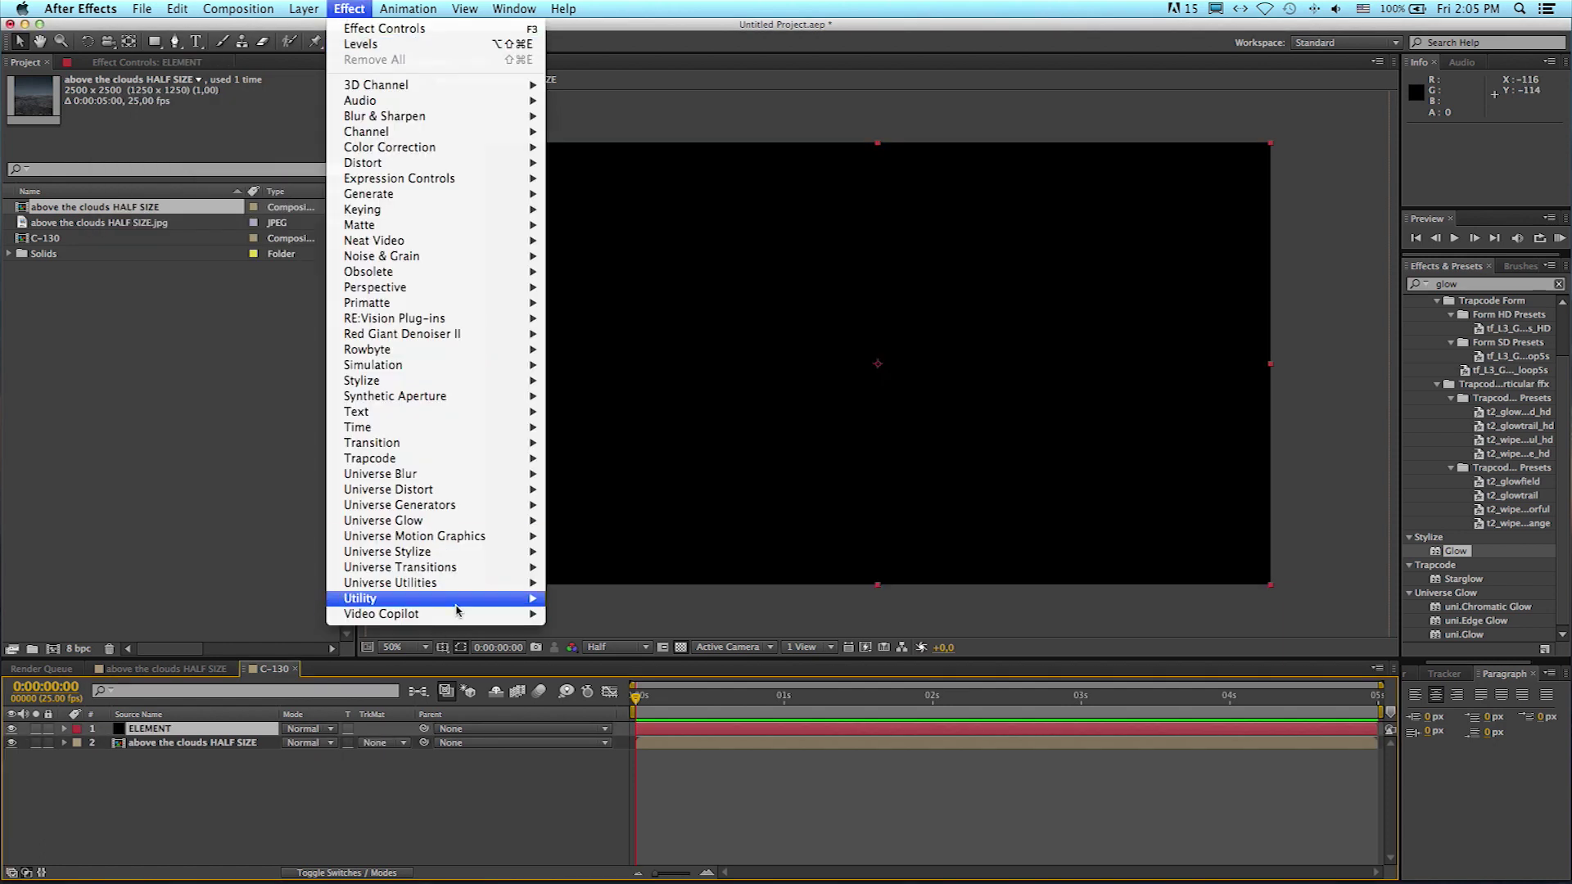
mouse_move(458, 614)
left_click(584, 614)
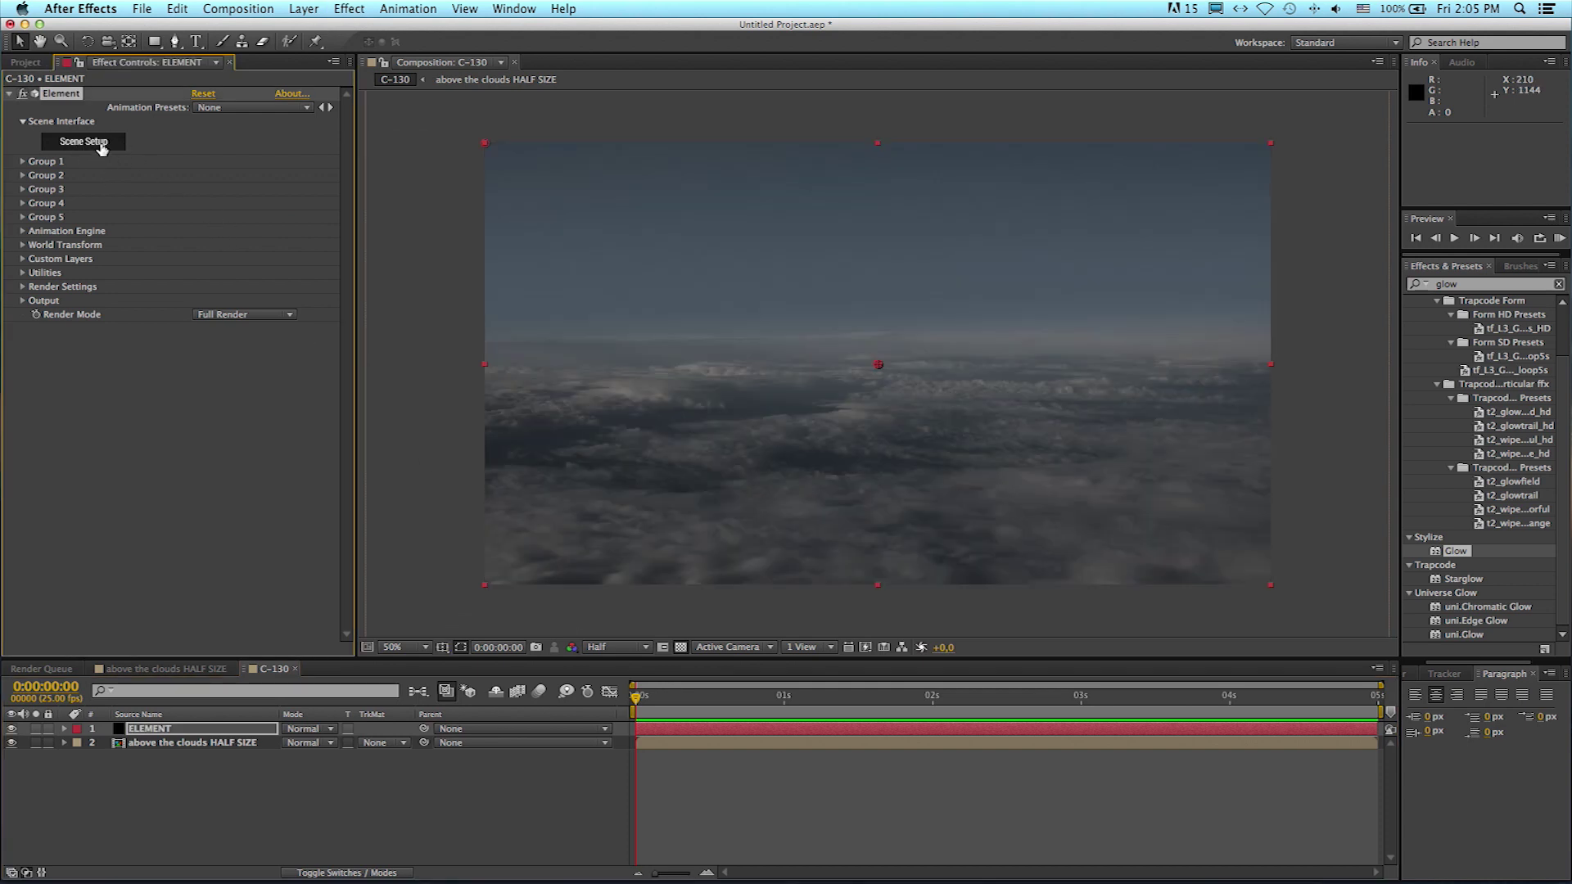
left_click(101, 145)
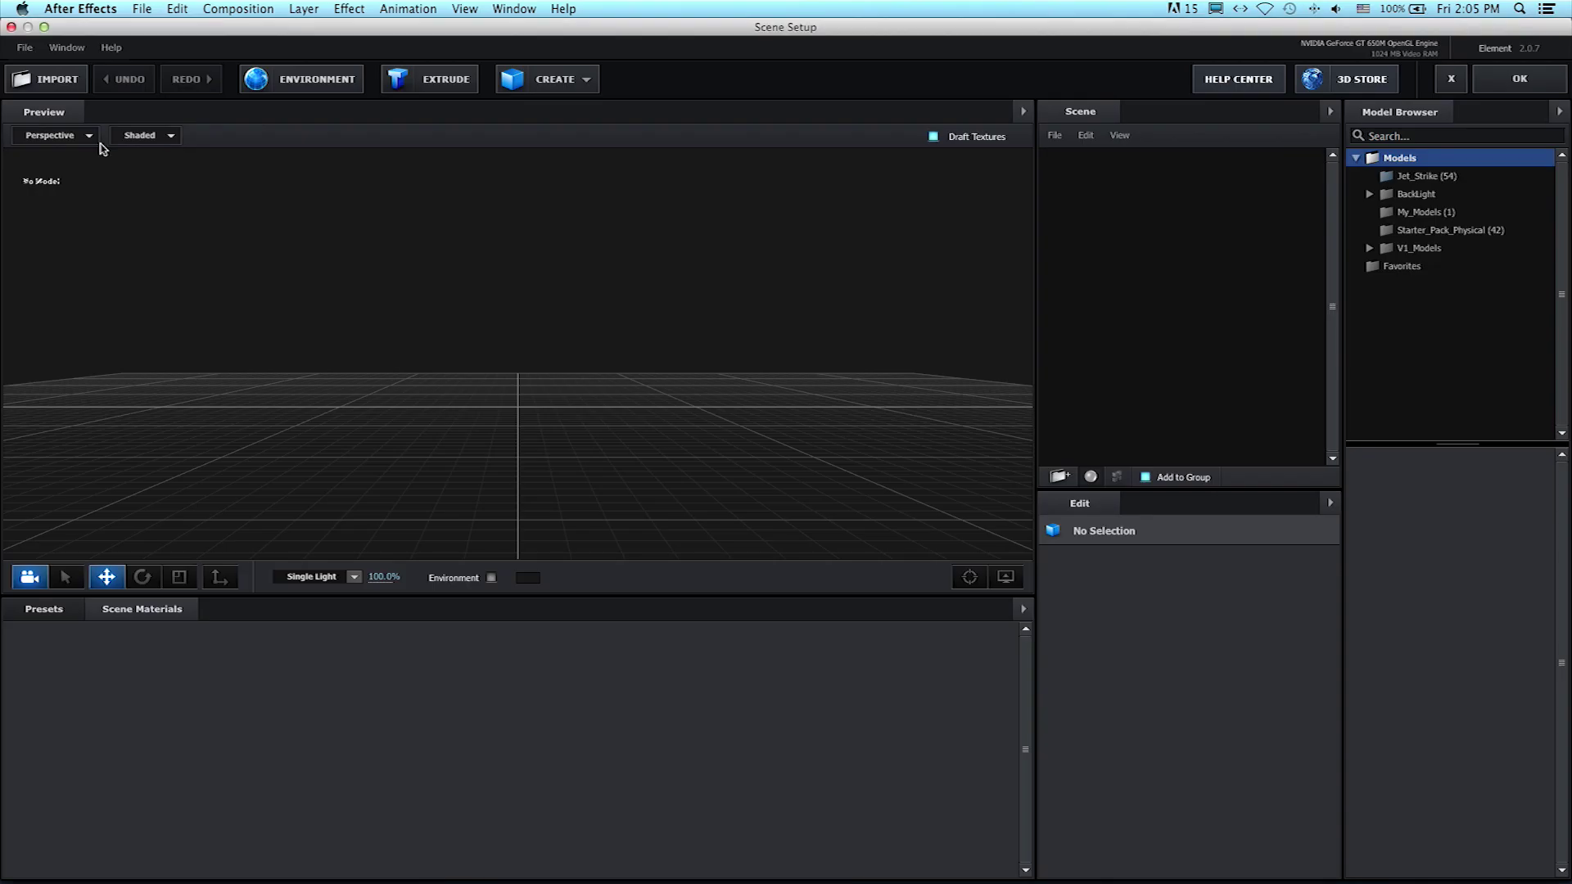
left_click(1448, 177)
left_click_drag(1564, 494, 1562, 636)
left_click(1409, 596)
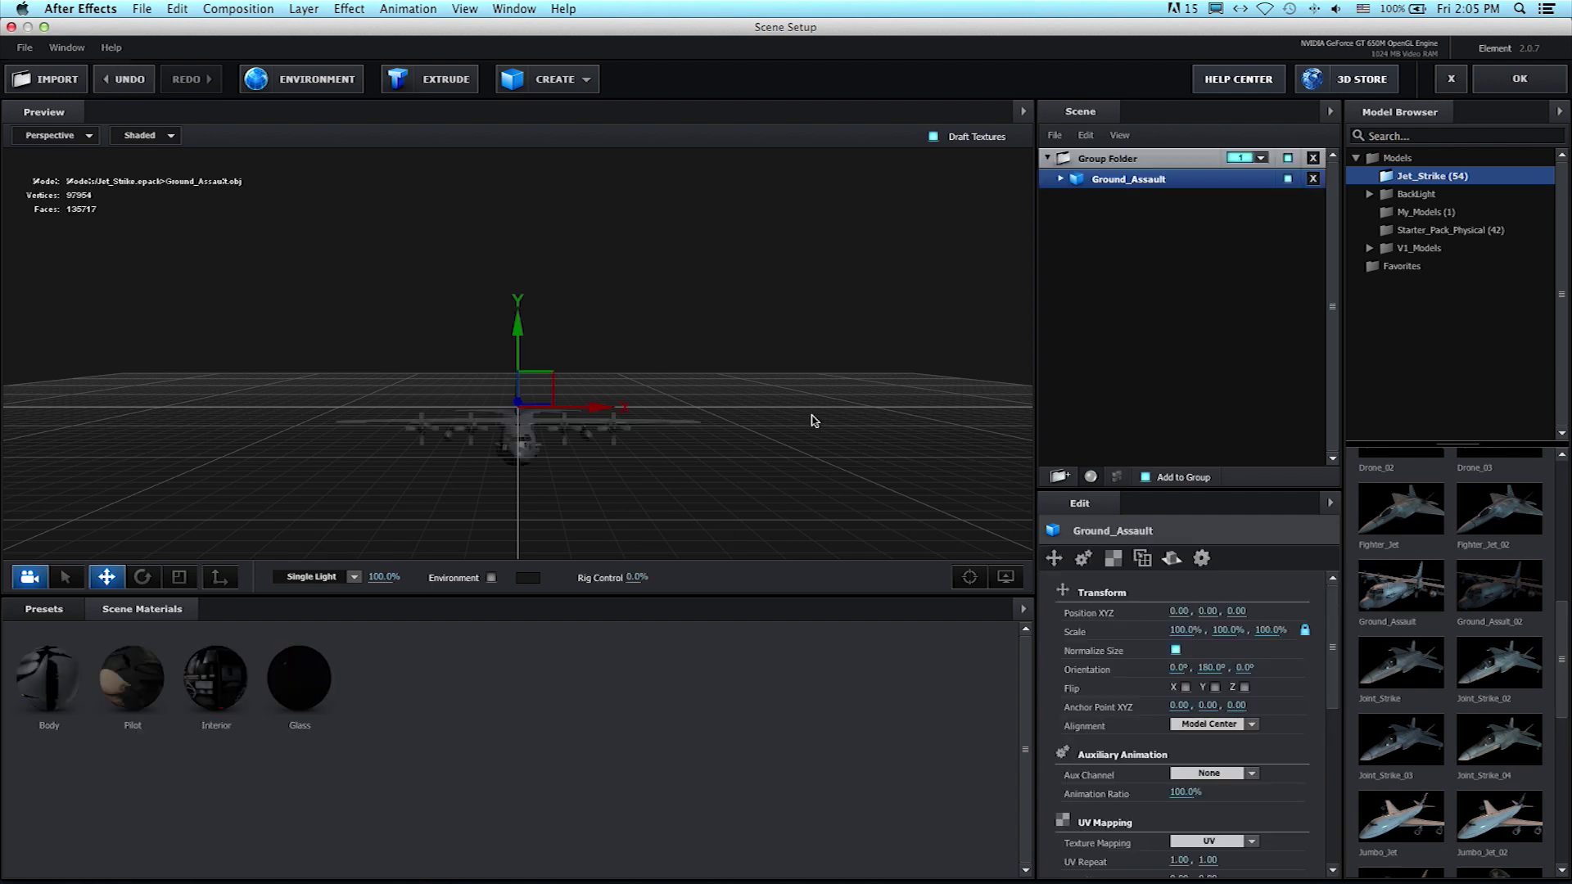
left_click(970, 577)
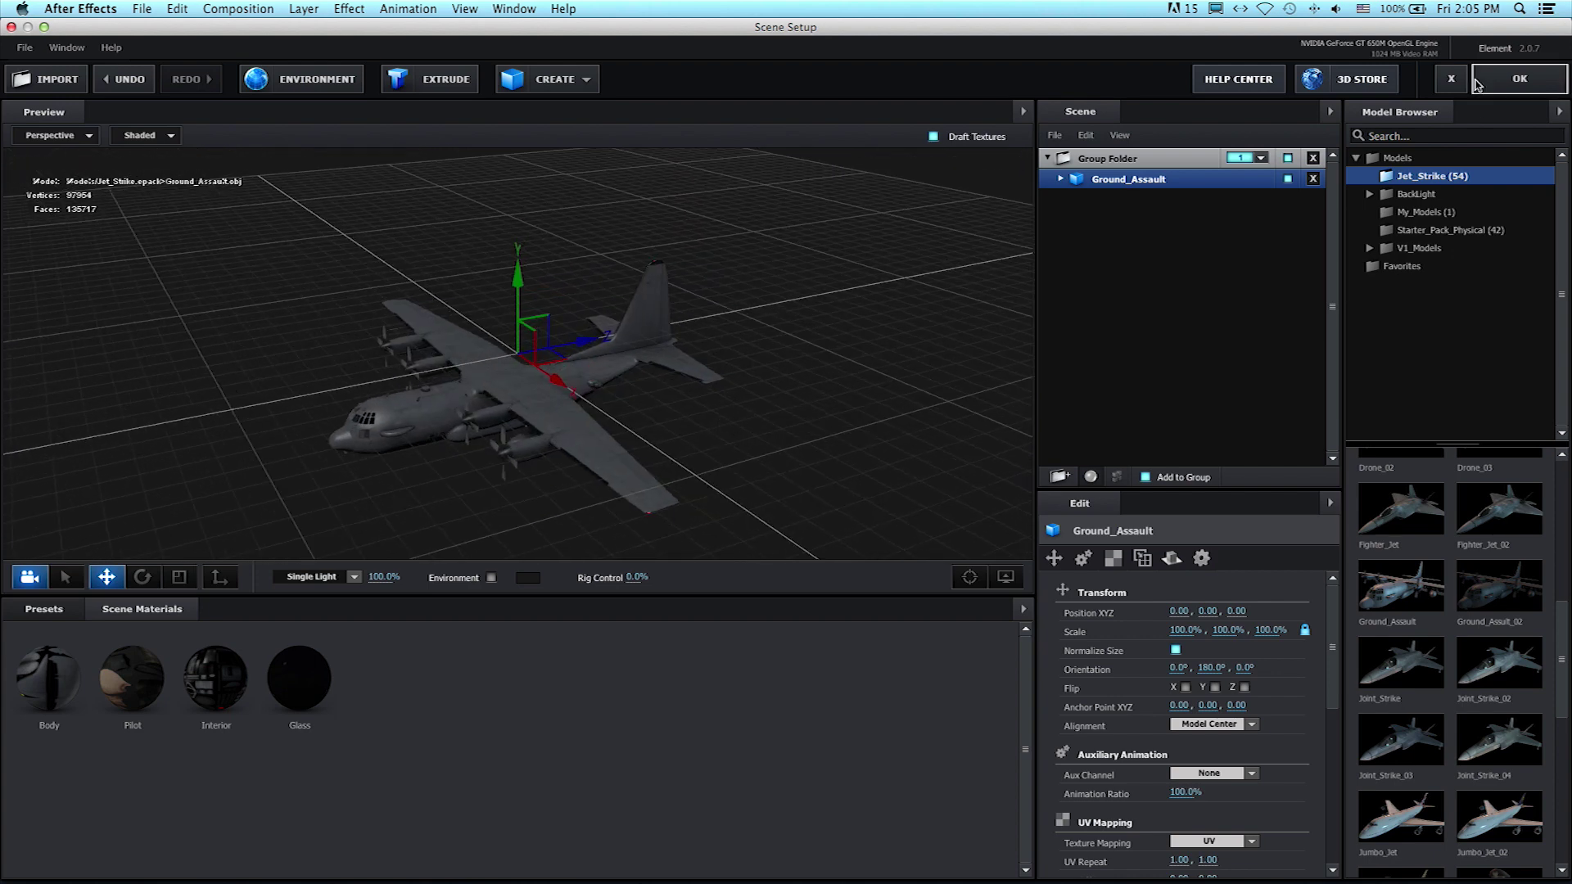
Step: Leave Scene Setup and add a two-node Camera 1 with a 200 mm focal length
left_click(1535, 89)
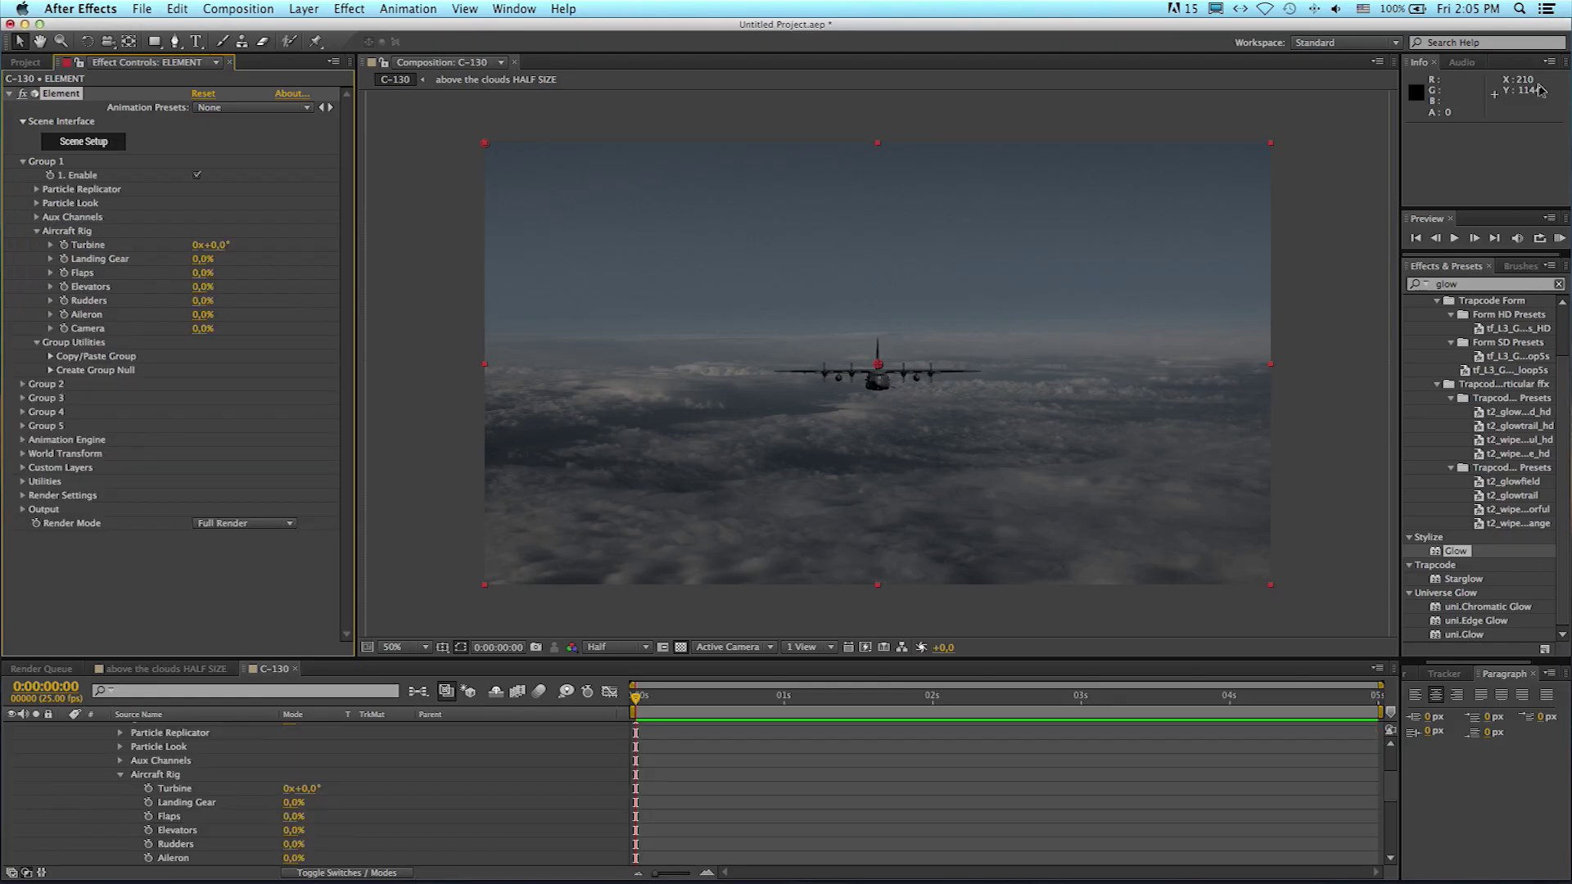
scroll(245, 819, "up", 2)
left_click(67, 731)
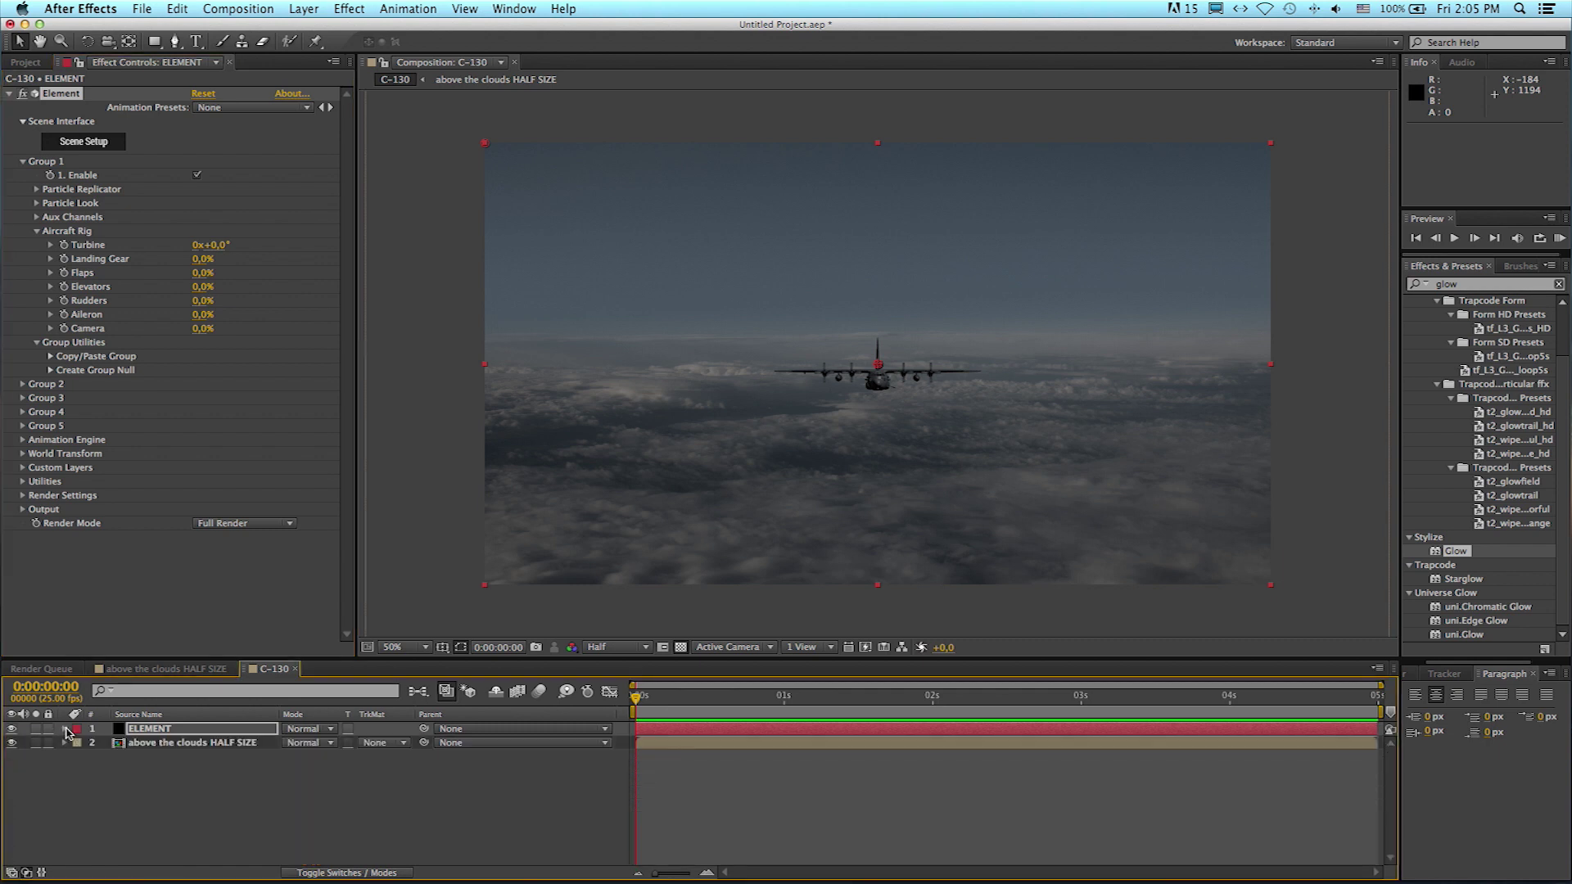
left_click(304, 10)
mouse_move(319, 28)
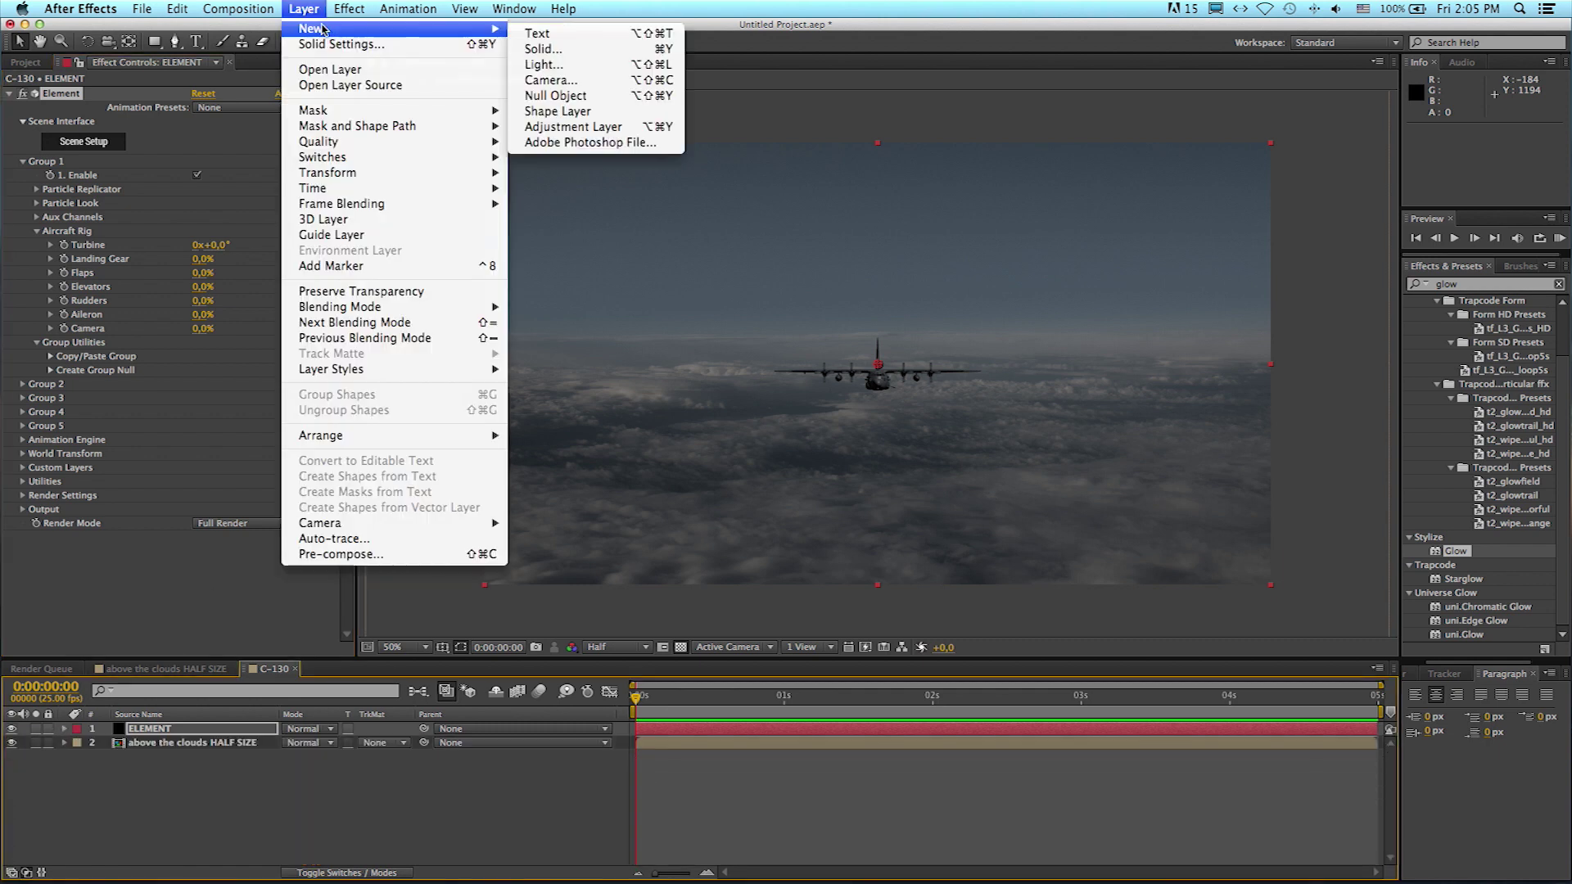
left_click(563, 80)
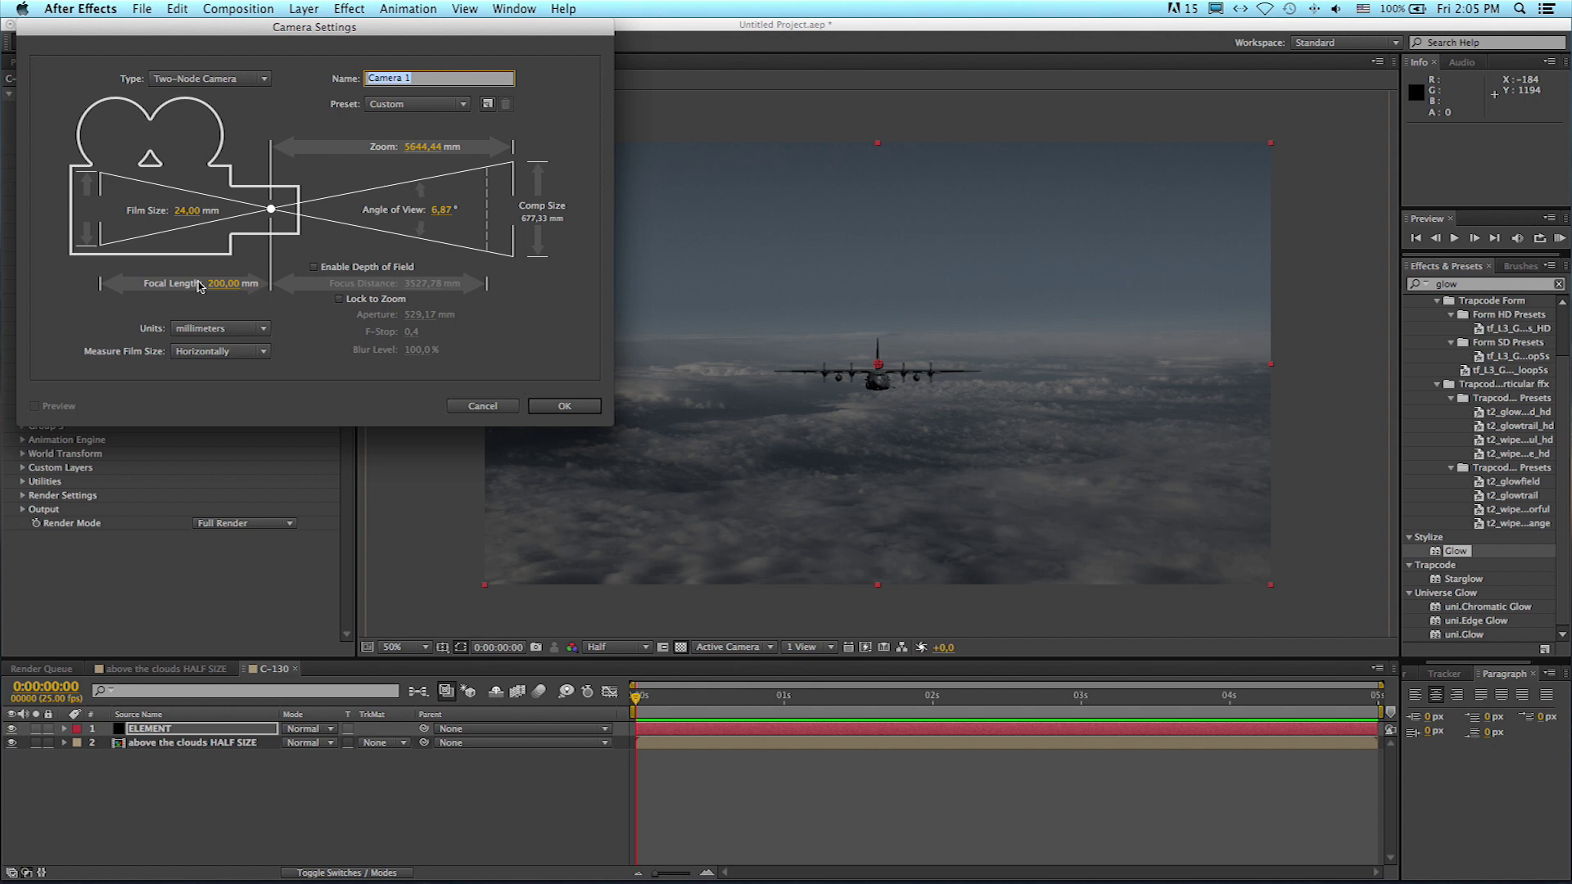
left_click(567, 407)
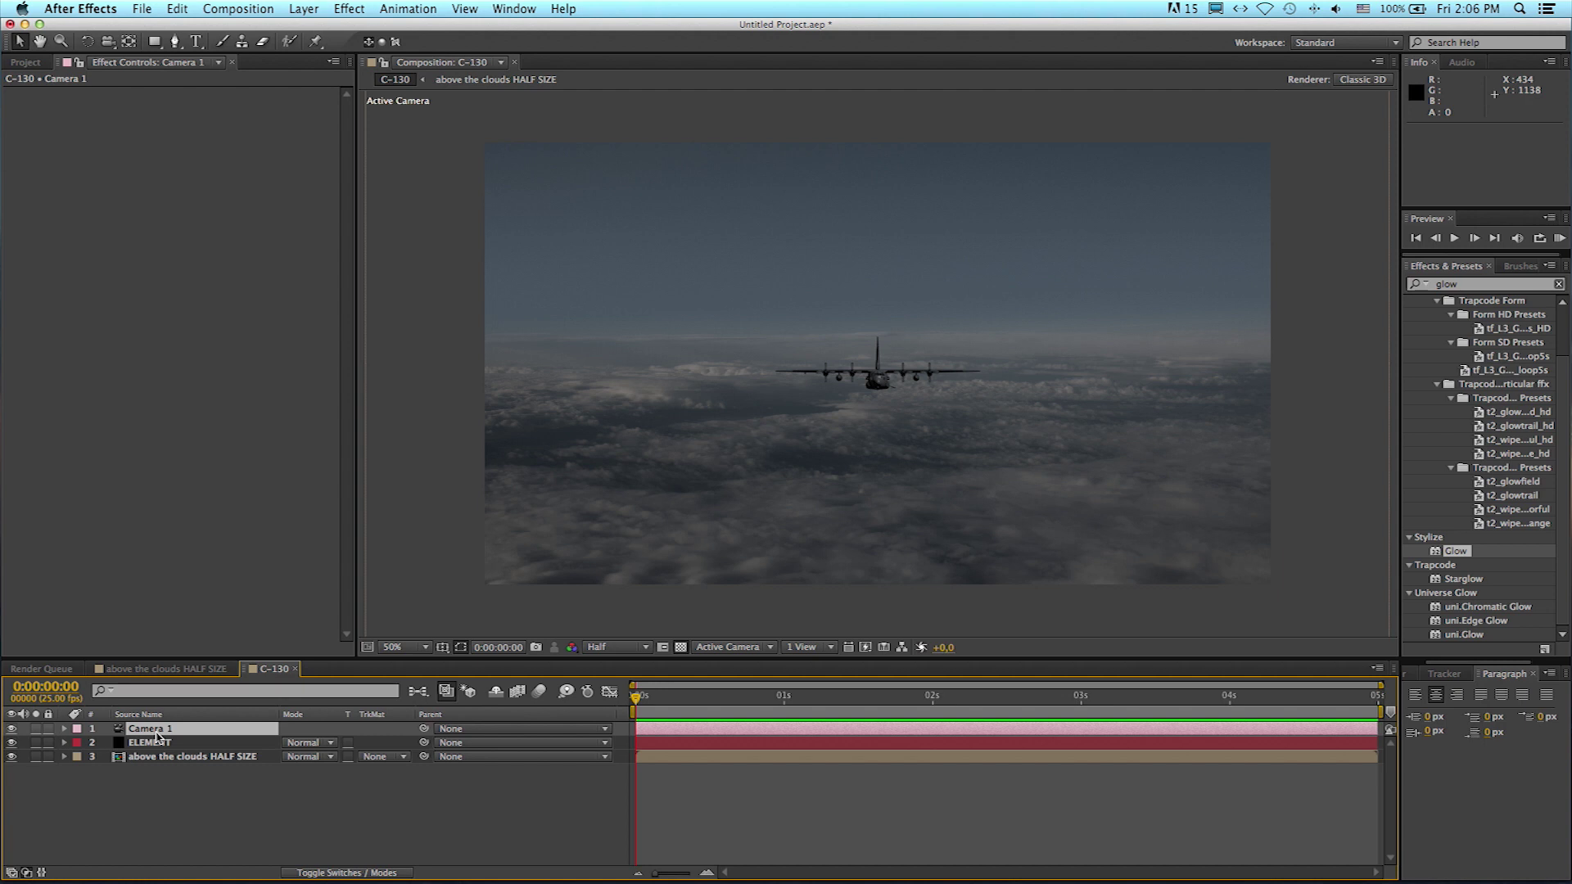
Step: Move Camera 1 toward the plane by scrubbing Position Z, then entering -6000
key("p")
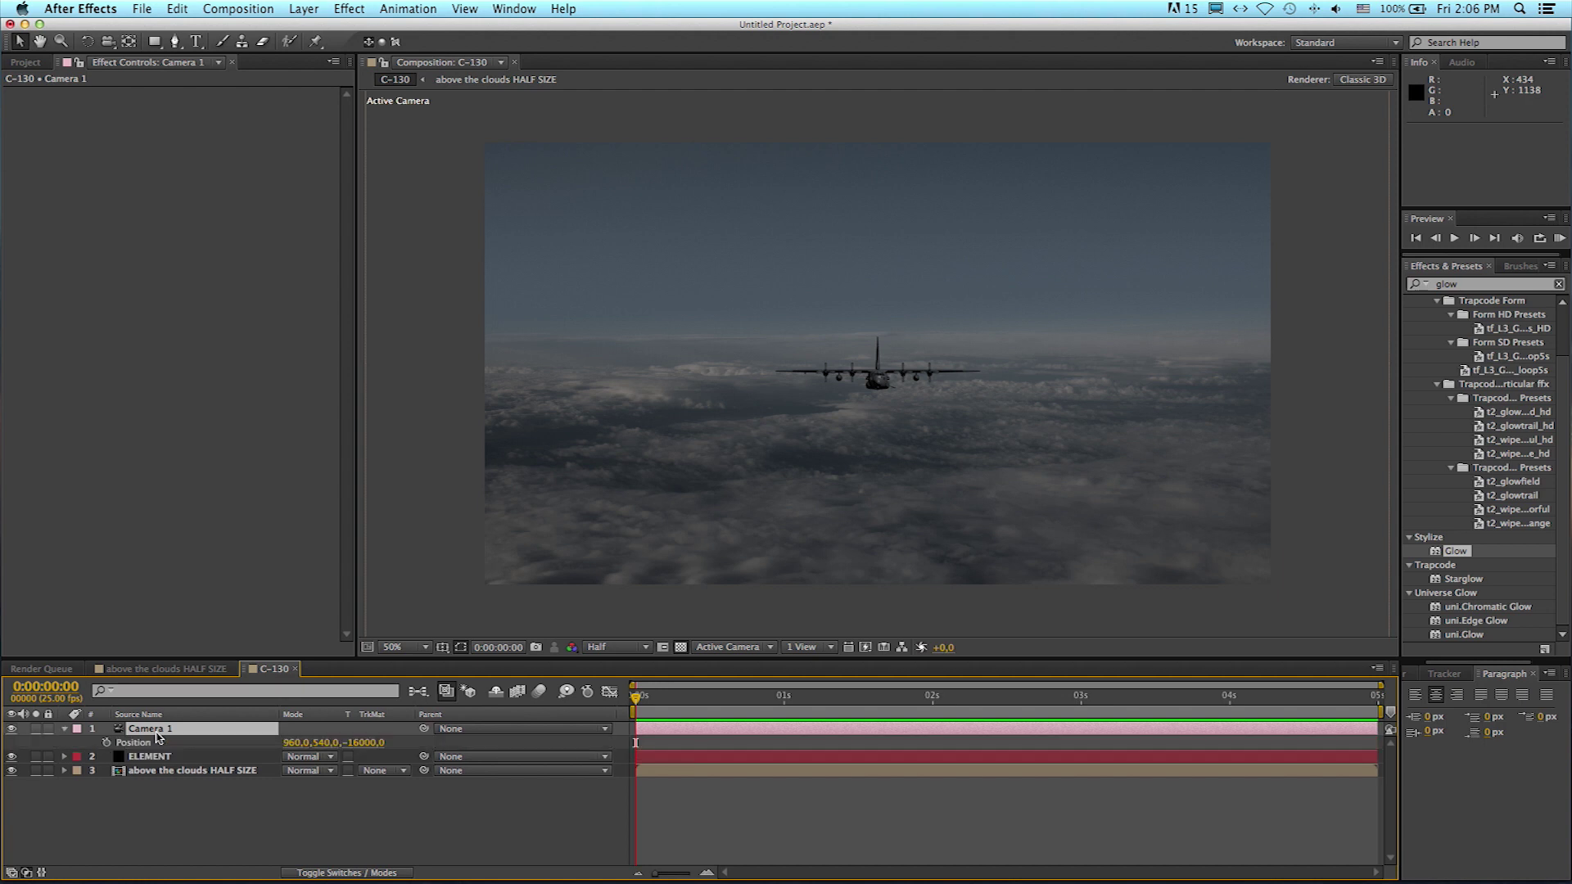
left_click(360, 742)
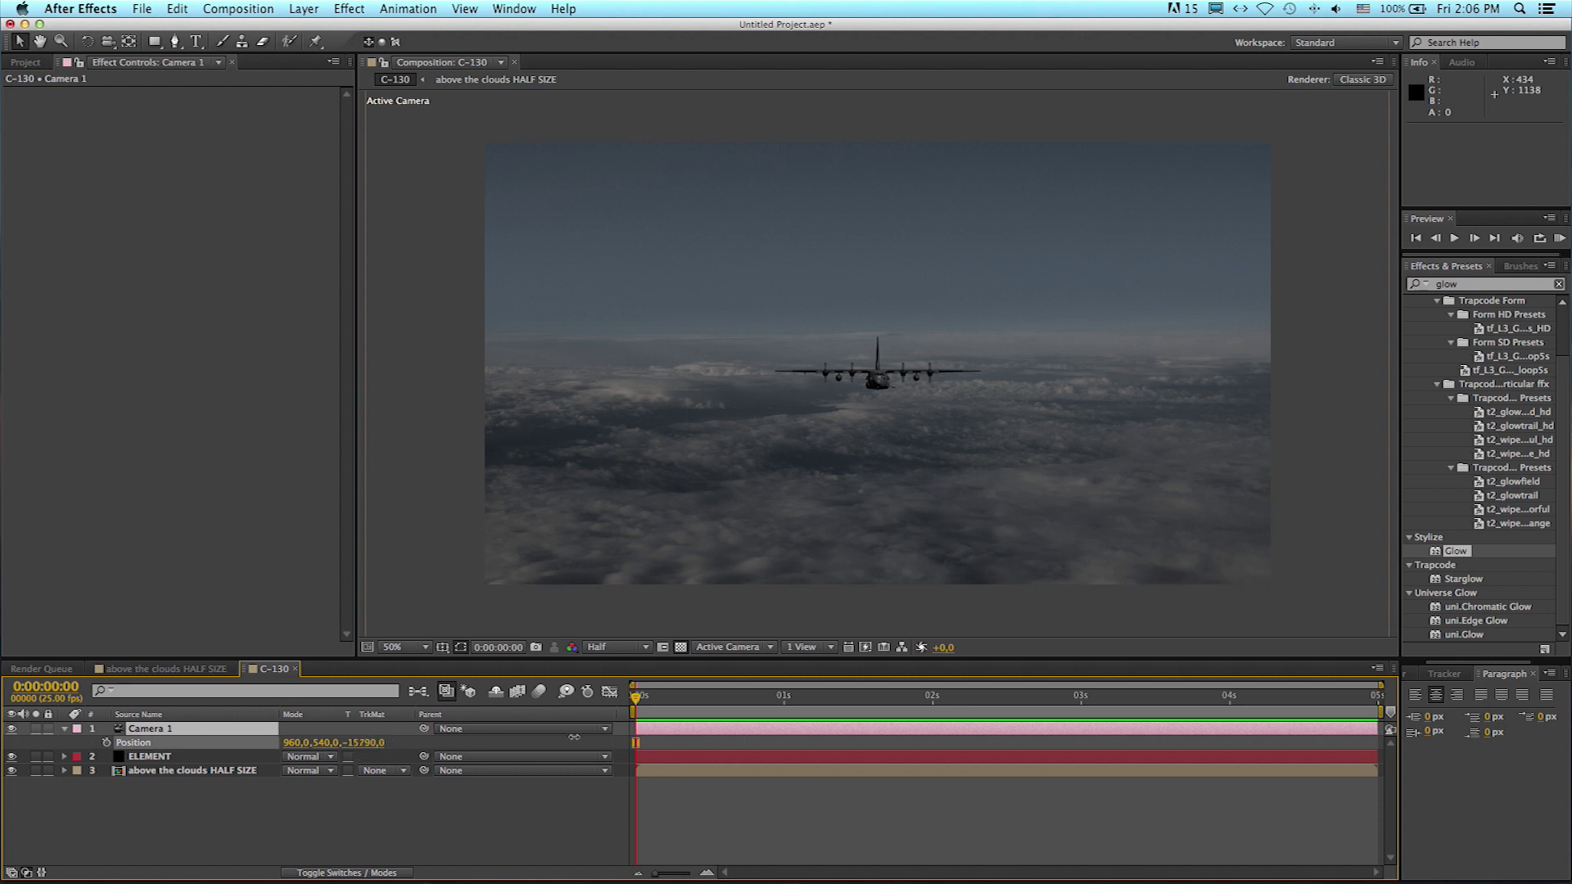
left_click_drag(614, 734, 1056, 725)
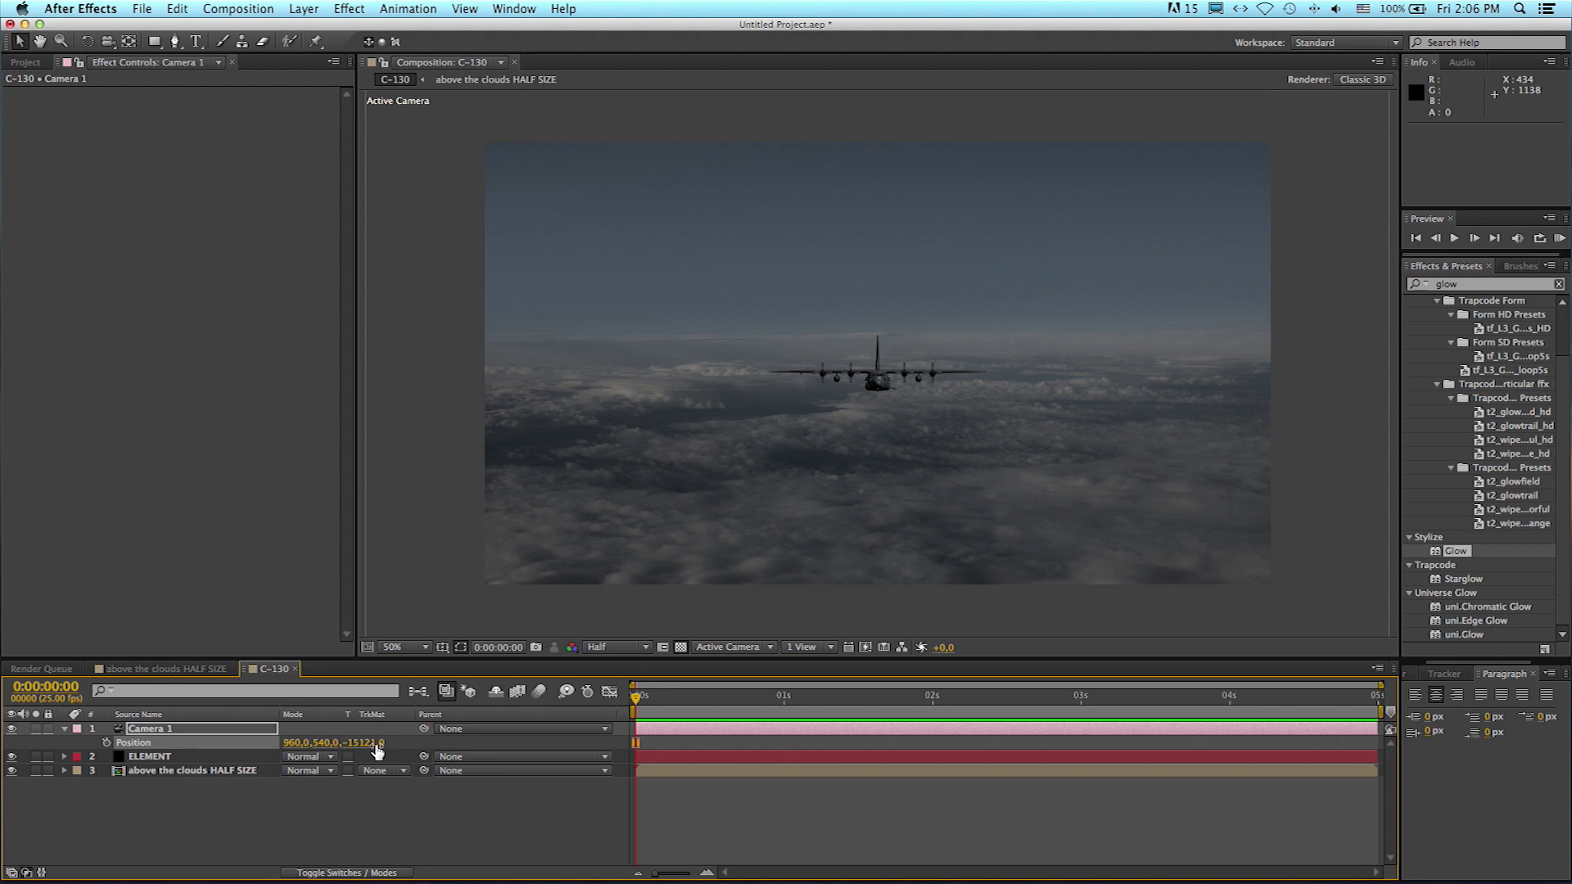
left_click_drag(376, 745, 904, 720)
left_click(365, 743)
type("-6000")
key("Return")
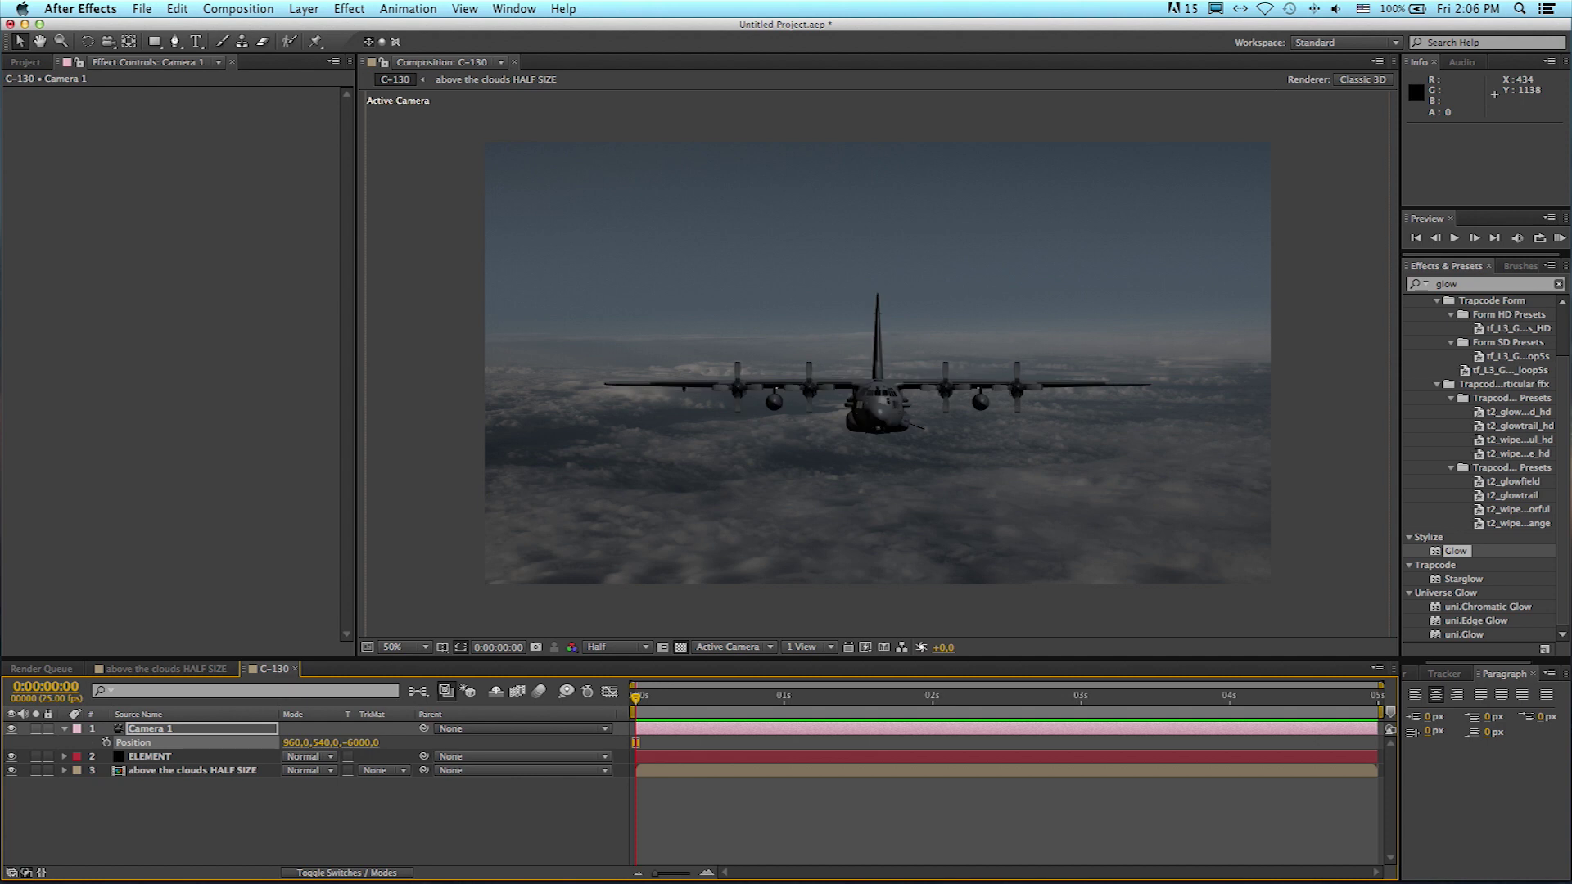
Step: Set Camera 1's Position Z to -5000
left_click_drag(364, 743, 403, 743)
left_click(366, 743)
left_click(358, 742)
type("-5")
key("Return")
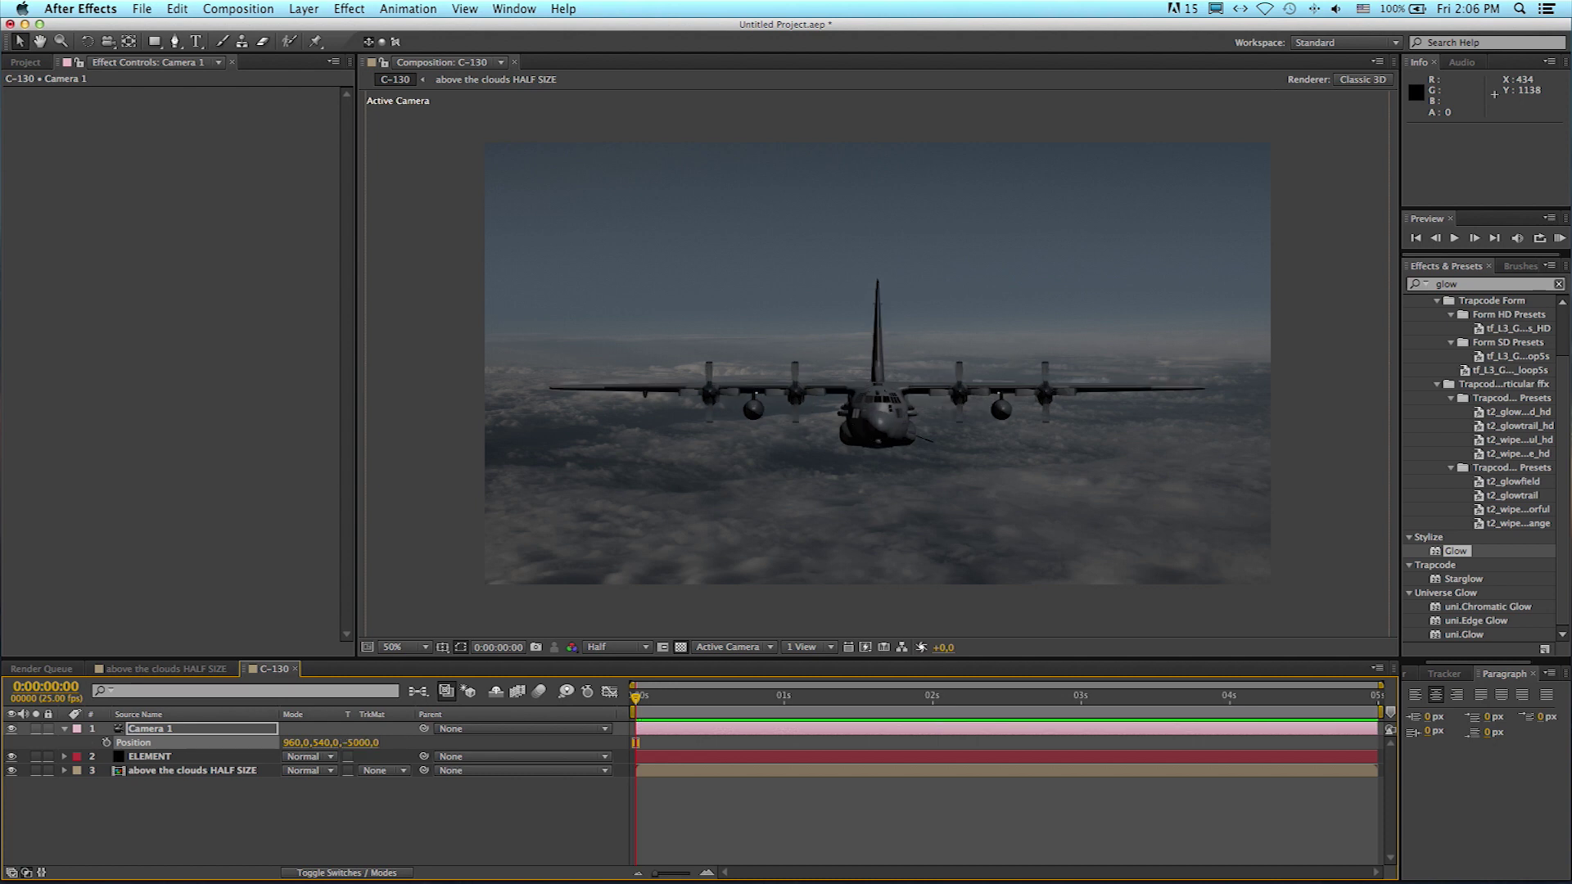
Step: Turn on the clouds layer's 3D switch and set its Position to 960, 540, 10000
left_click(251, 805)
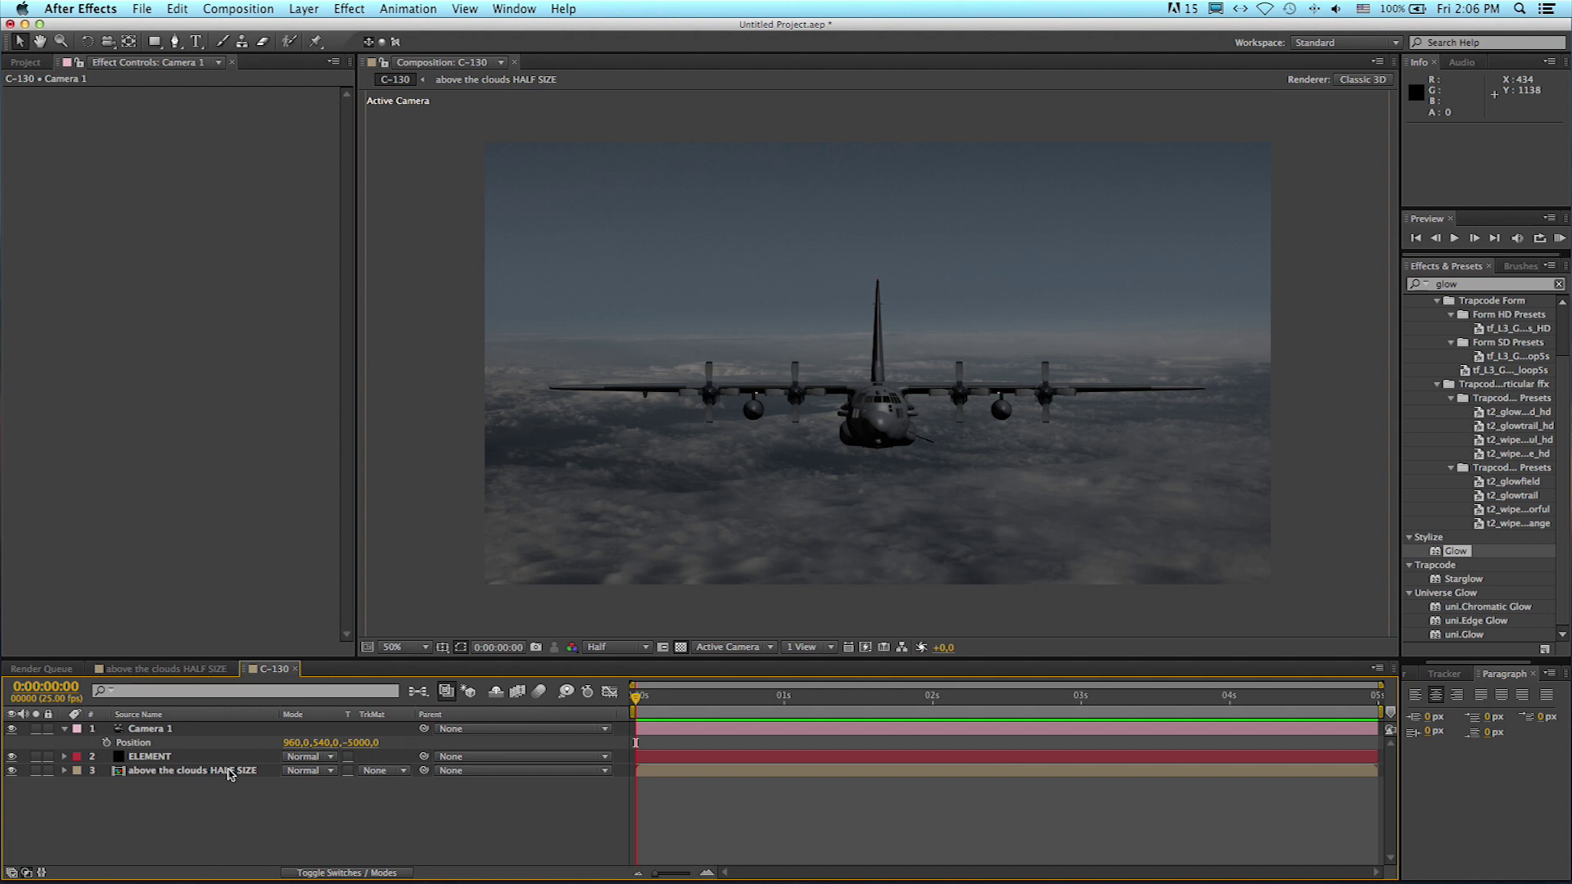
left_click(228, 769)
left_click(302, 872)
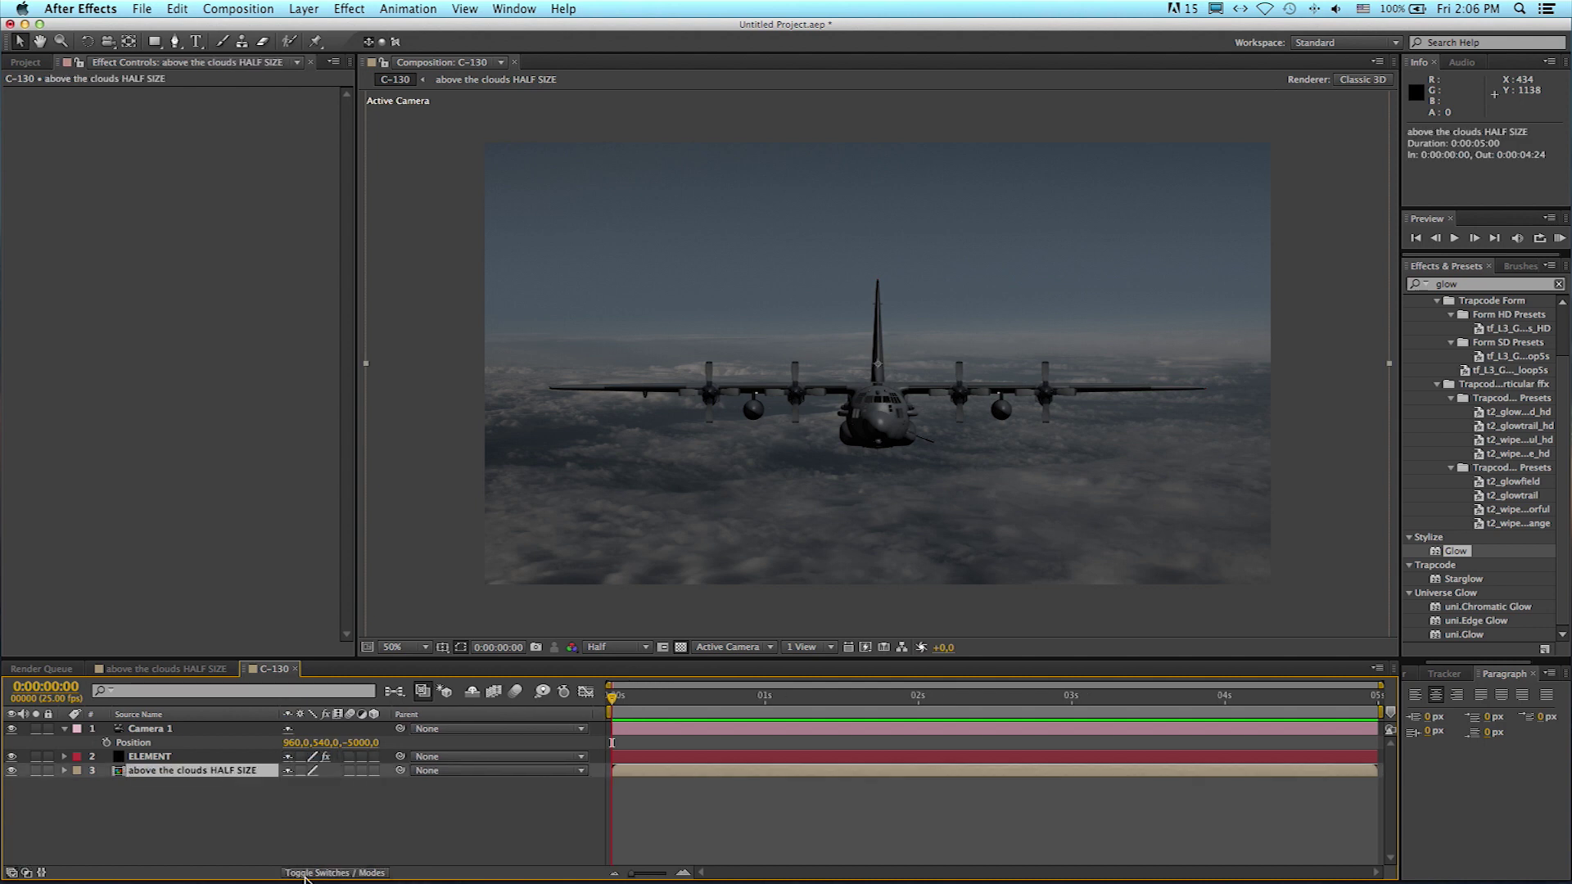
left_click(375, 770)
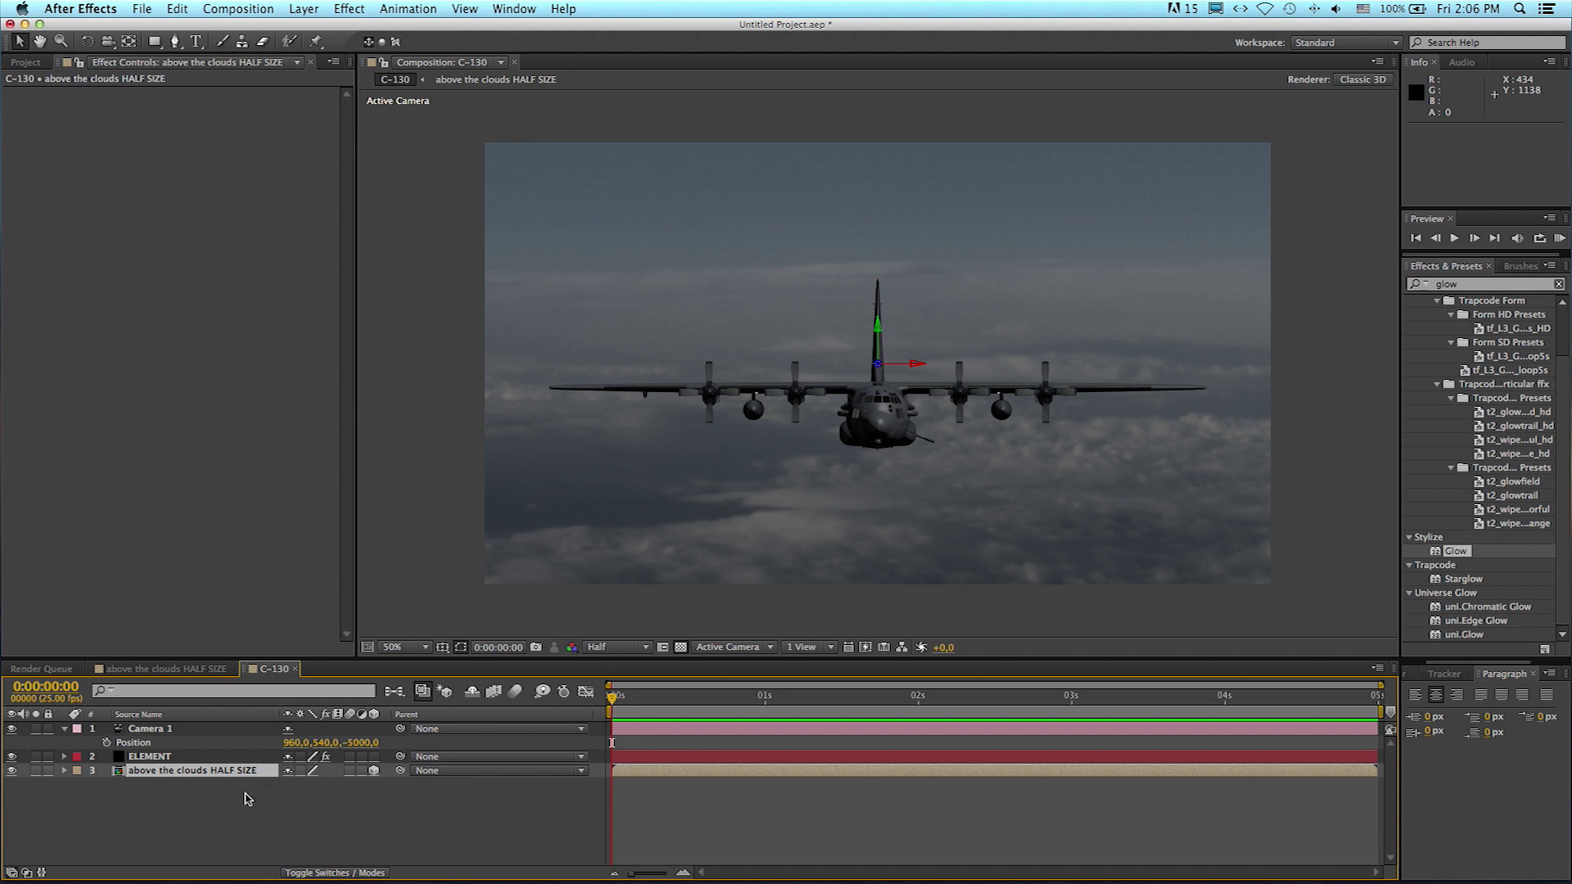
key("p")
left_click(352, 786)
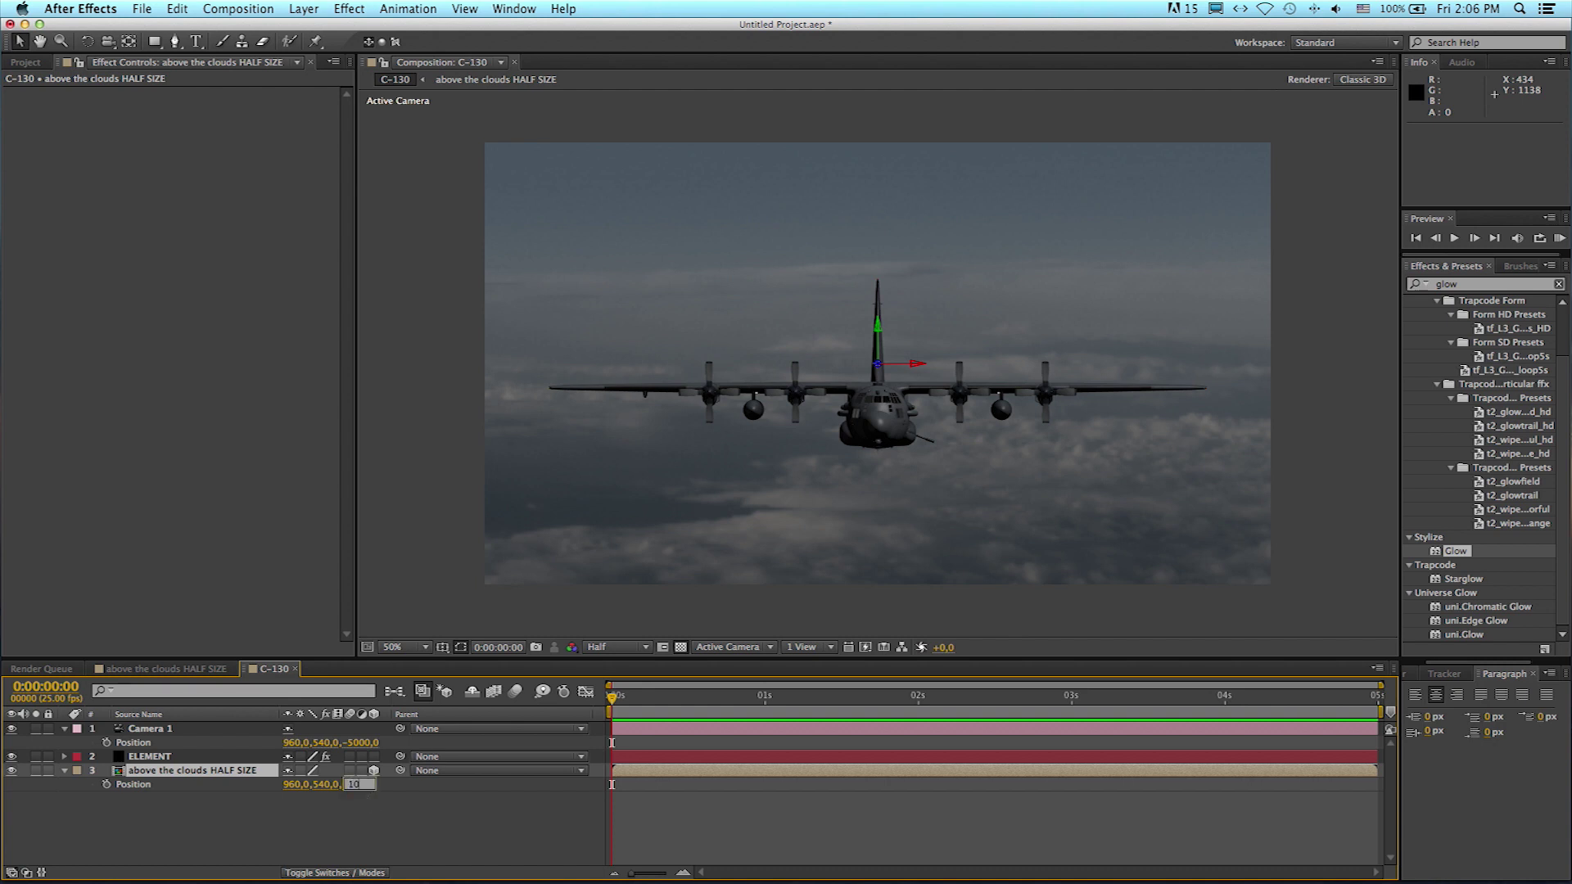
type("10000")
key("Return")
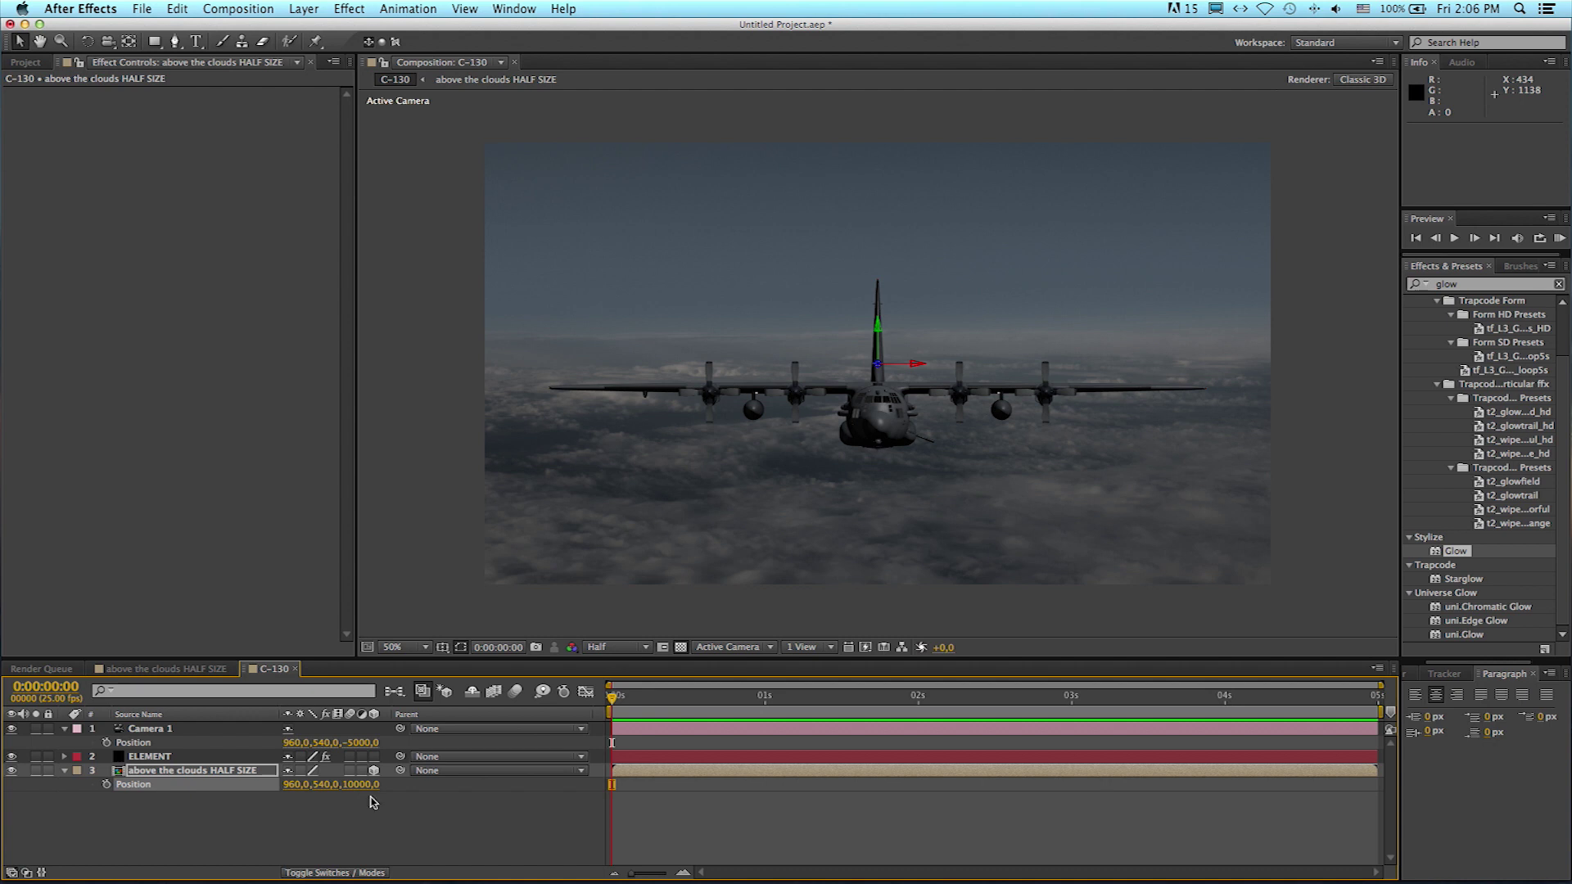
Step: Review Camera 1's settings, keeping it a Two-Node camera, and nudge its position
left_click(136, 730)
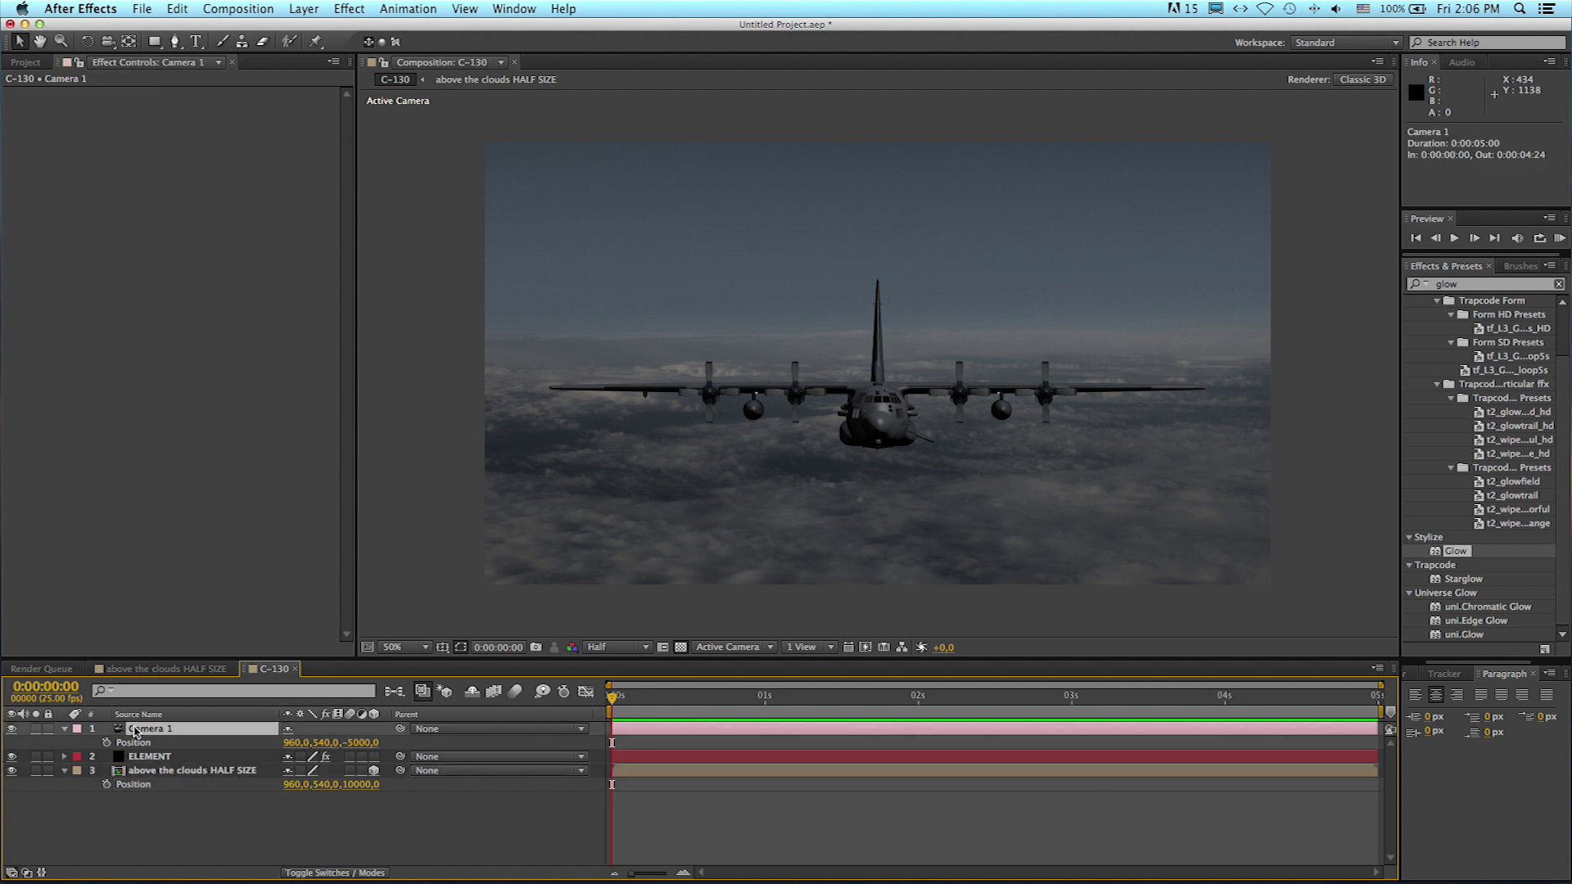
double_click(135, 730)
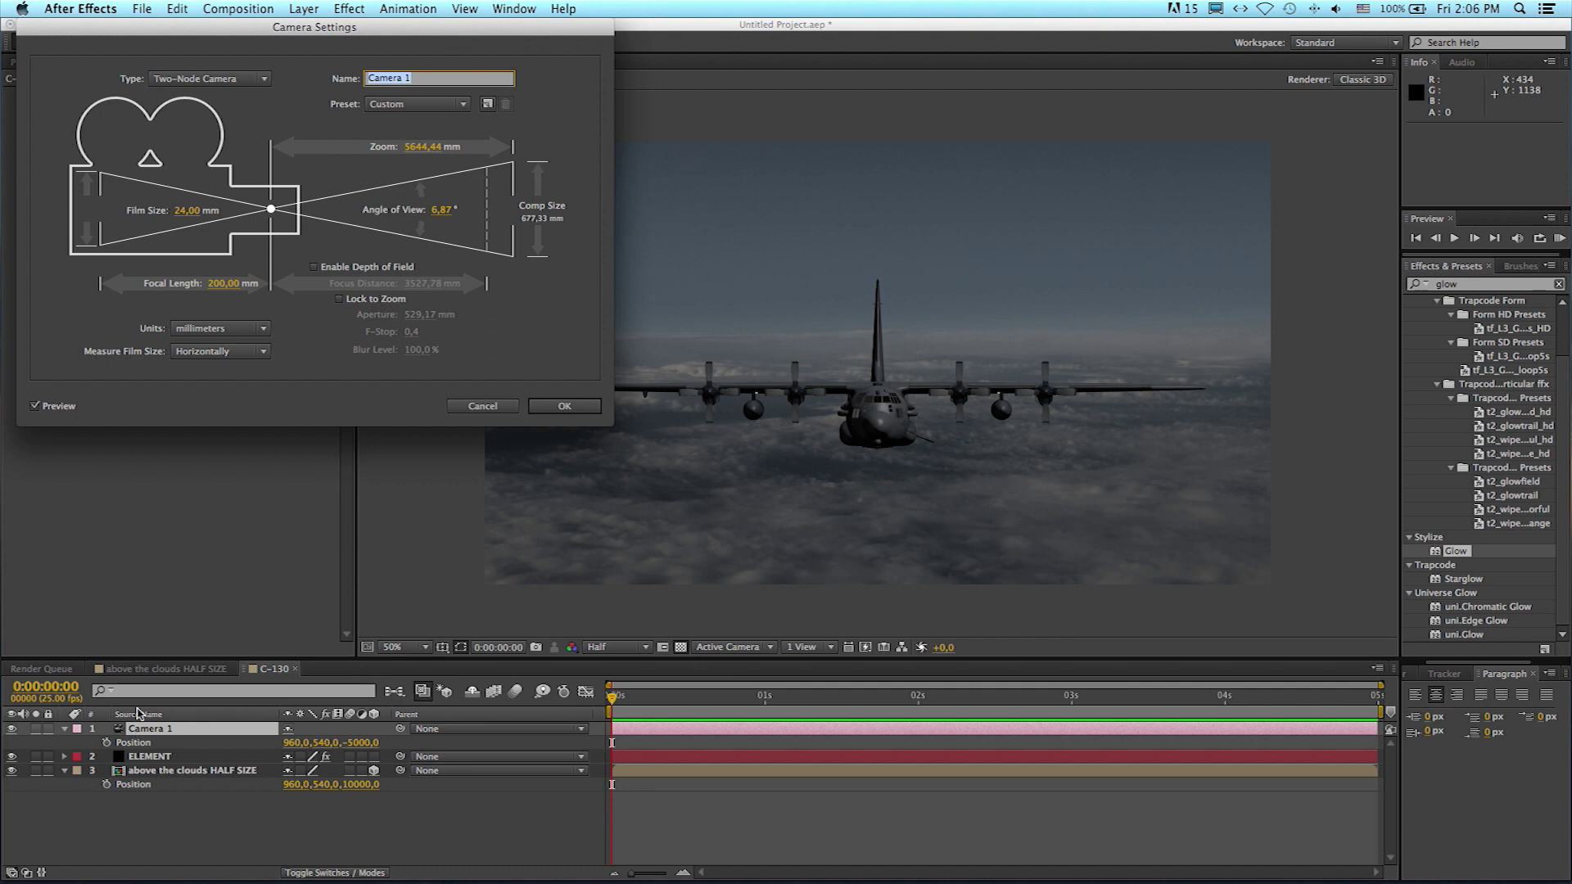
left_click(187, 78)
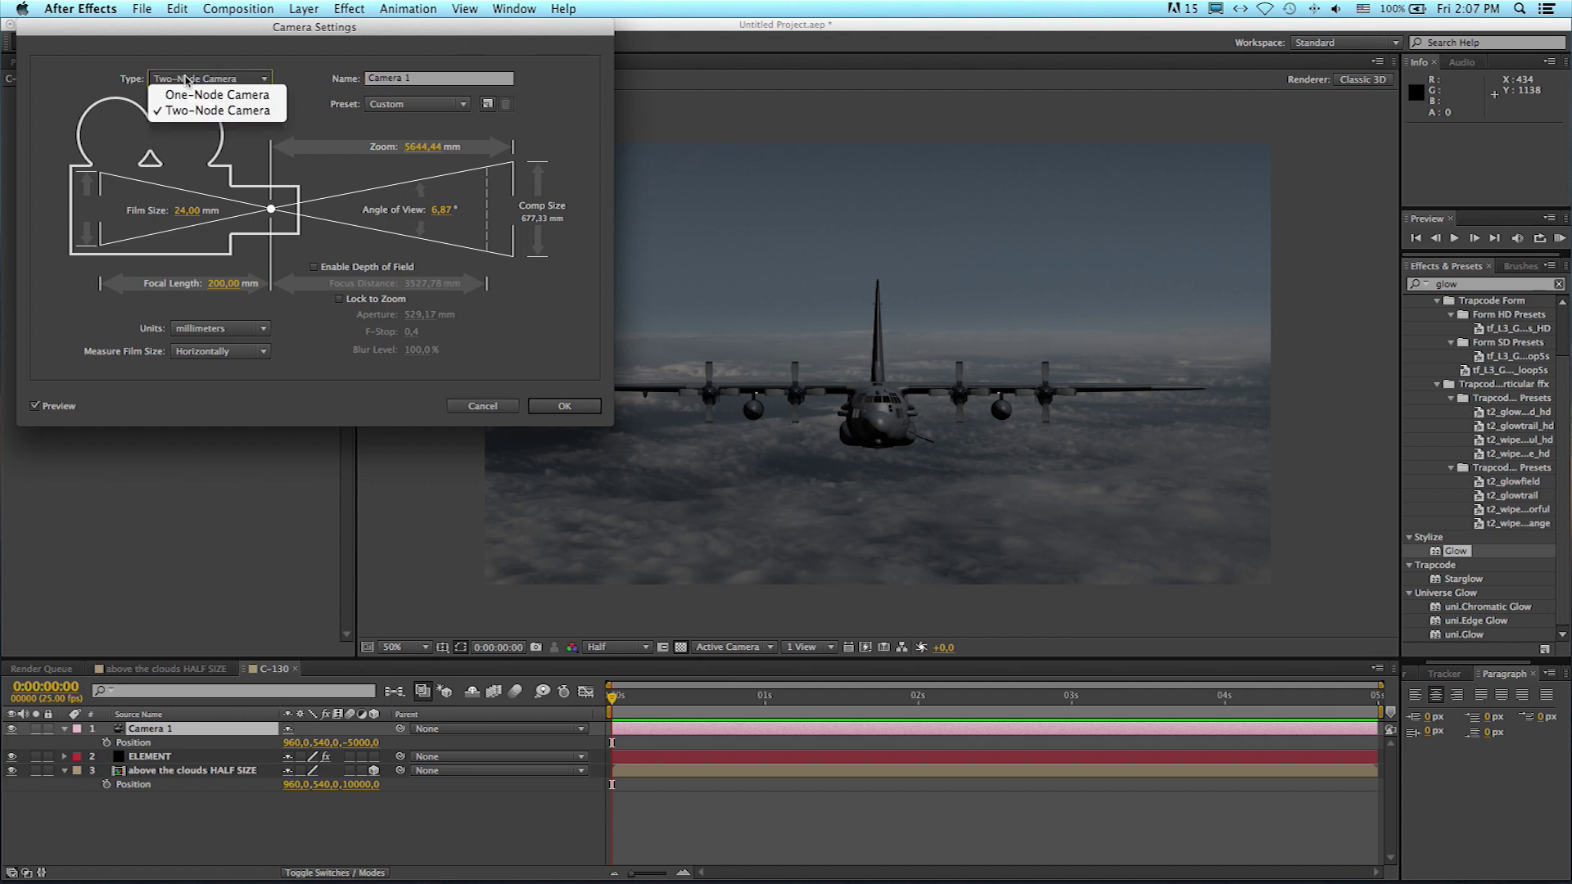
left_click(212, 112)
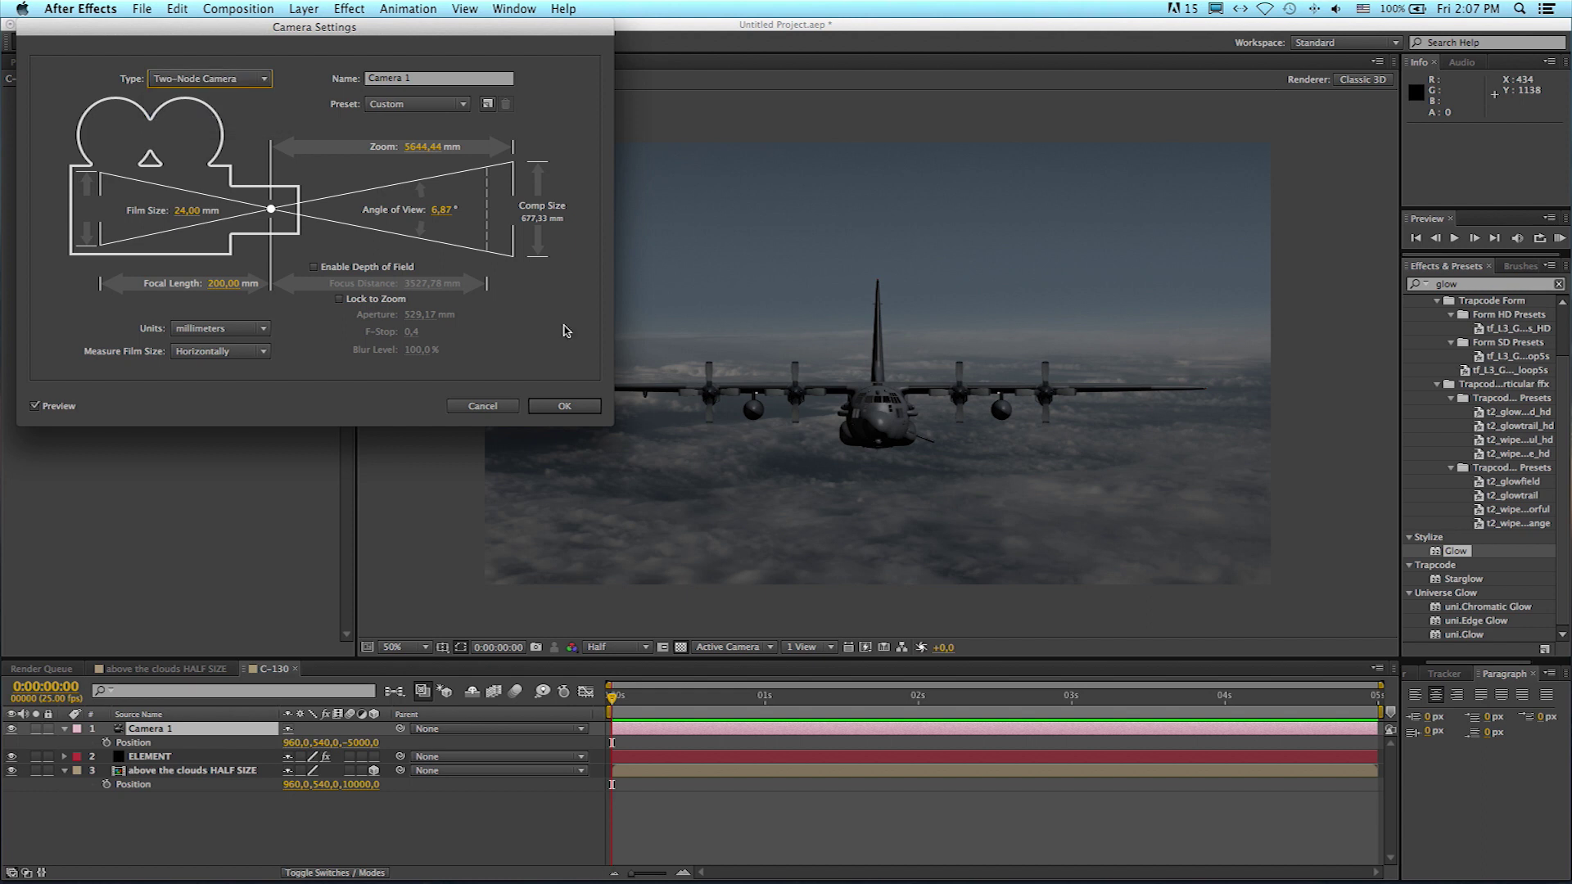
left_click(588, 406)
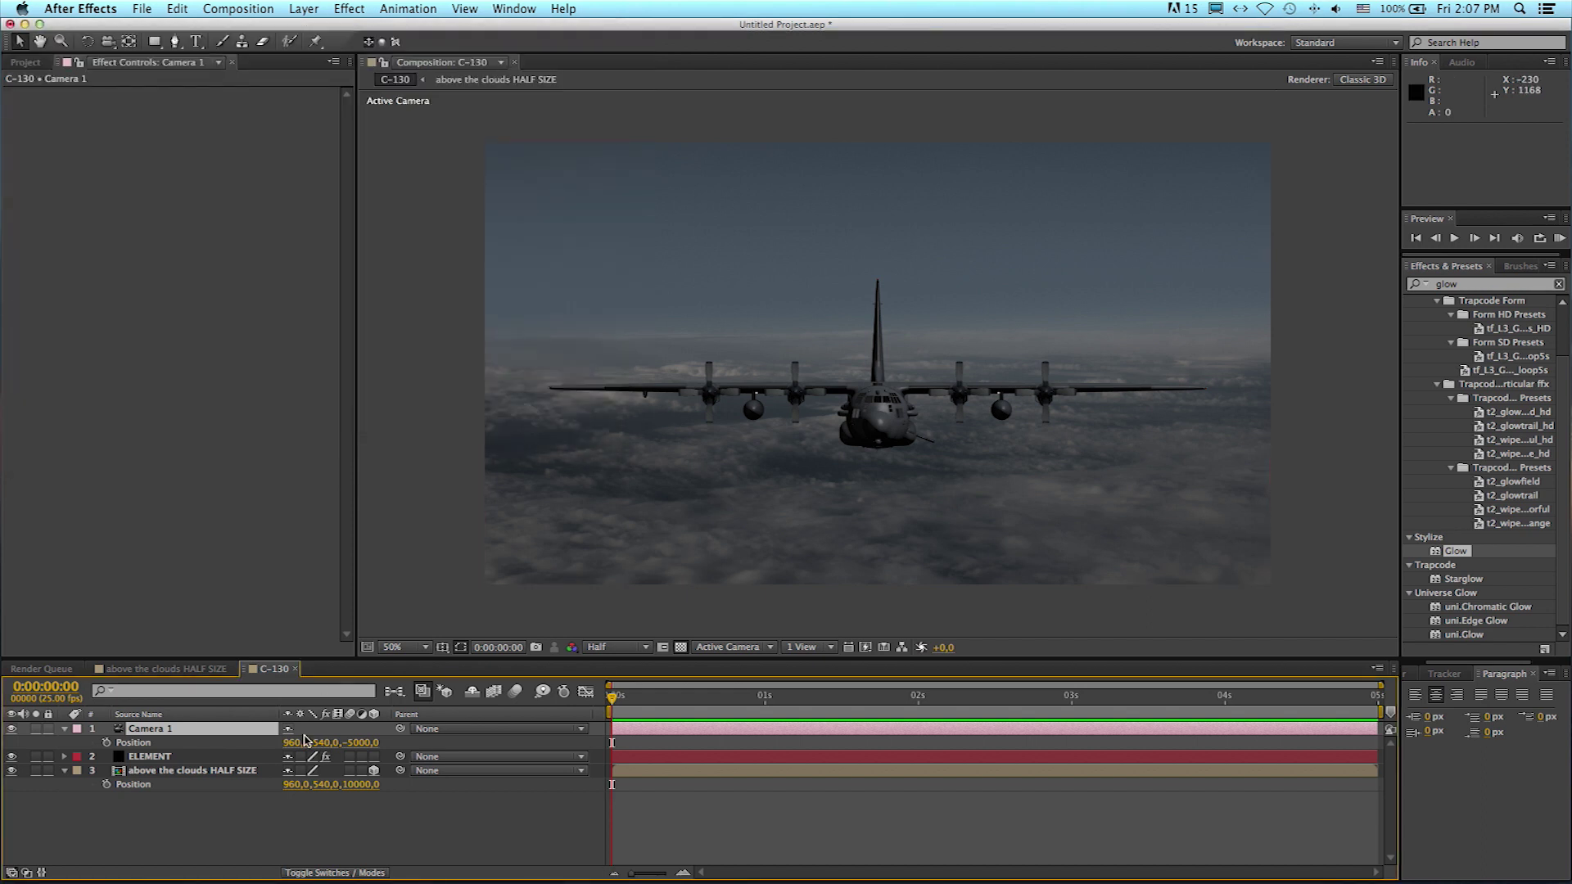
mouse_move(298, 743)
left_mouse_down()
mouse_move(595, 746)
mouse_move(137, 716)
mouse_move(786, 717)
mouse_move(134, 722)
mouse_move(762, 718)
mouse_move(205, 720)
mouse_move(458, 721)
mouse_move(295, 723)
left_mouse_up()
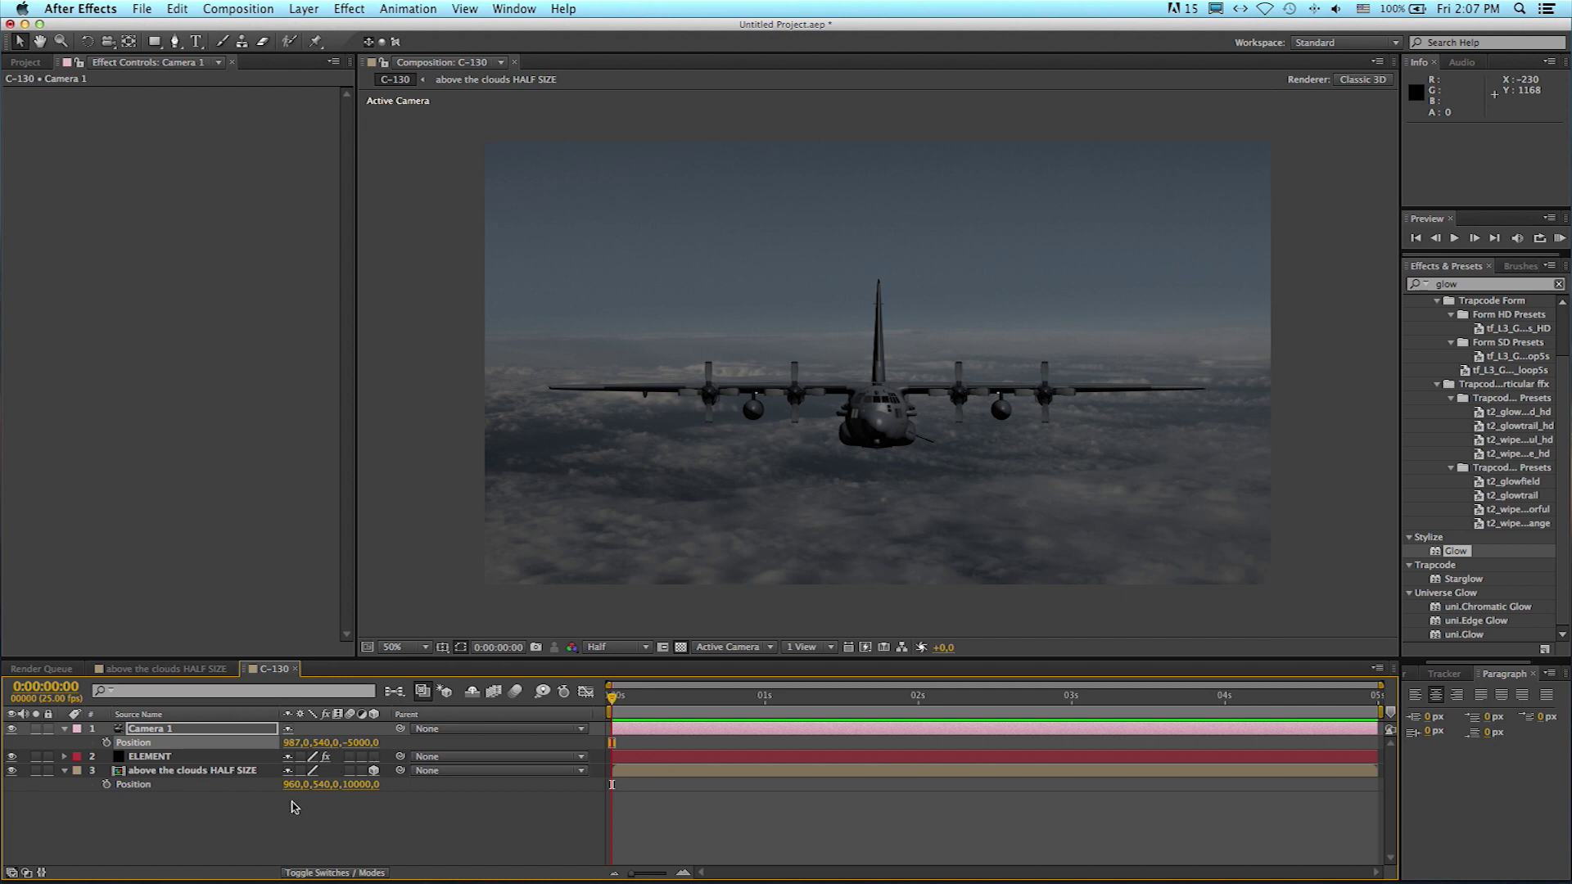
Step: Push the cloud layer back to Z Position 7000, behind the Element plane
left_click(193, 770)
key("p")
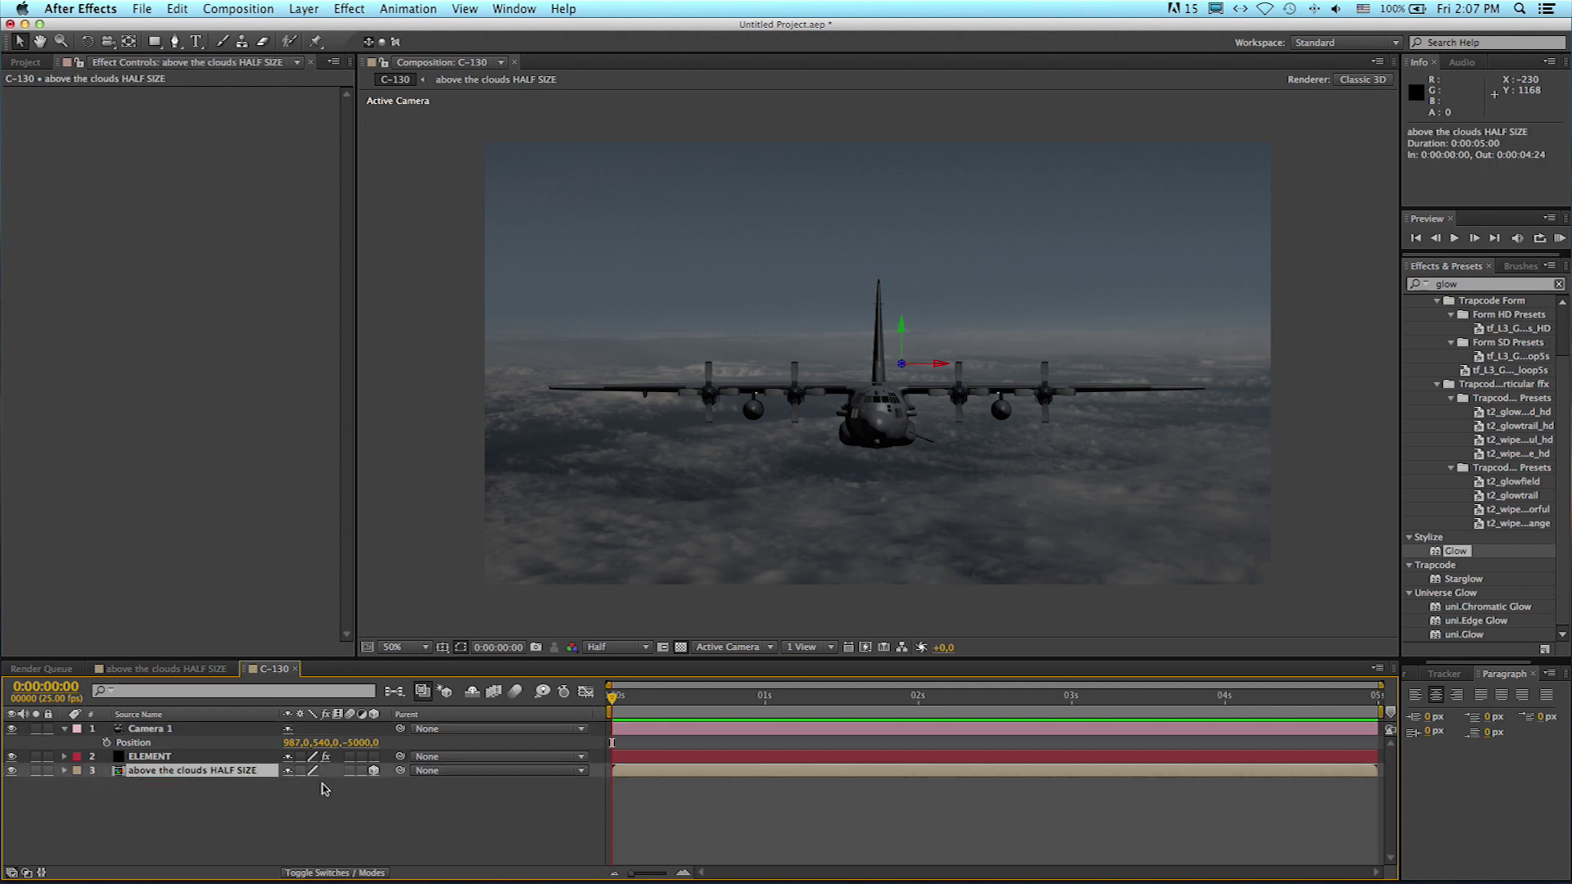
key("p")
left_click(360, 785)
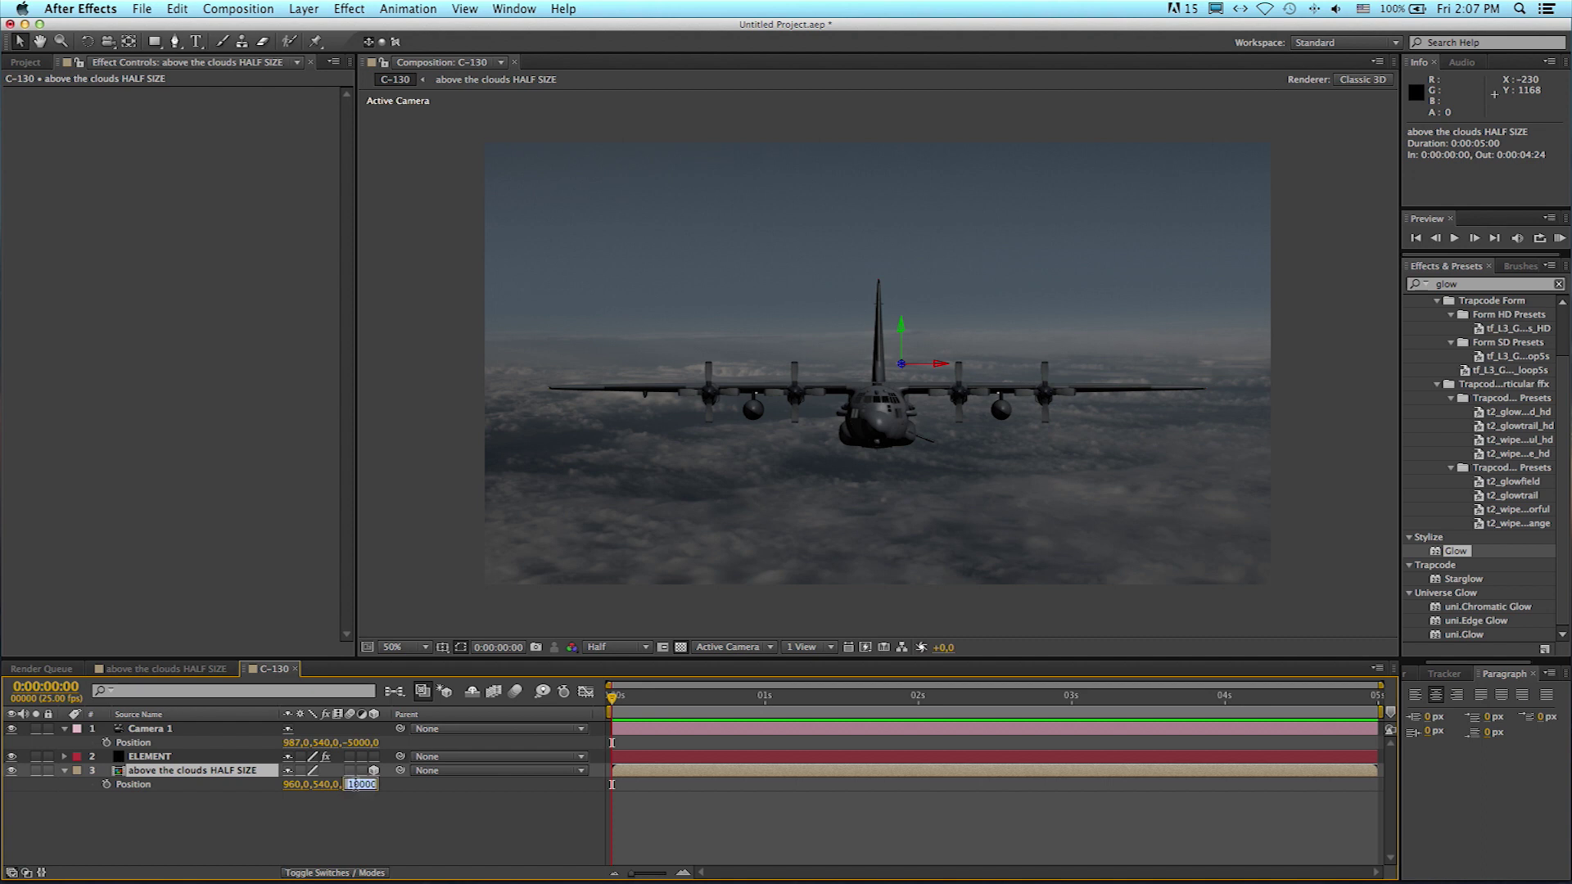
left_click(360, 784)
key("Return")
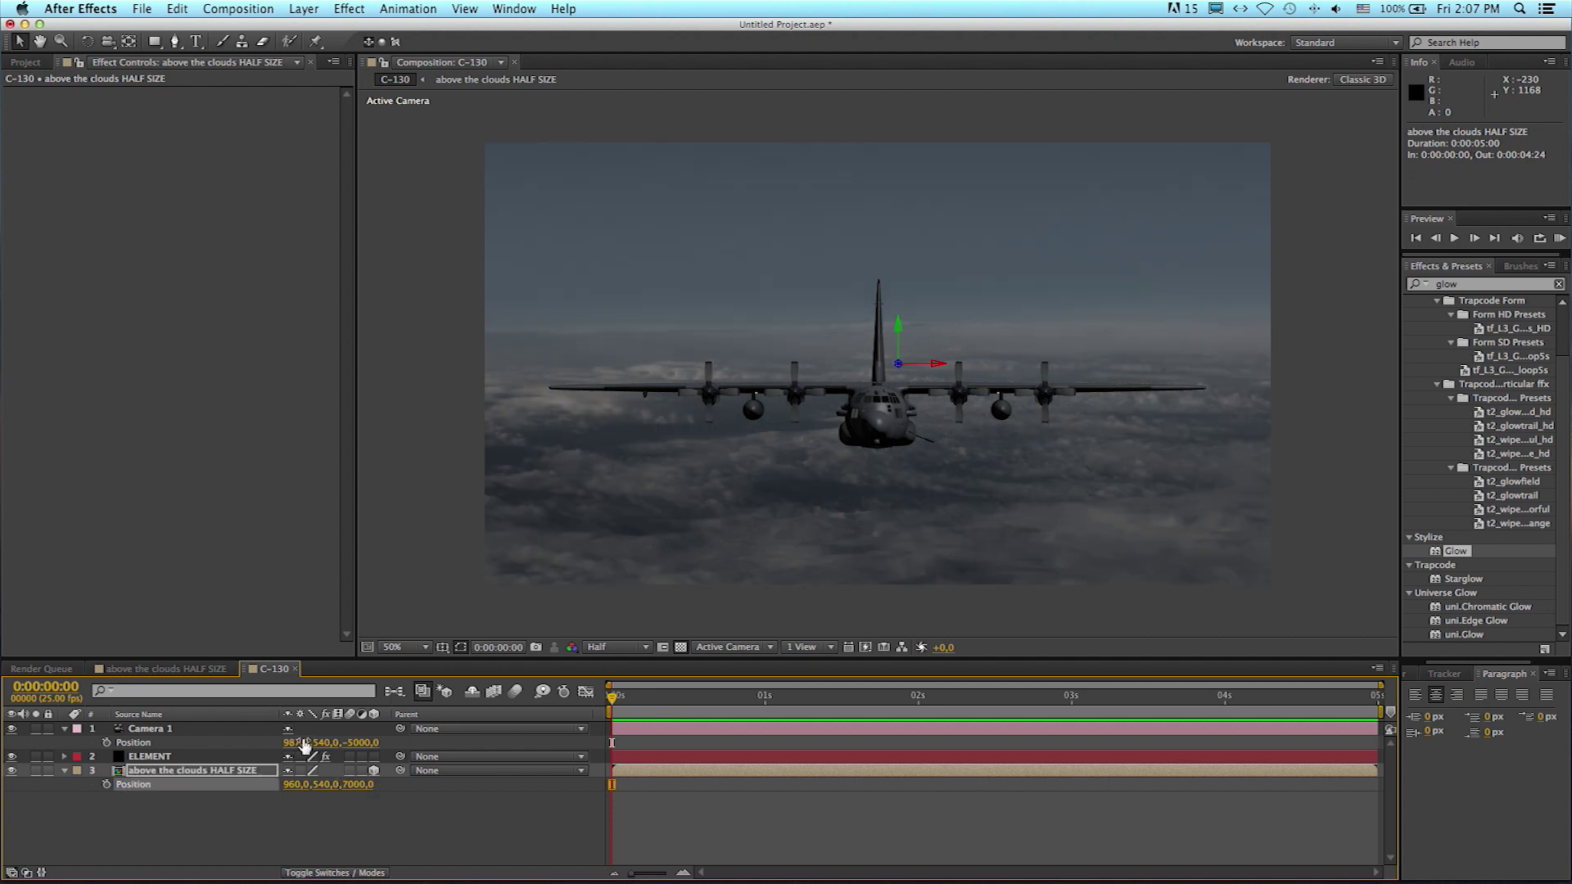
left_click_drag(294, 743, 503, 760)
key("super+z")
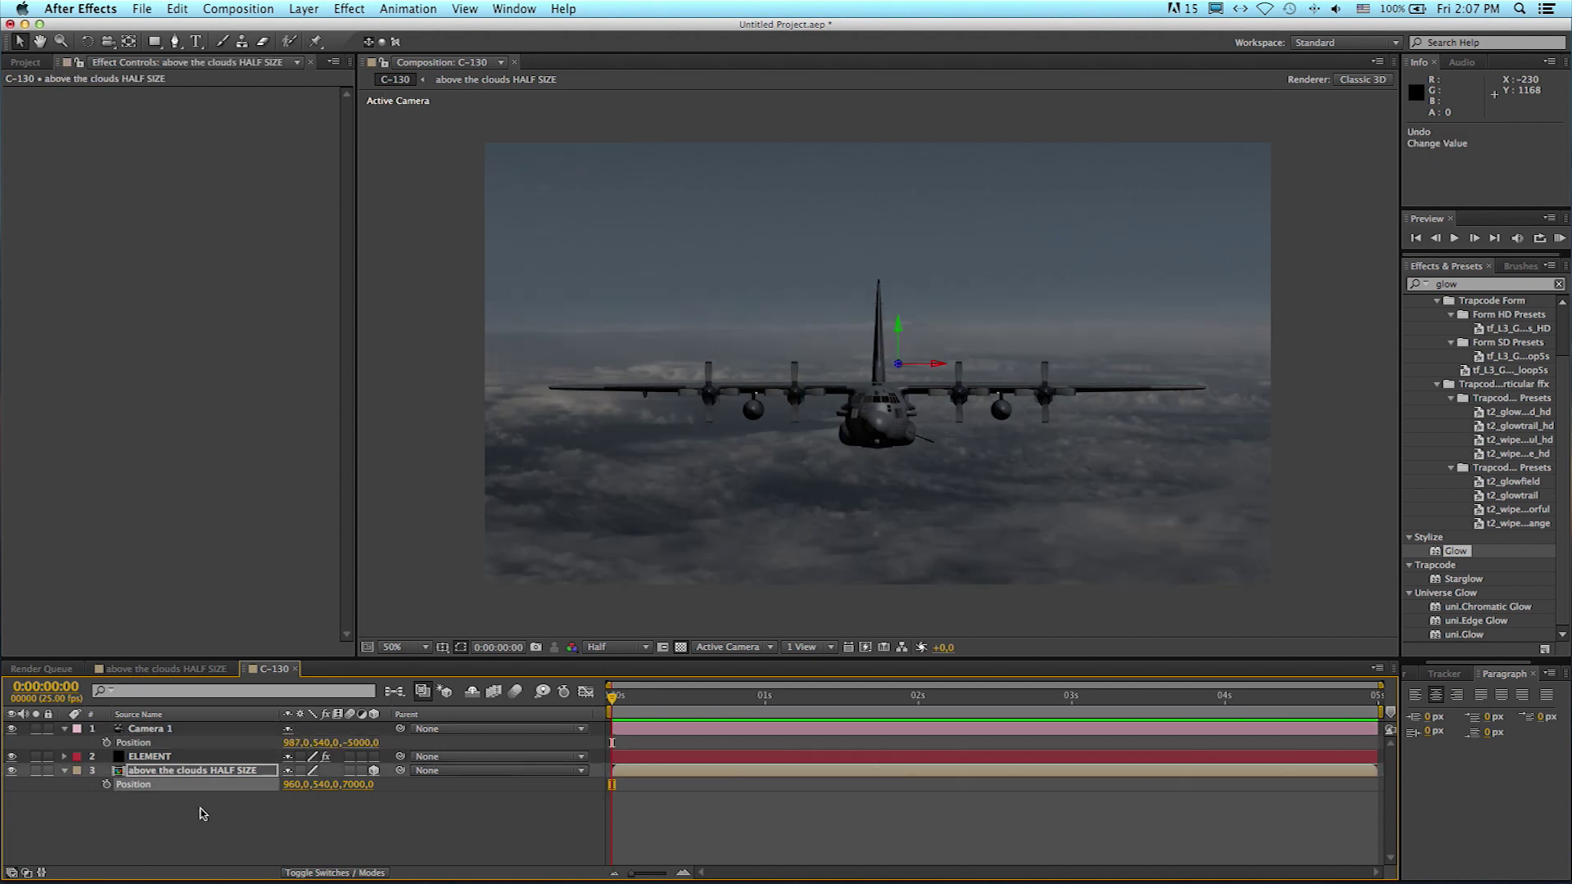
Step: Create a group null controlling the ELEMENT plane and test-rotate it
left_click(203, 814)
left_click(148, 756)
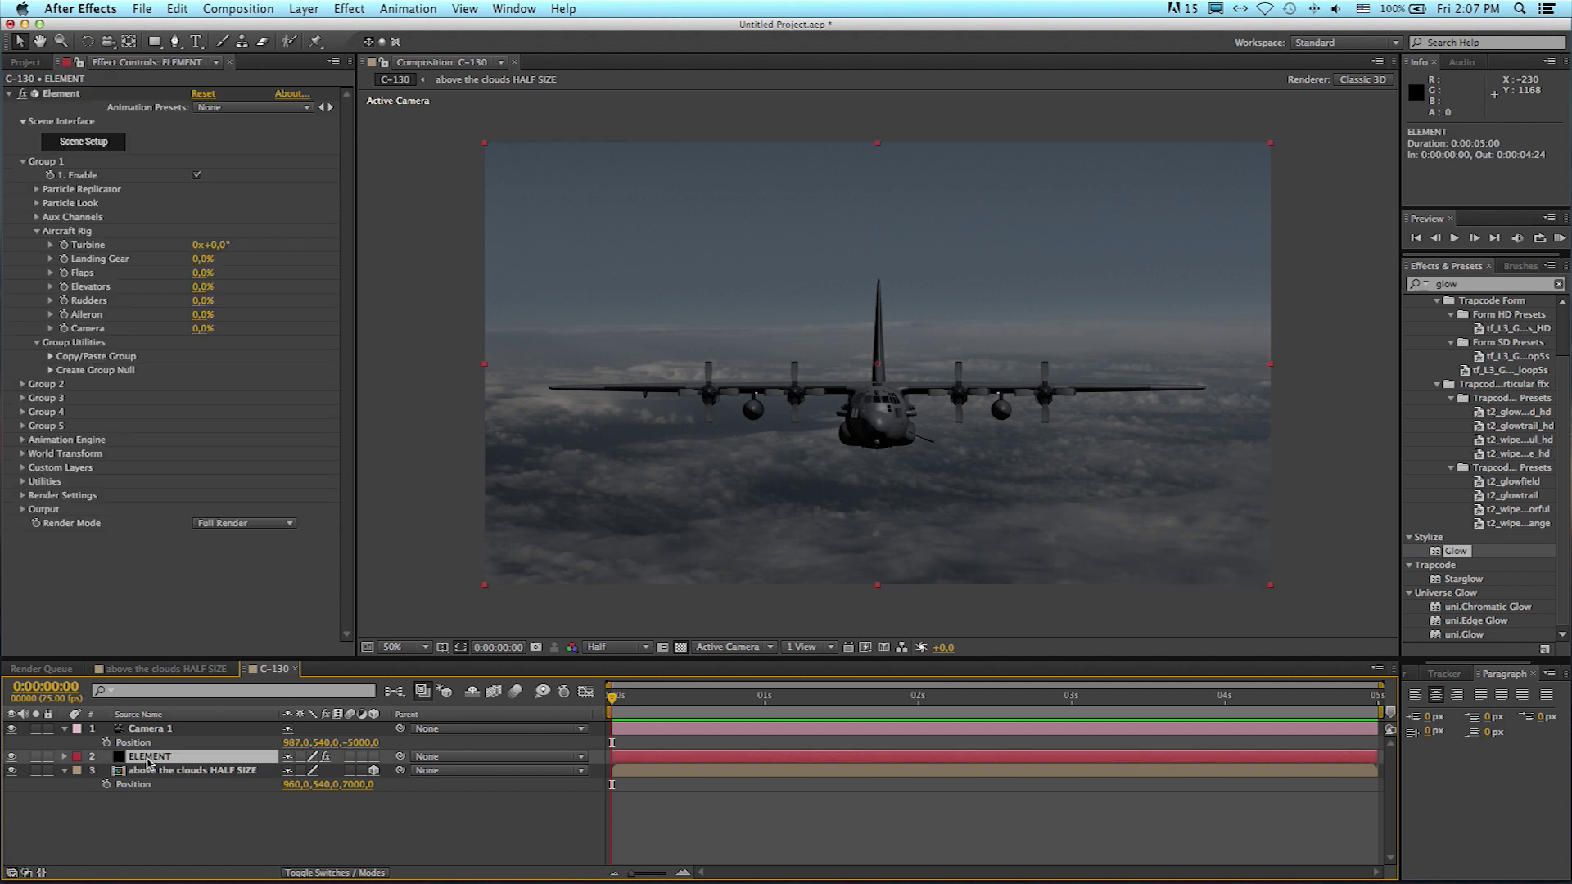
left_click(51, 371)
left_click(103, 395)
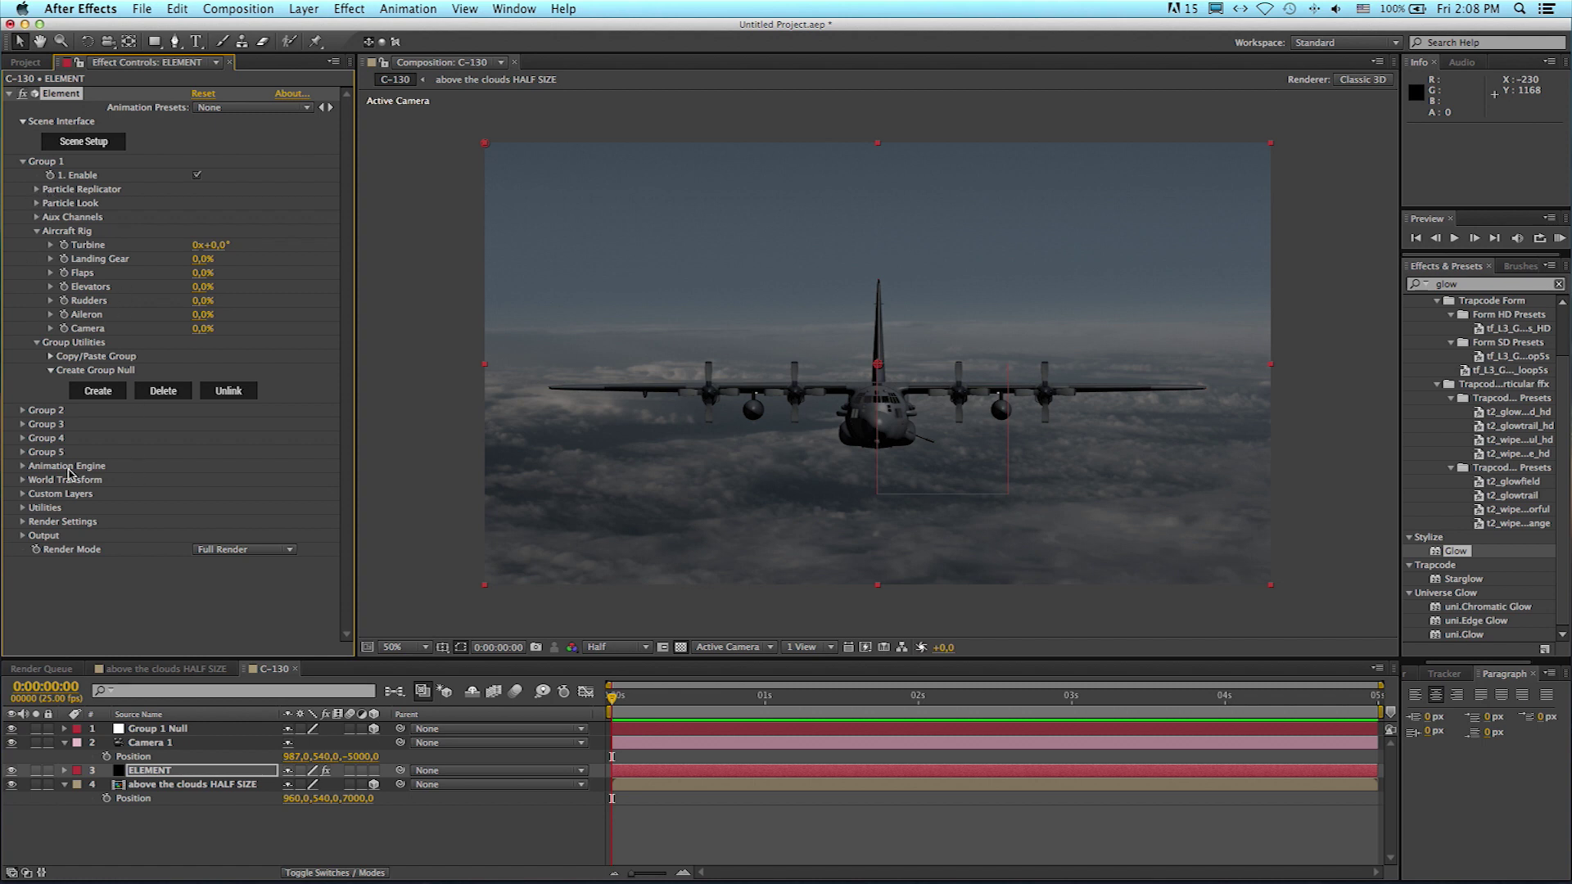
left_click(183, 734)
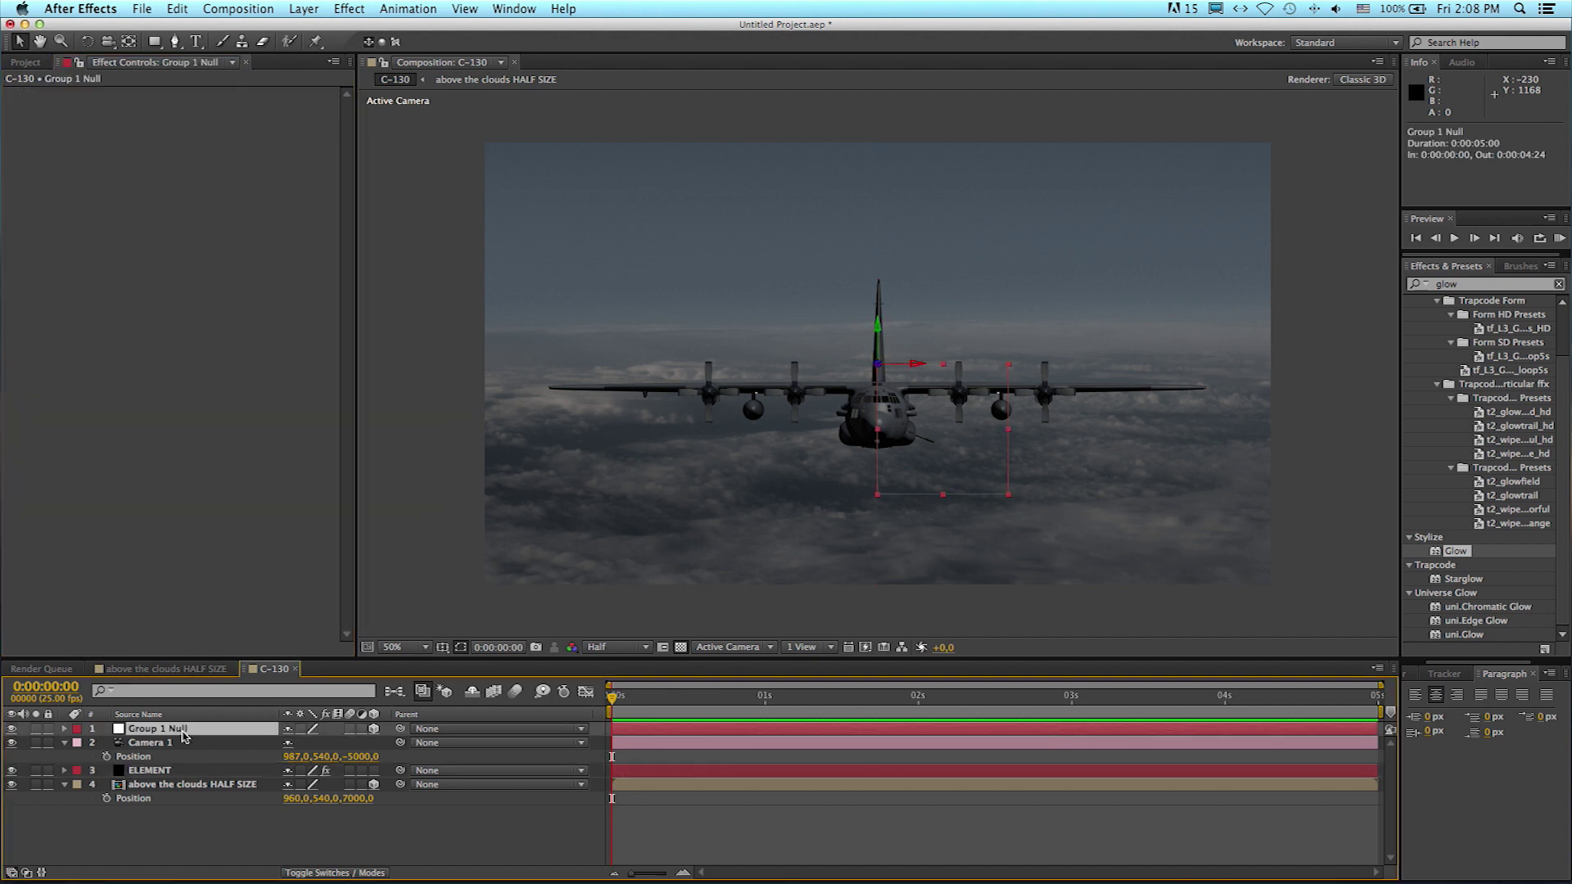
key("r")
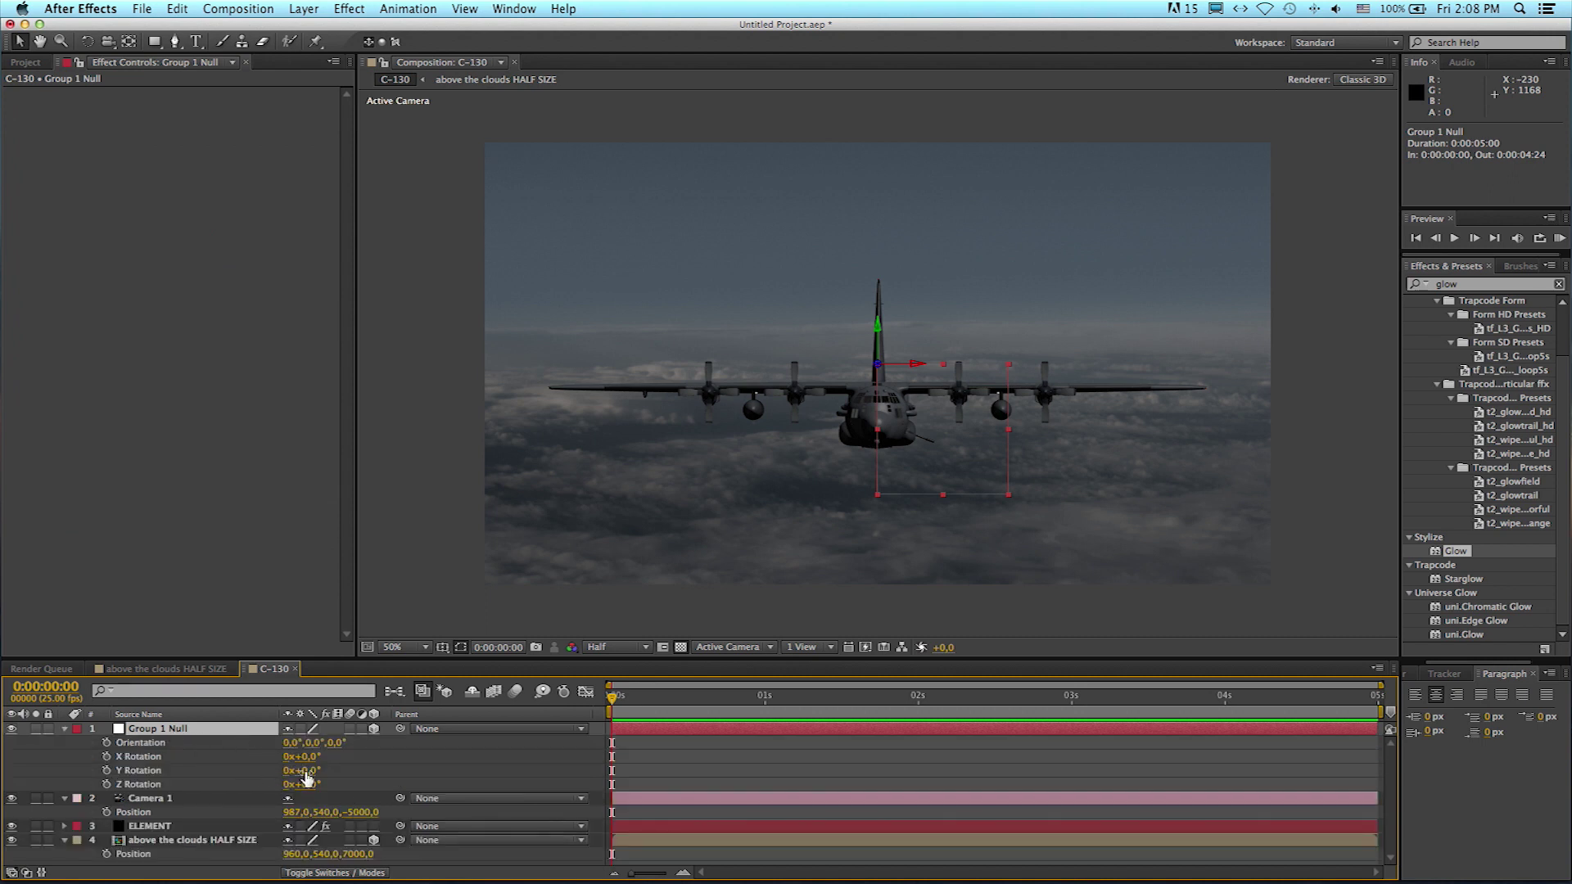
left_click_drag(308, 776, 308, 771)
key("super+z")
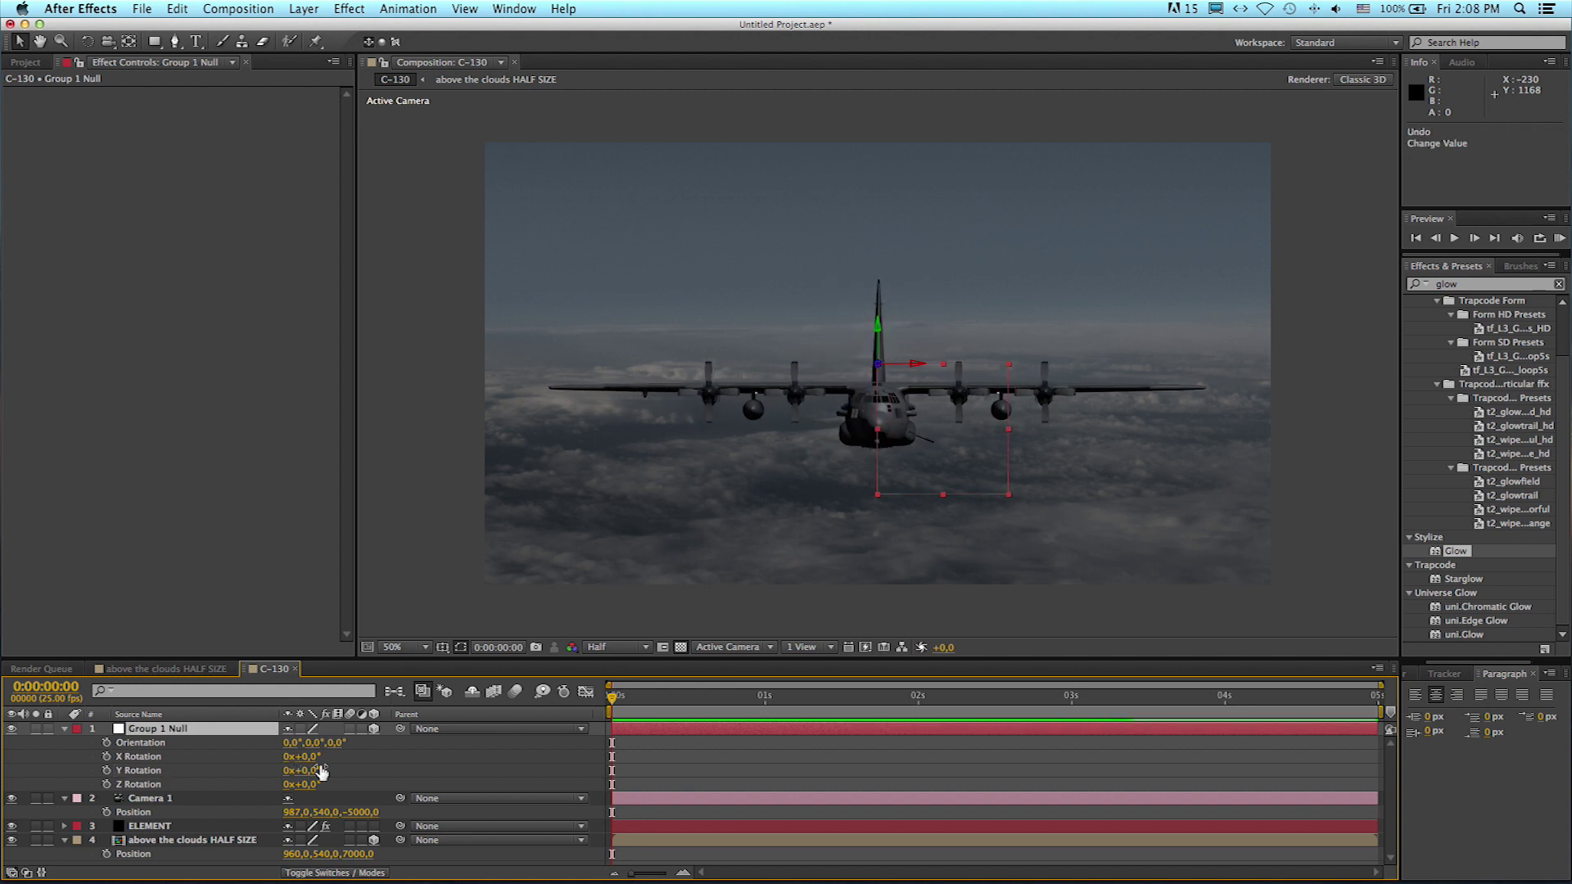
Step: Rename the null 'C-130 null', hide it, and move it below Camera 1
left_click(161, 730)
key("Return")
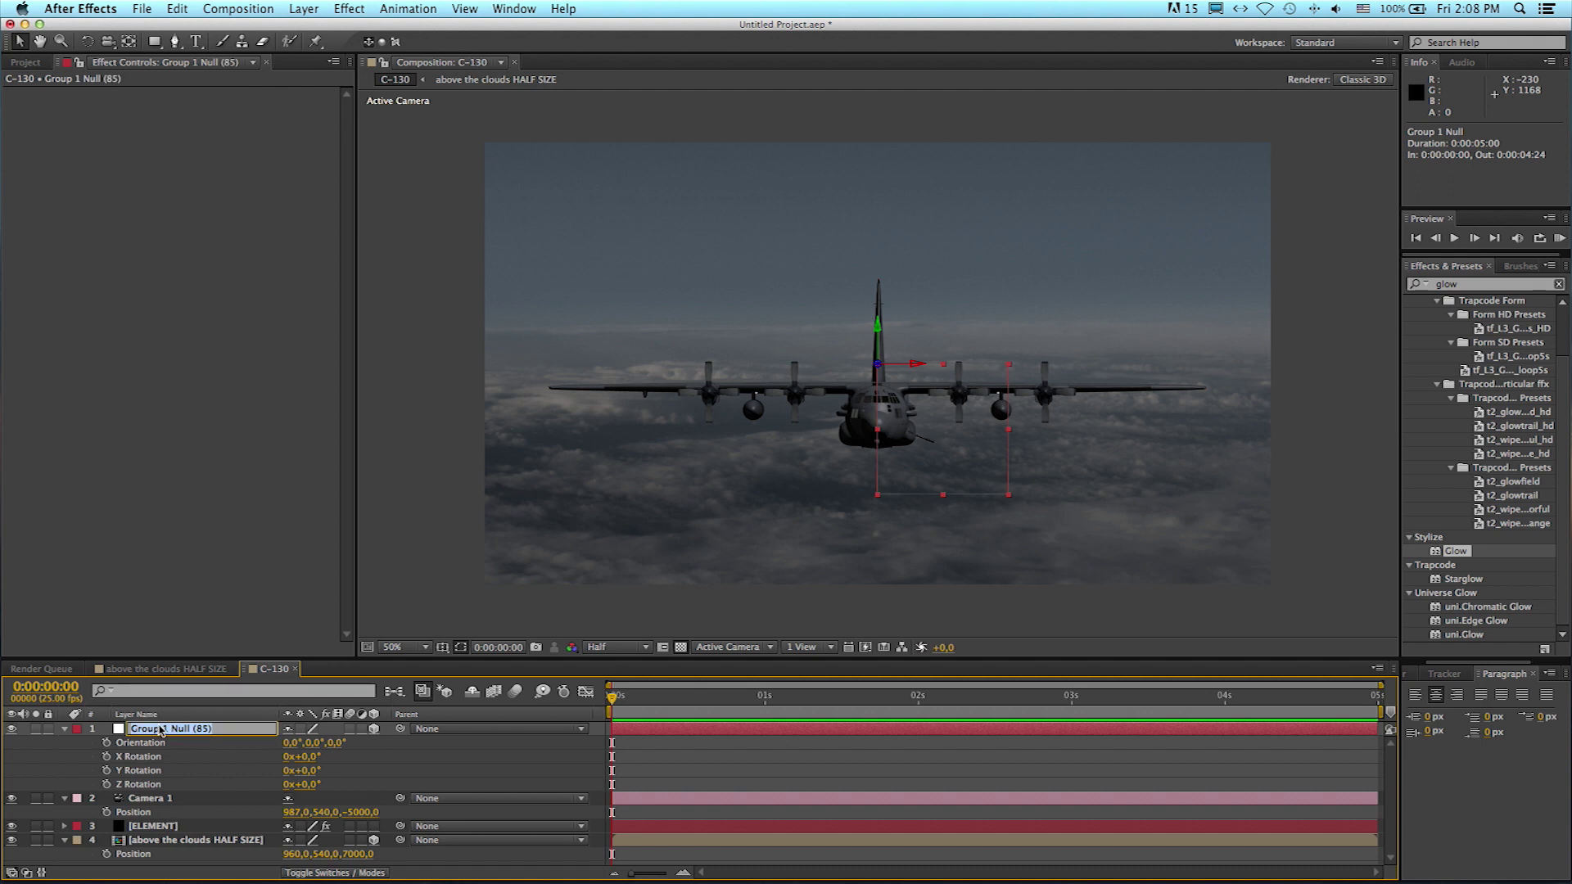
type("C-130 null")
key("Return")
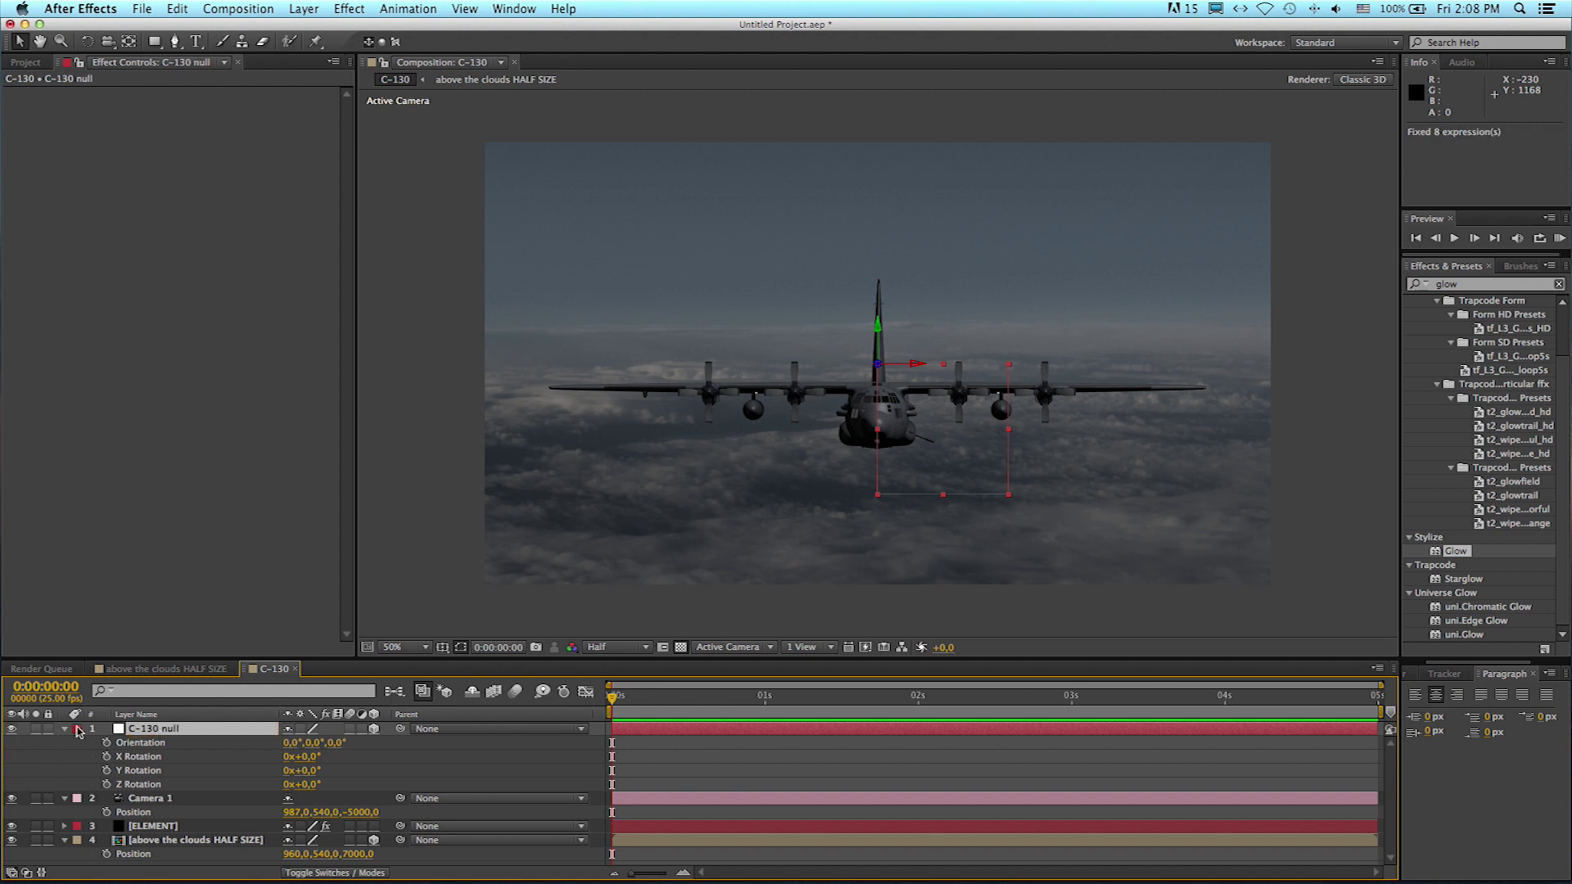
left_click(12, 729)
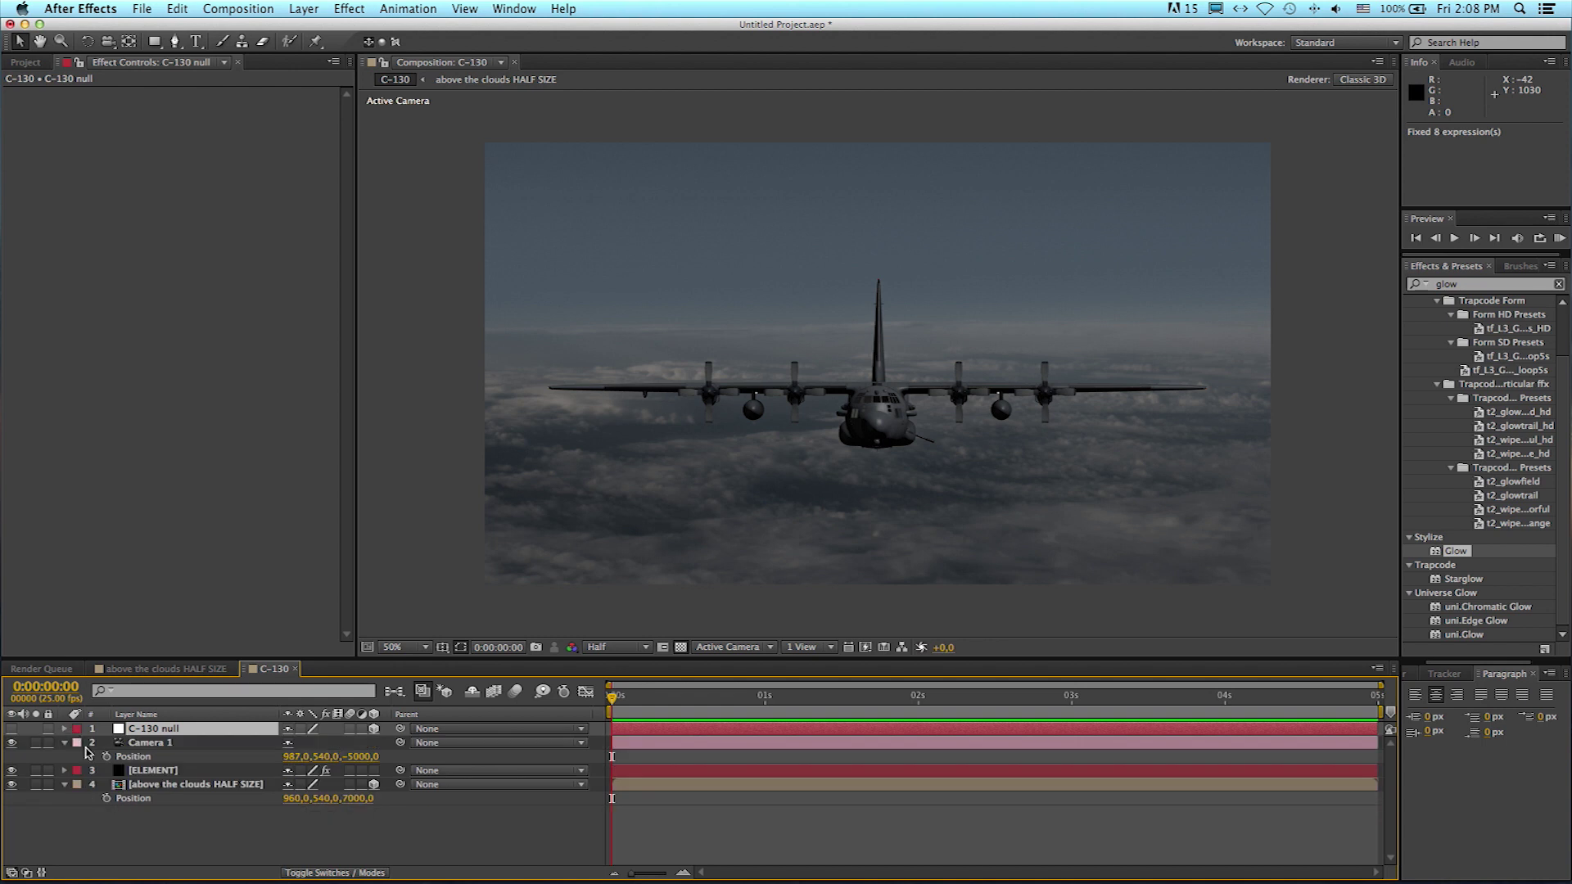
left_click_drag(151, 729, 154, 763)
left_click(65, 785)
left_click(131, 819)
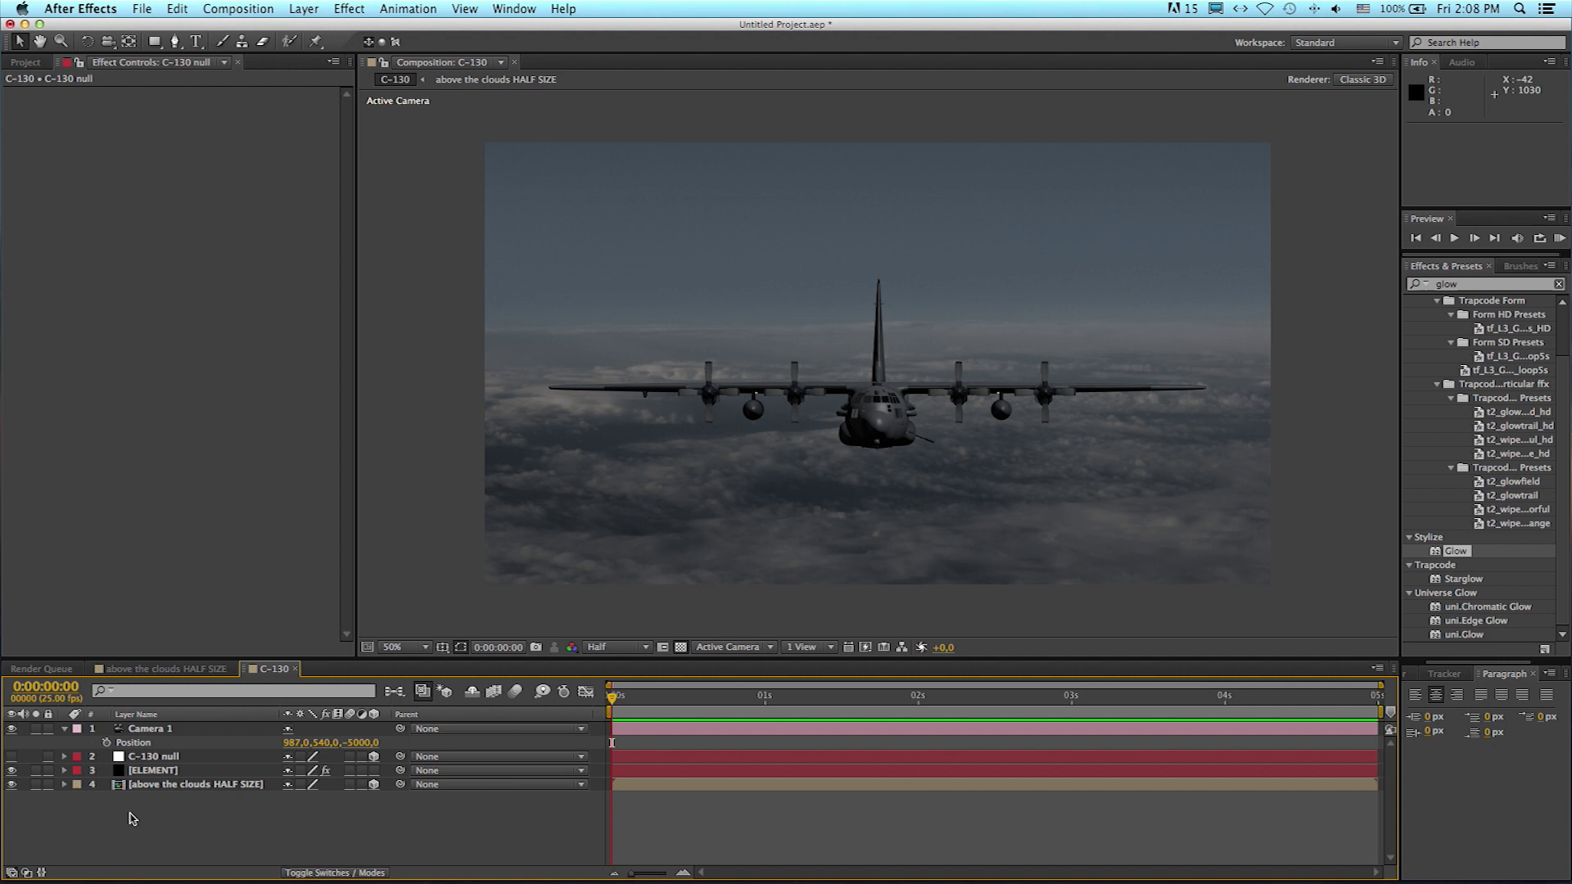
Step: Rotate the C-130 null to Y 17° and Z 27°, and raise Camera 1 to Y 518
left_click(156, 758)
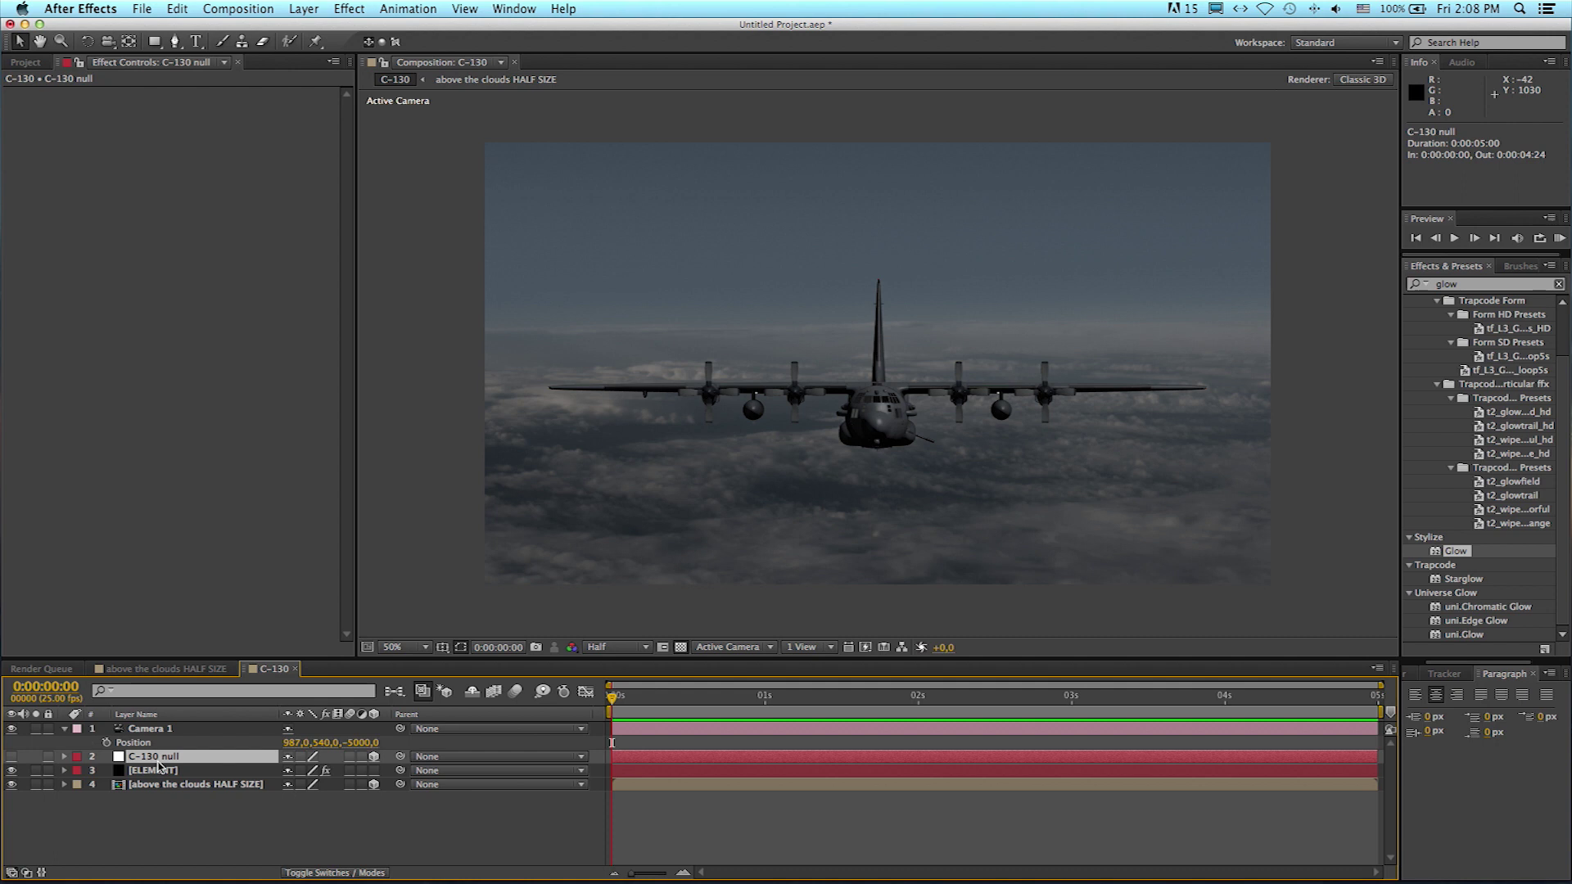
key("r")
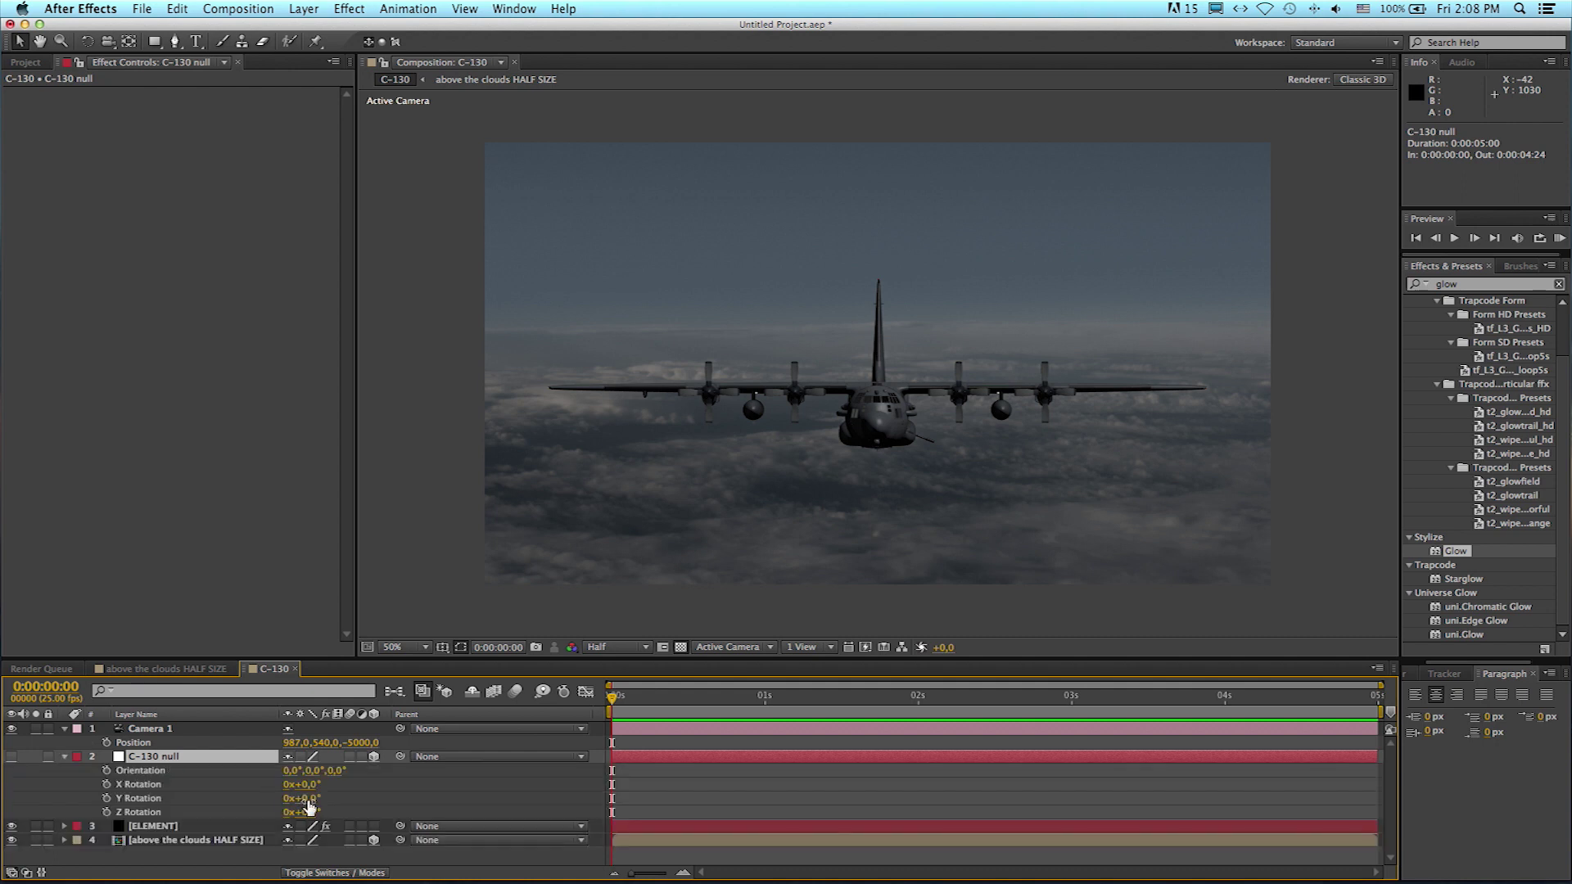
left_click_drag(310, 798, 320, 800)
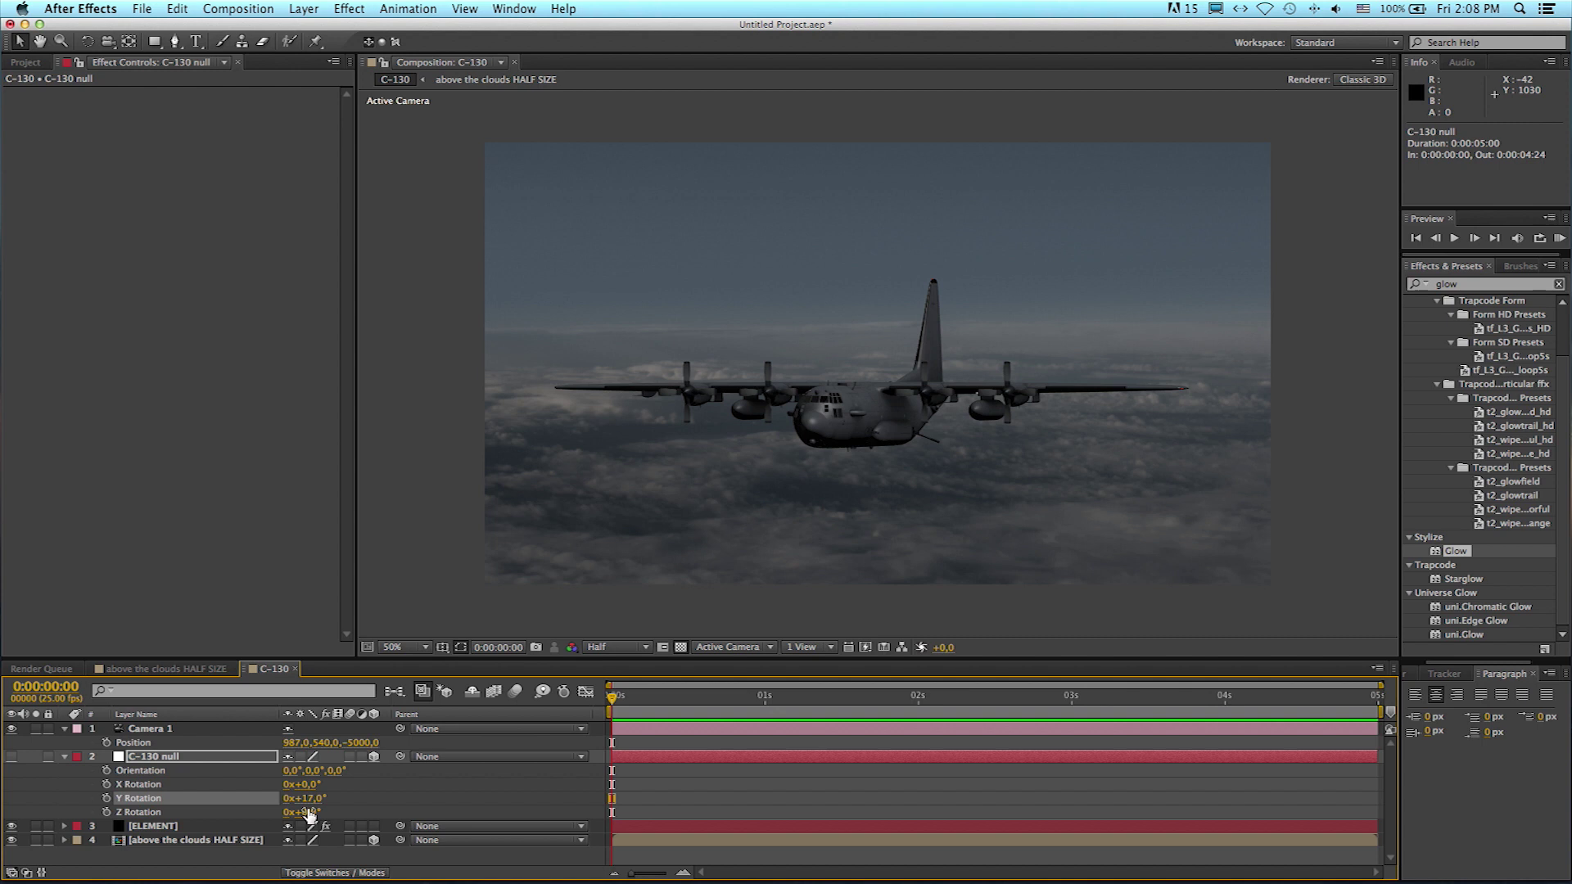
left_click_drag(309, 813, 328, 812)
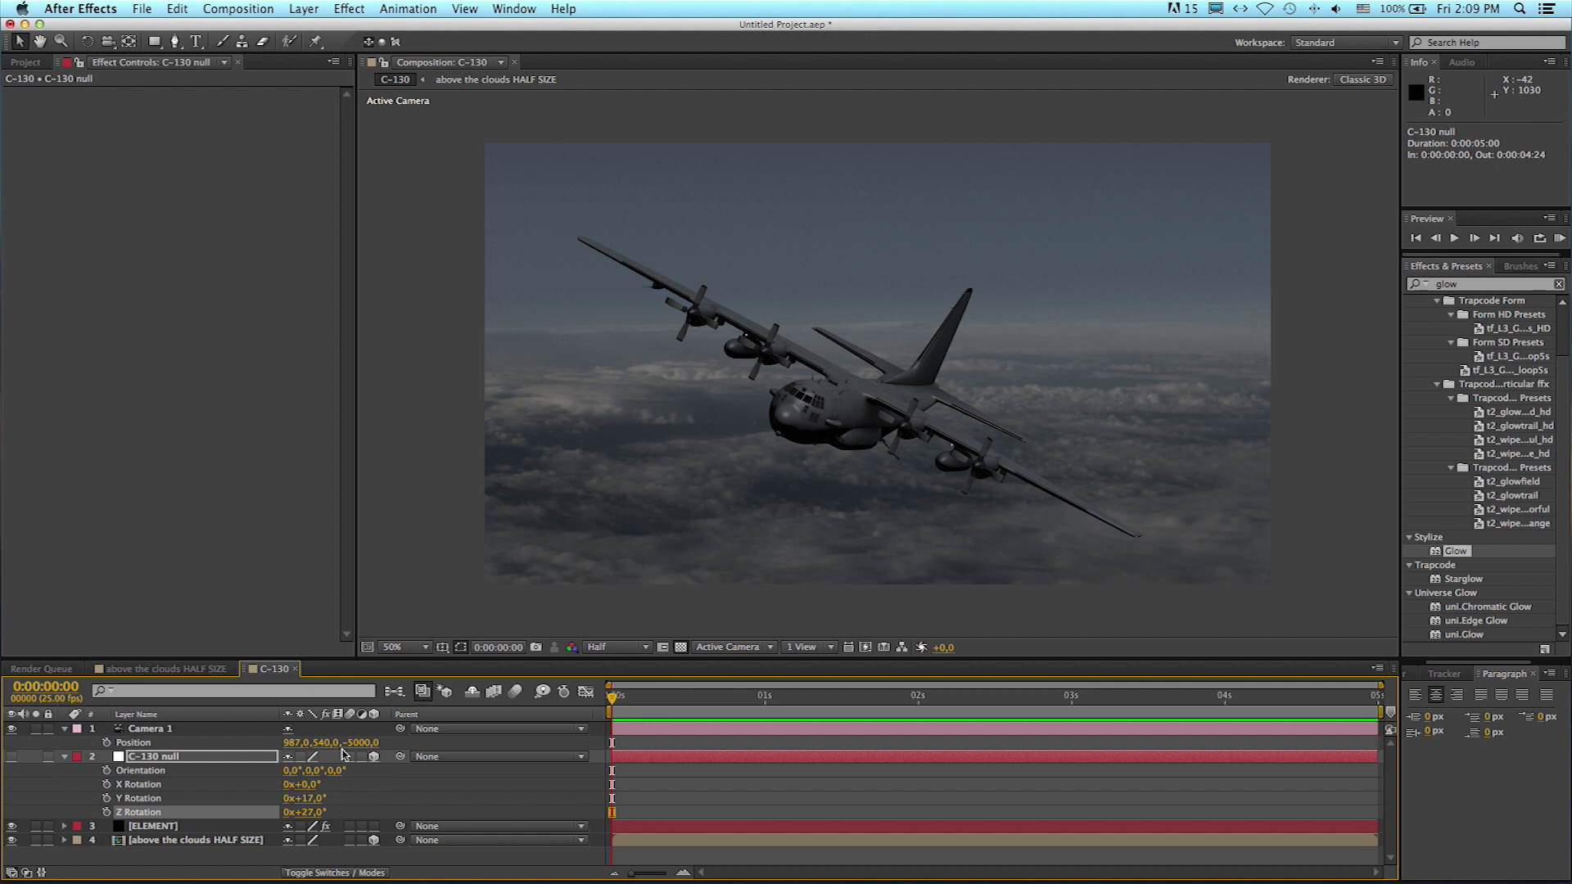
mouse_move(326, 741)
left_mouse_down()
mouse_move(291, 741)
mouse_move(320, 745)
left_mouse_up()
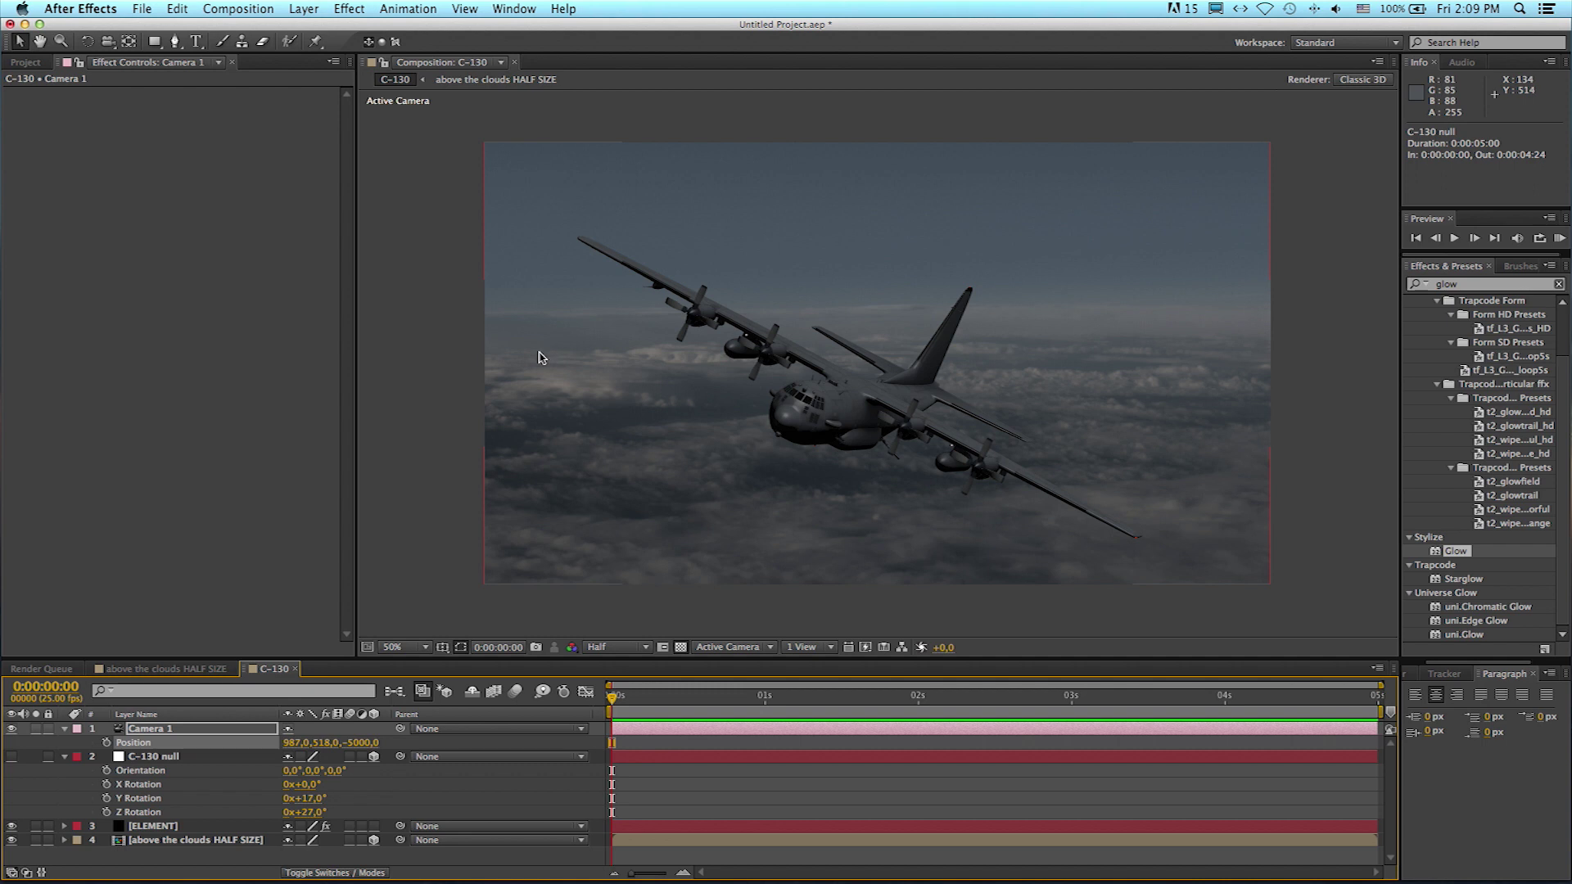
Step: Scale the cloud layer to 85% and lower it to Y Position 761
left_click(192, 841)
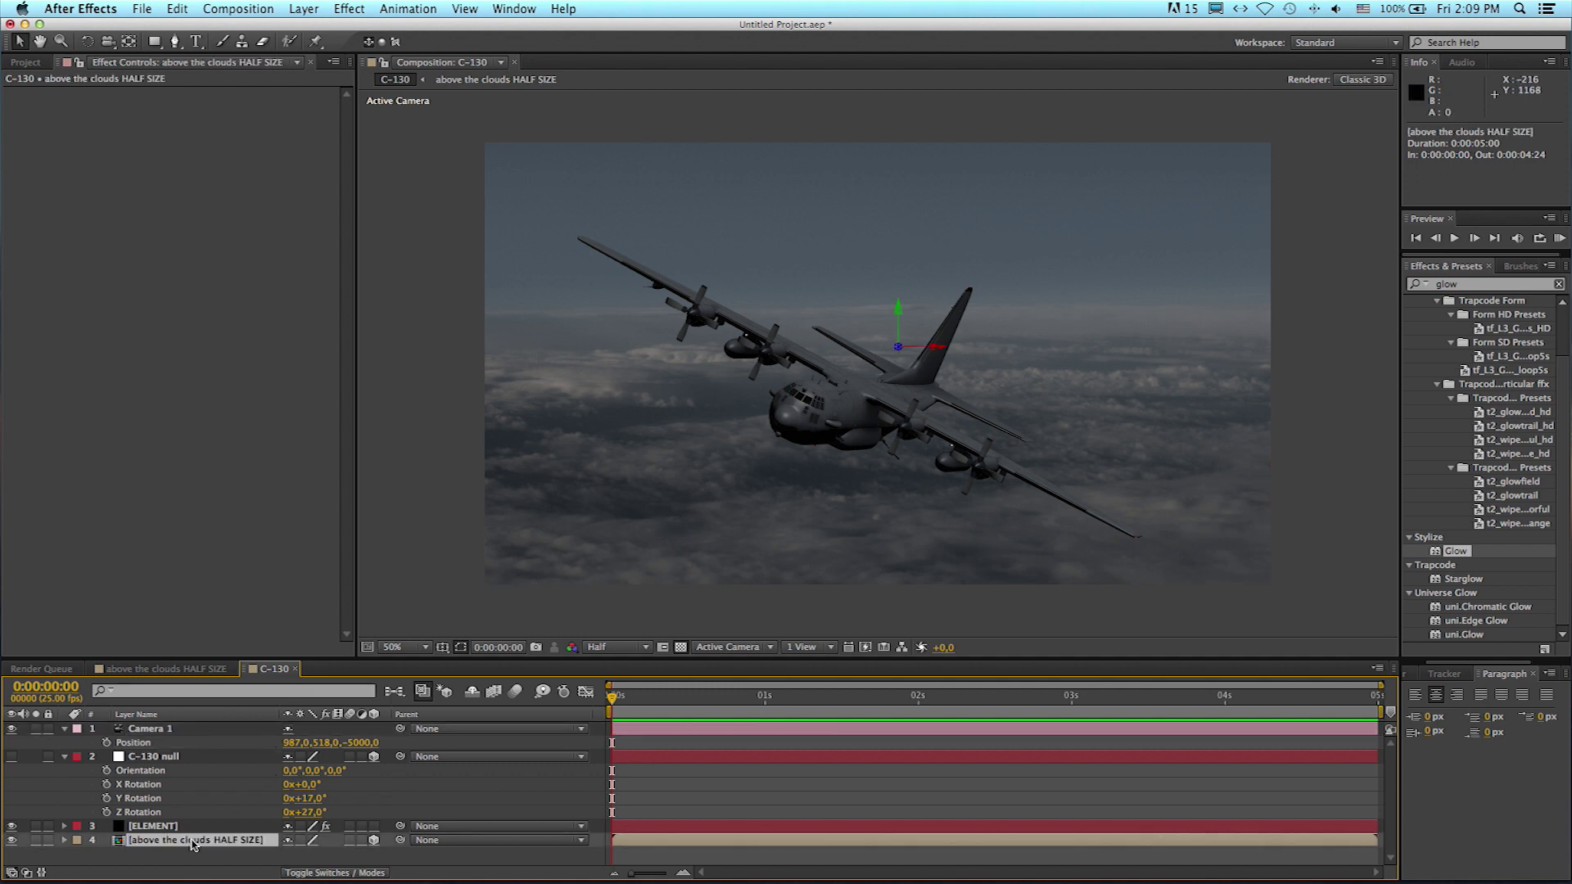
key("s")
left_click_drag(312, 854, 300, 854)
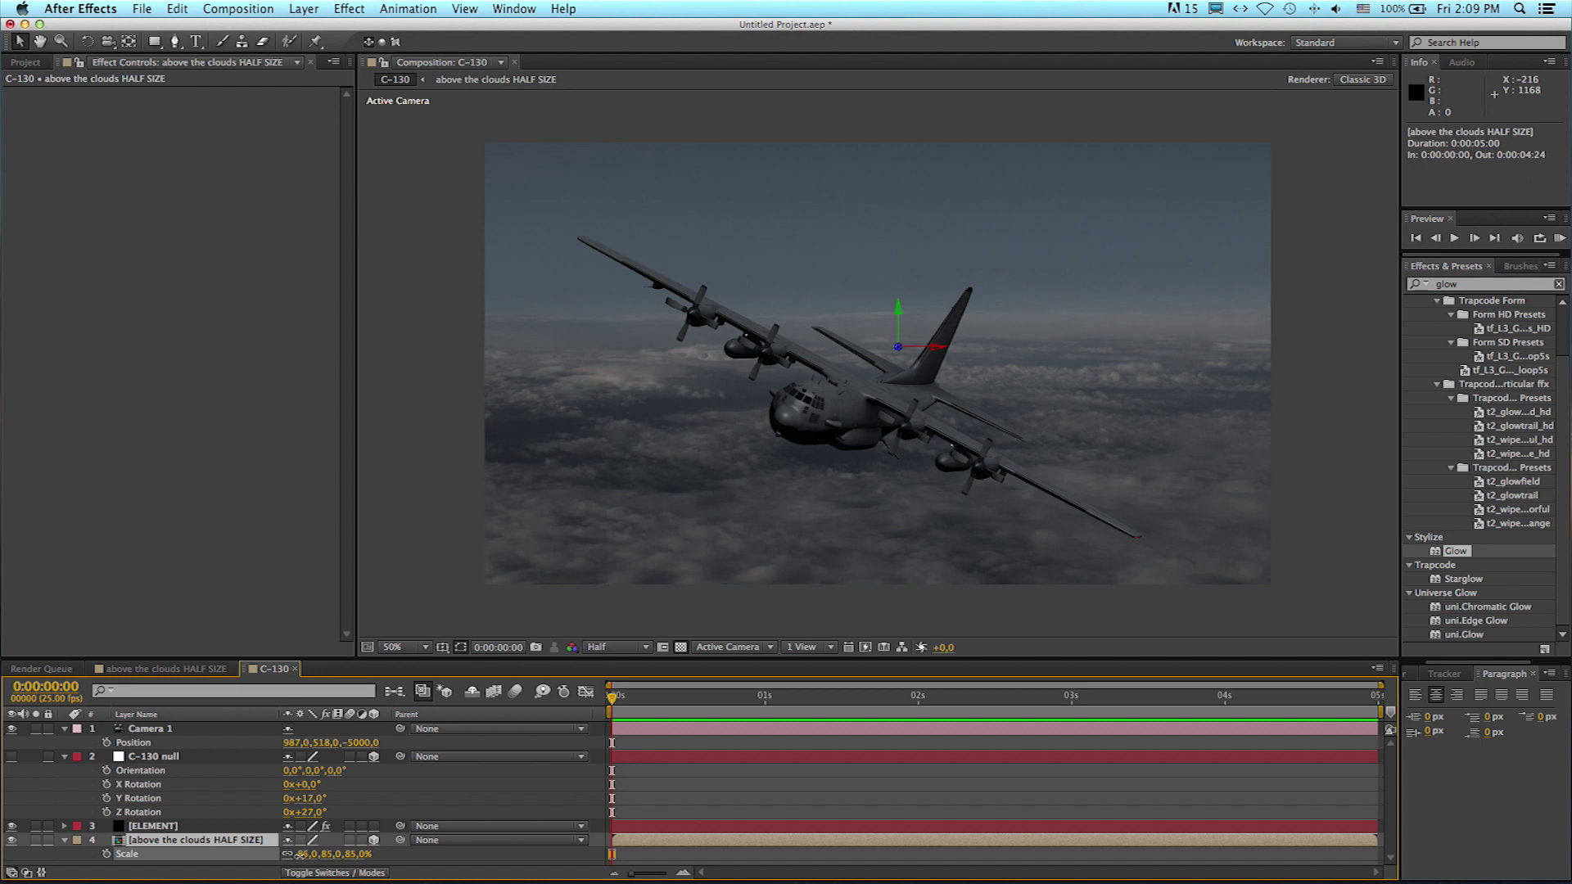
left_click(302, 859)
key("p")
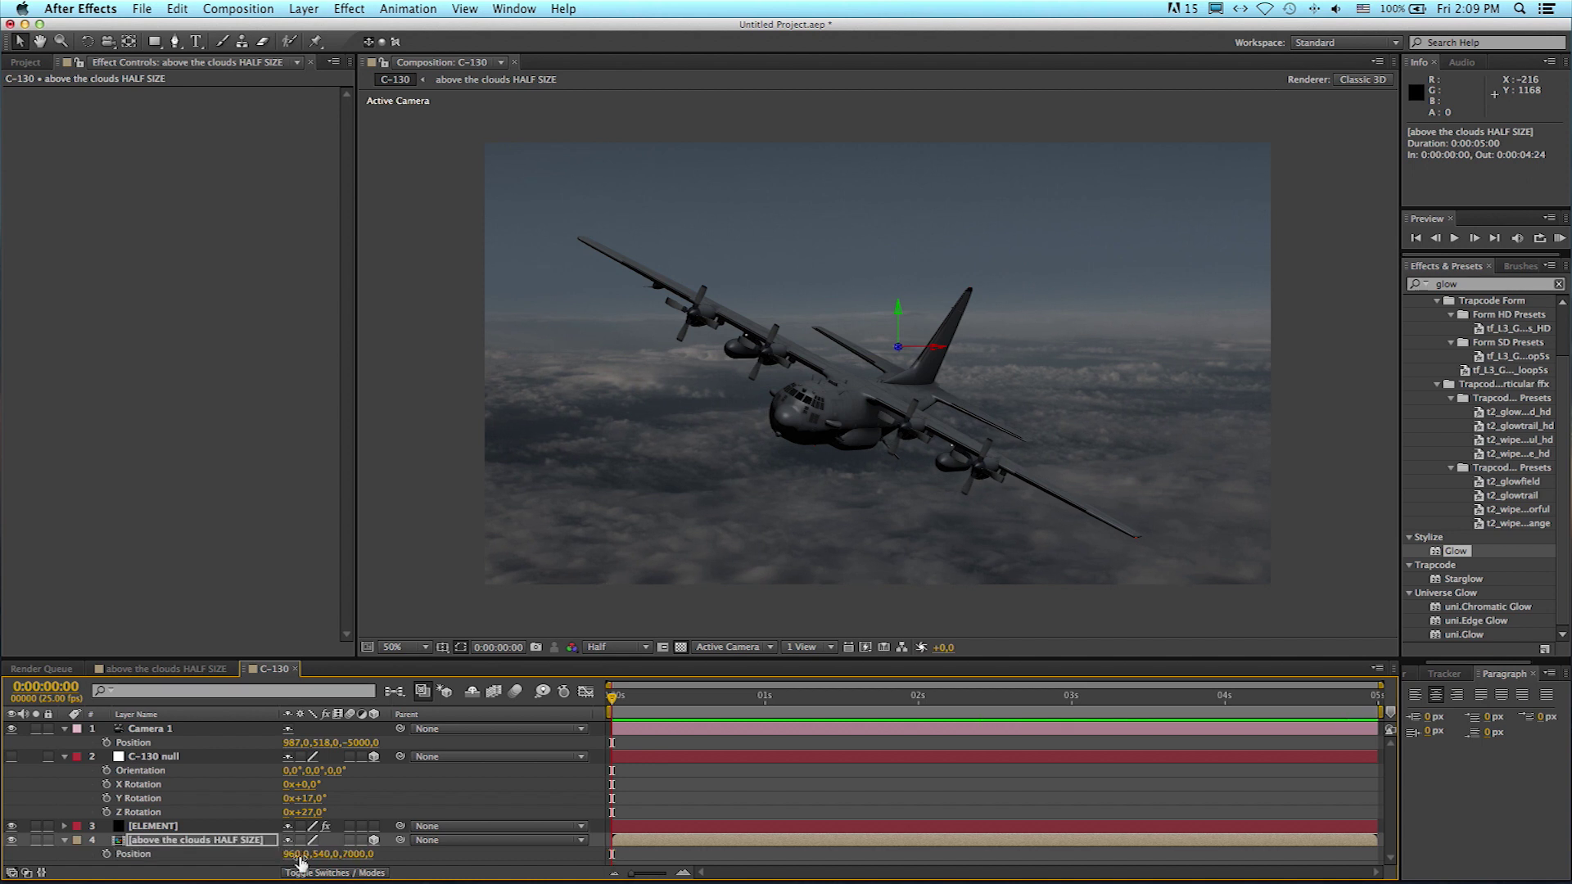
left_click_drag(328, 854, 525, 833)
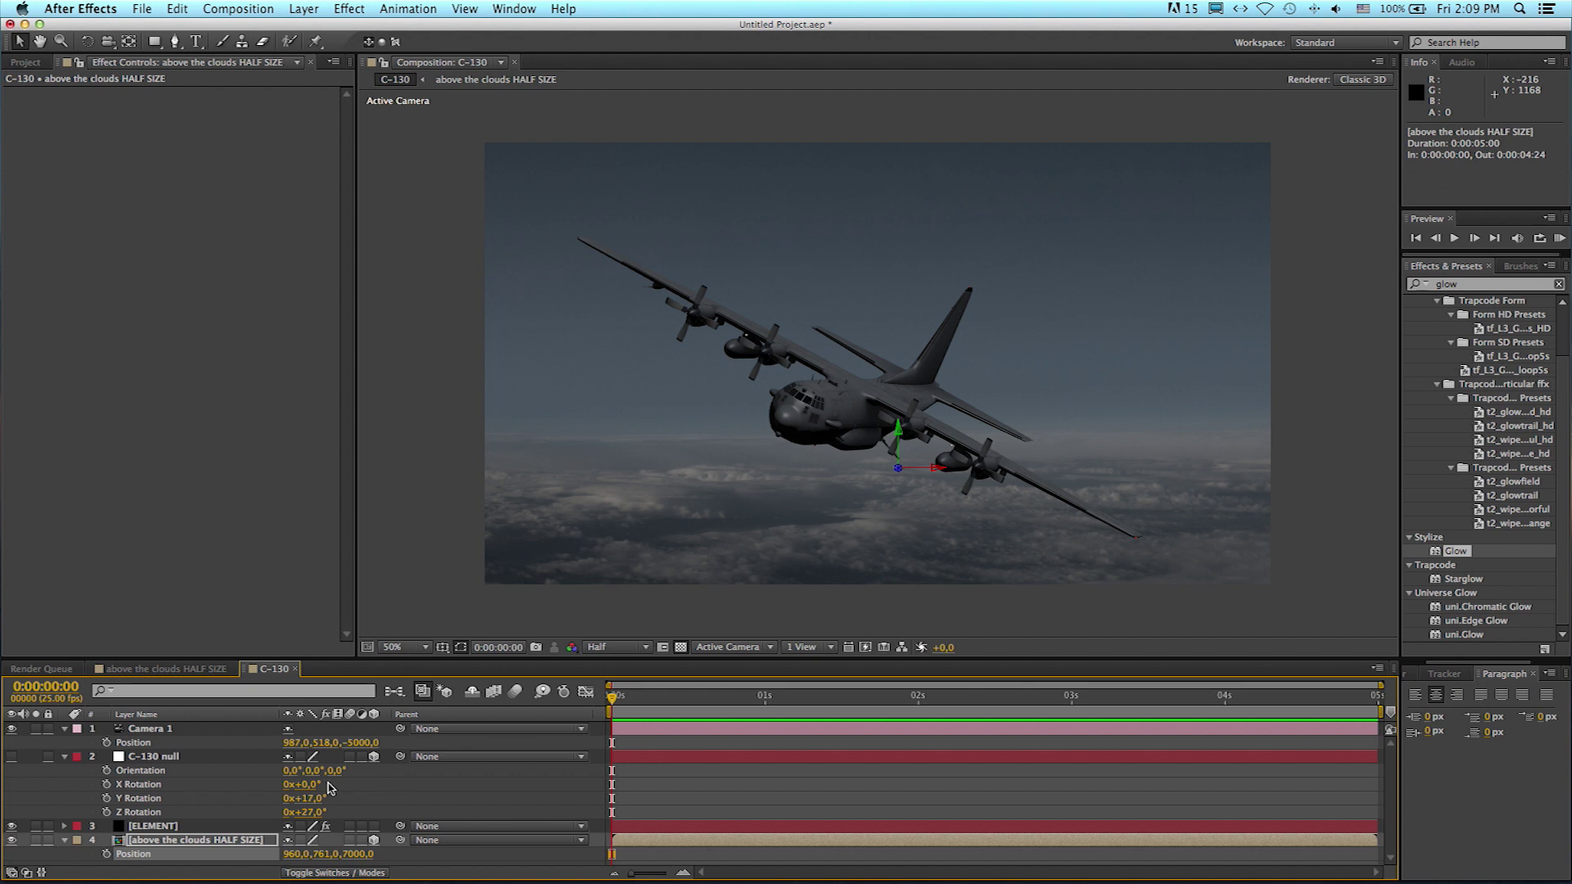
Step: Tilt Camera 1 with a Z Rotation of 2°
left_click(64, 757)
left_click(148, 729)
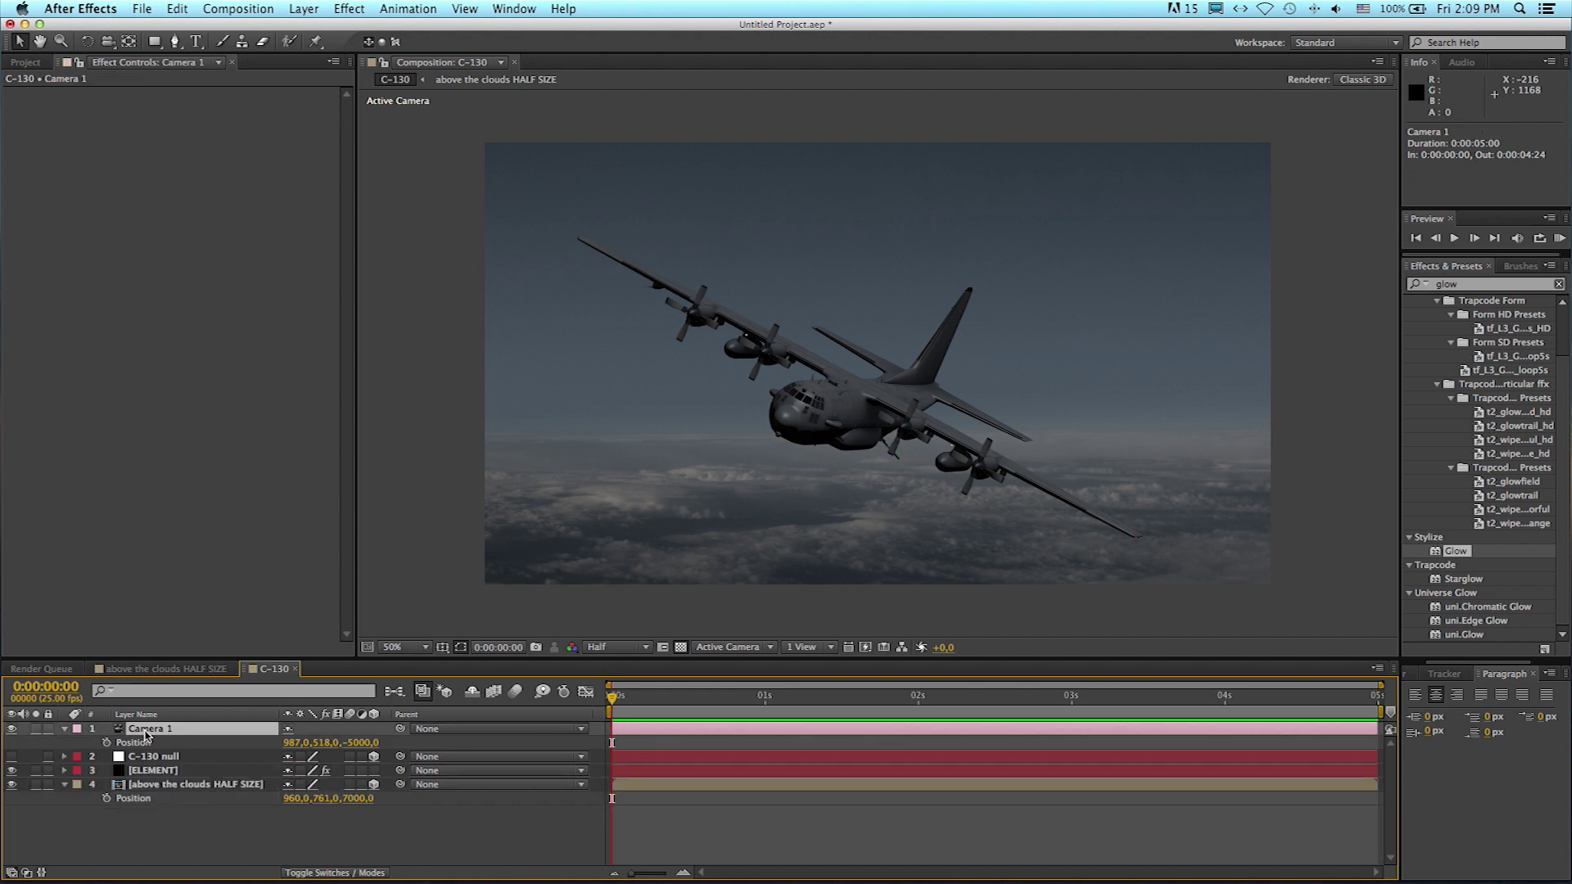
key("r")
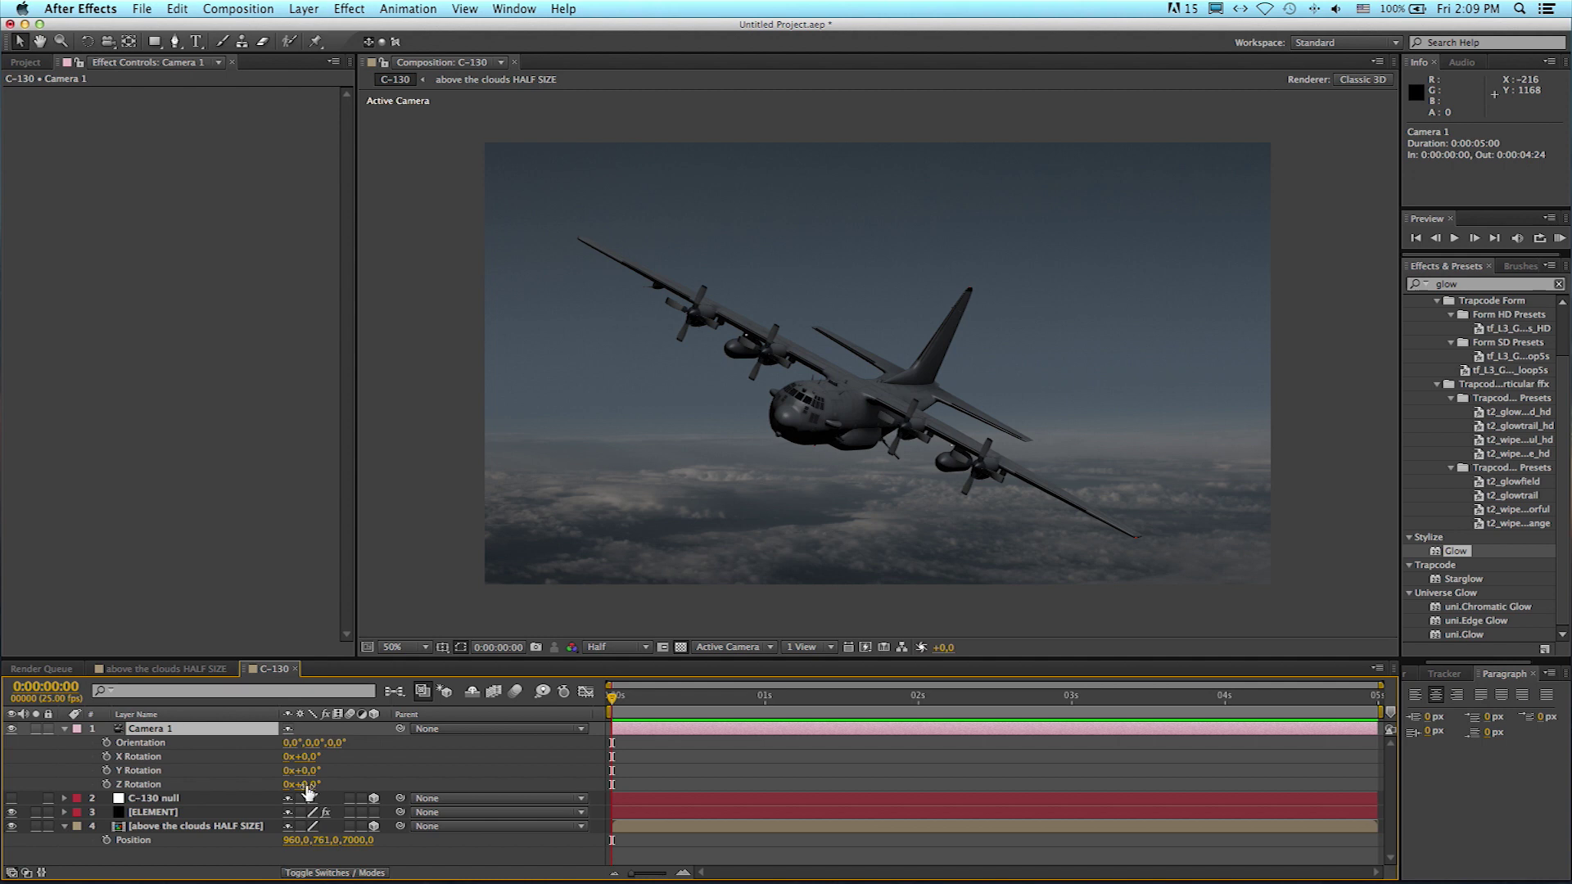
left_click_drag(308, 787, 307, 784)
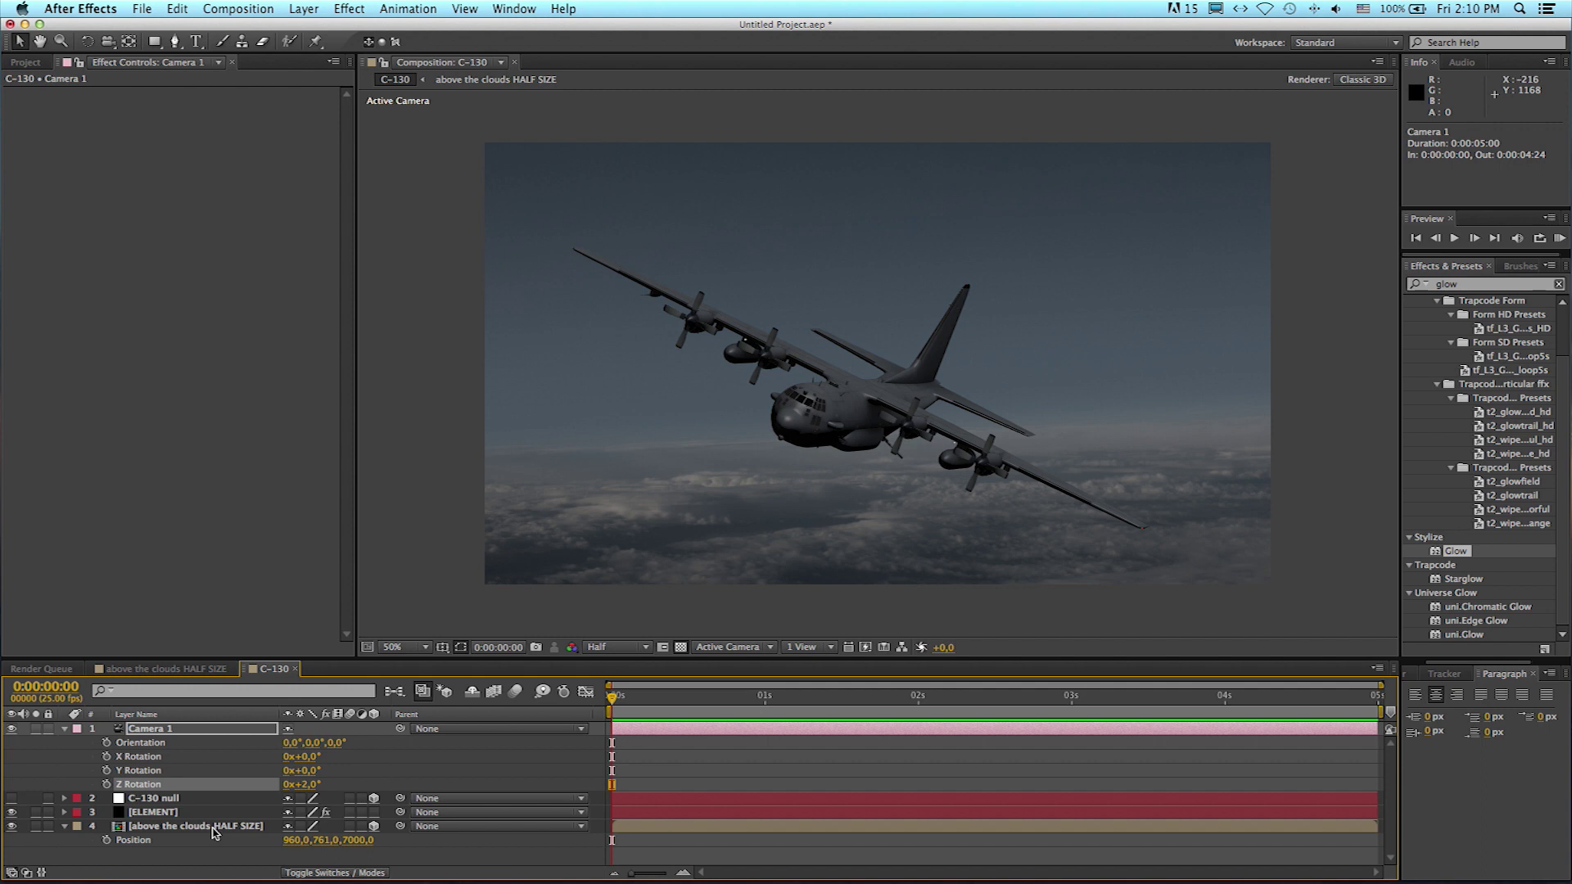
Step: Apply Levels to the clouds with Input Black 37 and Output White 241
left_click(215, 829)
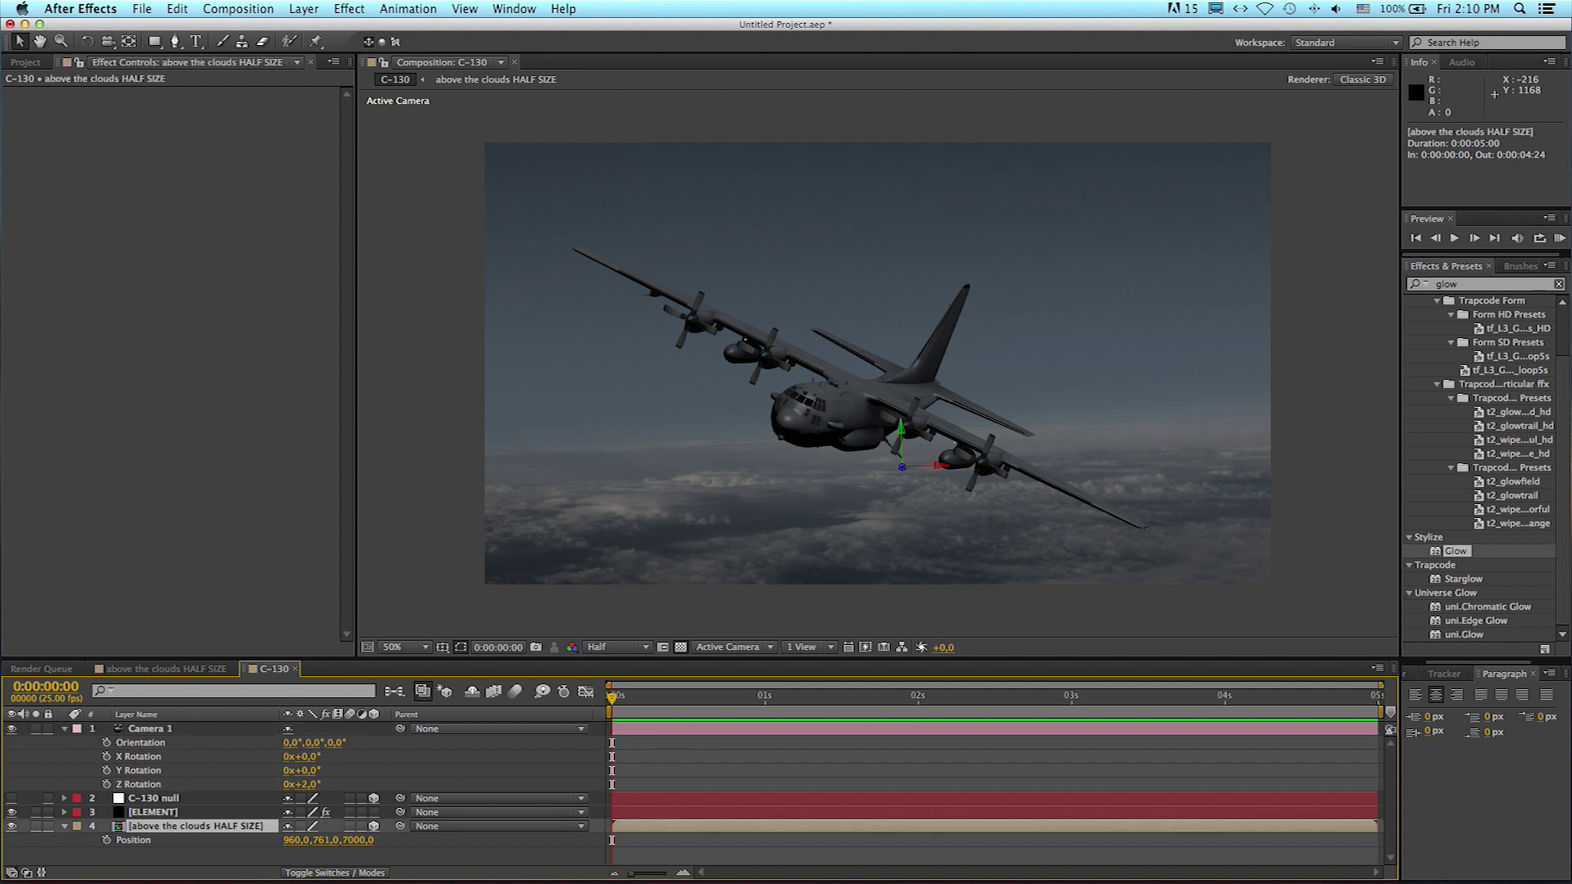
left_click(336, 9)
mouse_move(390, 148)
left_click(584, 521)
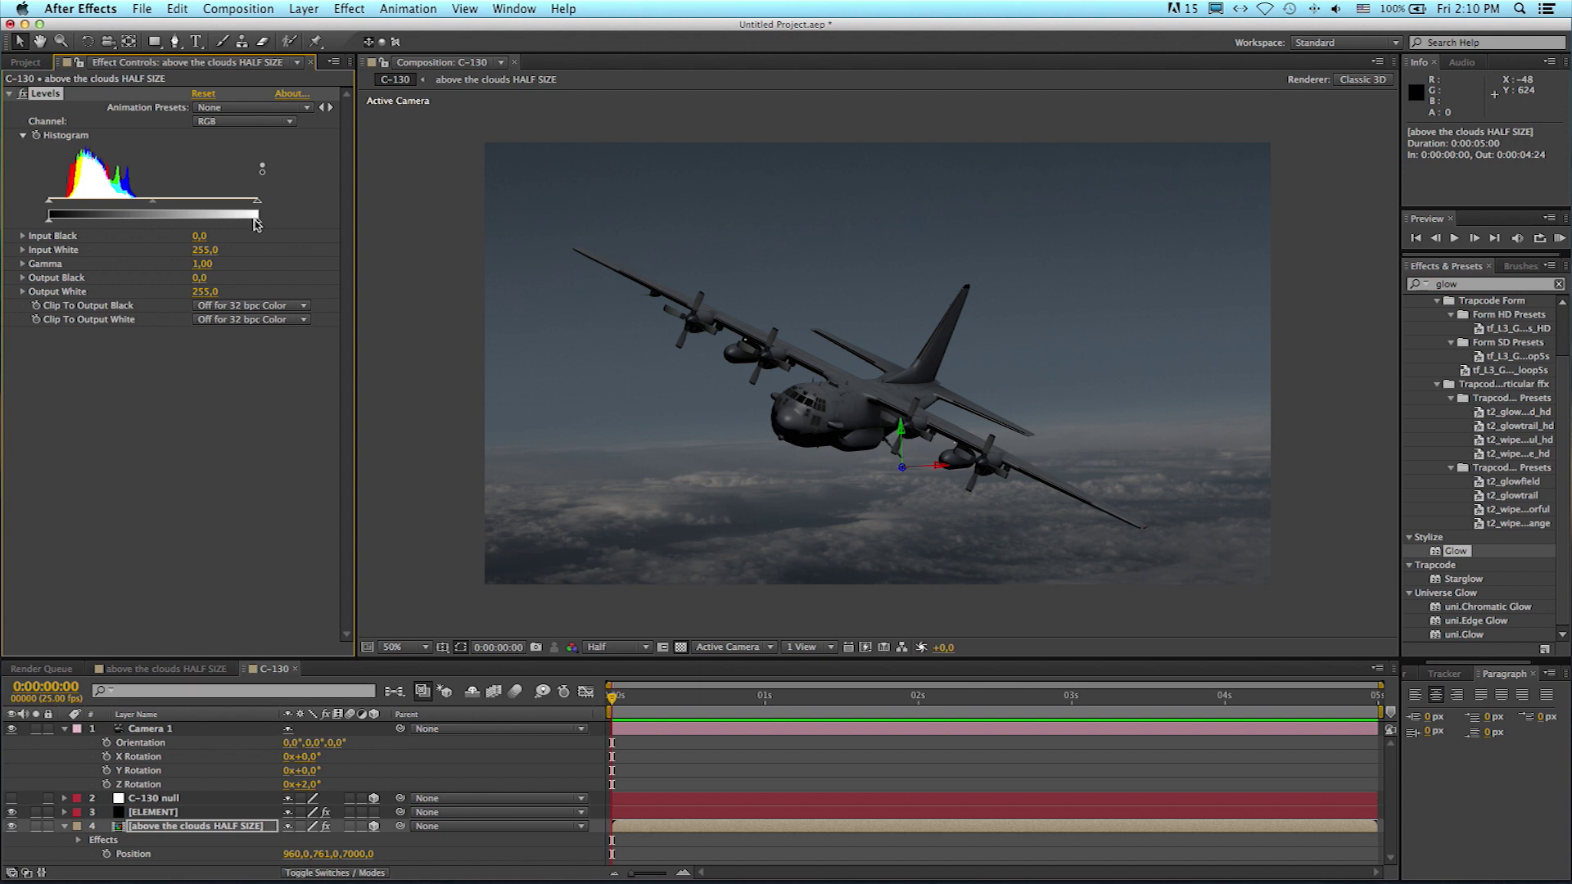
left_click_drag(257, 219, 230, 224)
left_click_drag(50, 205, 80, 206)
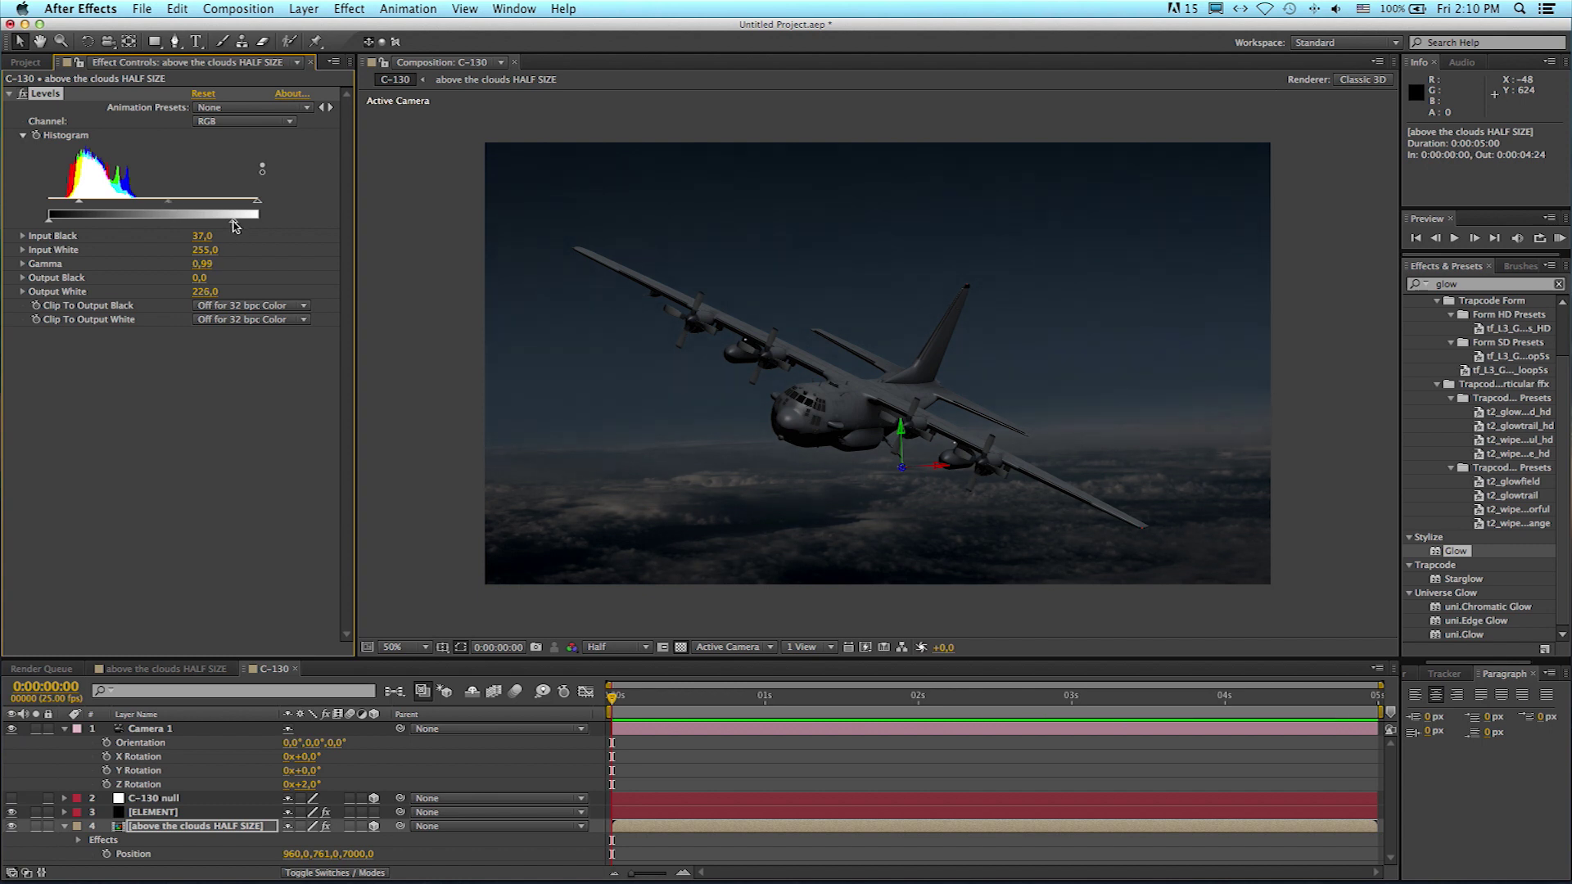
left_click_drag(235, 221, 246, 222)
left_click(308, 10)
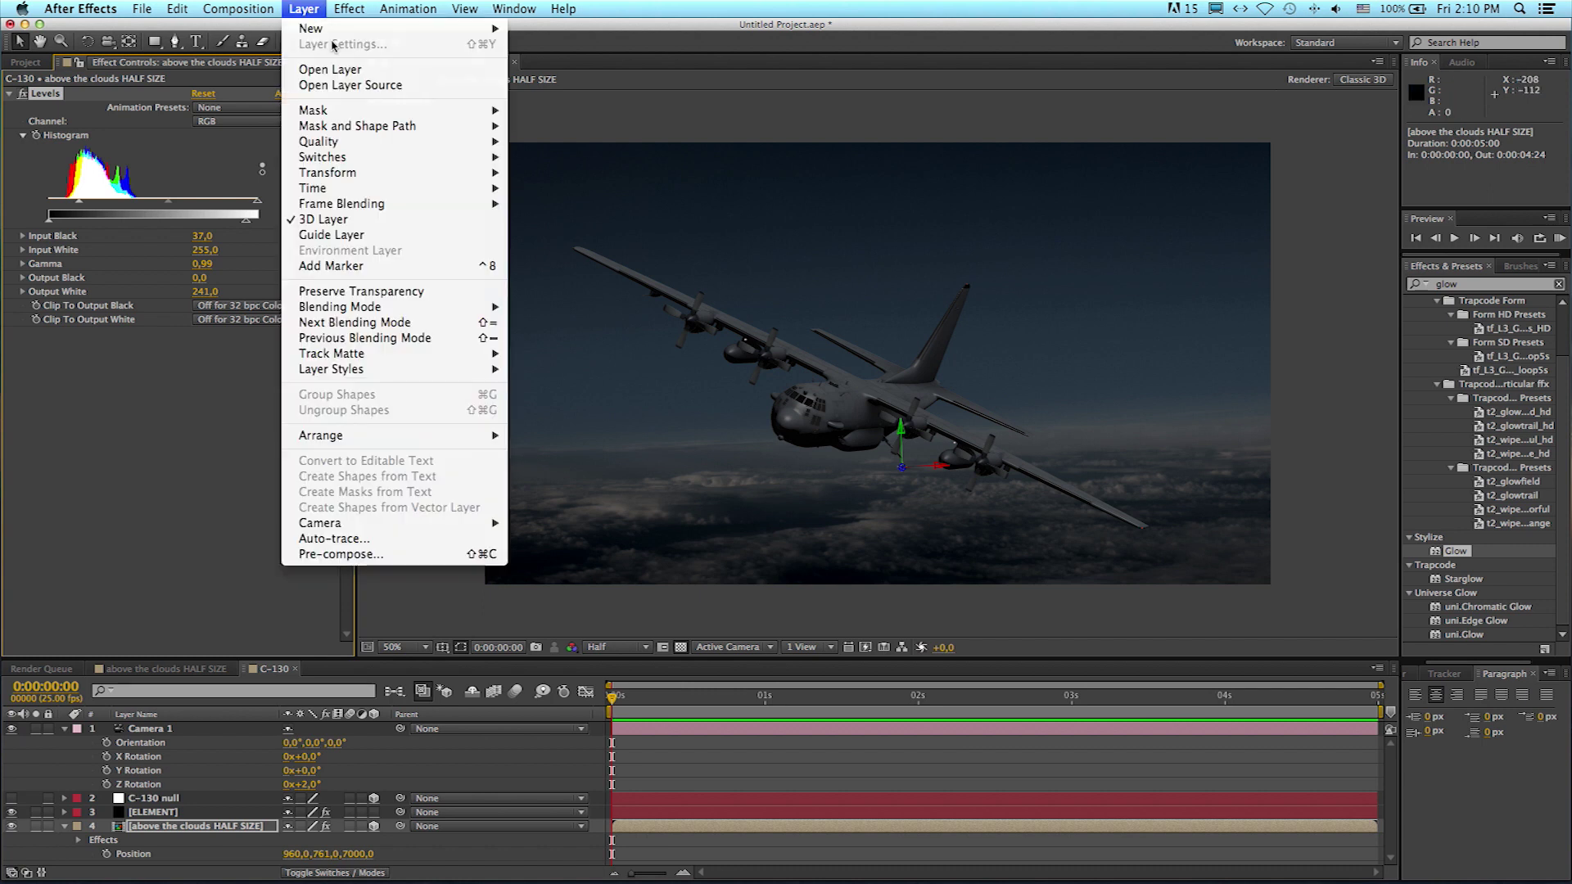
Step: Add a new light layer, Light 1, with Light Type set to Point
mouse_move(327, 29)
left_click(547, 63)
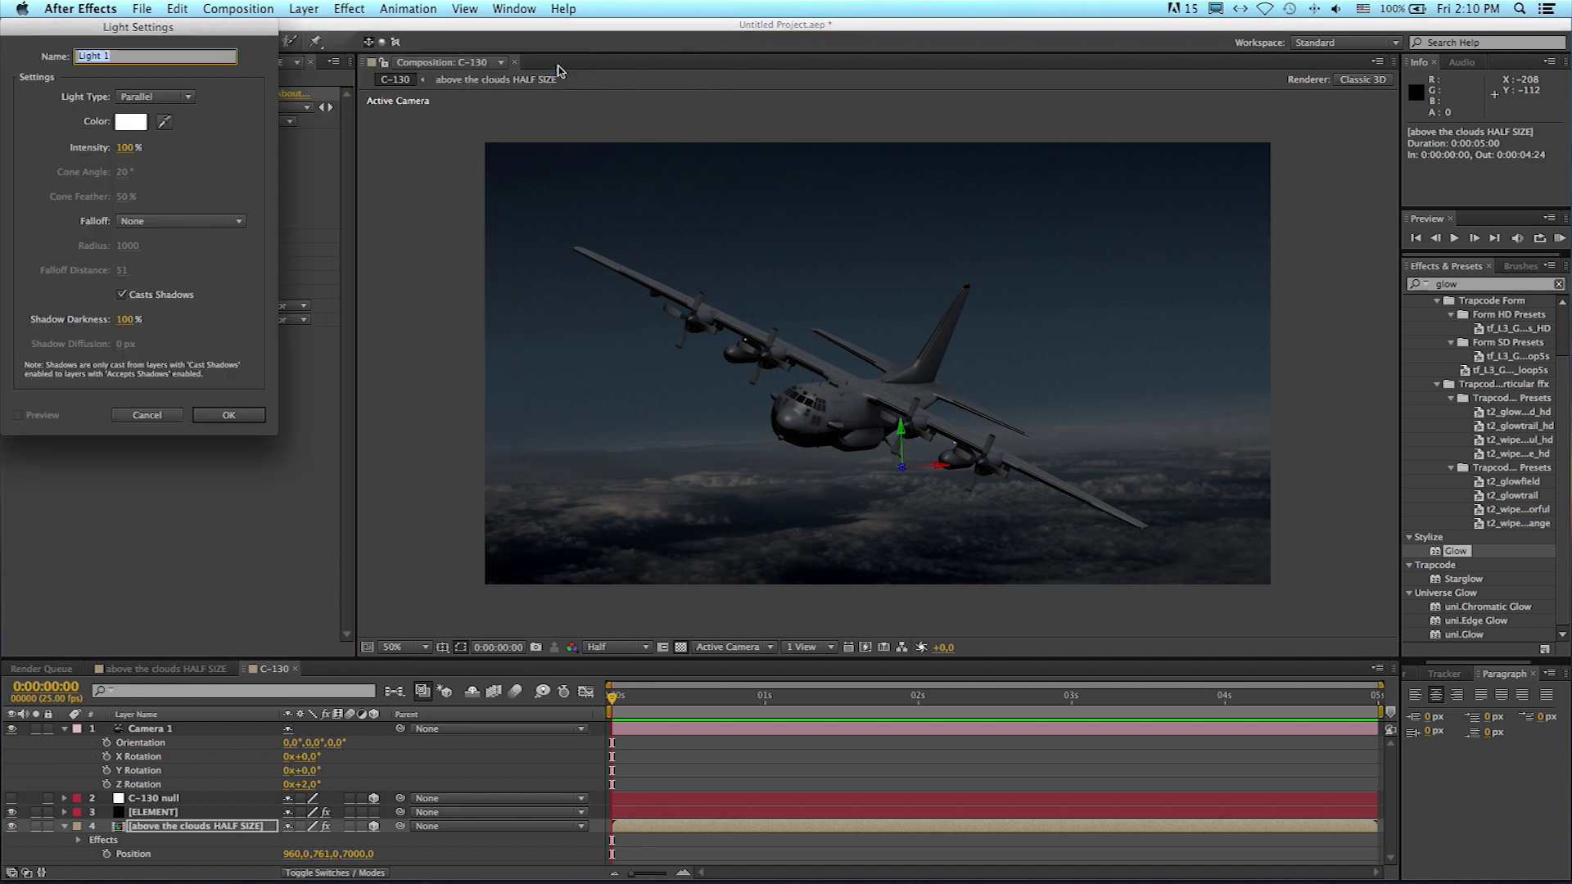
left_click(171, 98)
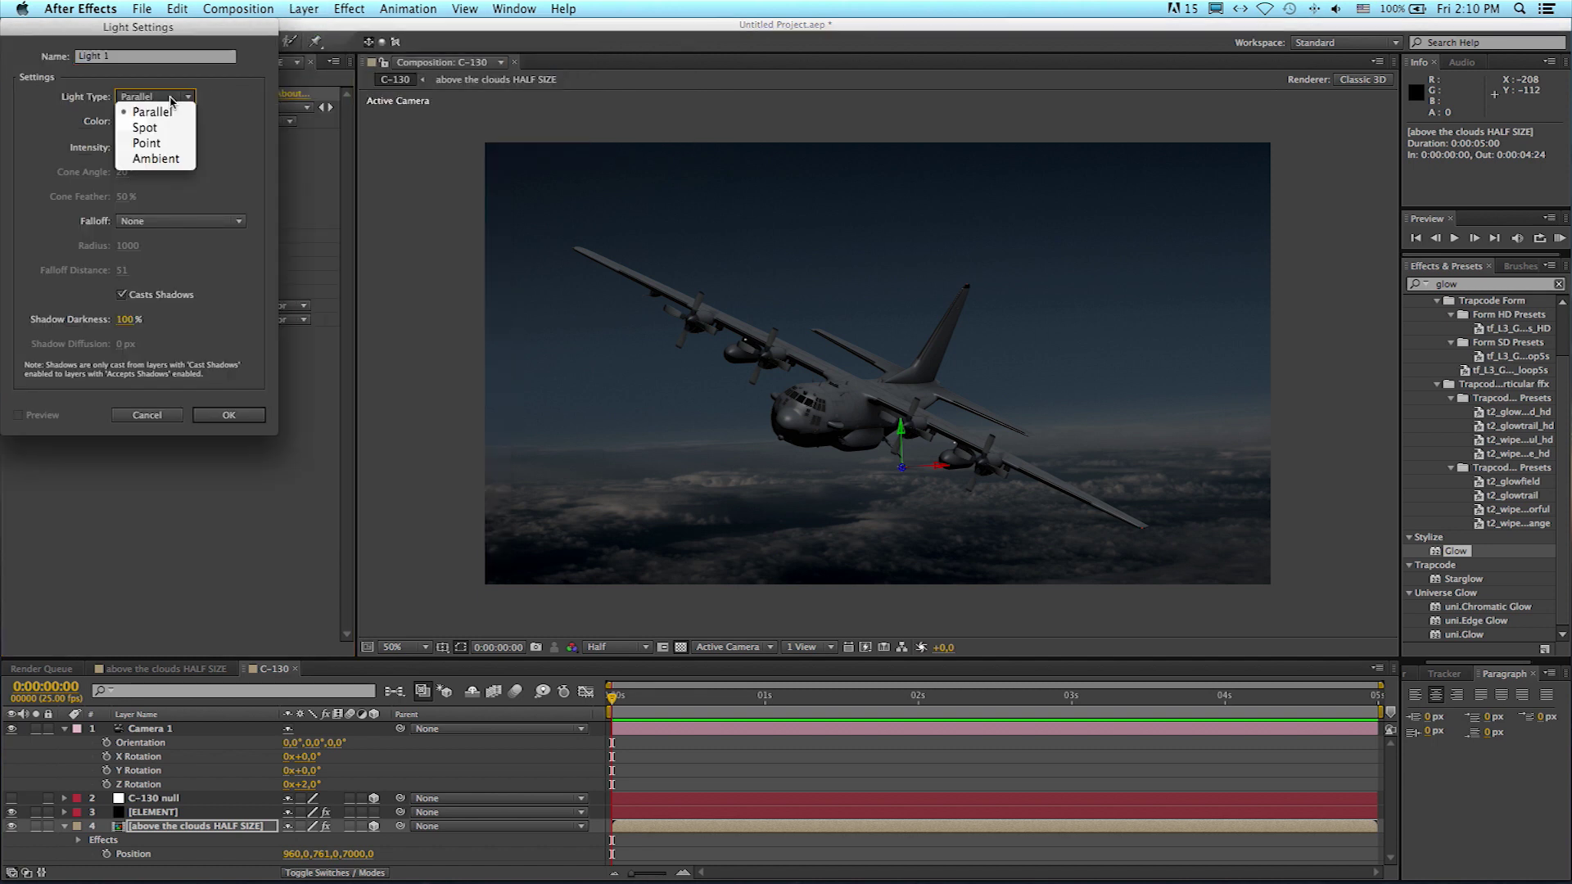
left_click(160, 146)
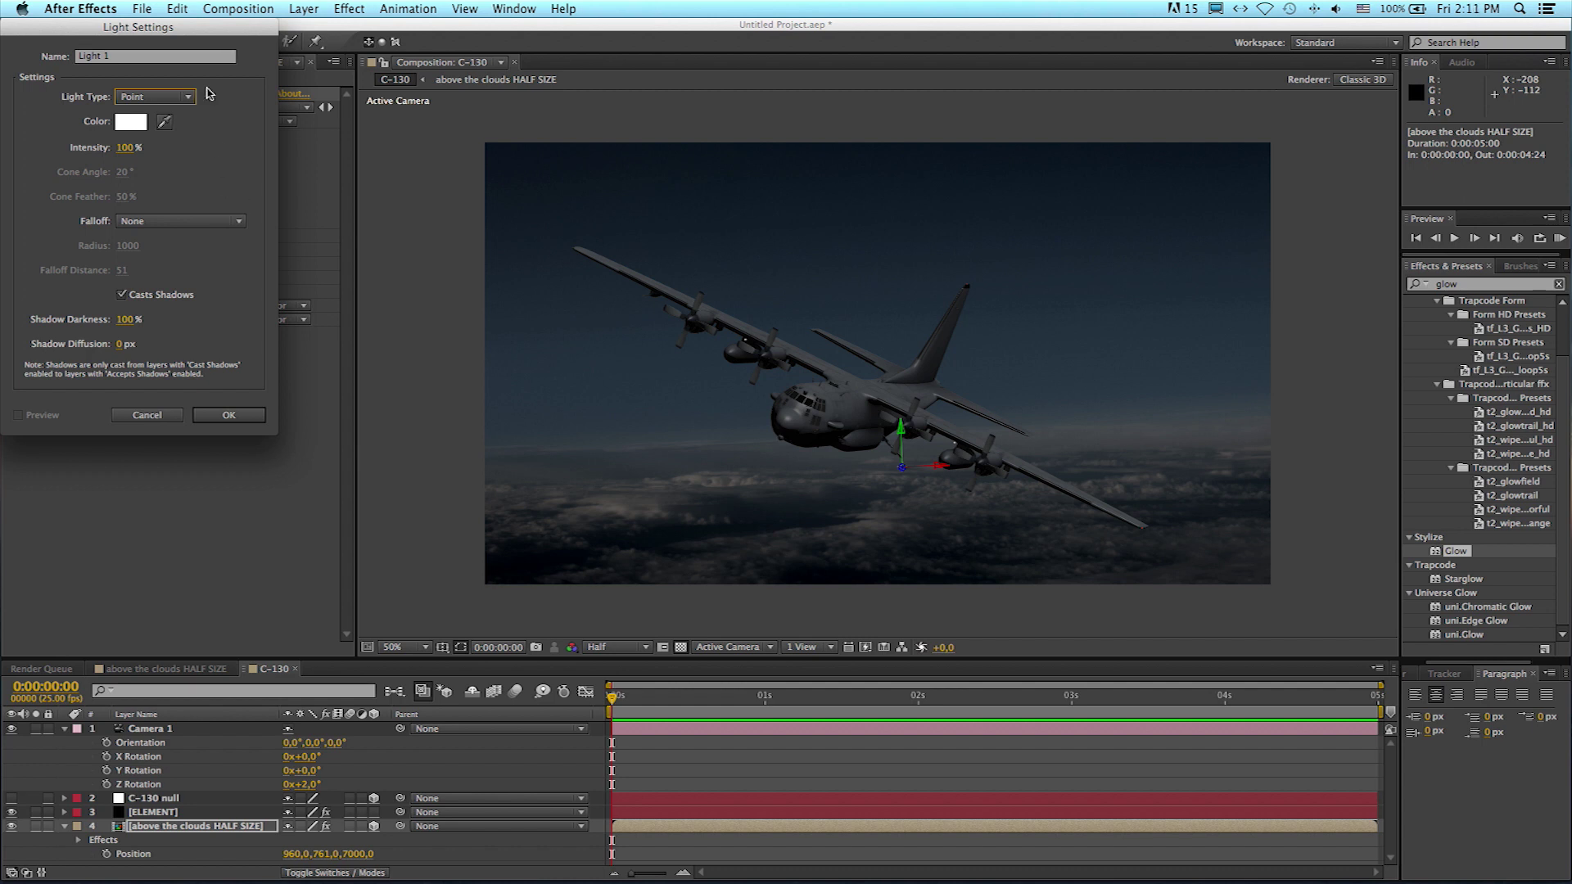
left_click_drag(194, 33, 348, 92)
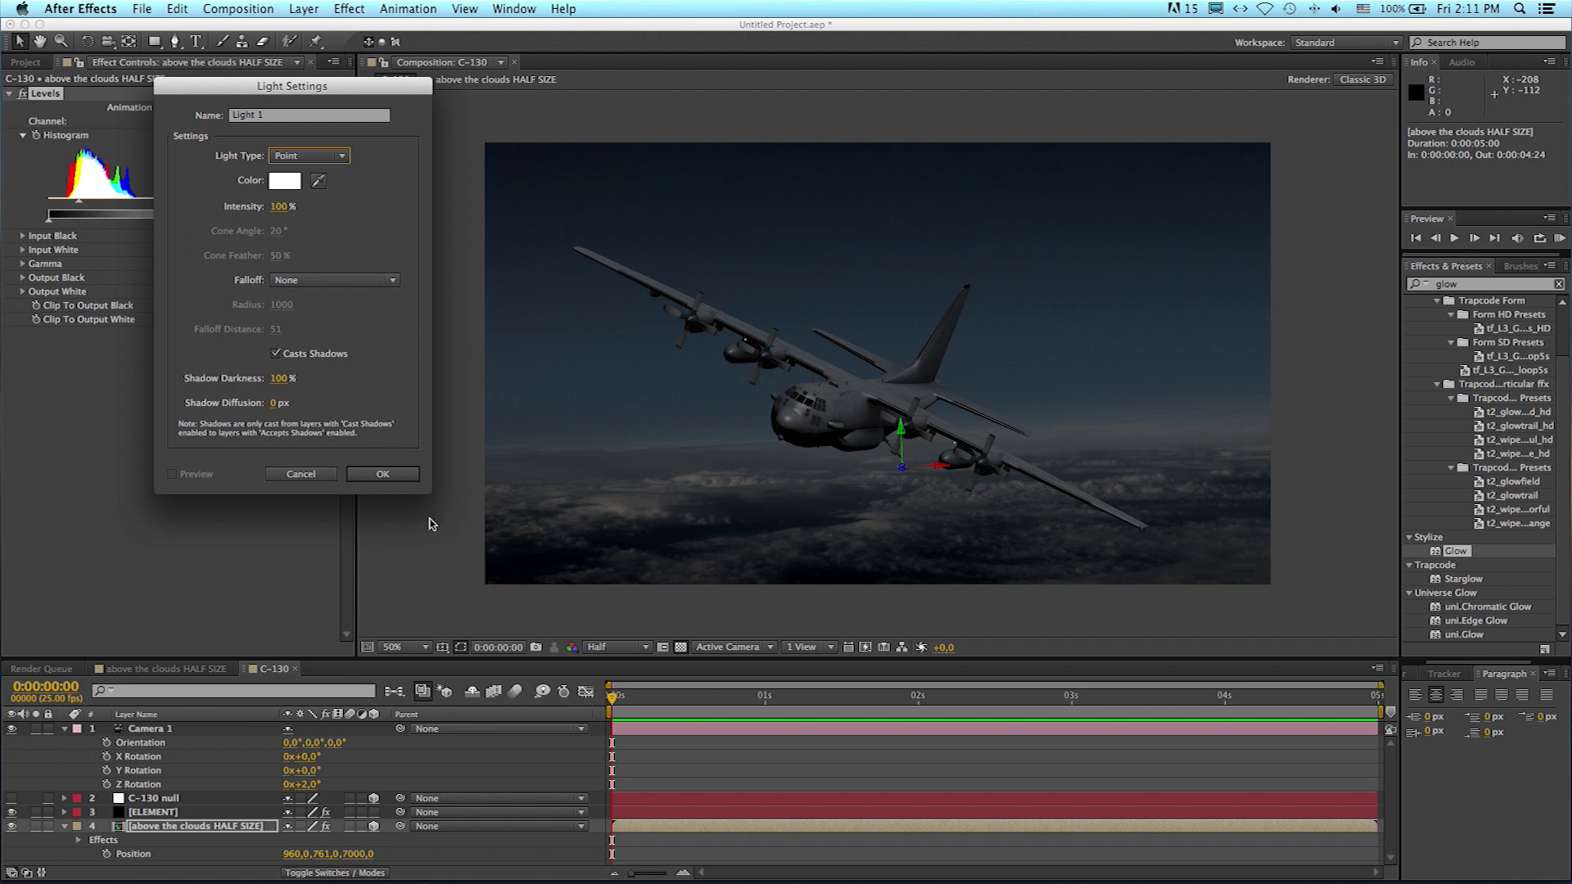
left_click(411, 476)
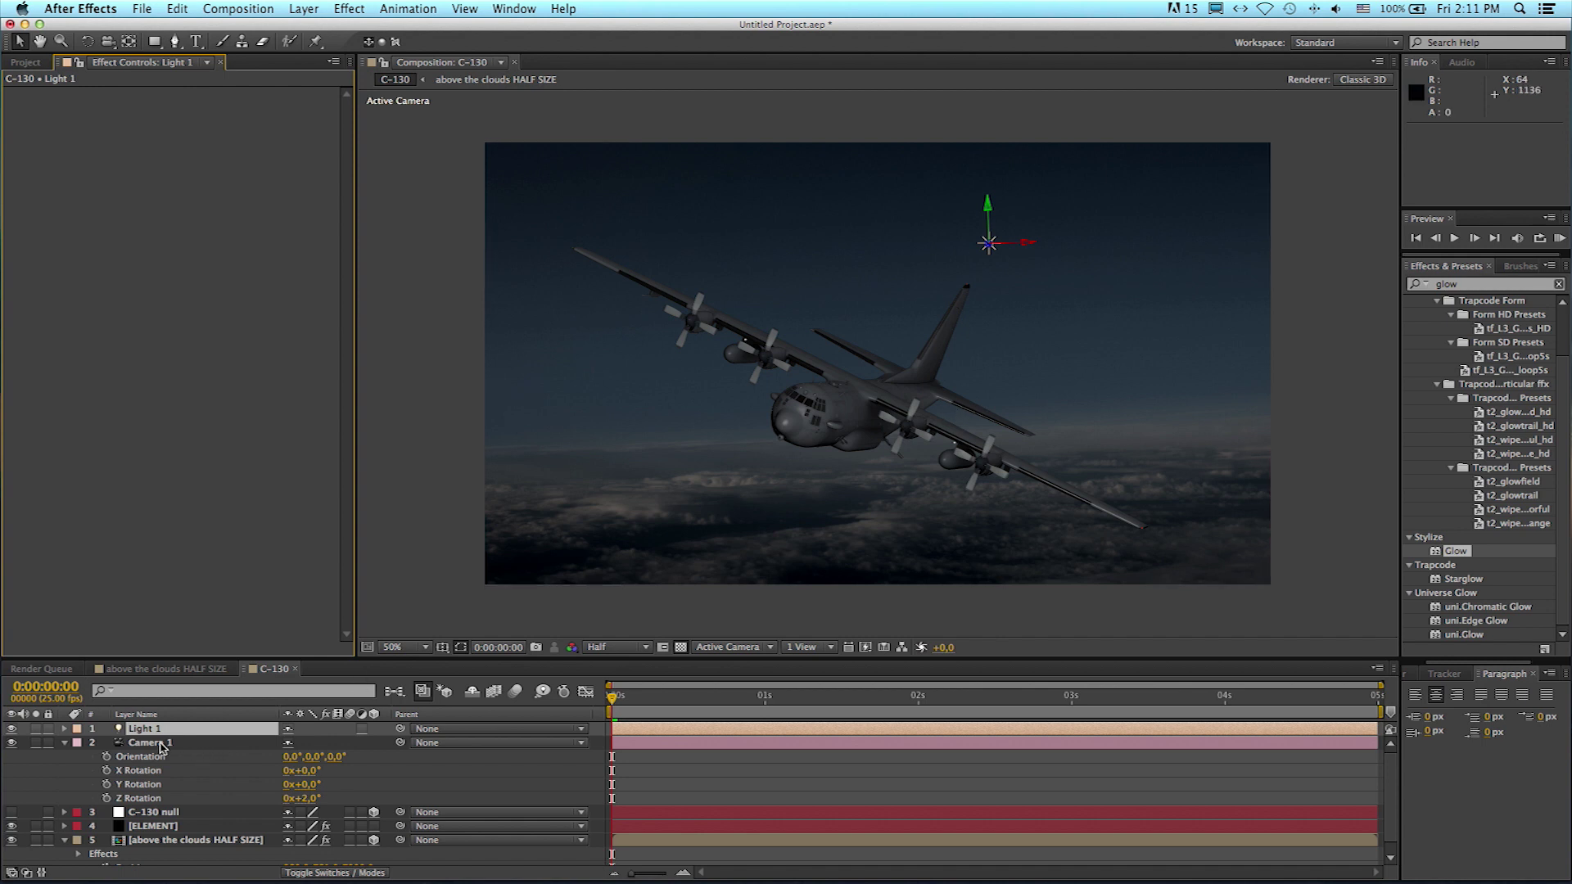
Step: Move Light 1 to position 935, 359, 391 so it lights the plane from above
key("p")
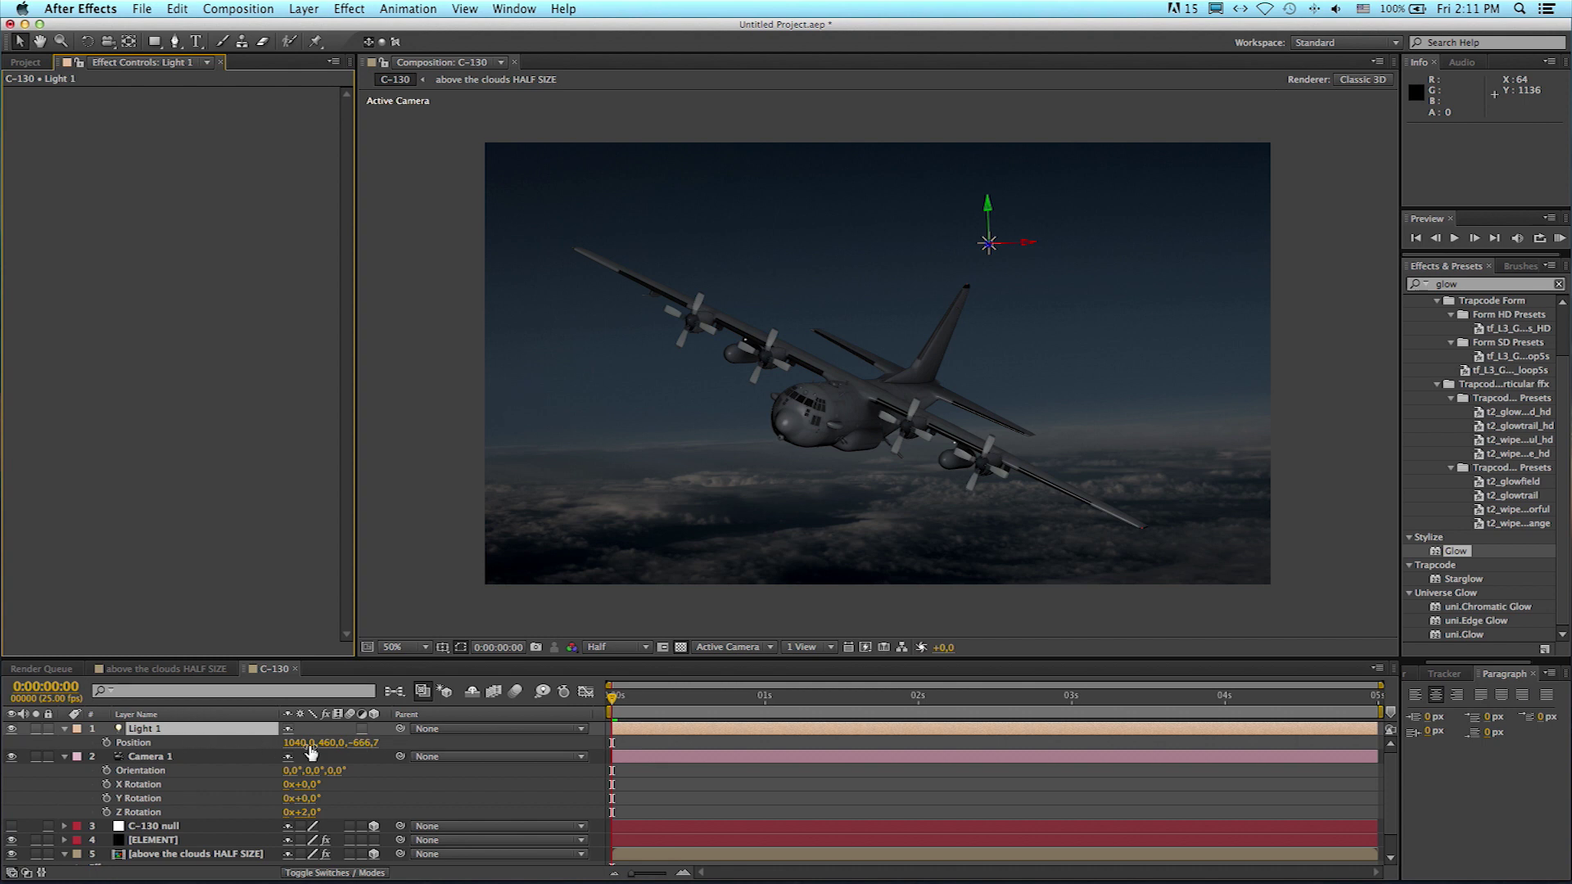
left_click_drag(363, 745, 1052, 737)
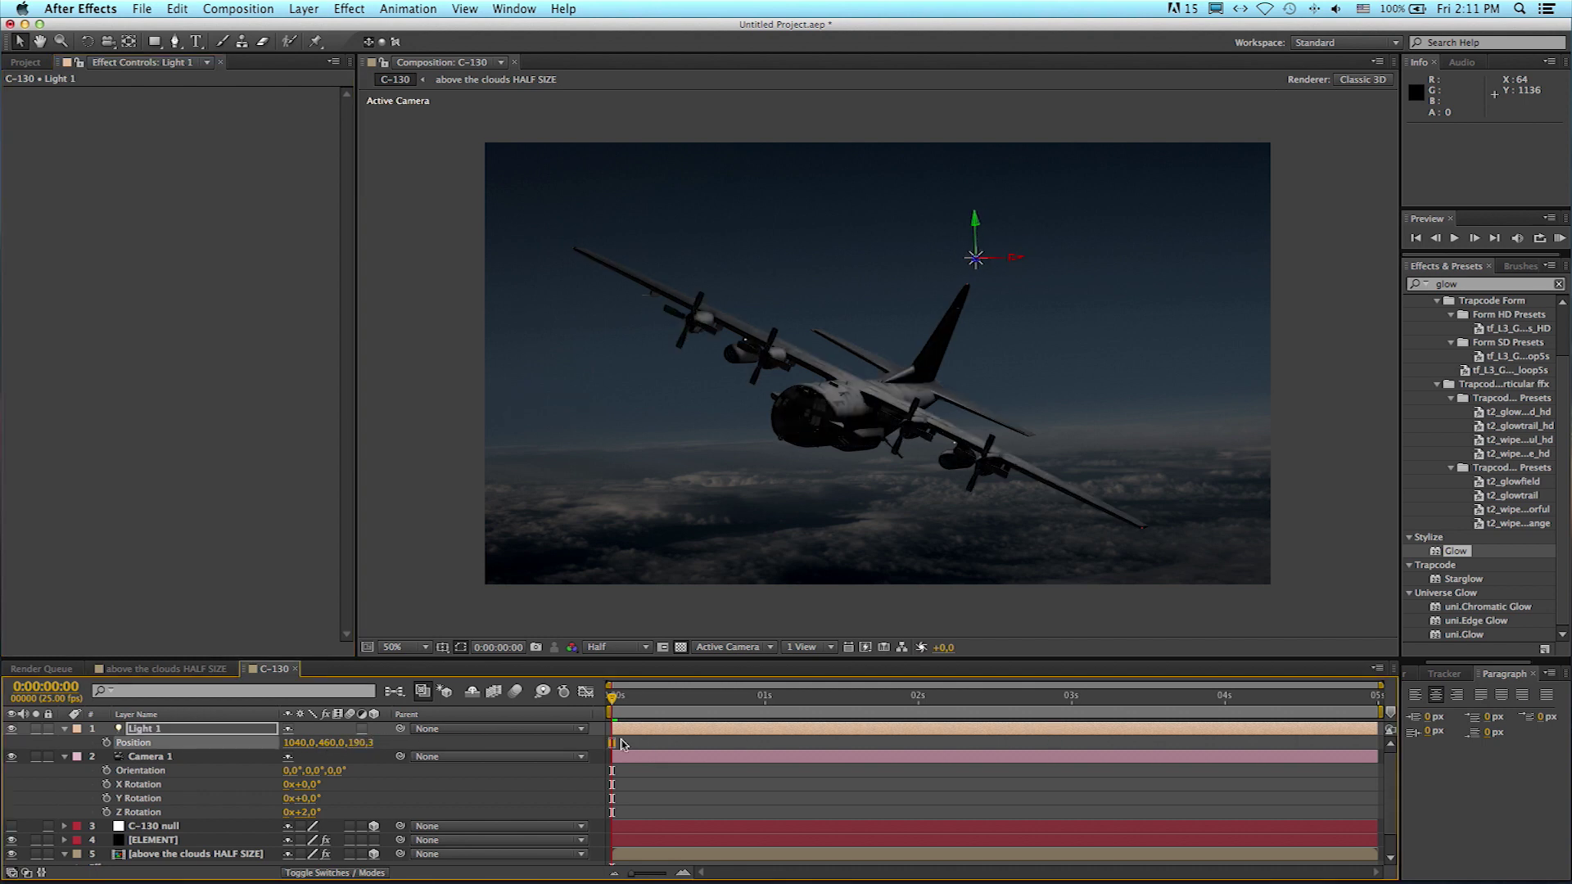
left_click_drag(361, 744, 470, 738)
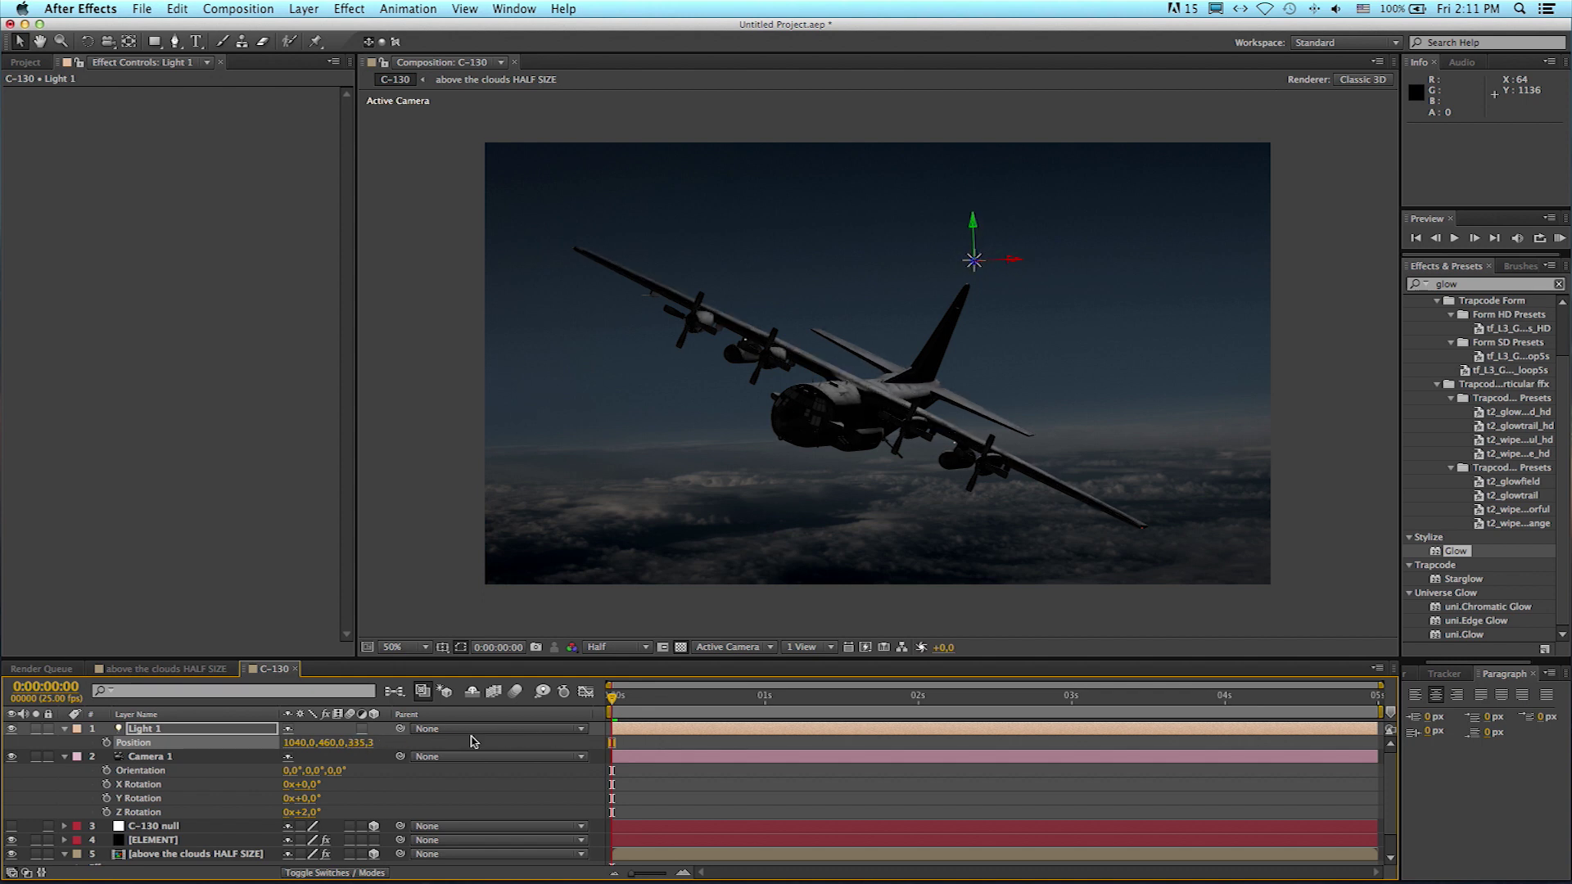
left_click_drag(319, 742, 239, 742)
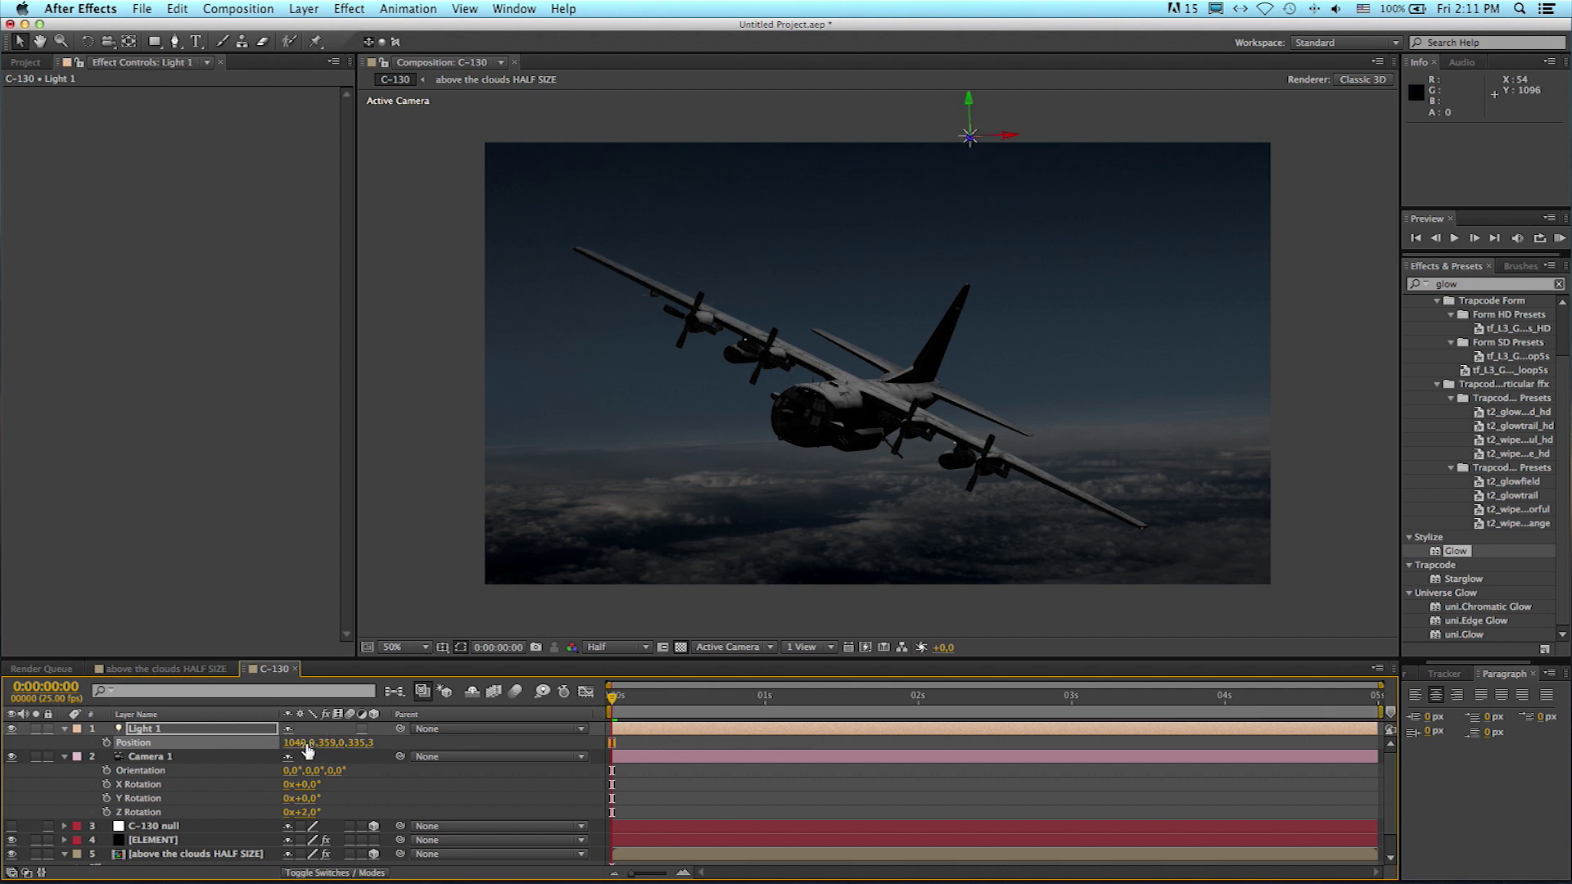
left_click_drag(303, 744, 219, 744)
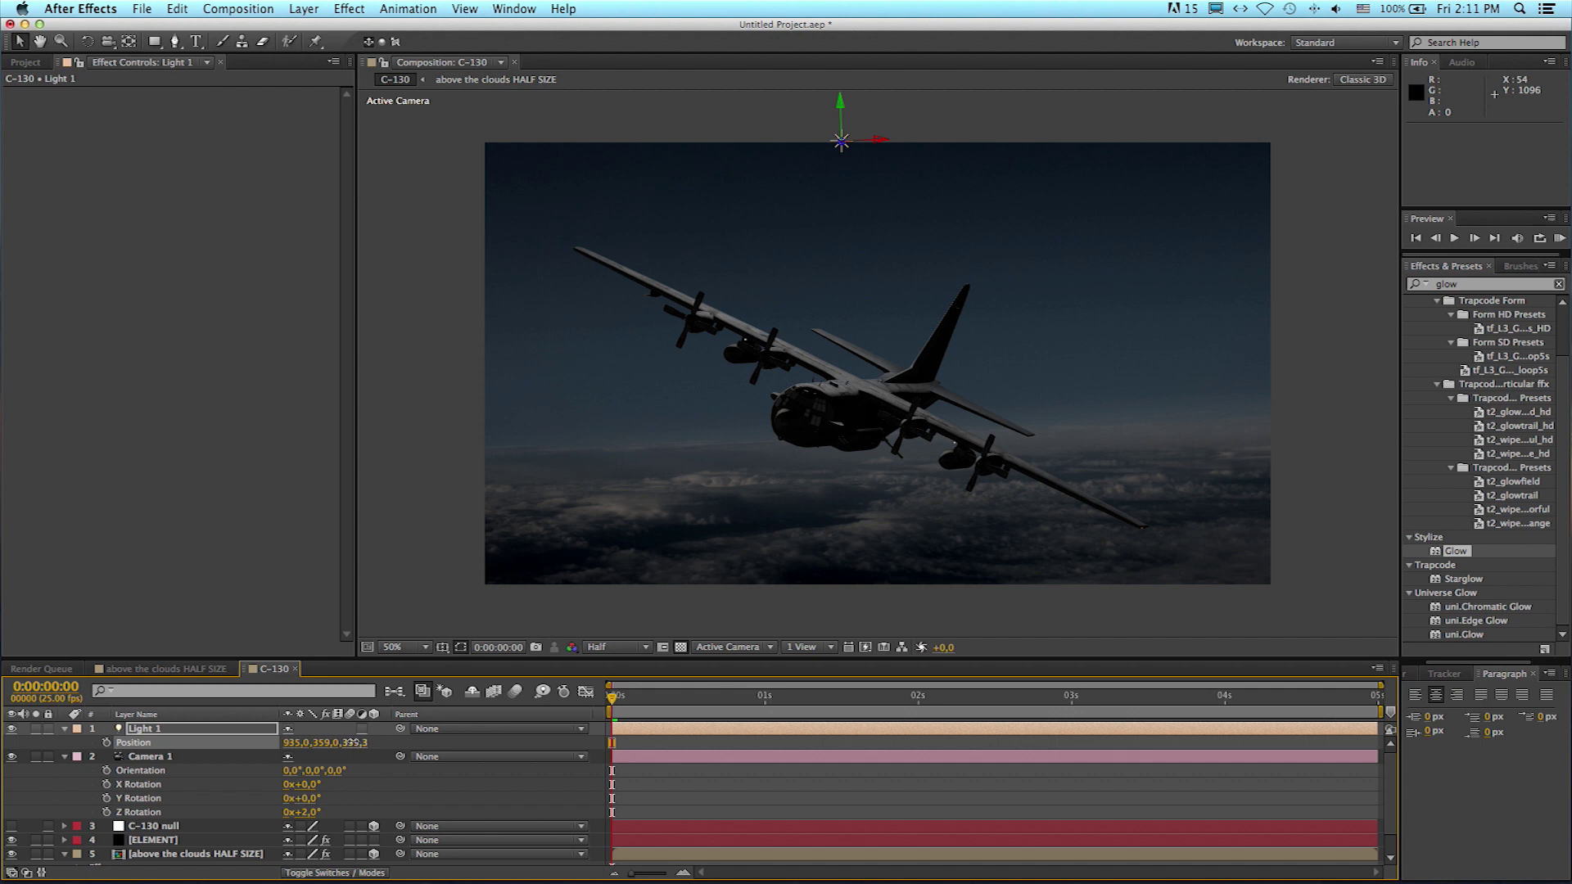
mouse_move(373, 741)
left_mouse_down()
mouse_move(487, 739)
mouse_move(400, 743)
left_mouse_up()
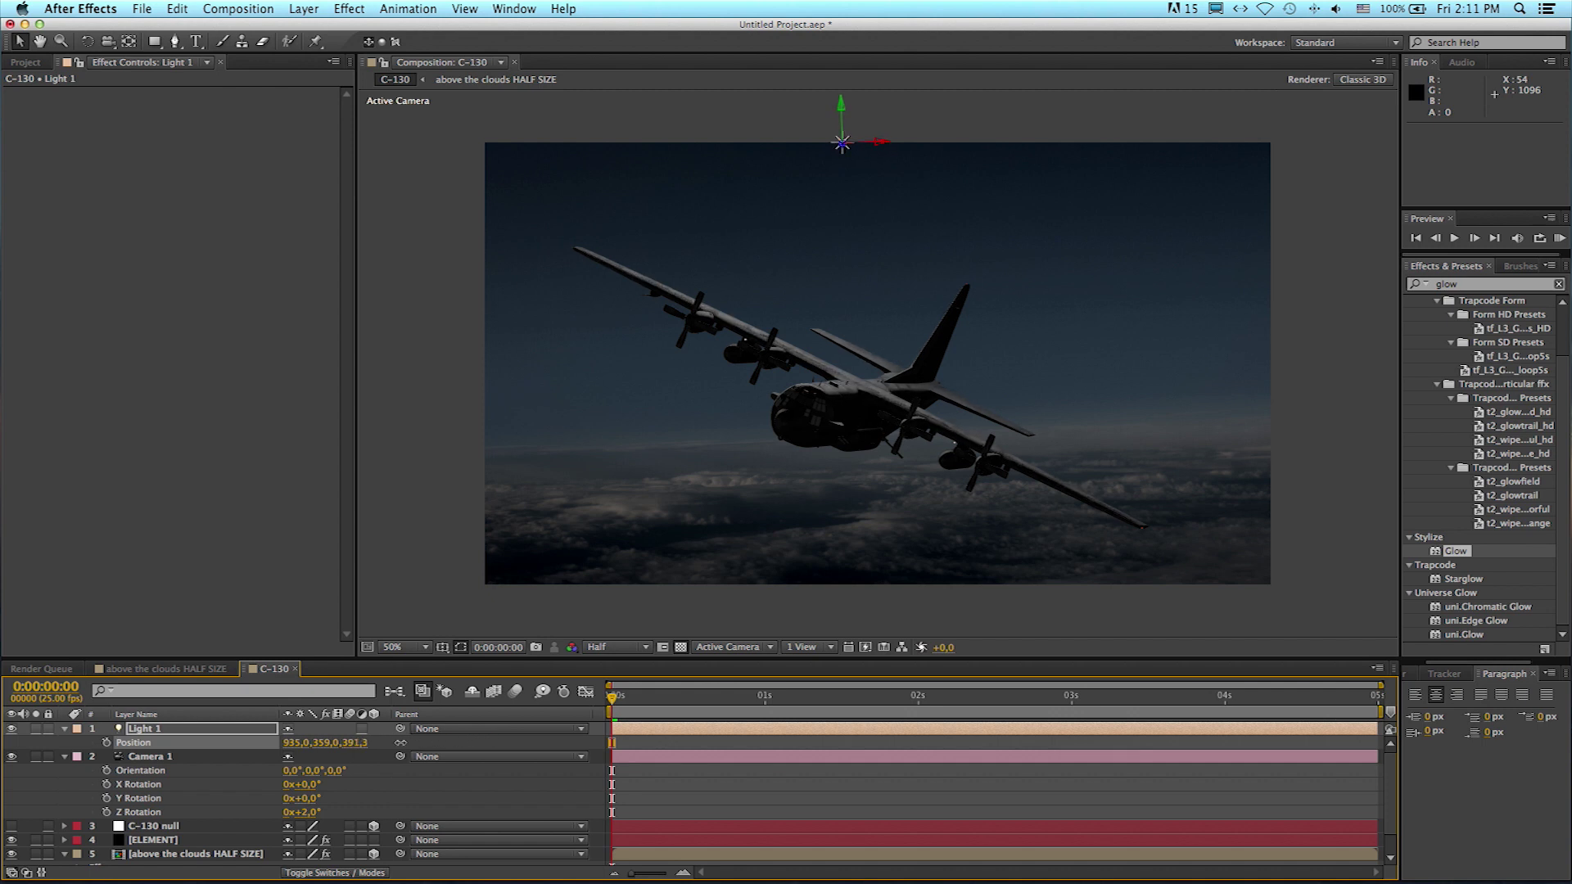
scroll(262, 774, "down", 2)
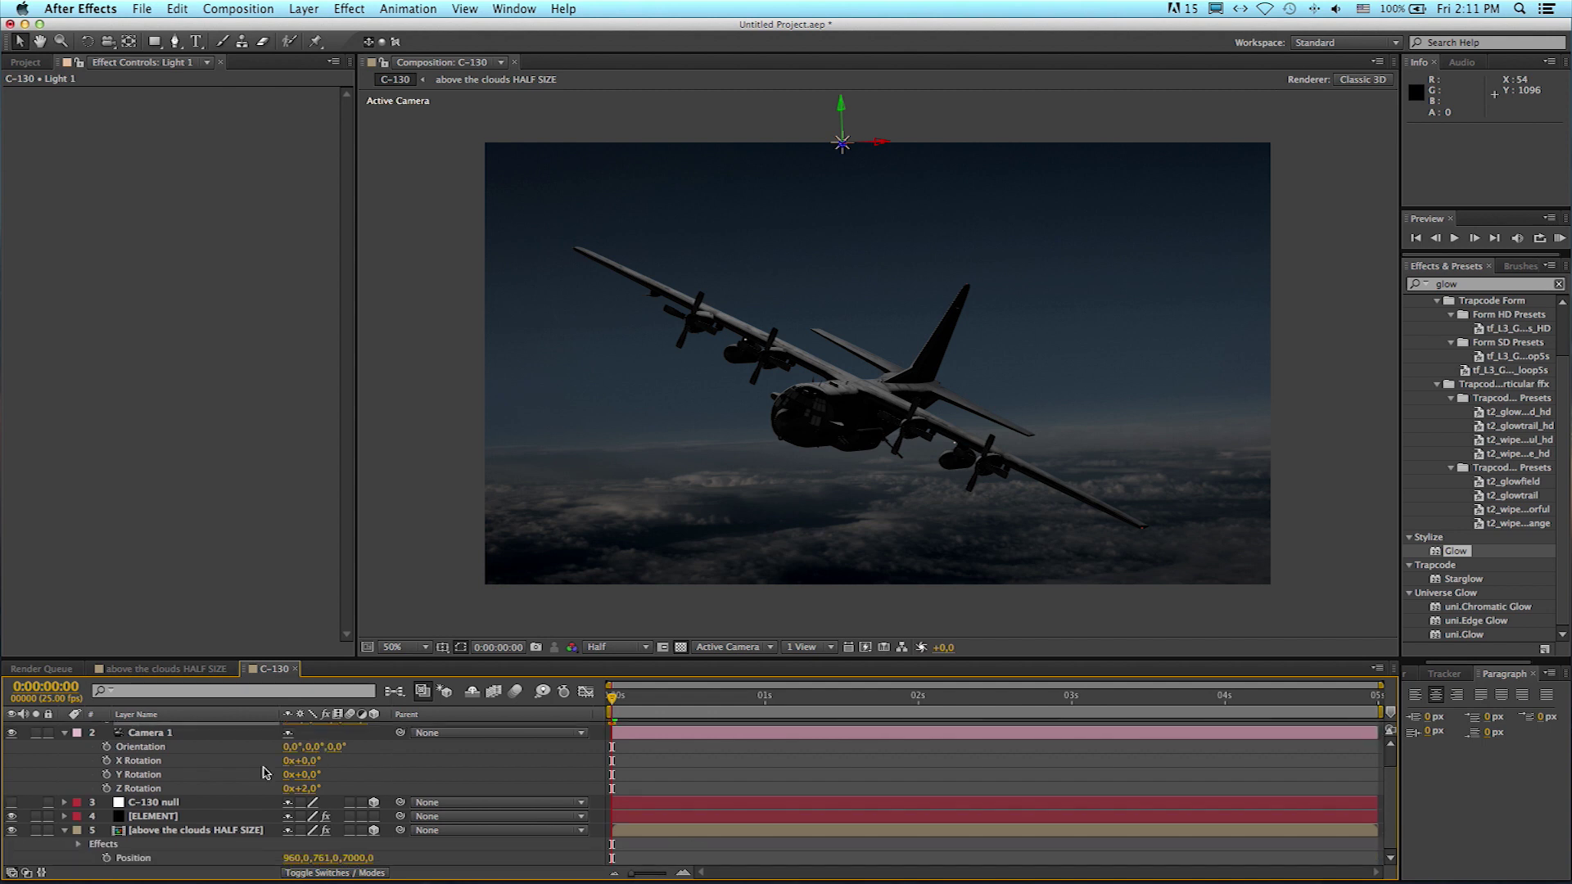
Step: In ELEMENT's Render Settings, set Shadow Mode to Ray-Traced and enable shadows
left_click(161, 817)
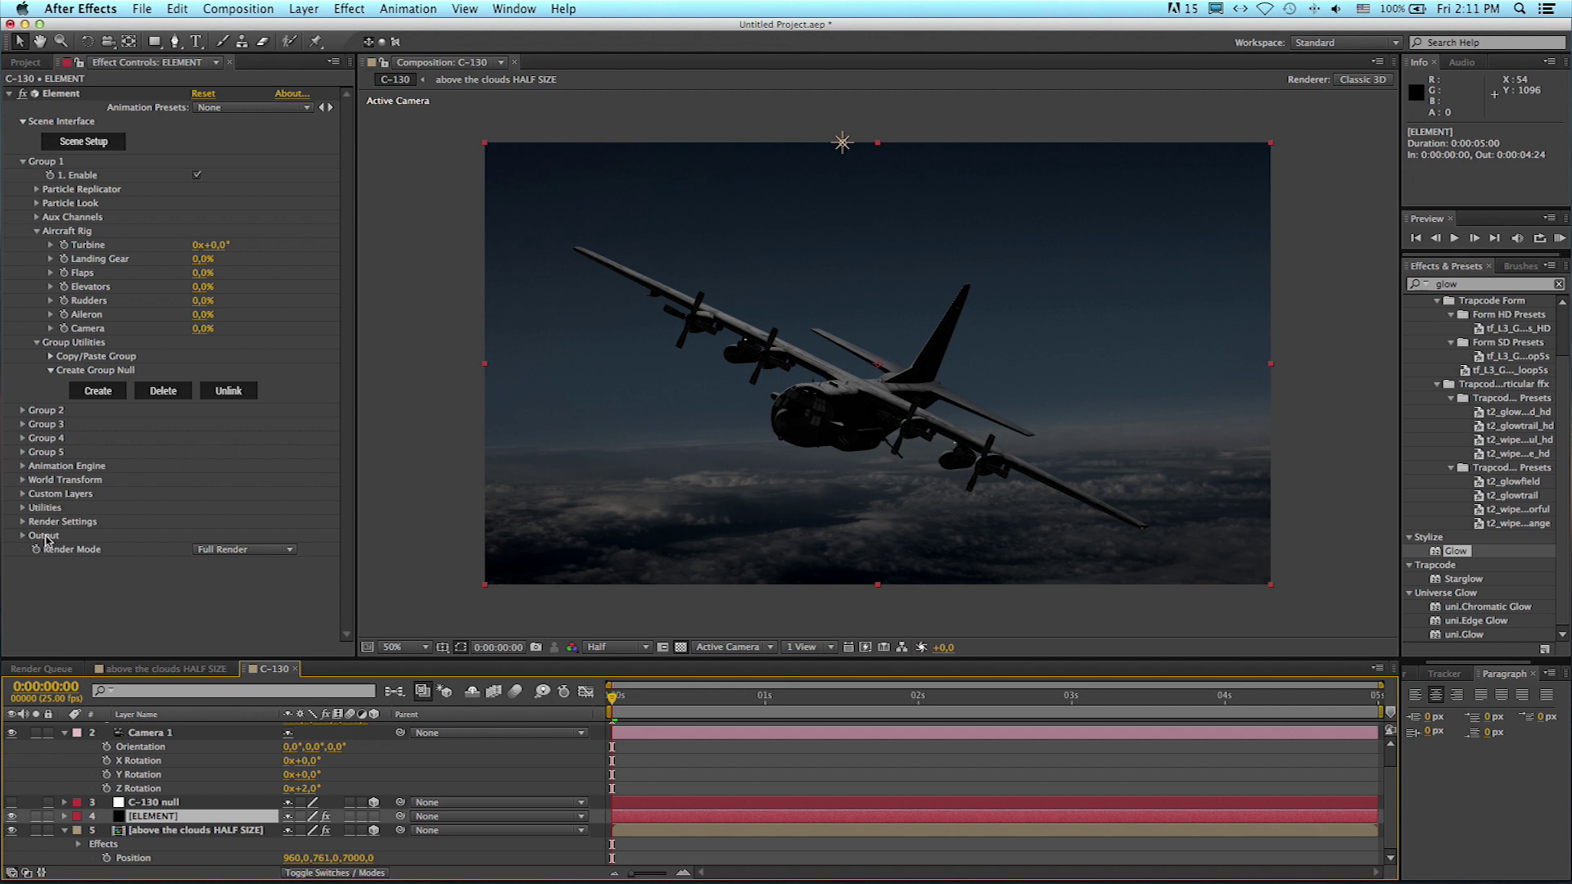
left_click(23, 522)
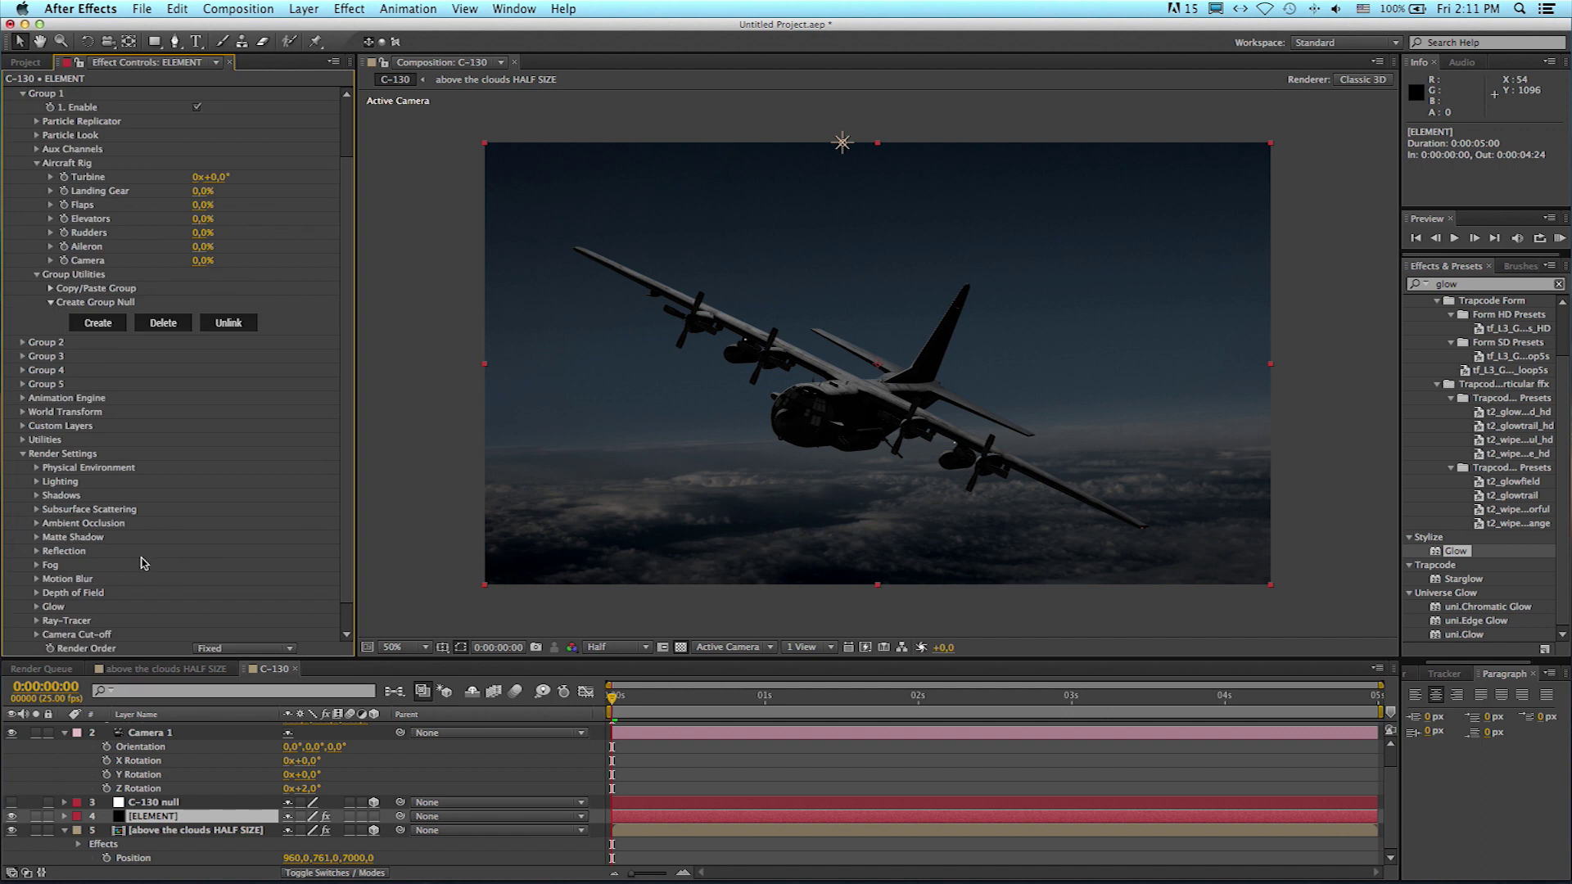
left_click(36, 496)
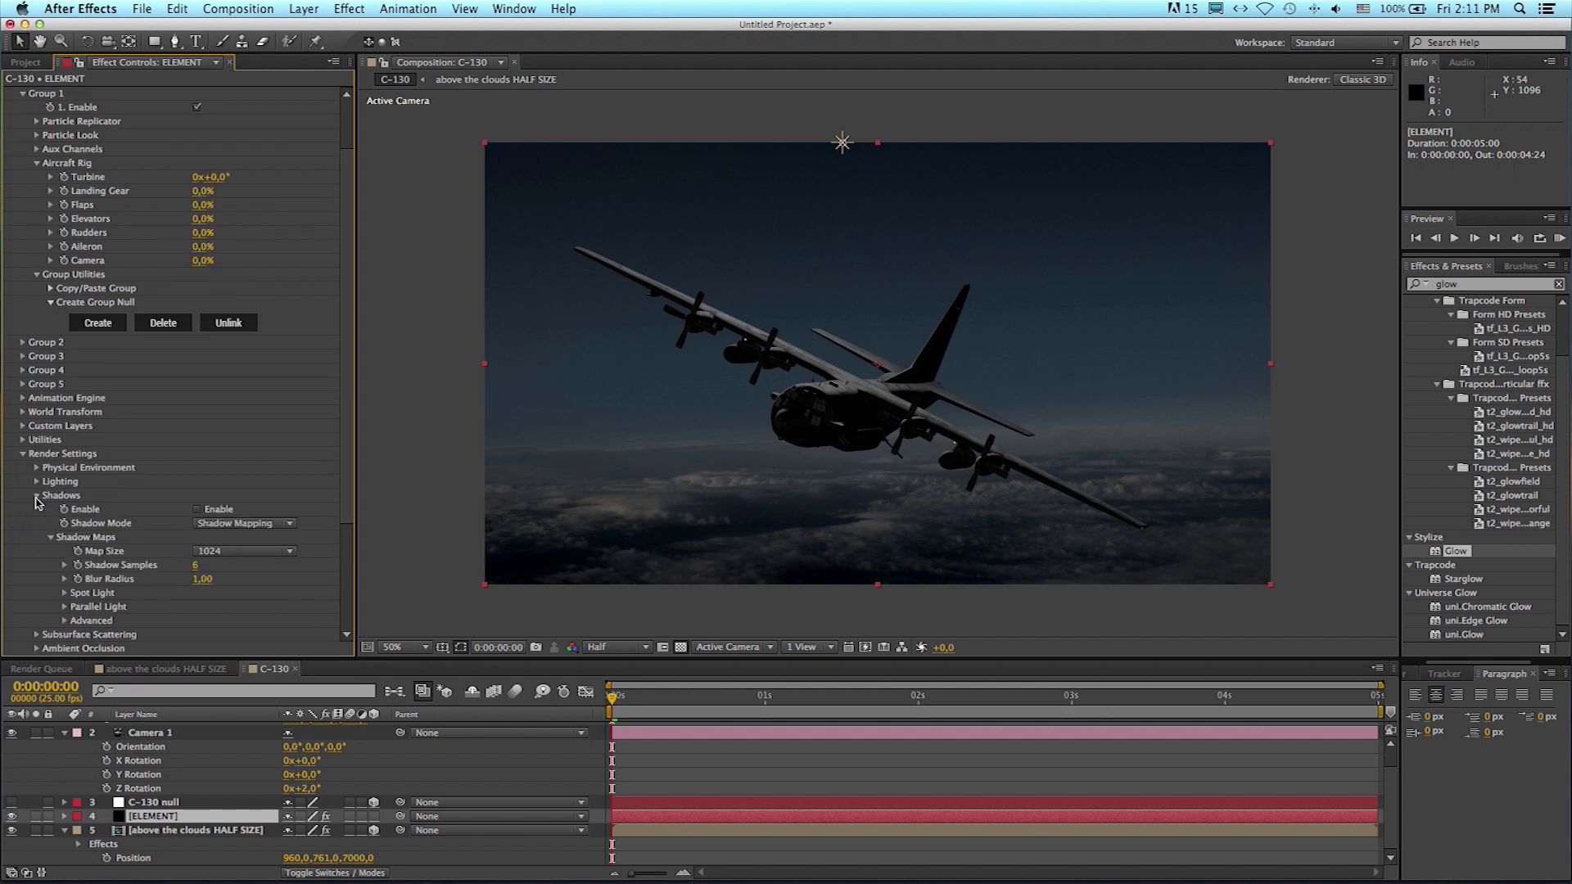
left_click(250, 531)
left_click(252, 557)
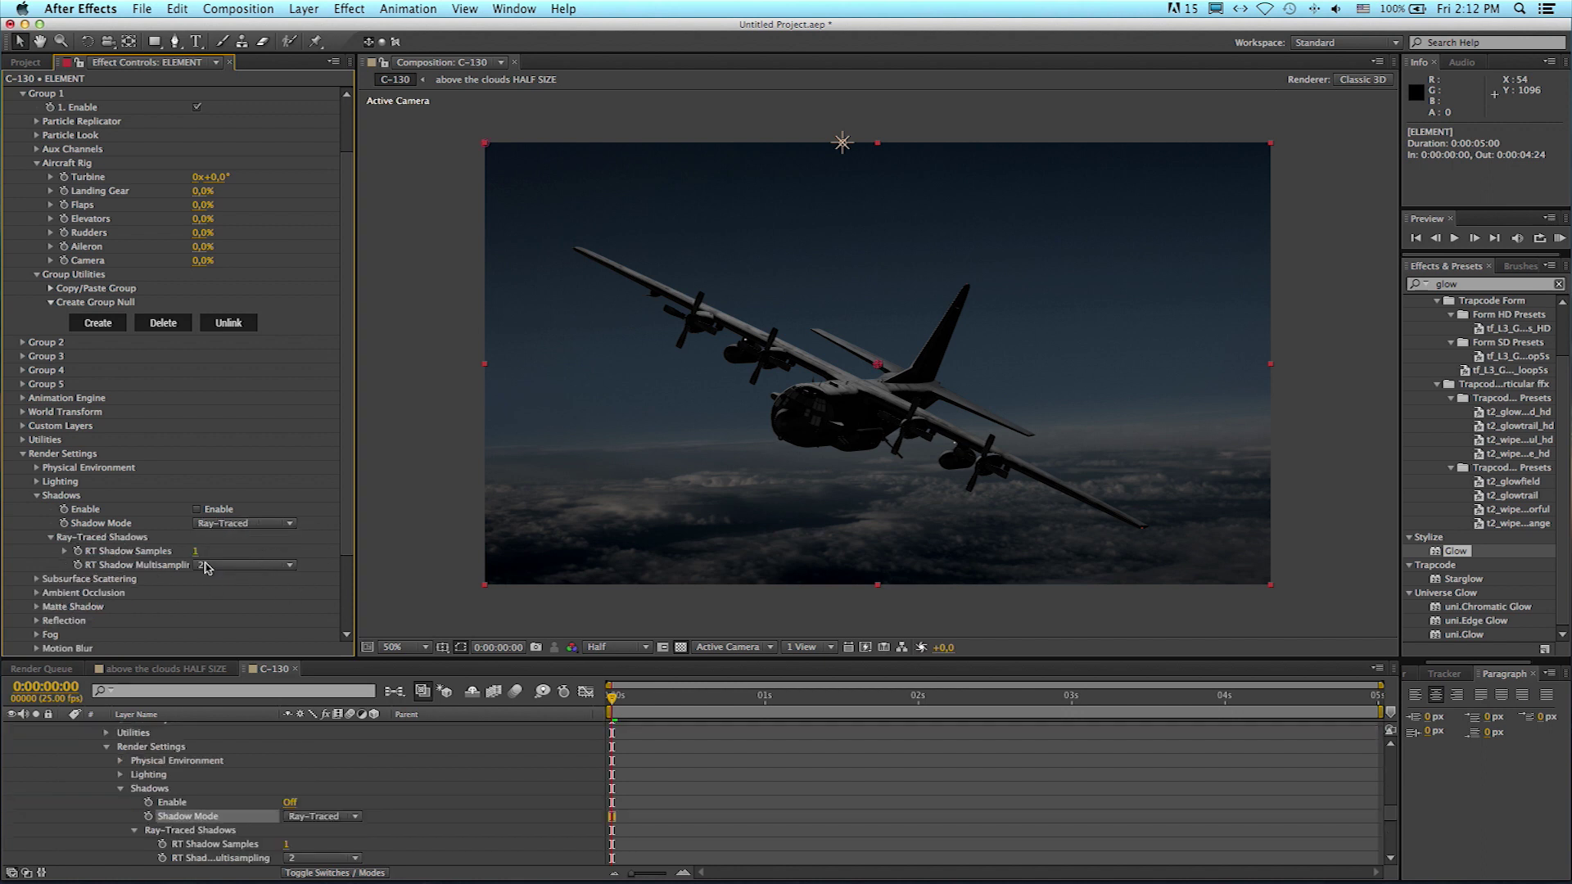
left_click(196, 511)
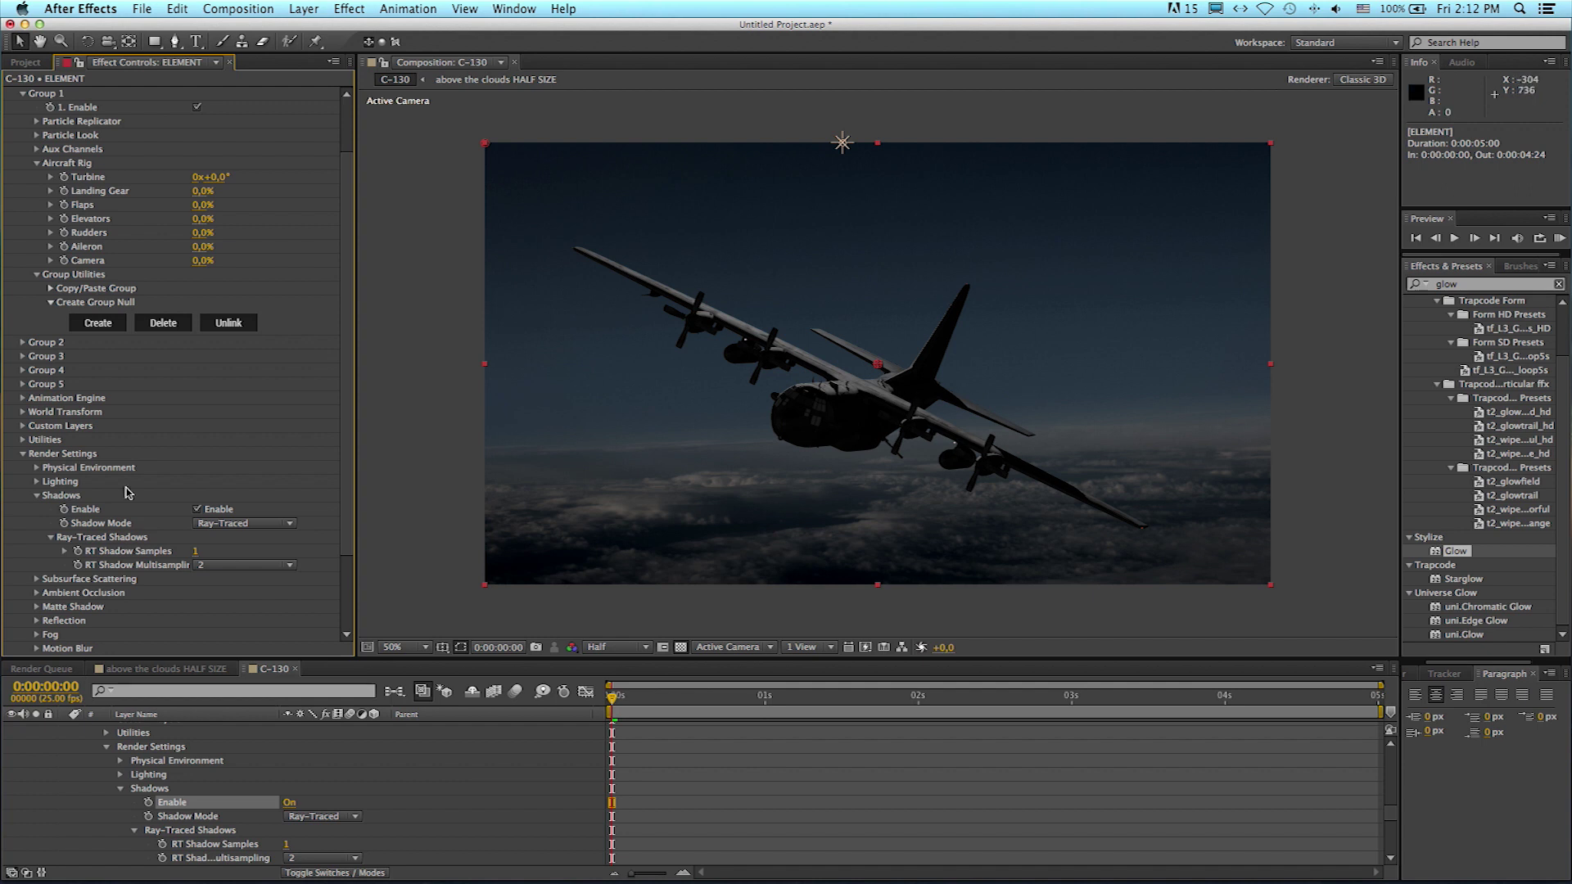
left_click(197, 511)
left_click(198, 510)
left_click(197, 510)
left_click(198, 510)
left_click(23, 454)
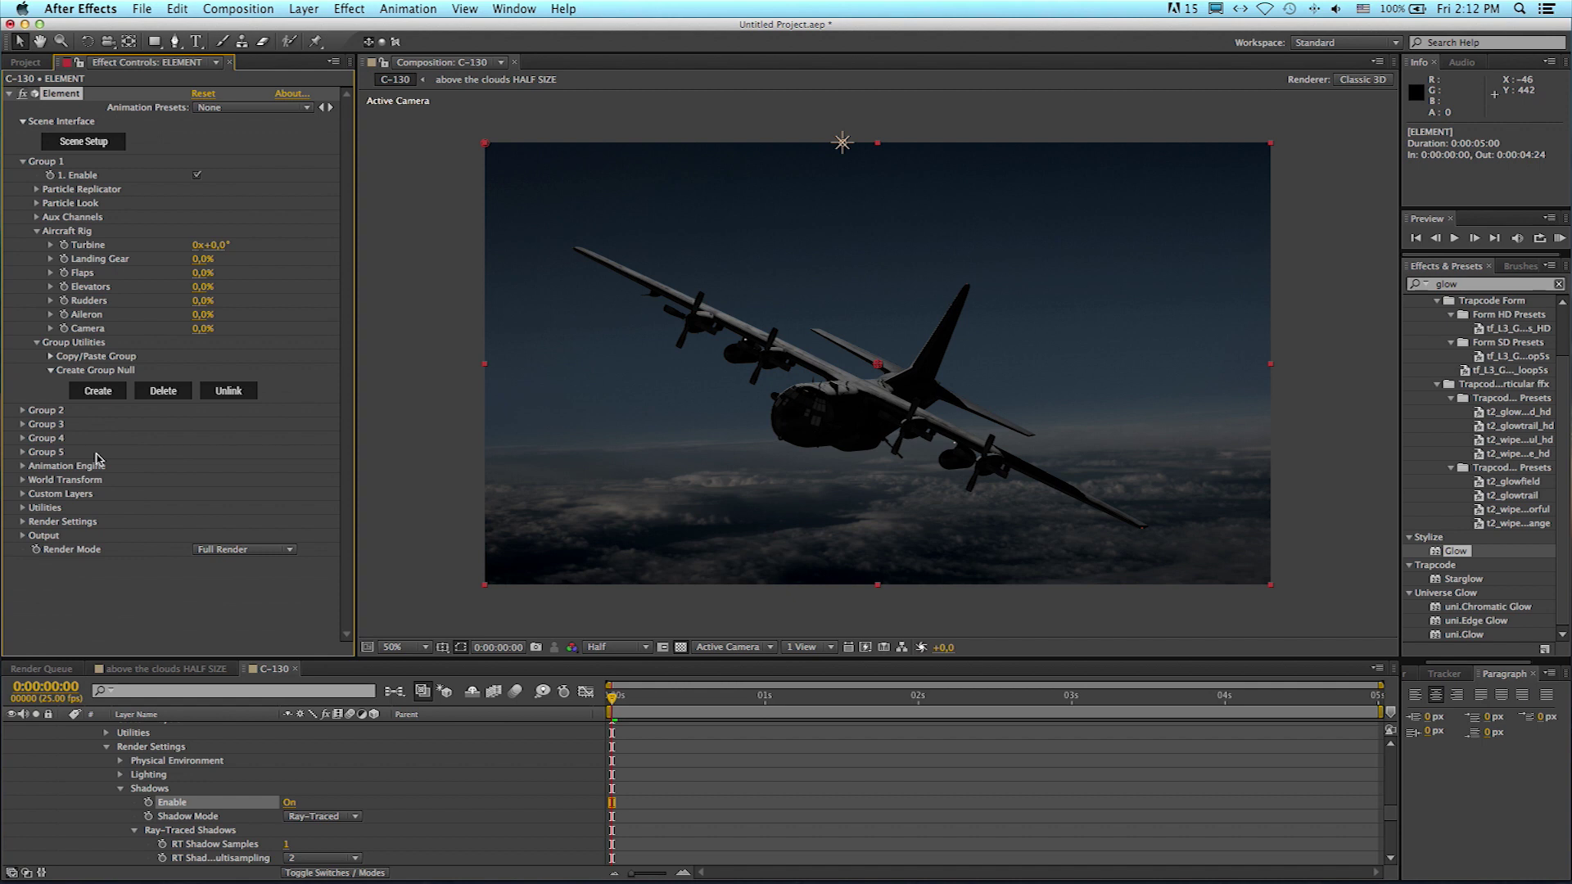
scroll(147, 730, "up", 10)
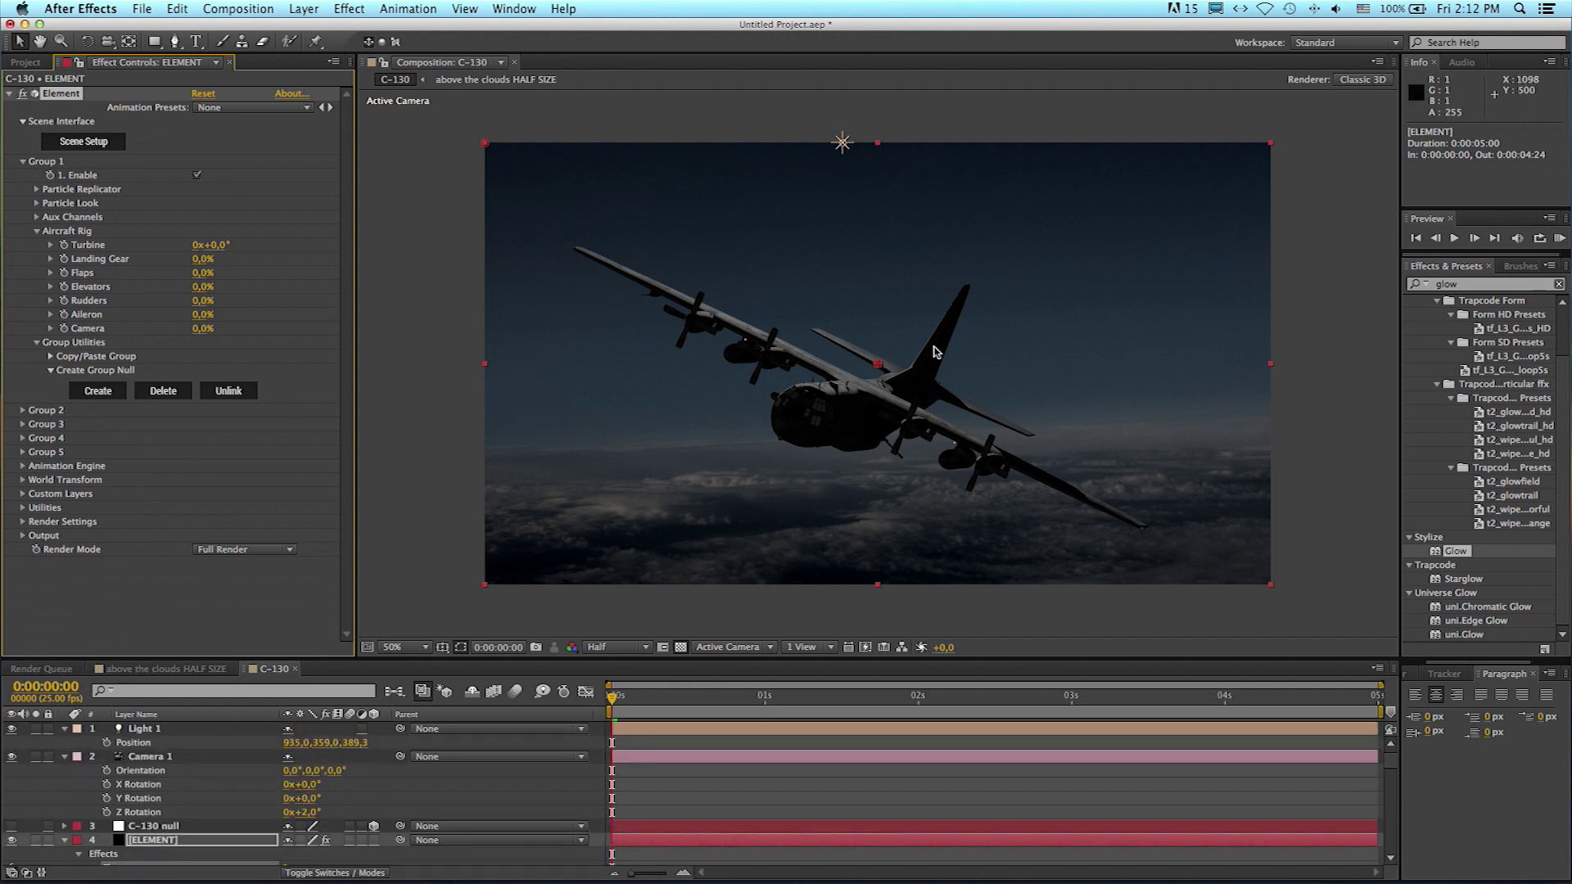
Step: Collapse the layer properties and rename Light 1 to 'key'
left_click(64, 757)
left_click(64, 729)
left_click(64, 771)
left_click(64, 784)
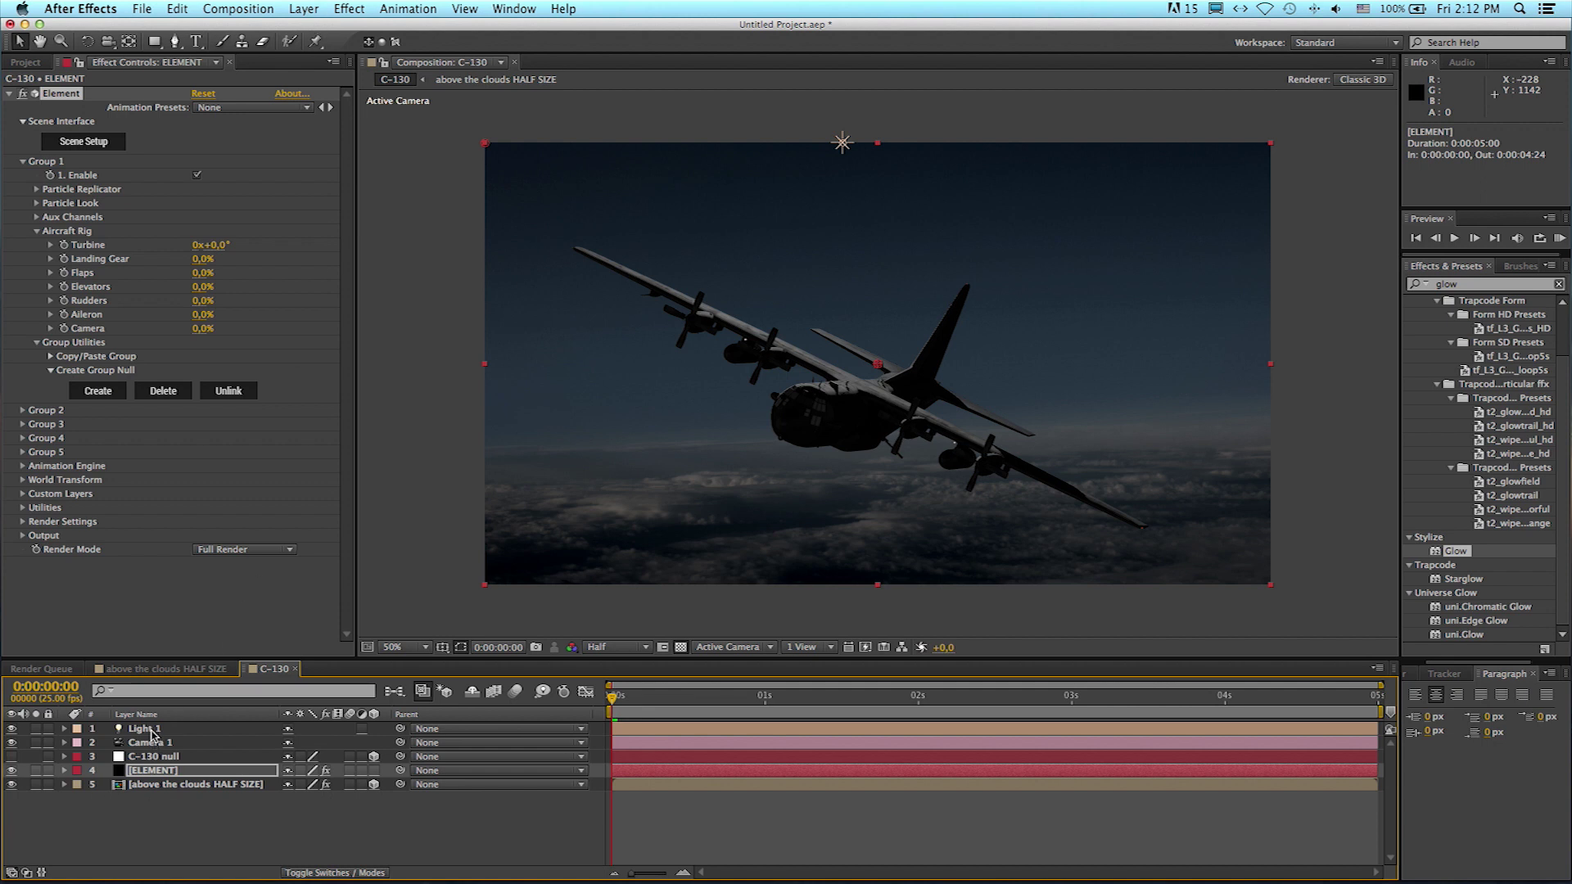
left_click(150, 732)
key("Return")
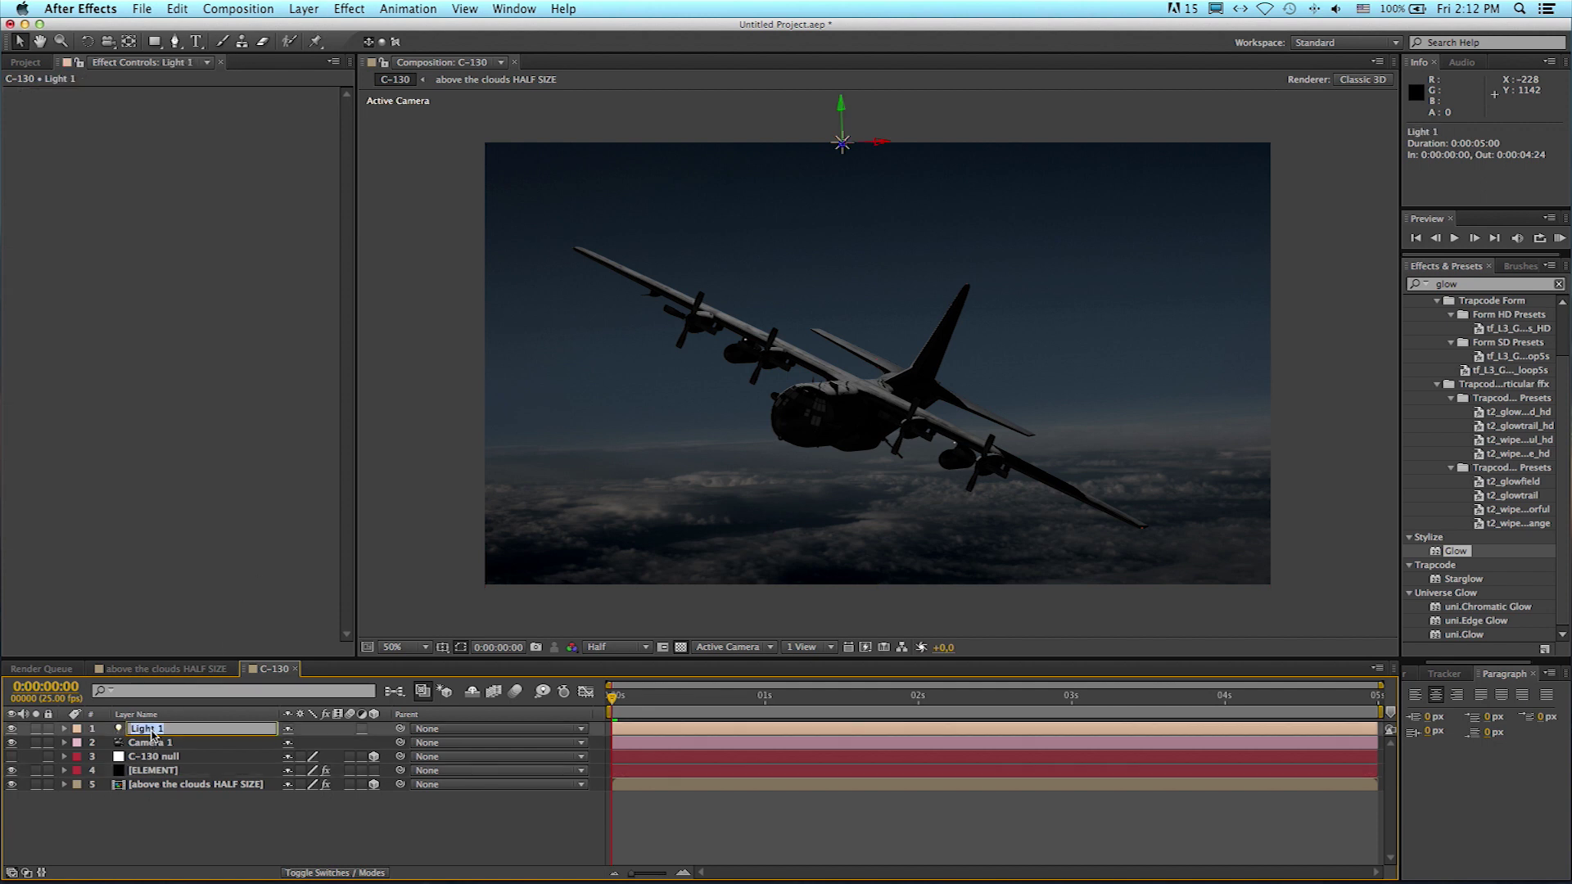
type("key")
key("Return")
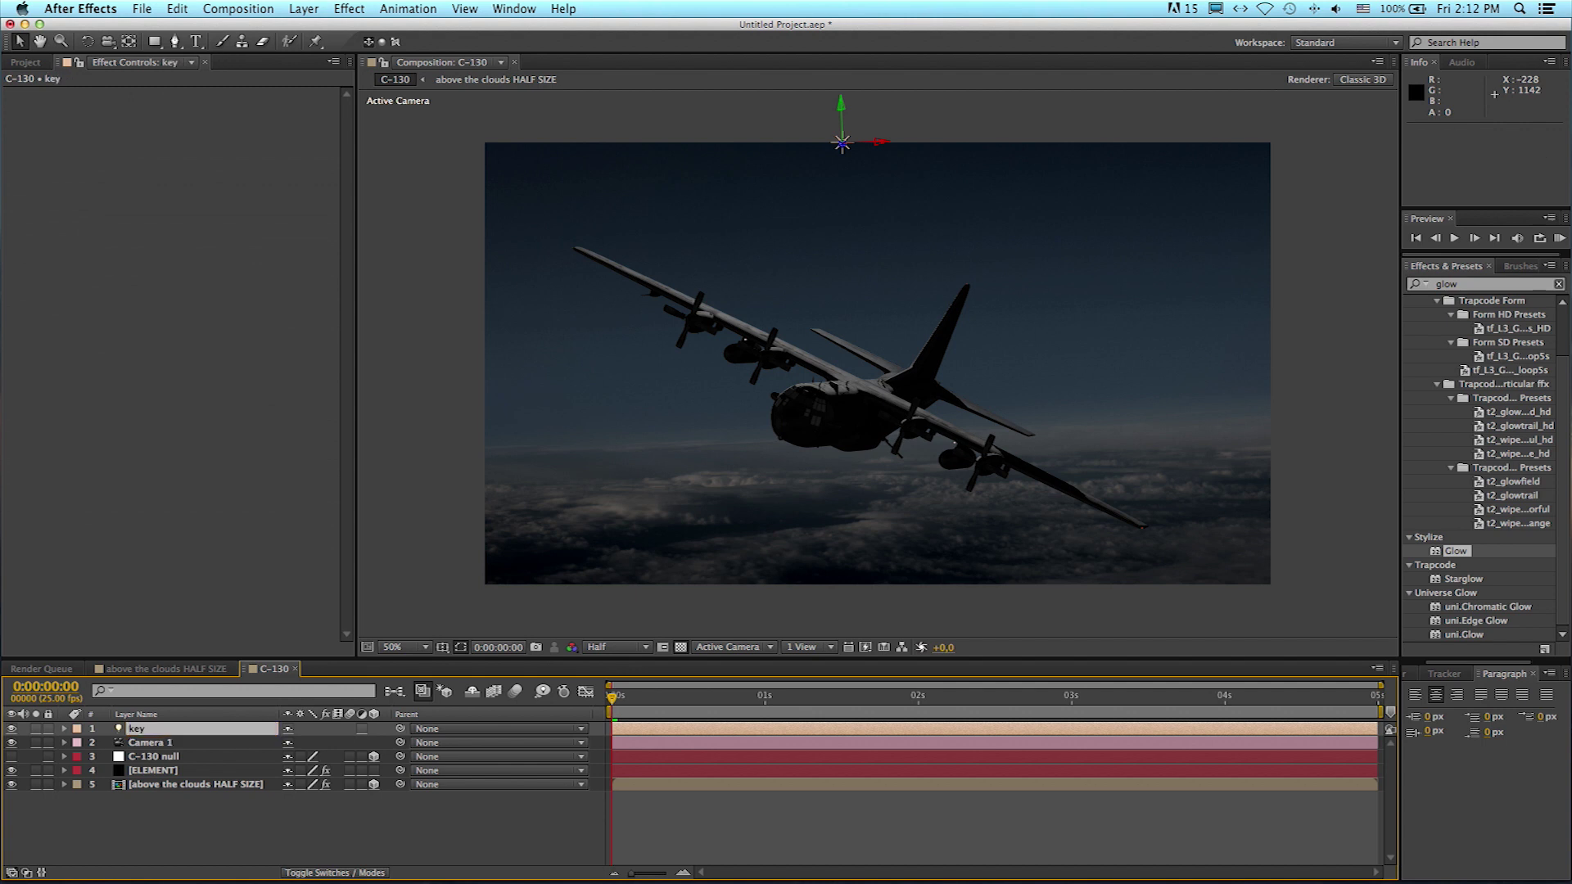
Step: Add an Ambient light tinted a dark blue sampled from the sky
left_click(304, 9)
mouse_move(324, 30)
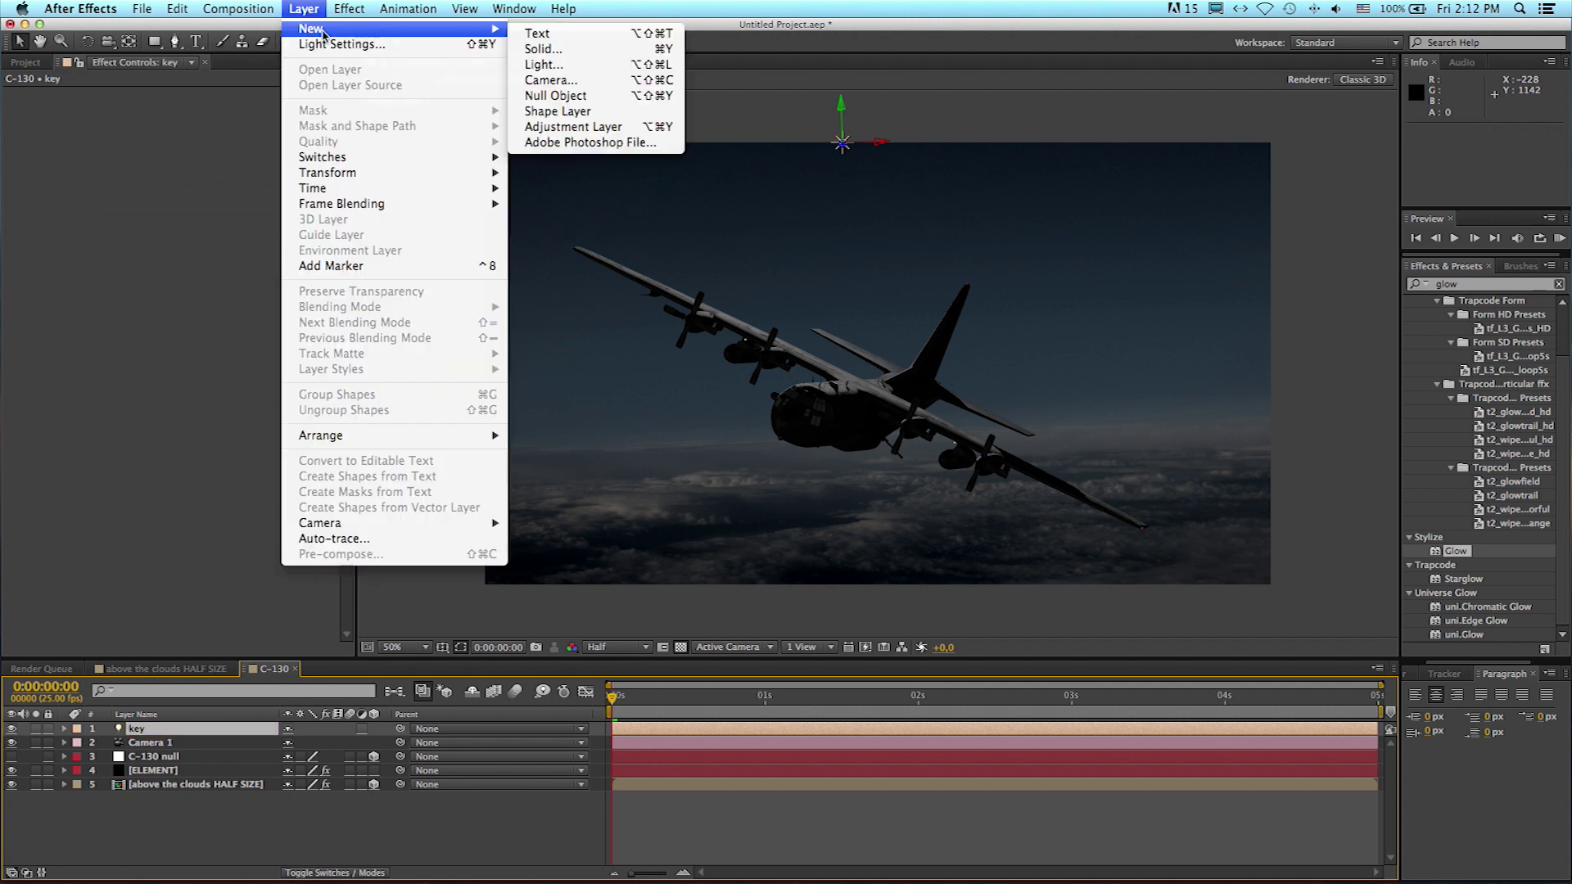
left_click(562, 64)
left_click(305, 157)
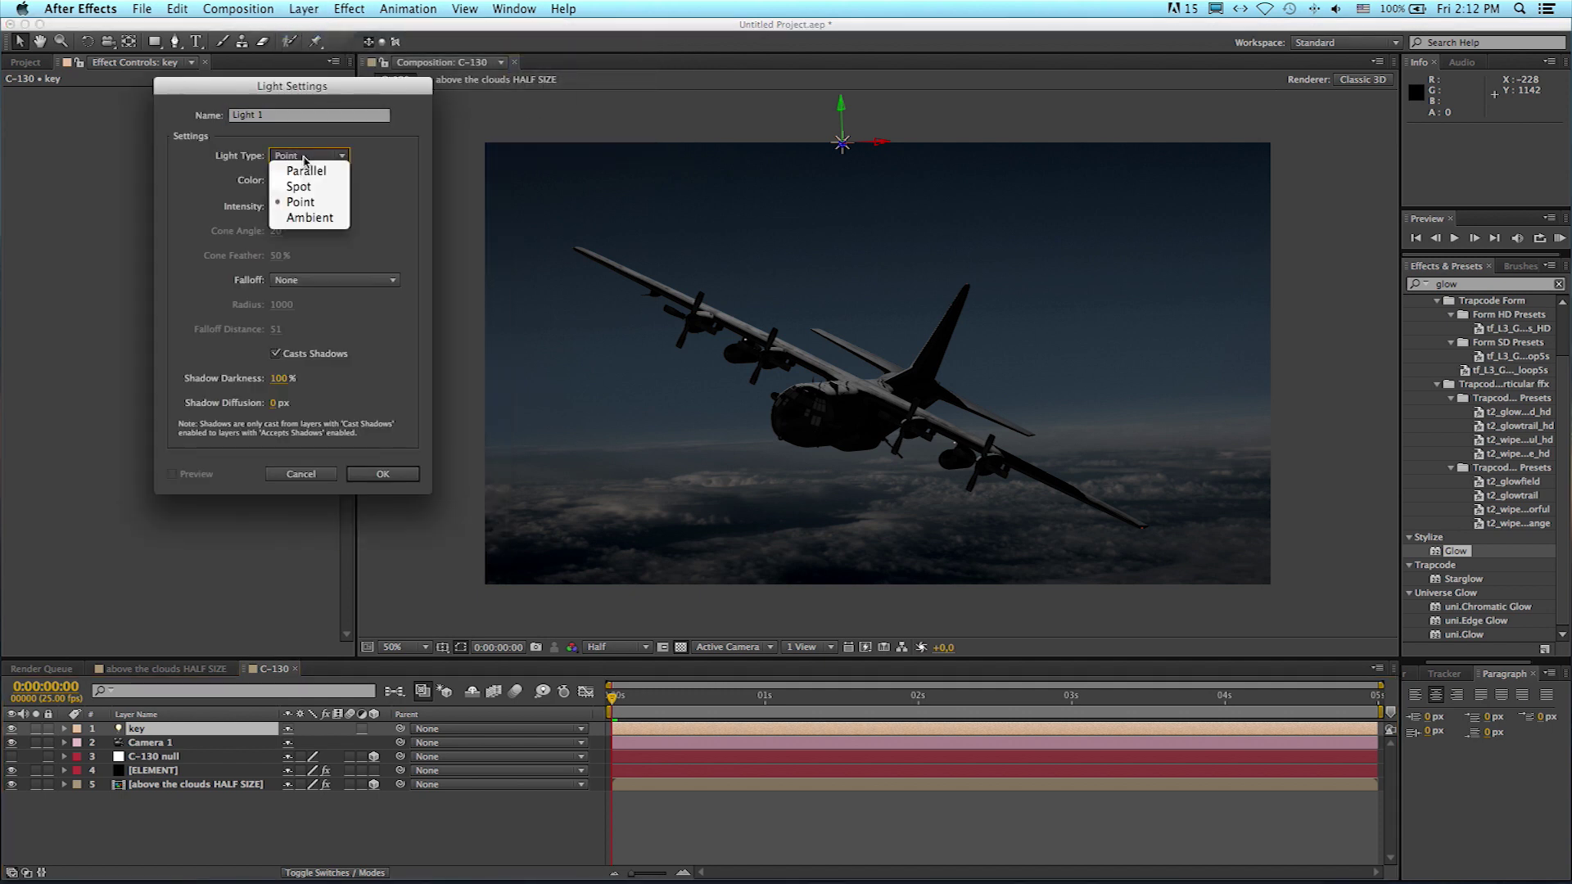
left_click(304, 219)
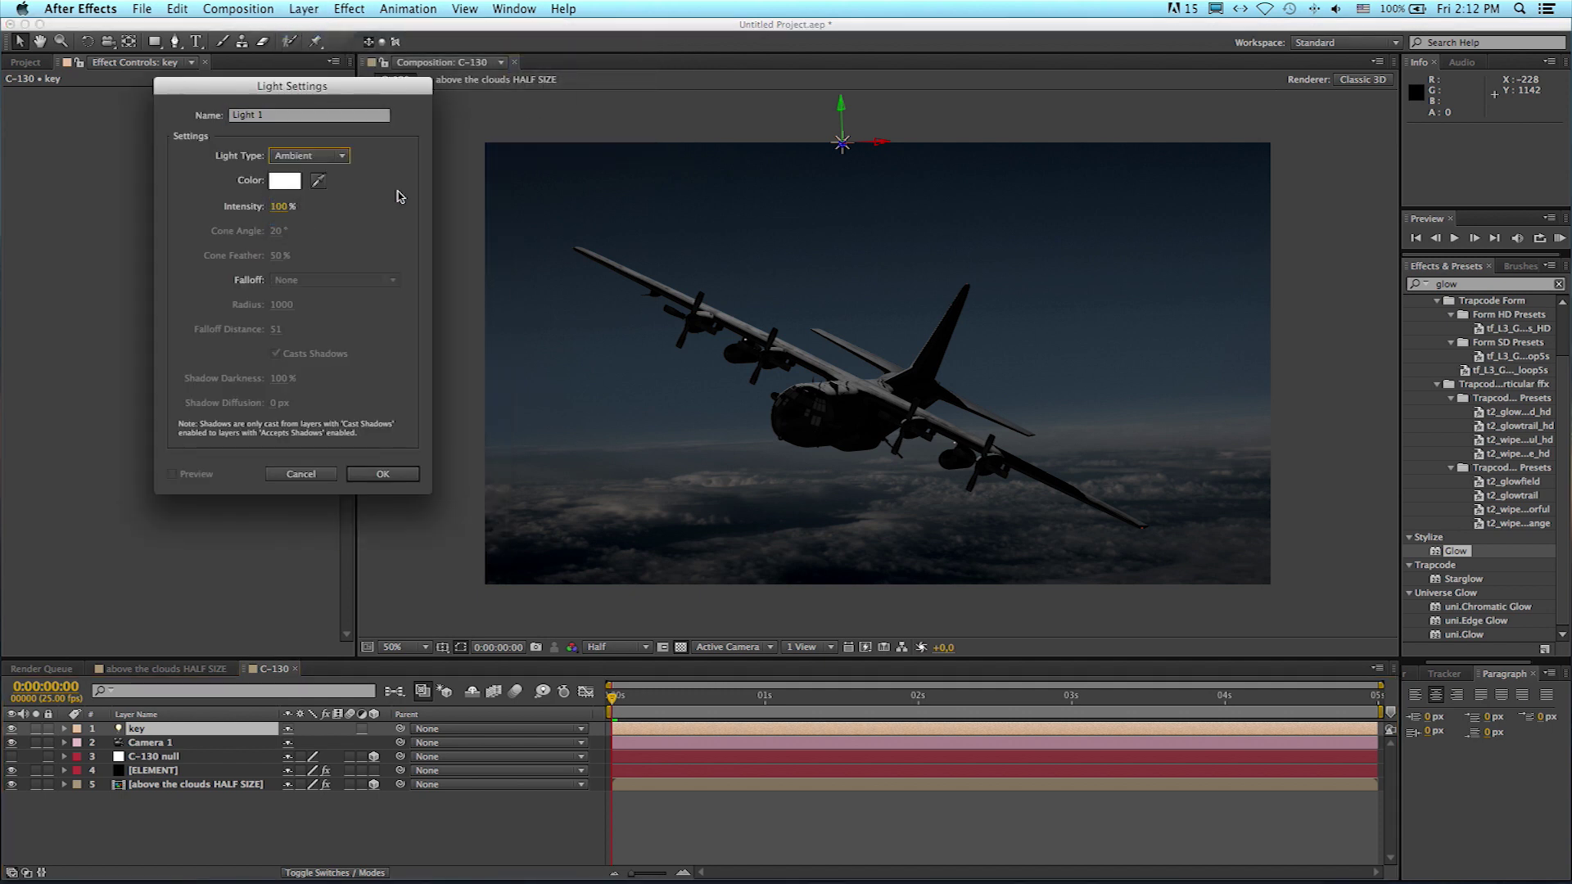
left_click(320, 180)
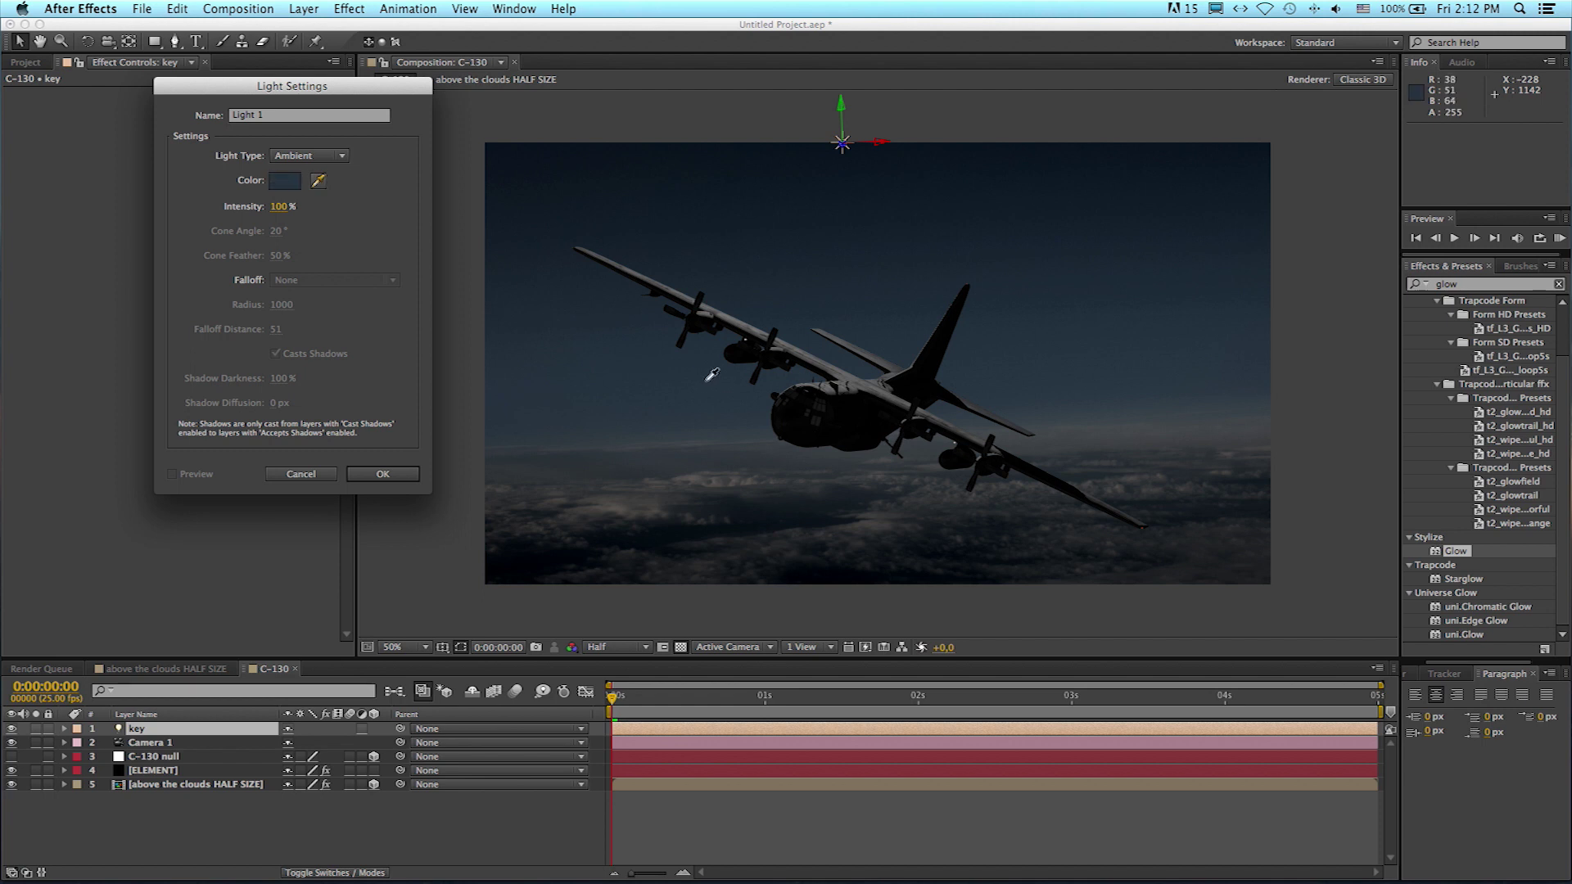
left_click(656, 366)
left_click(384, 475)
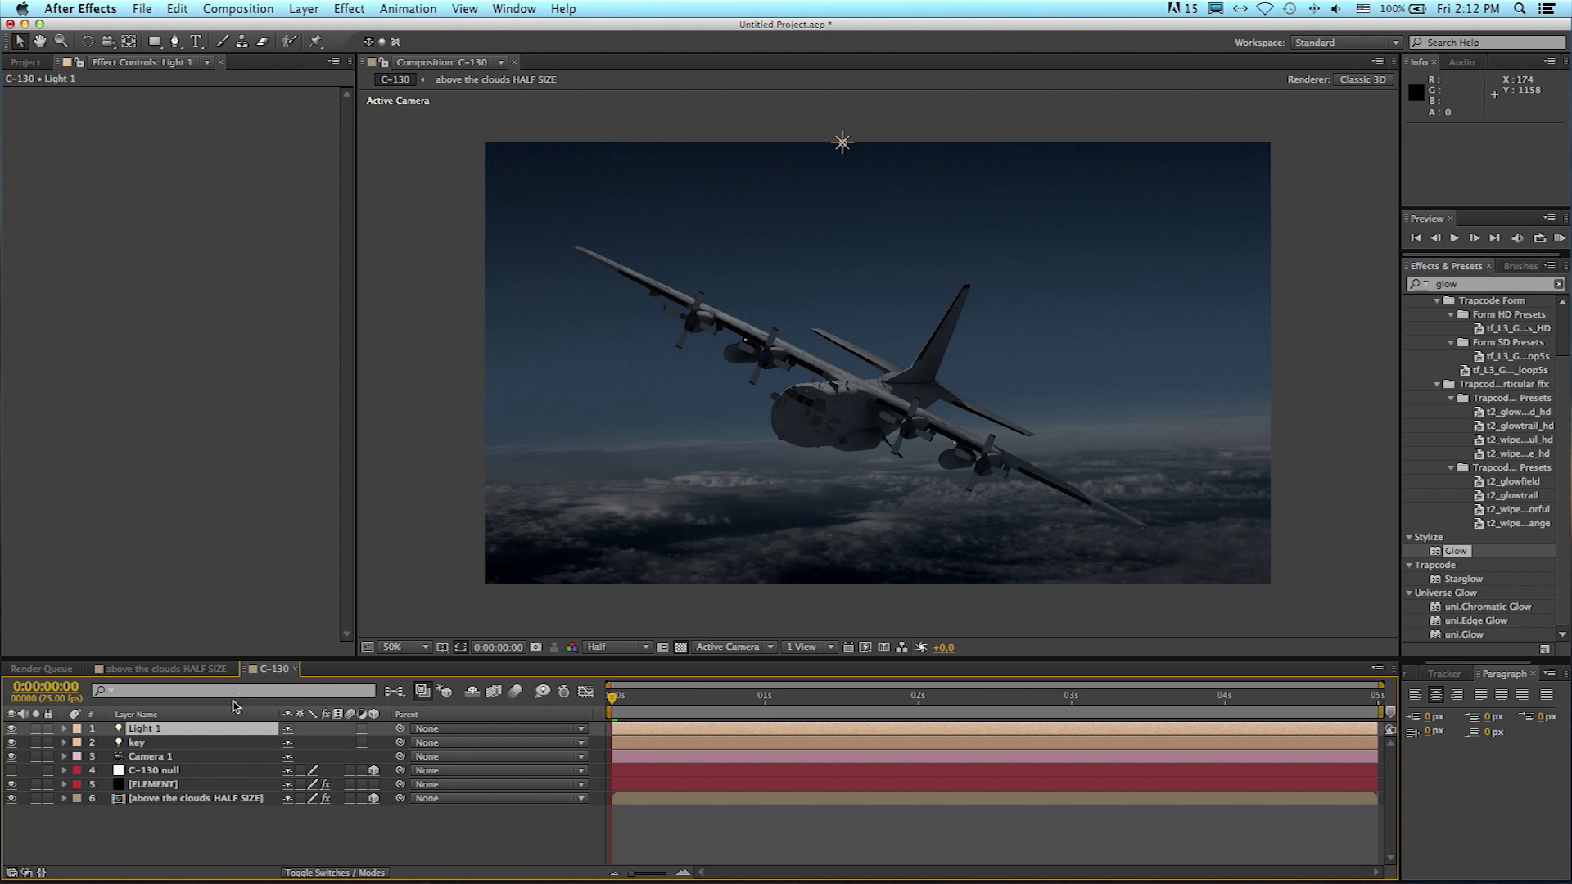
Step: Rename the new light layer to 'ambient'
left_click(153, 731)
key("Return")
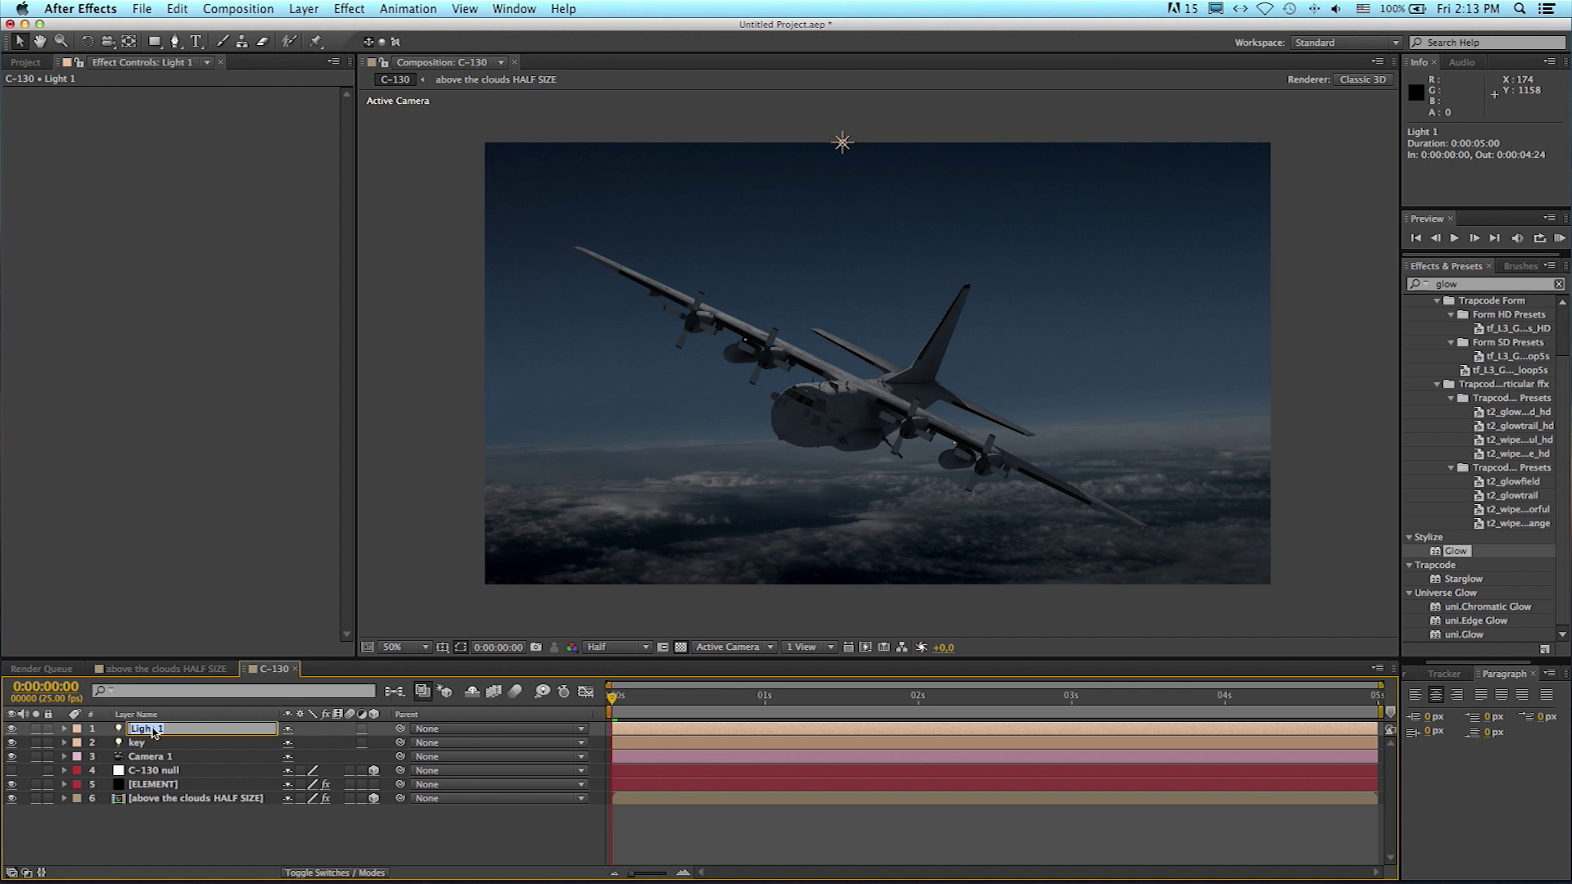
type("ambient")
key("Return")
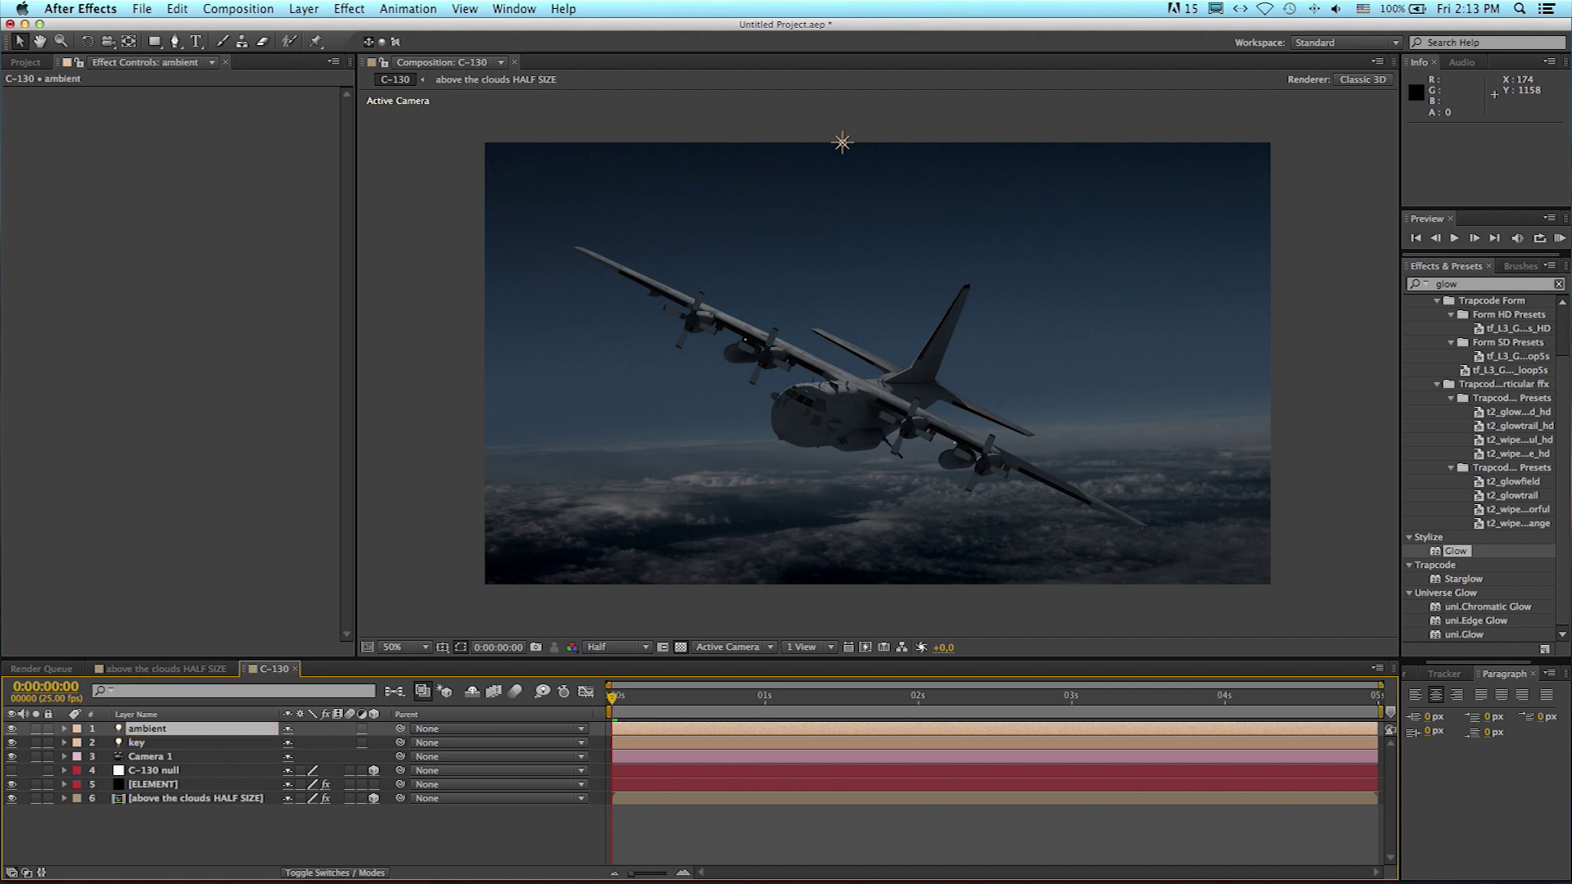
Step: Set the ambient light's Intensity to 25%, then lower it to 10%
key("t")
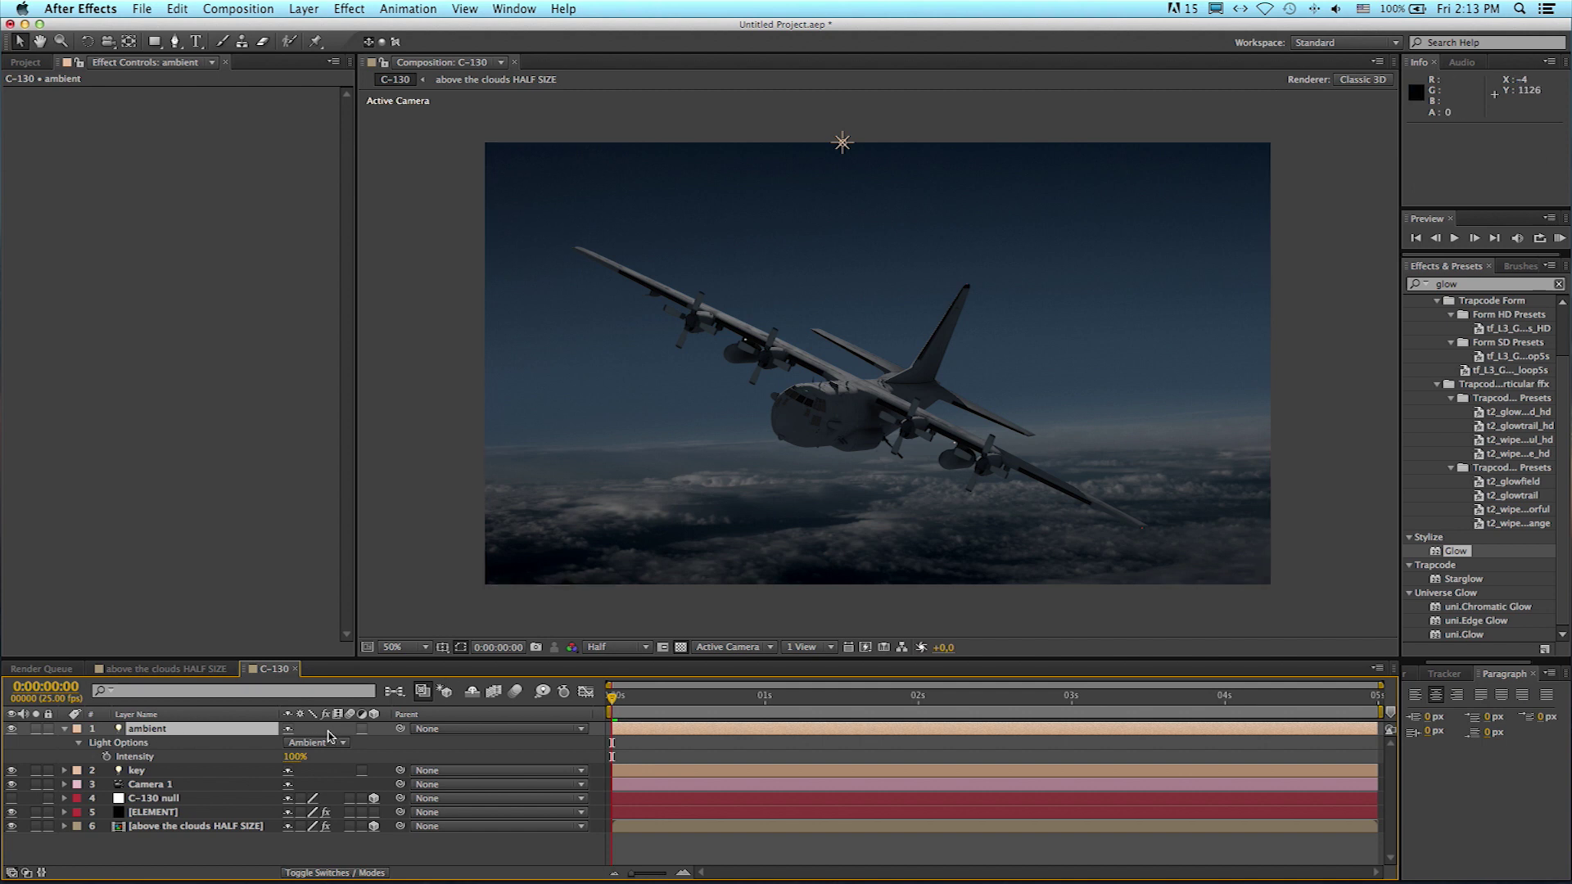
left_click(295, 758)
type("25")
key("Return")
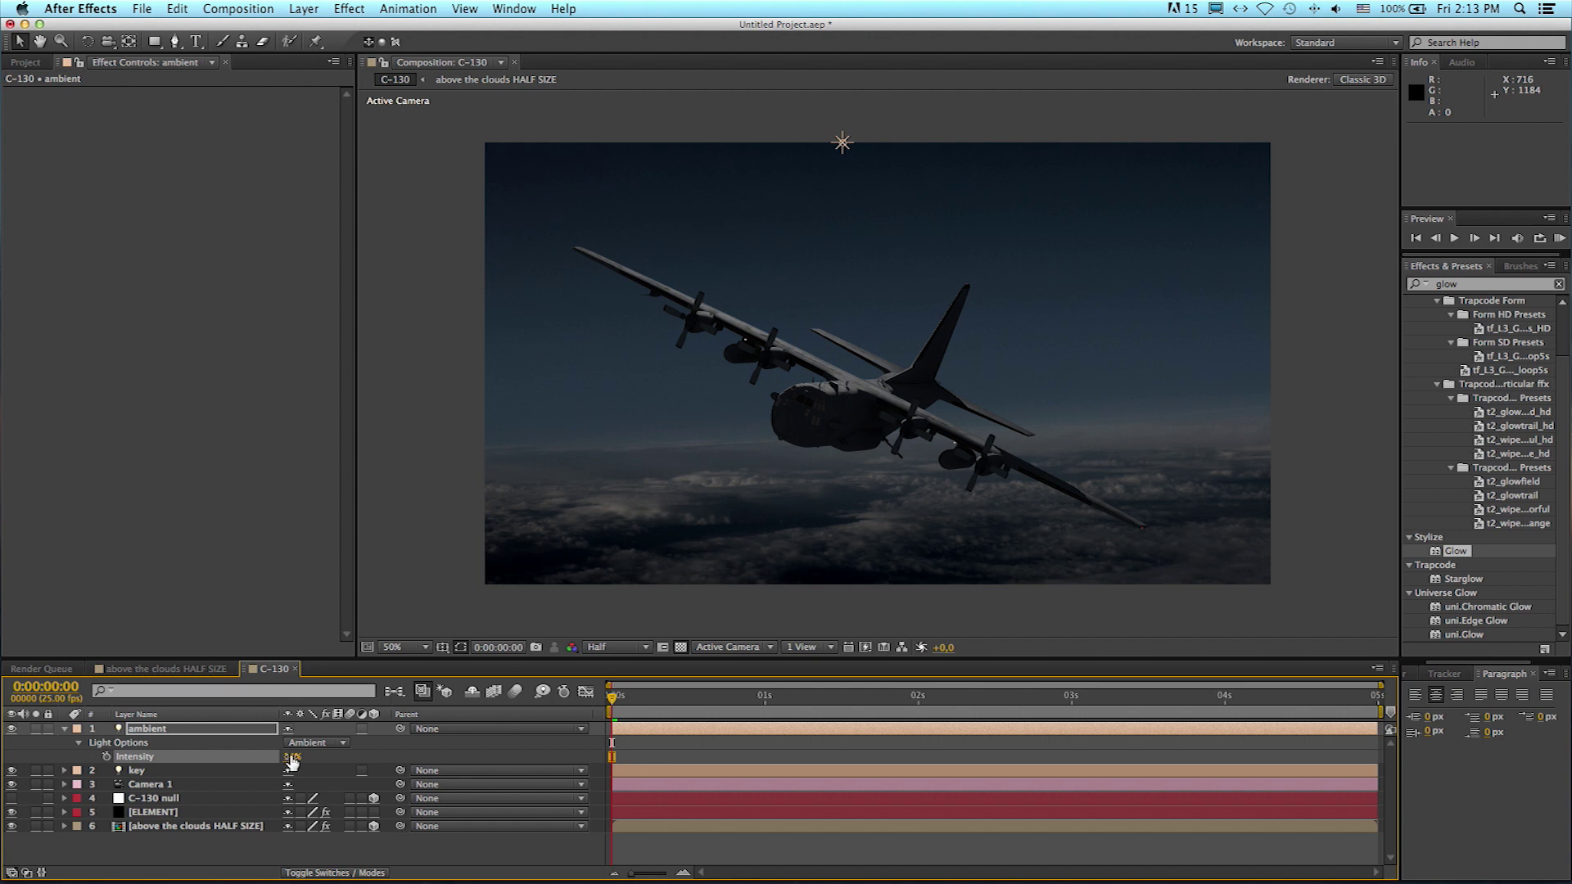
left_click(293, 757)
type("10")
key("Return")
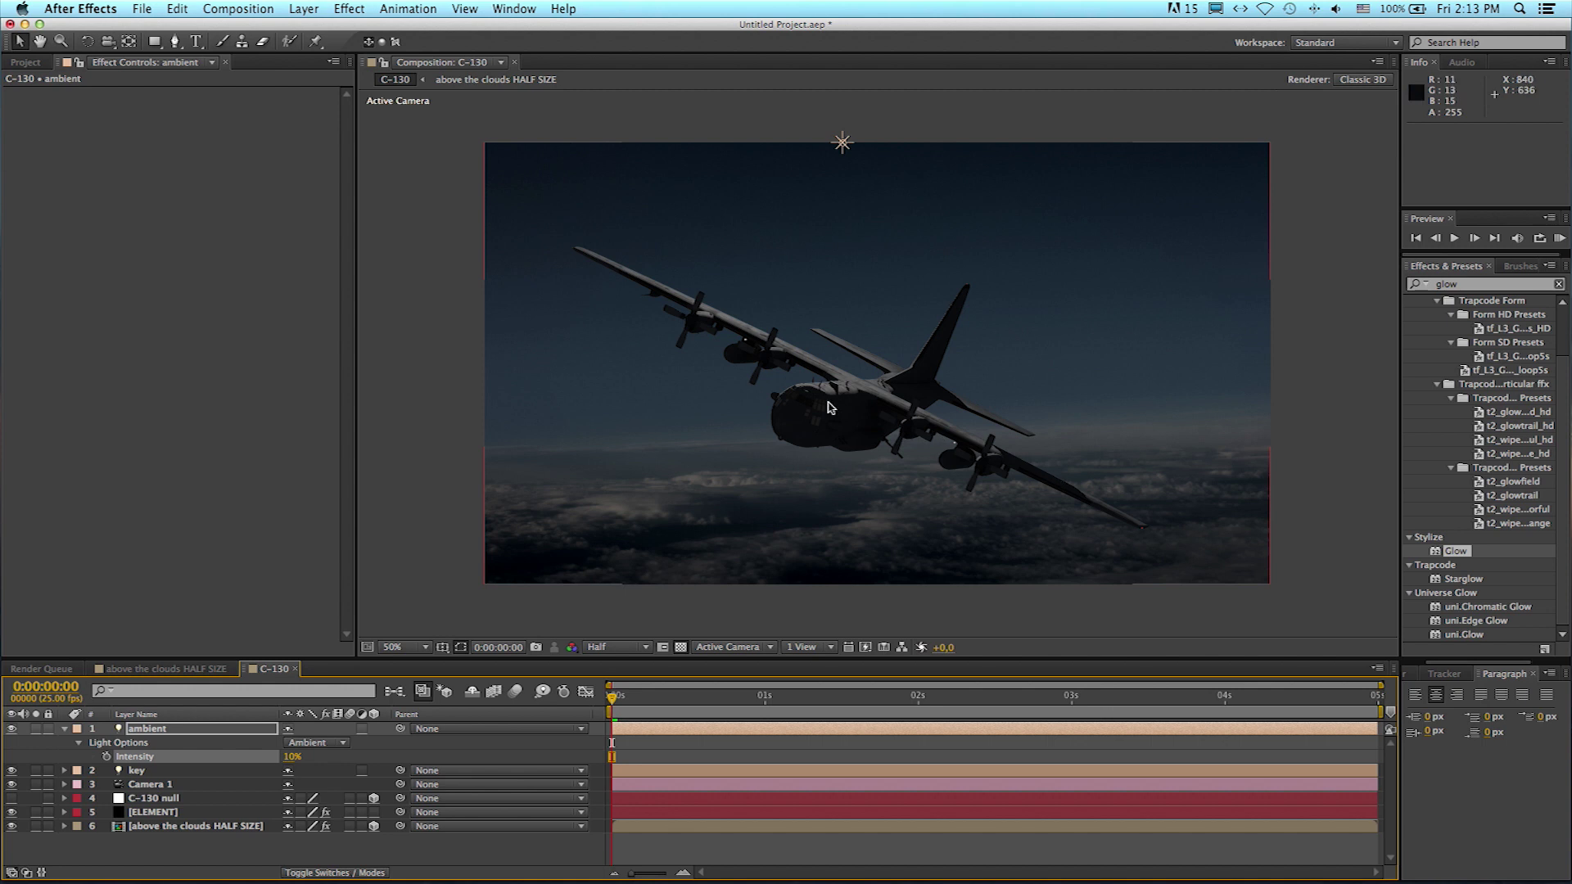
left_click(176, 814)
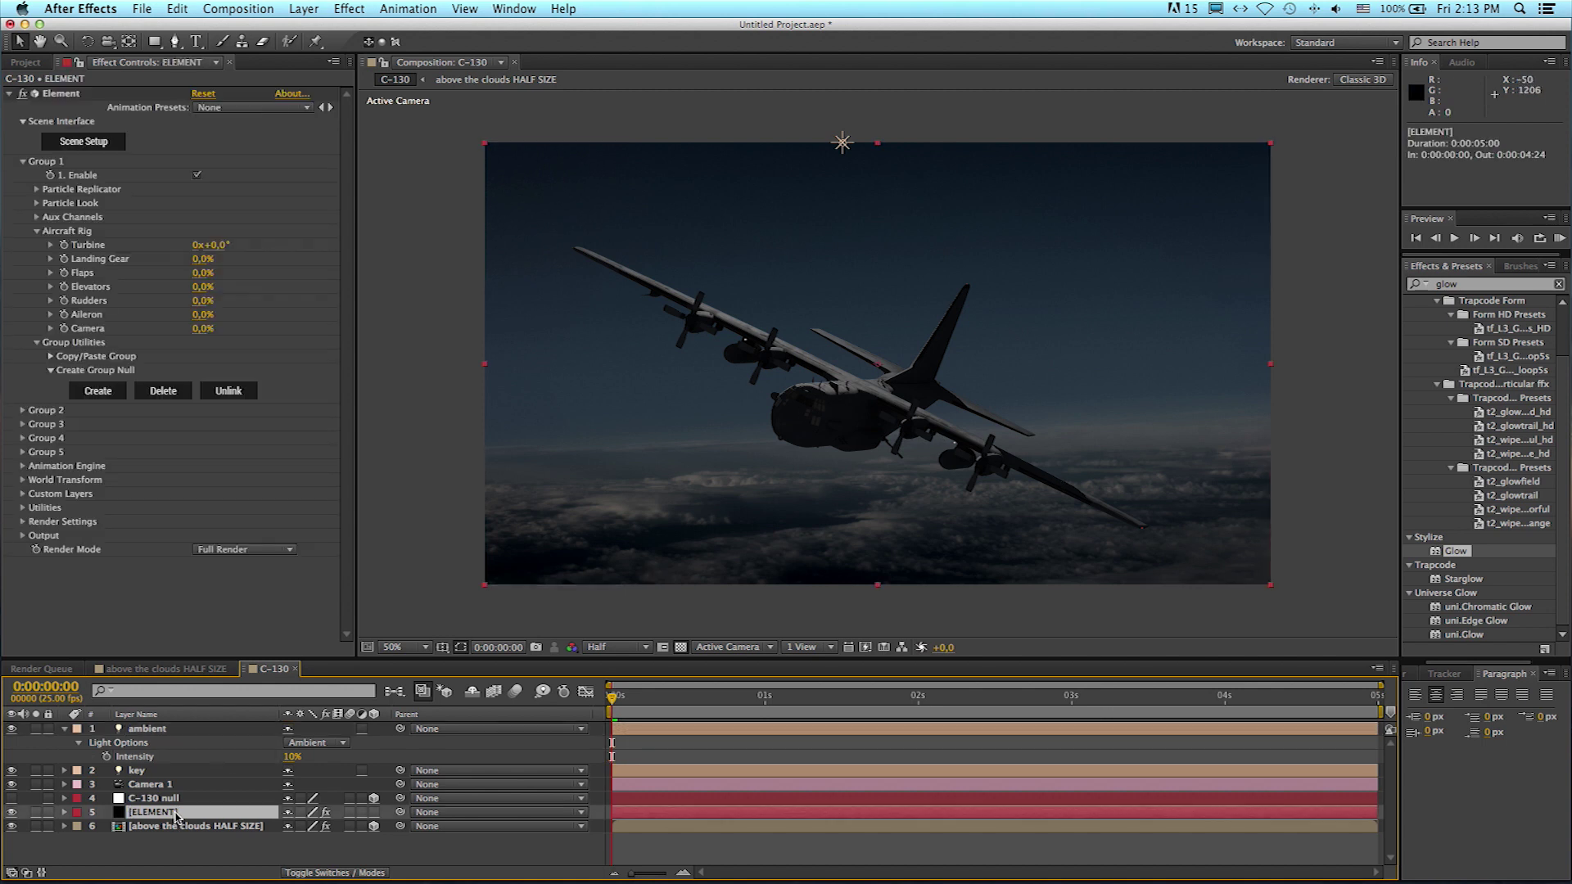
Step: In Element 3D Scene Setup, set the Ground_Assault Body material's Illumination Intensity to 0%
left_click(70, 143)
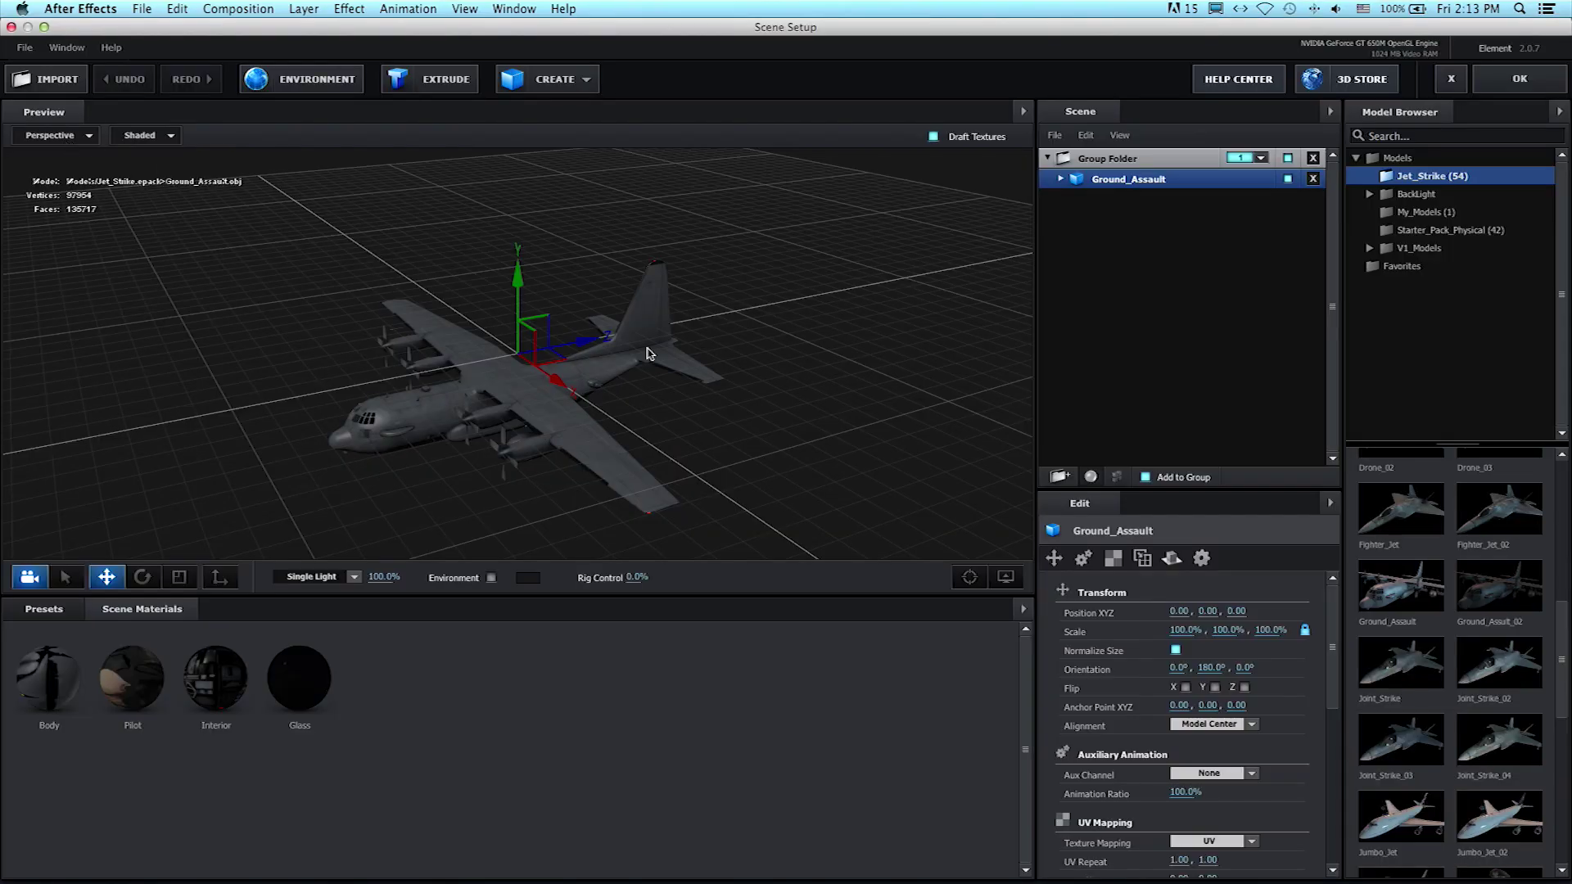
mouse_move(599, 439)
left_mouse_down()
mouse_move(620, 363)
mouse_move(534, 452)
mouse_move(586, 451)
left_mouse_up()
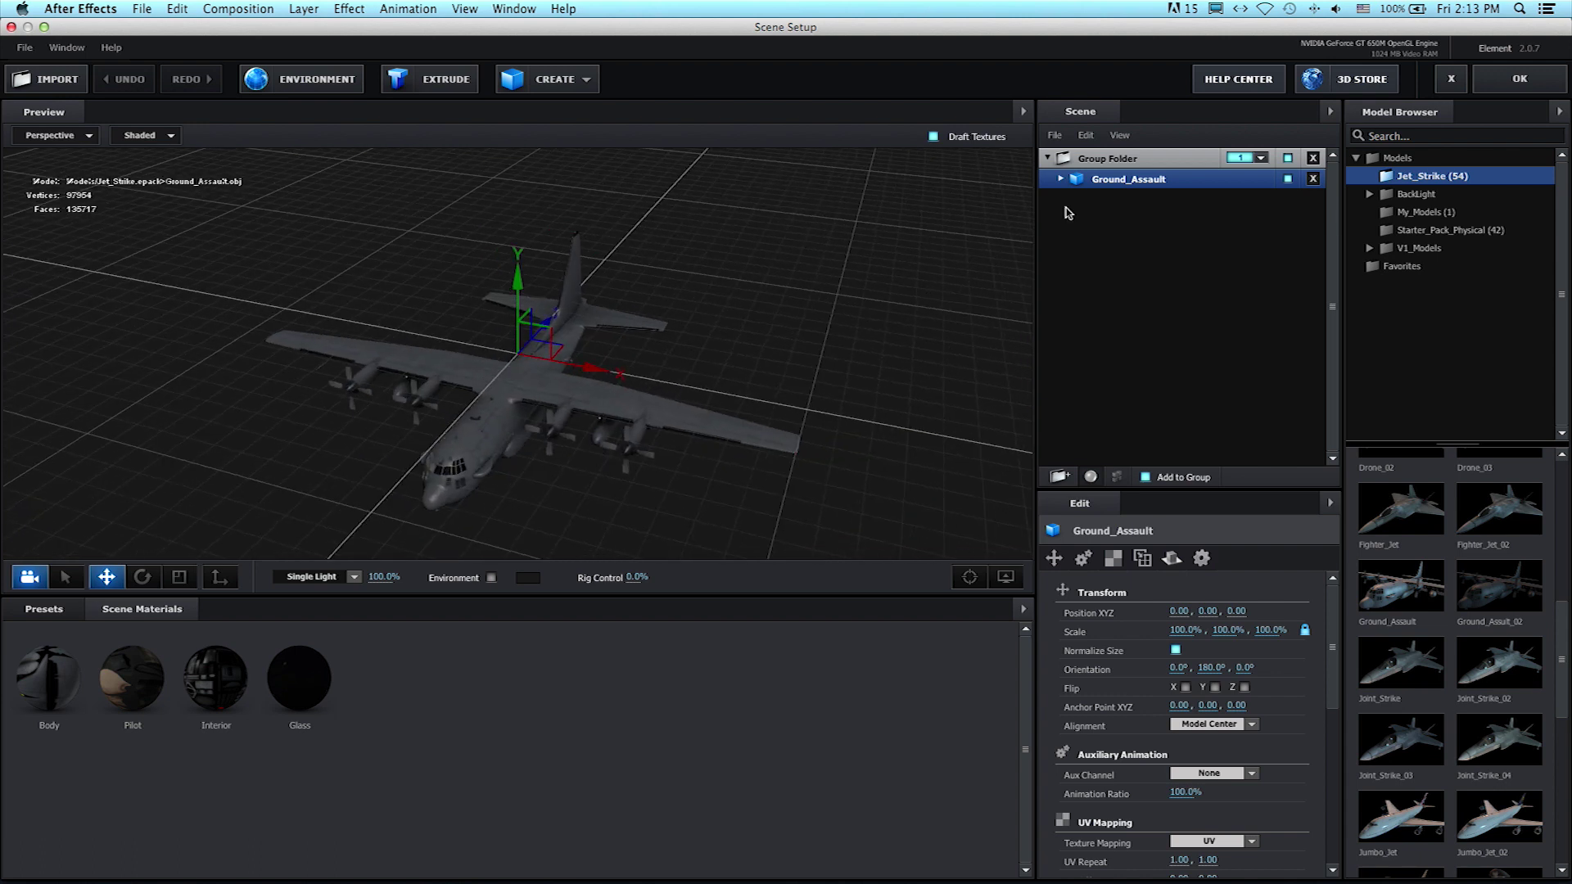
left_click(1062, 180)
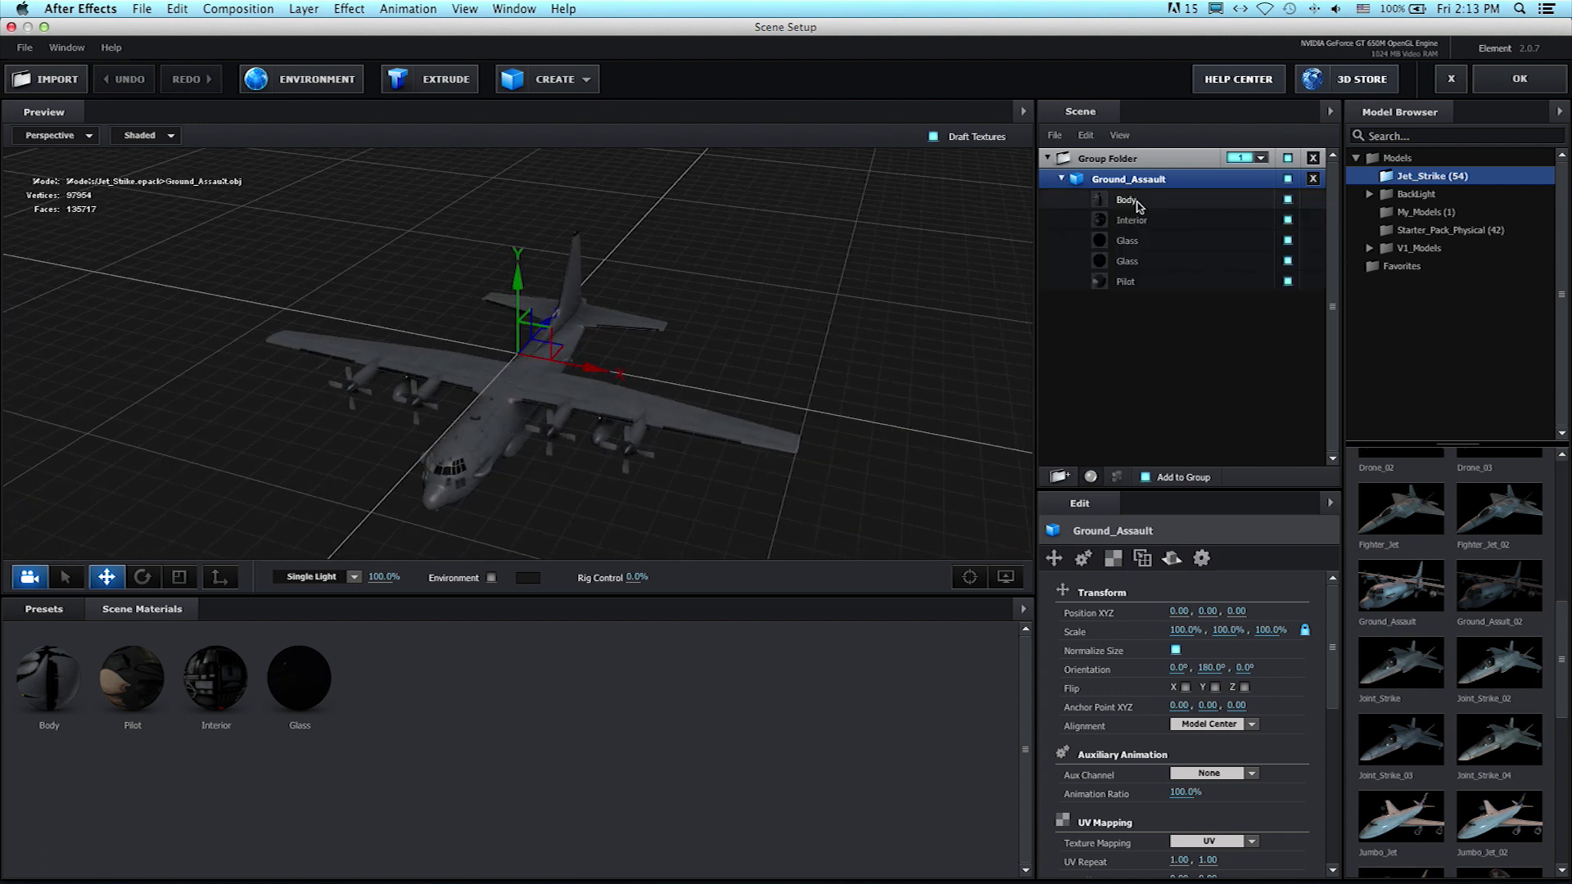
left_click(1137, 205)
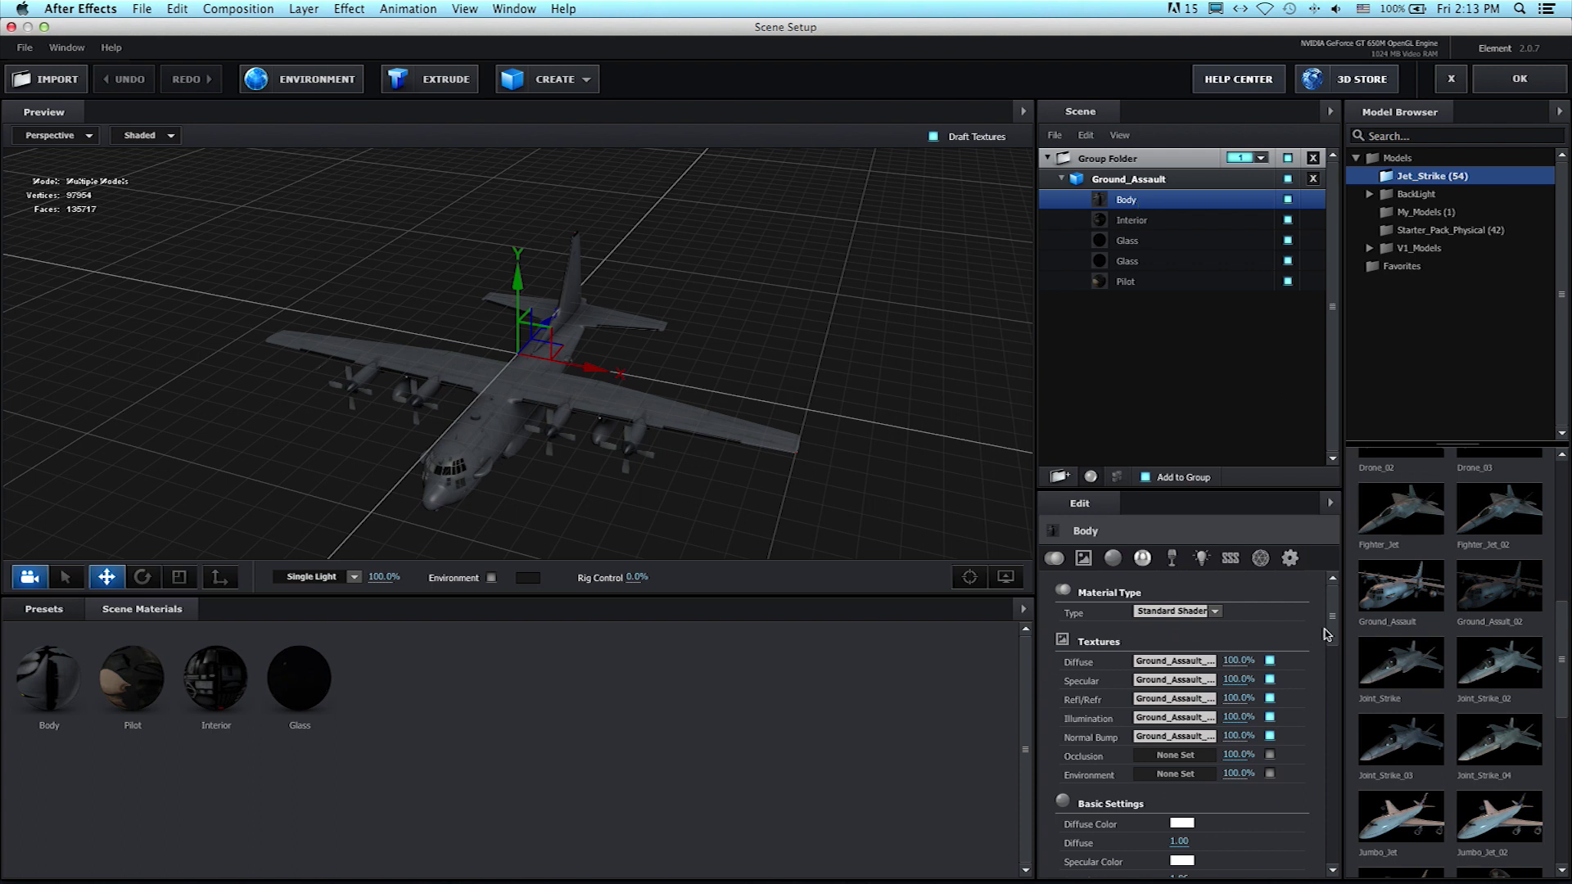
left_click_drag(1335, 603, 1333, 725)
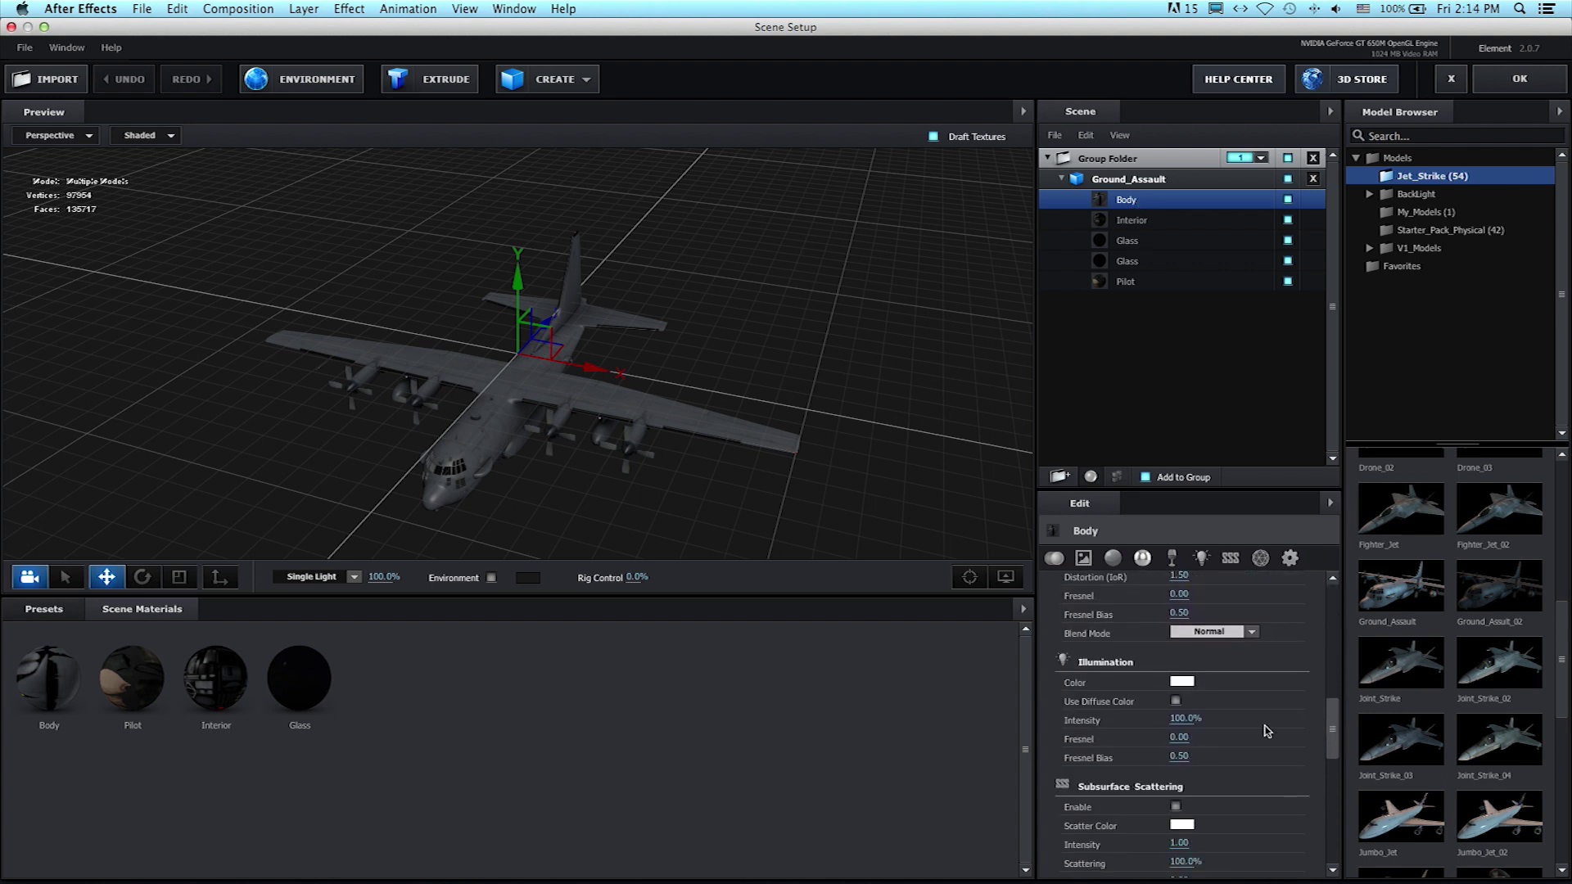
left_click(1182, 720)
type("0")
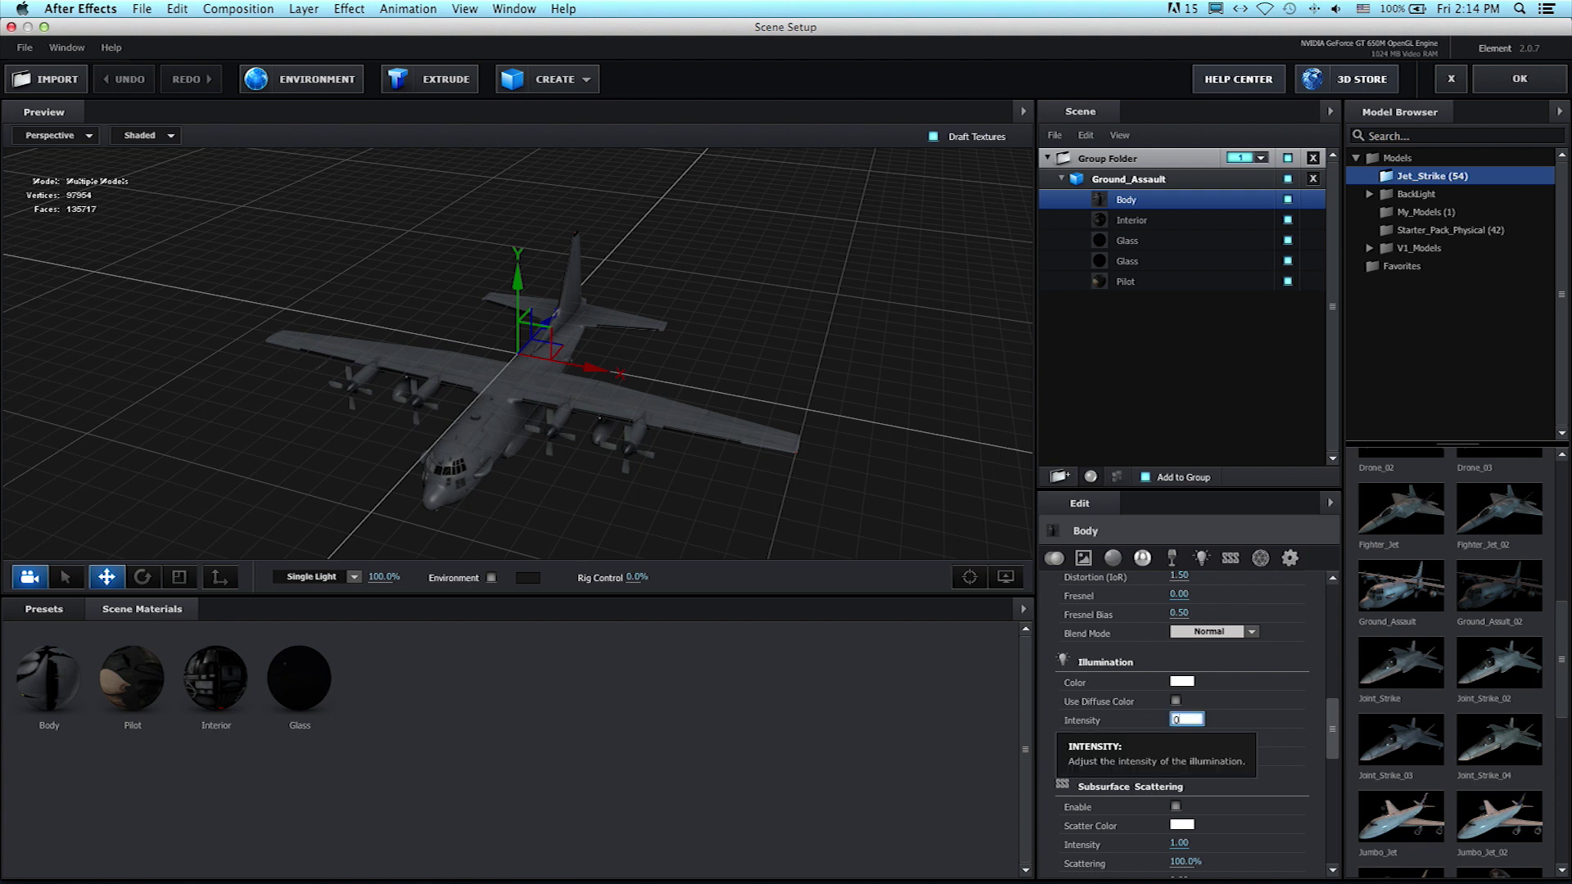
key("Return")
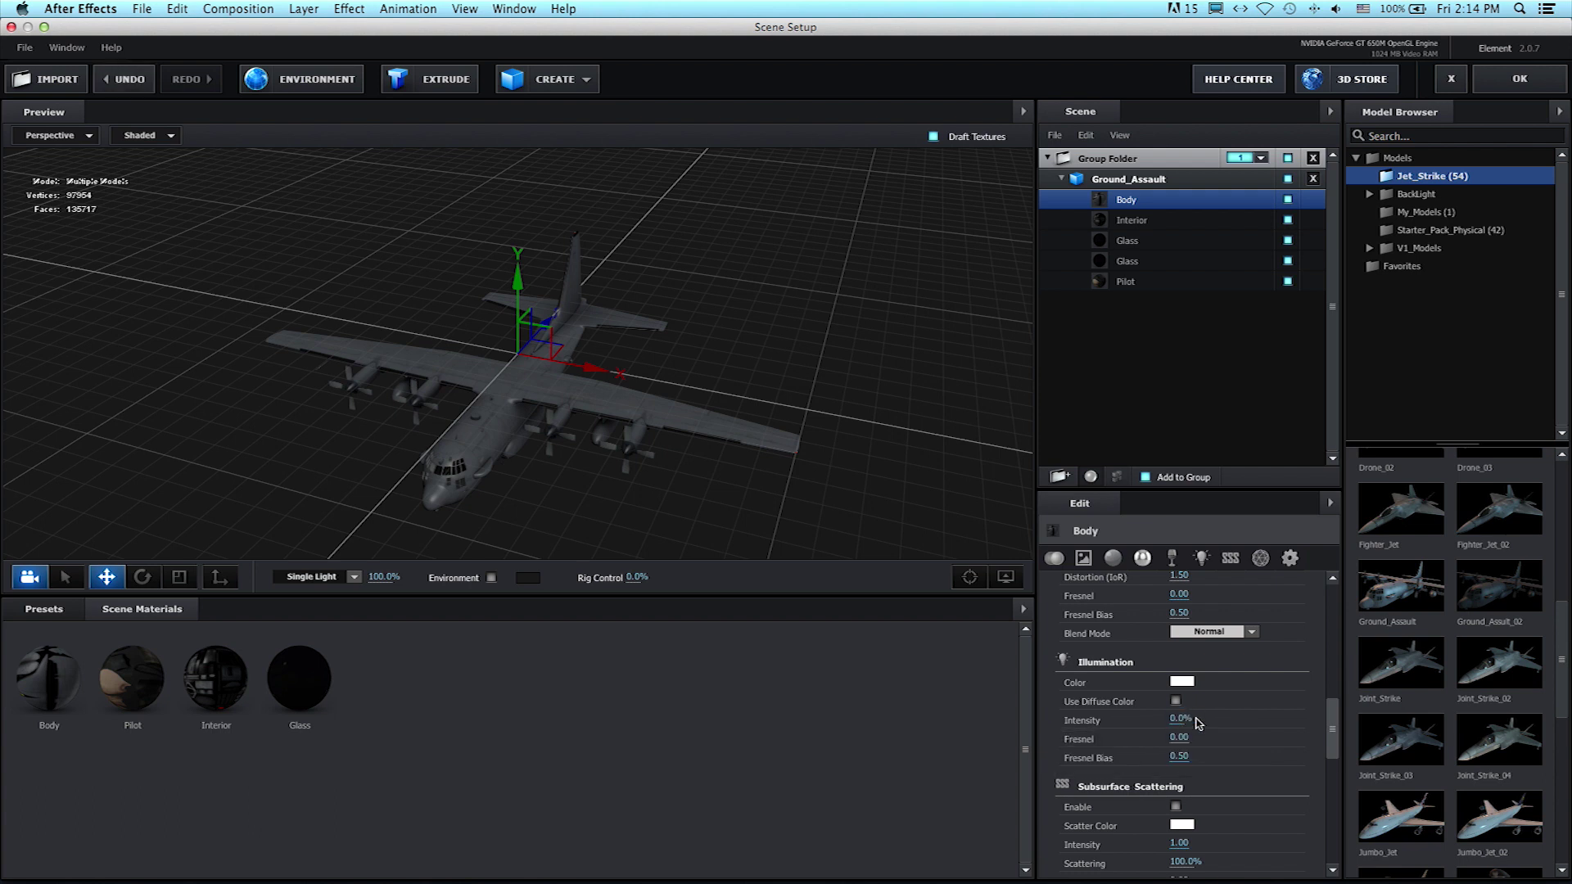
Step: Give the Body material Specular 3.00 and Specular Shininess 0.40, then accept the Scene Setup
left_click_drag(1335, 724, 1354, 634)
scroll(1277, 651, "down", 3)
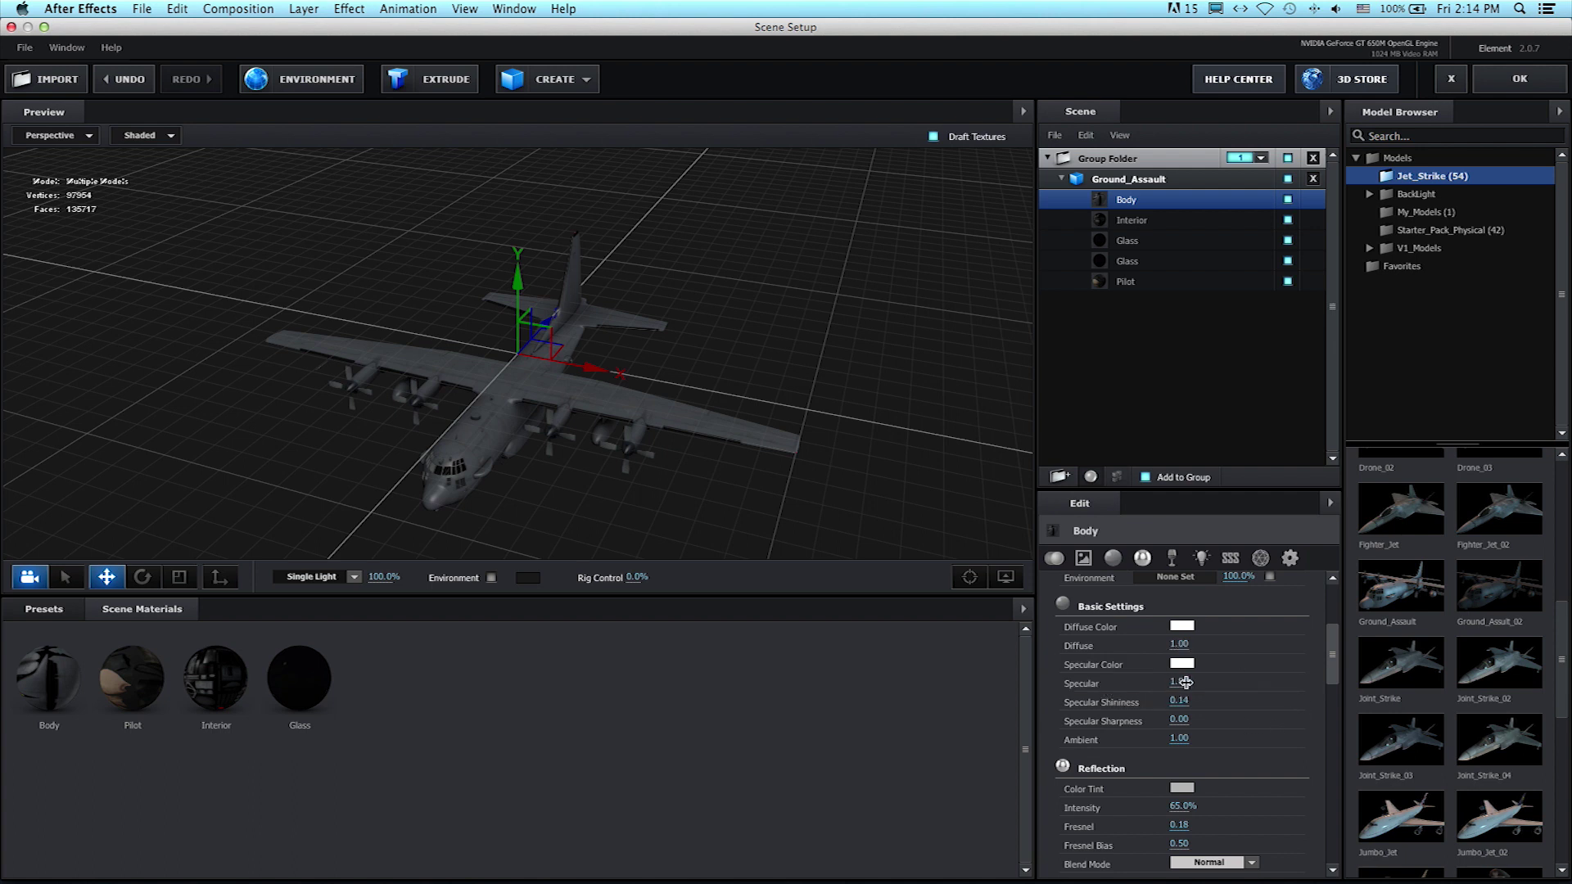
left_click(1185, 683)
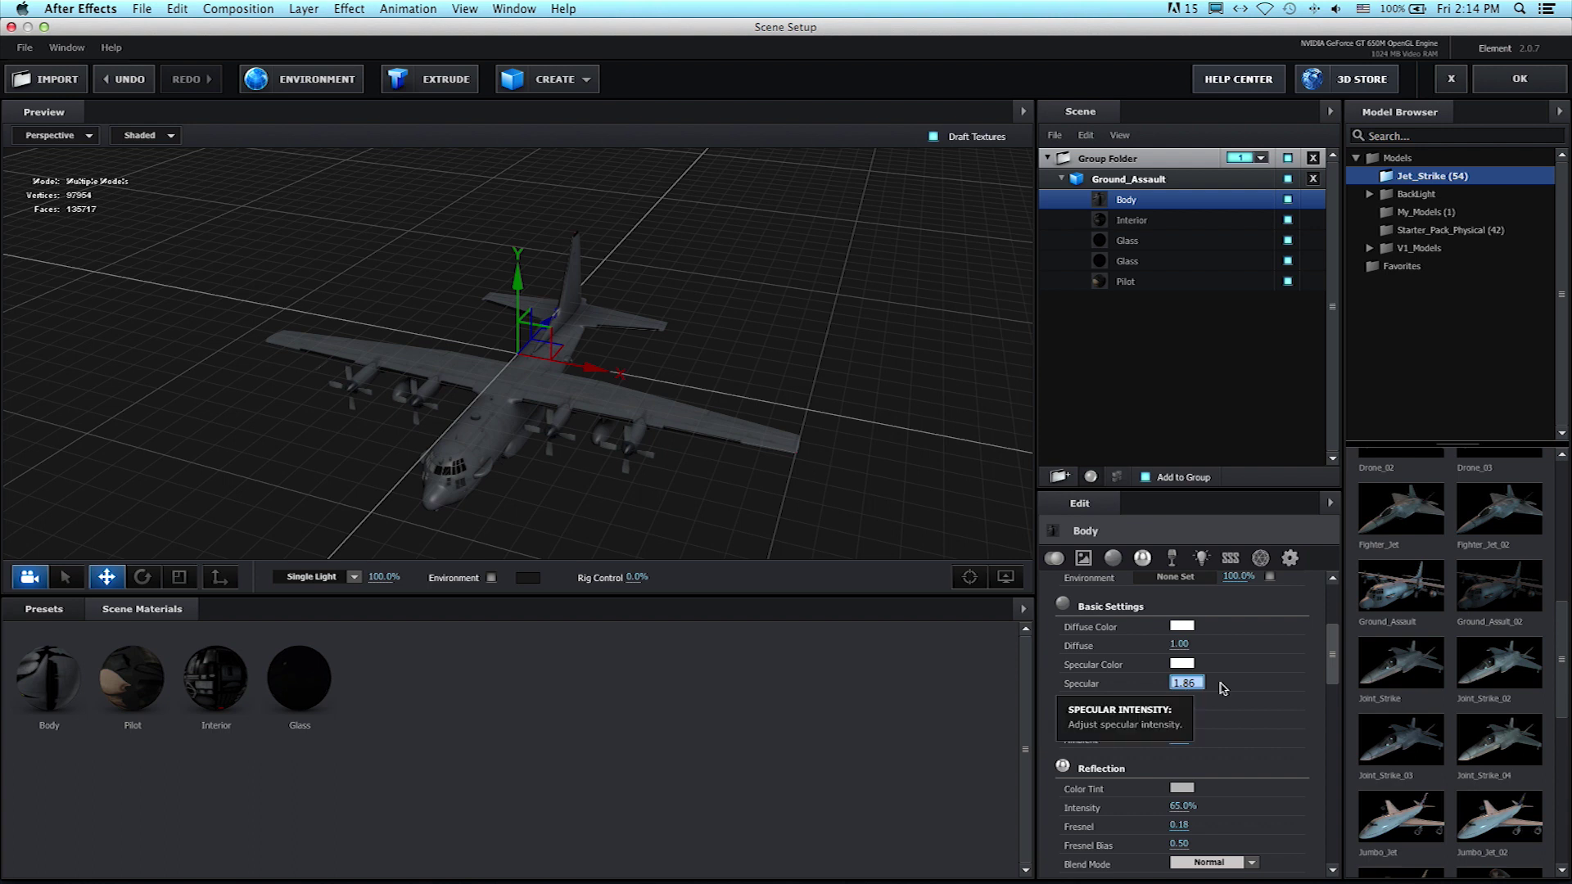
type("3")
key("Return")
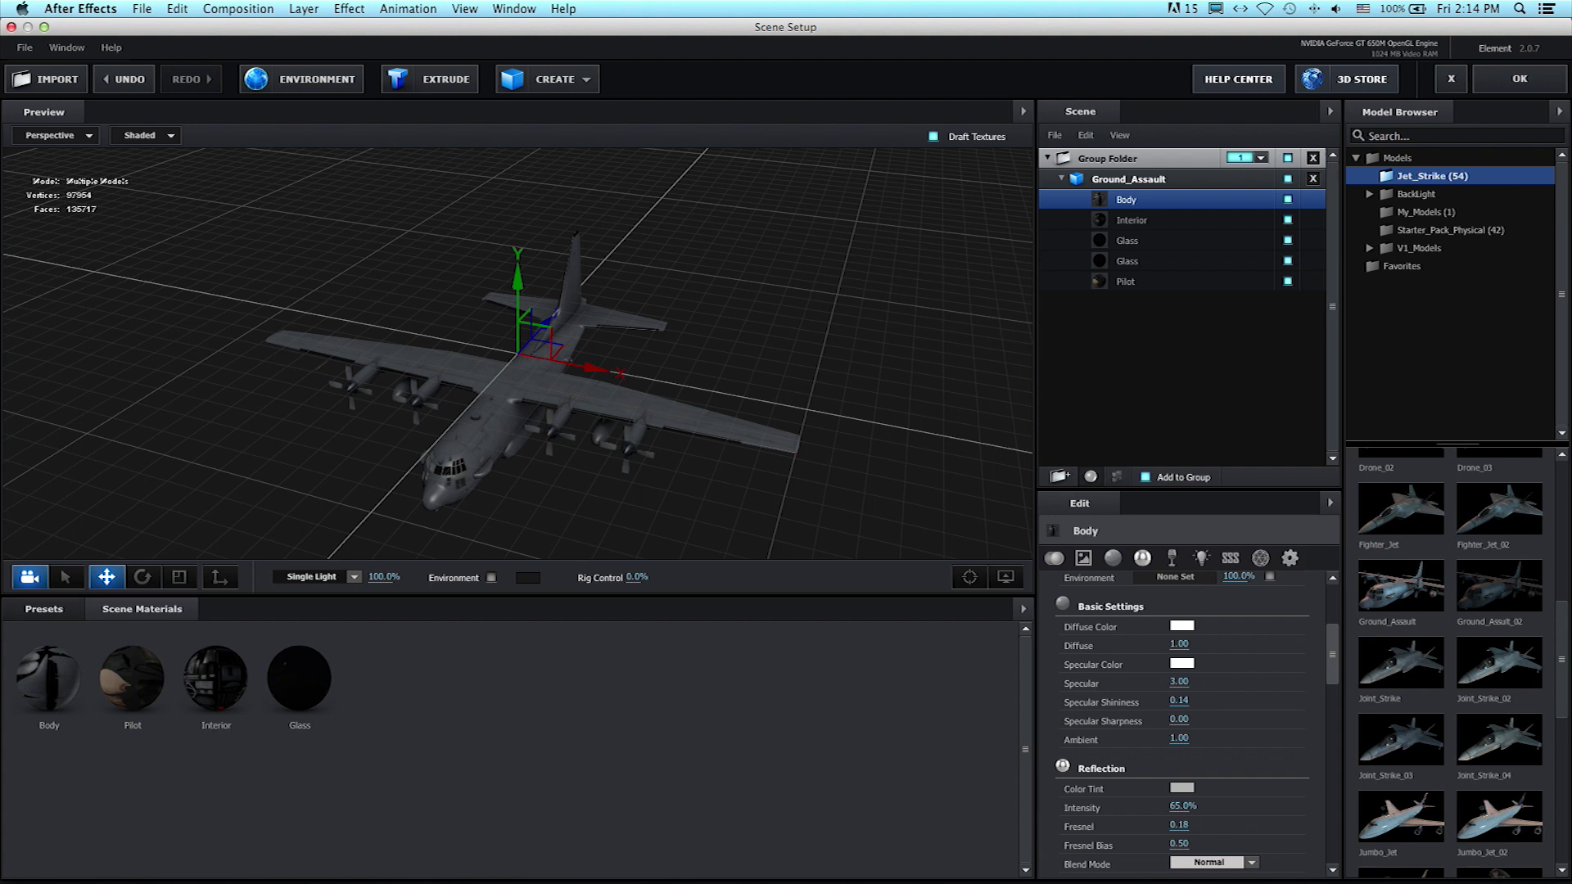
left_click(1186, 700)
key("BackSpace")
key("Return")
left_click(1519, 80)
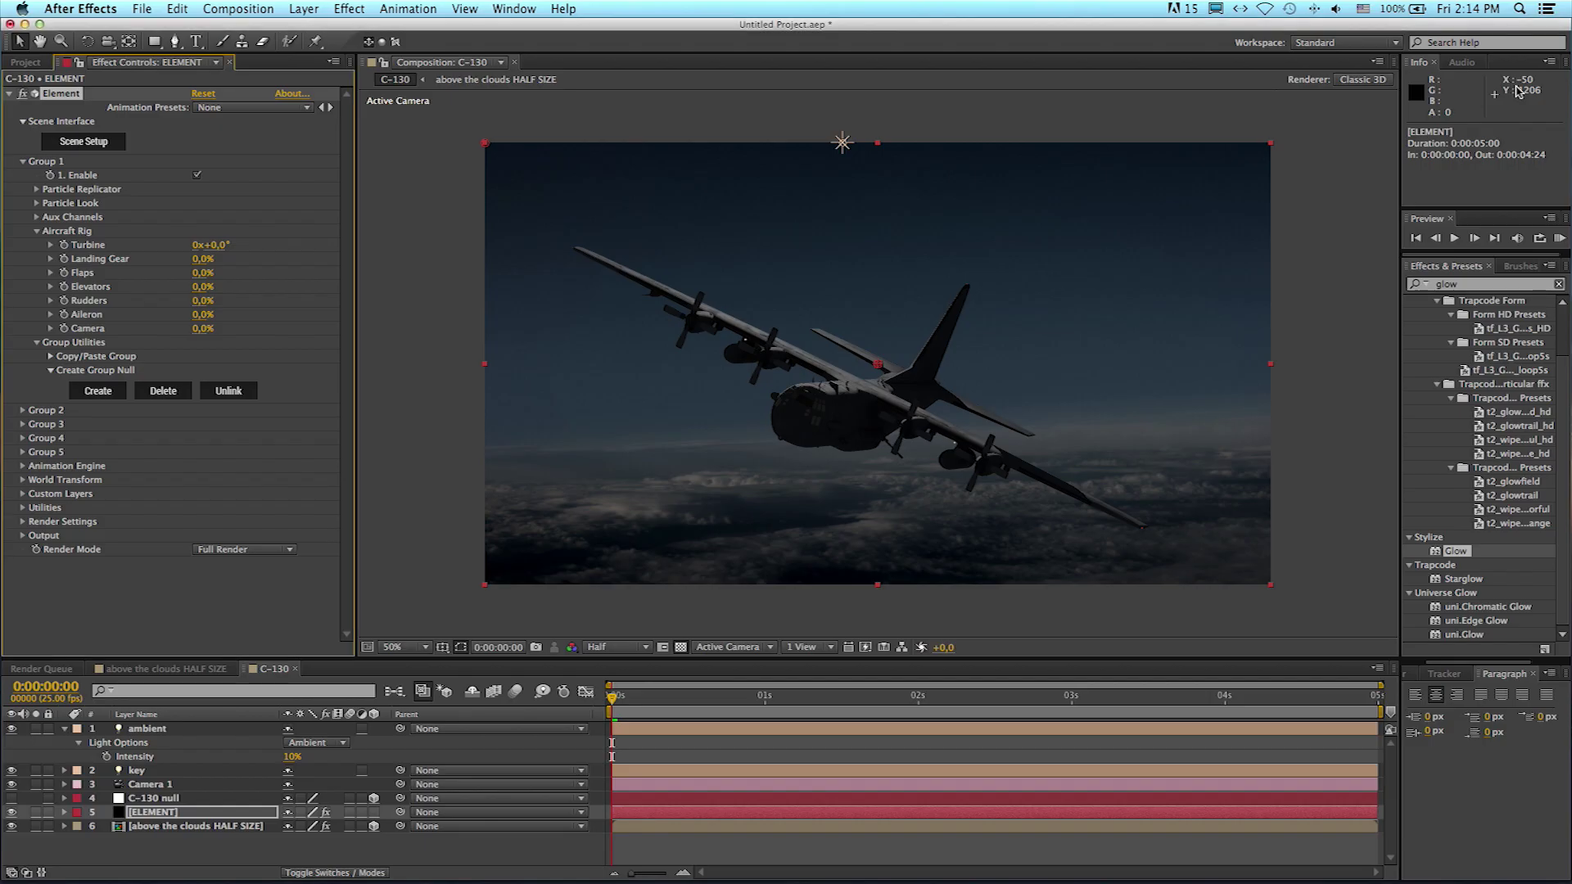
Step: Move the key light's position to about 1026, 293, 373.3 to relight the C-130
left_click(131, 771)
key("p")
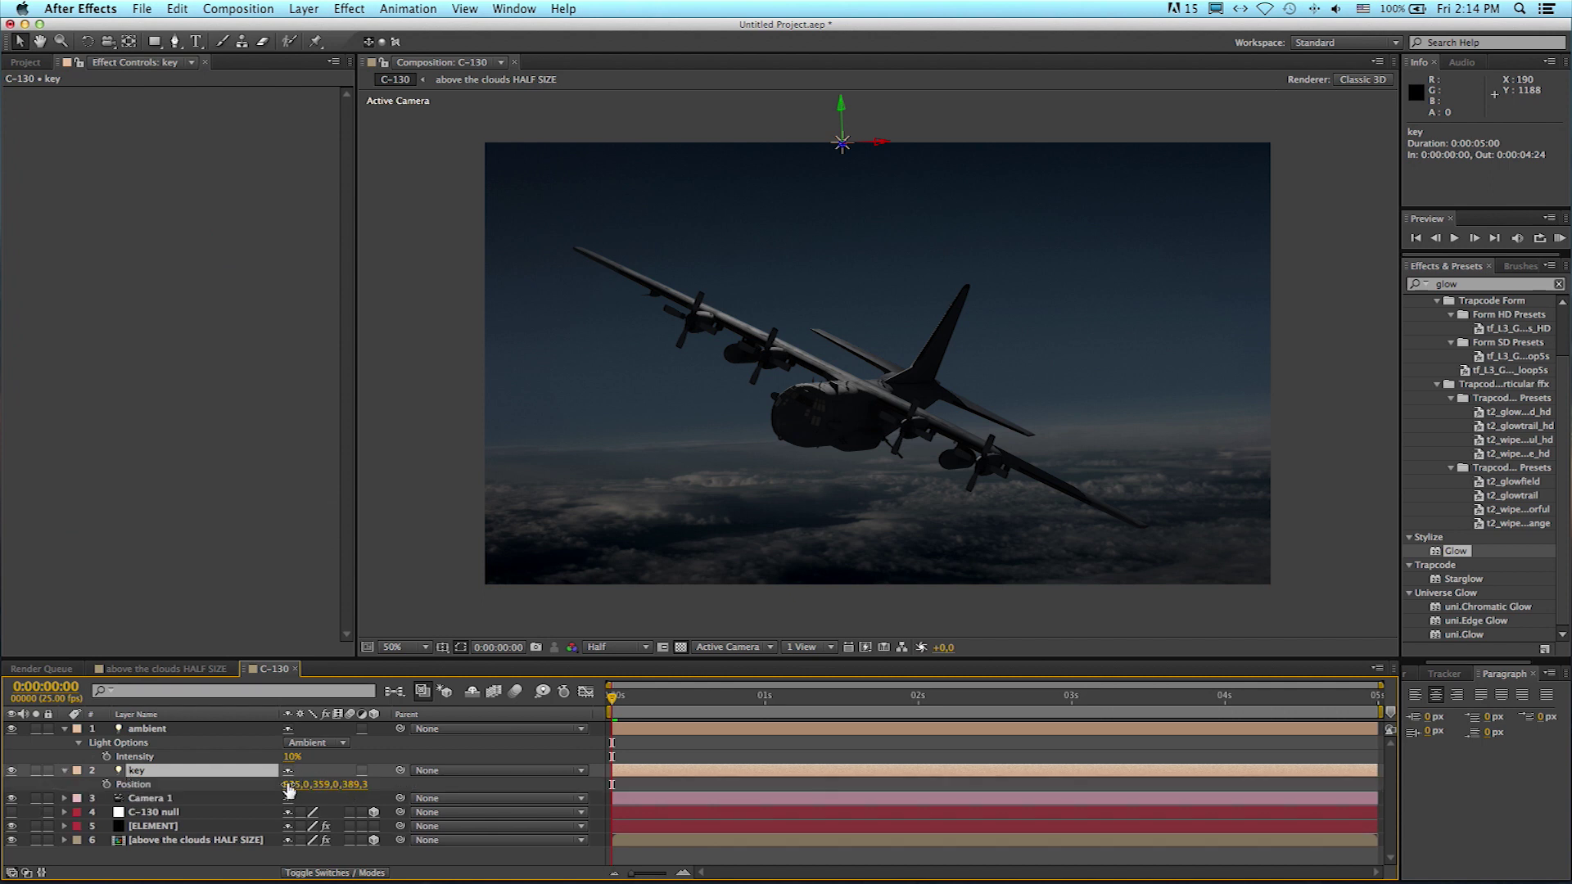
mouse_move(287, 784)
left_mouse_down()
mouse_move(401, 784)
mouse_move(272, 798)
left_mouse_up()
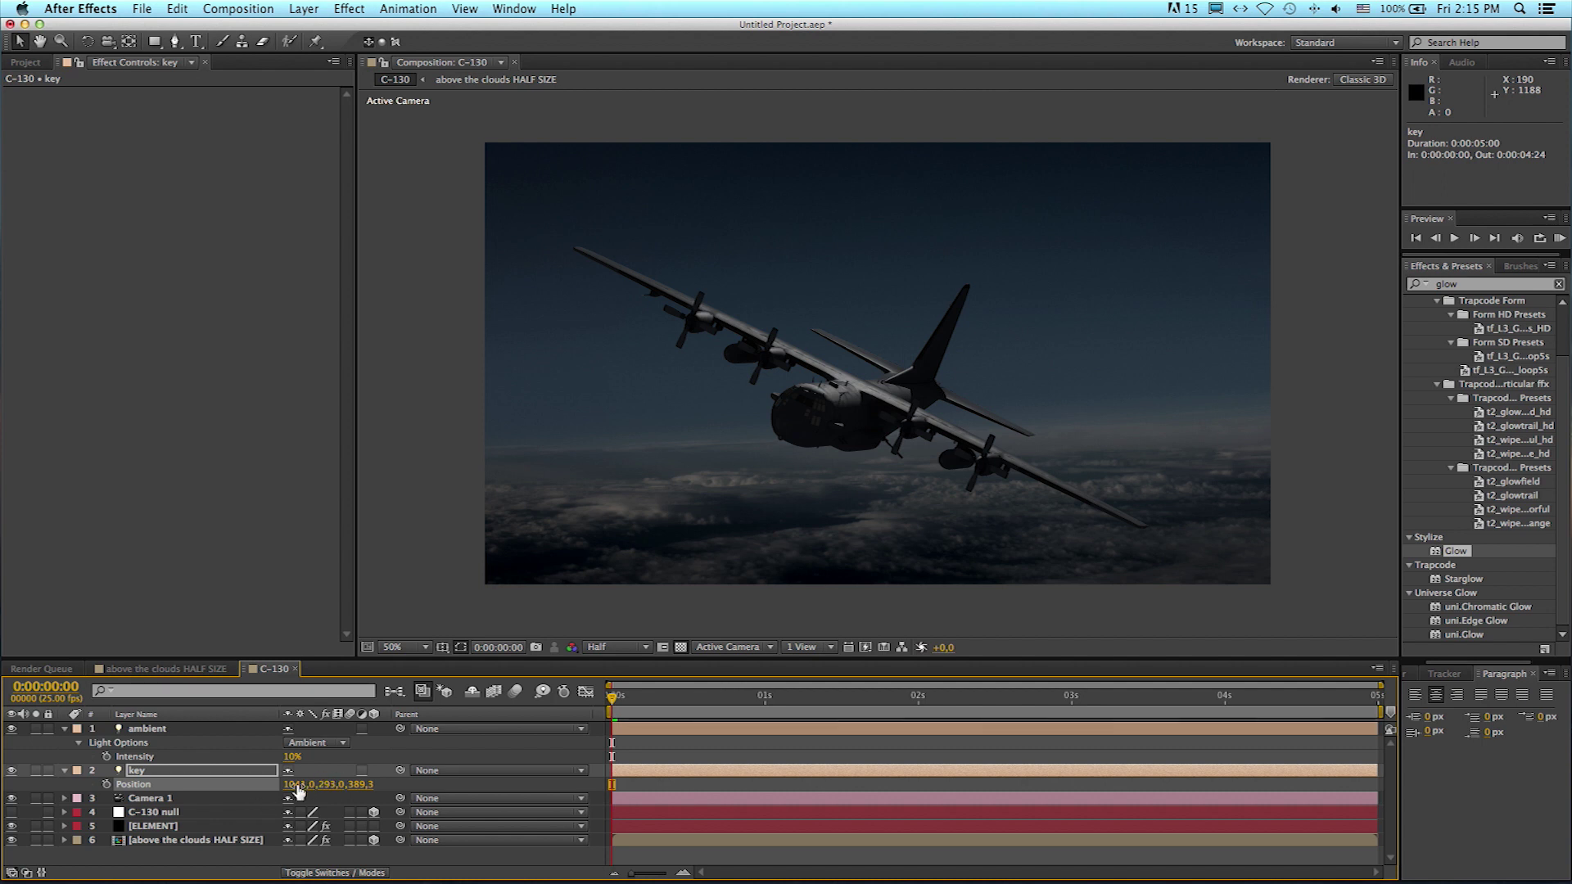
mouse_move(296, 784)
left_mouse_down()
mouse_move(234, 788)
mouse_move(388, 777)
mouse_move(289, 786)
left_mouse_up()
left_click_drag(358, 785, 372, 784)
key("super+grave")
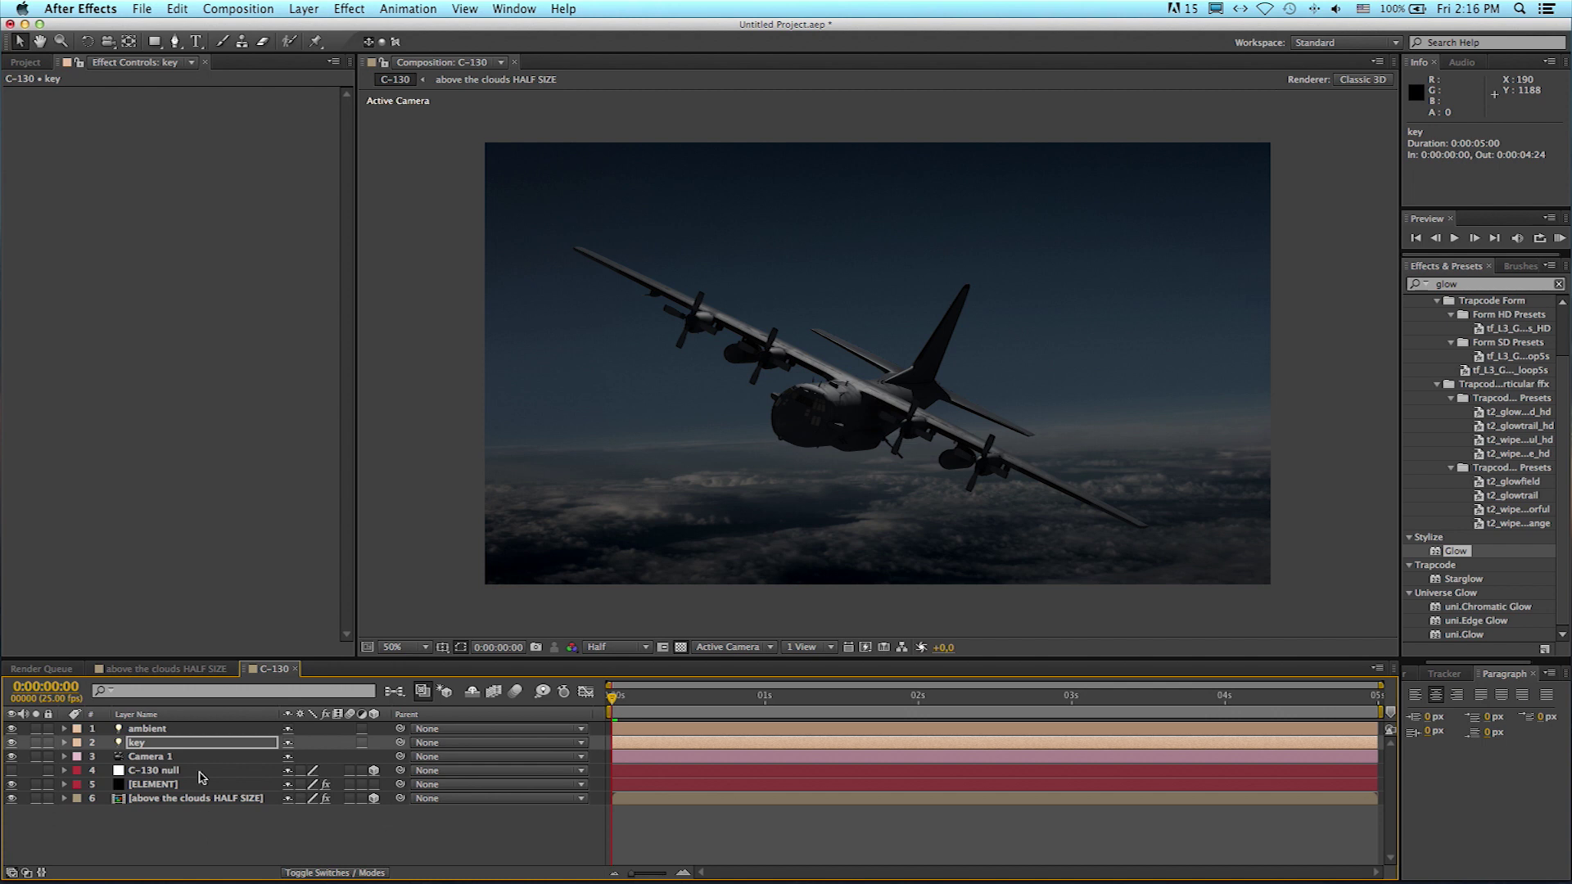
Step: Turn off Accepts Shadows and Accepts Lights in the cloud layer's Material Options
left_click(186, 798)
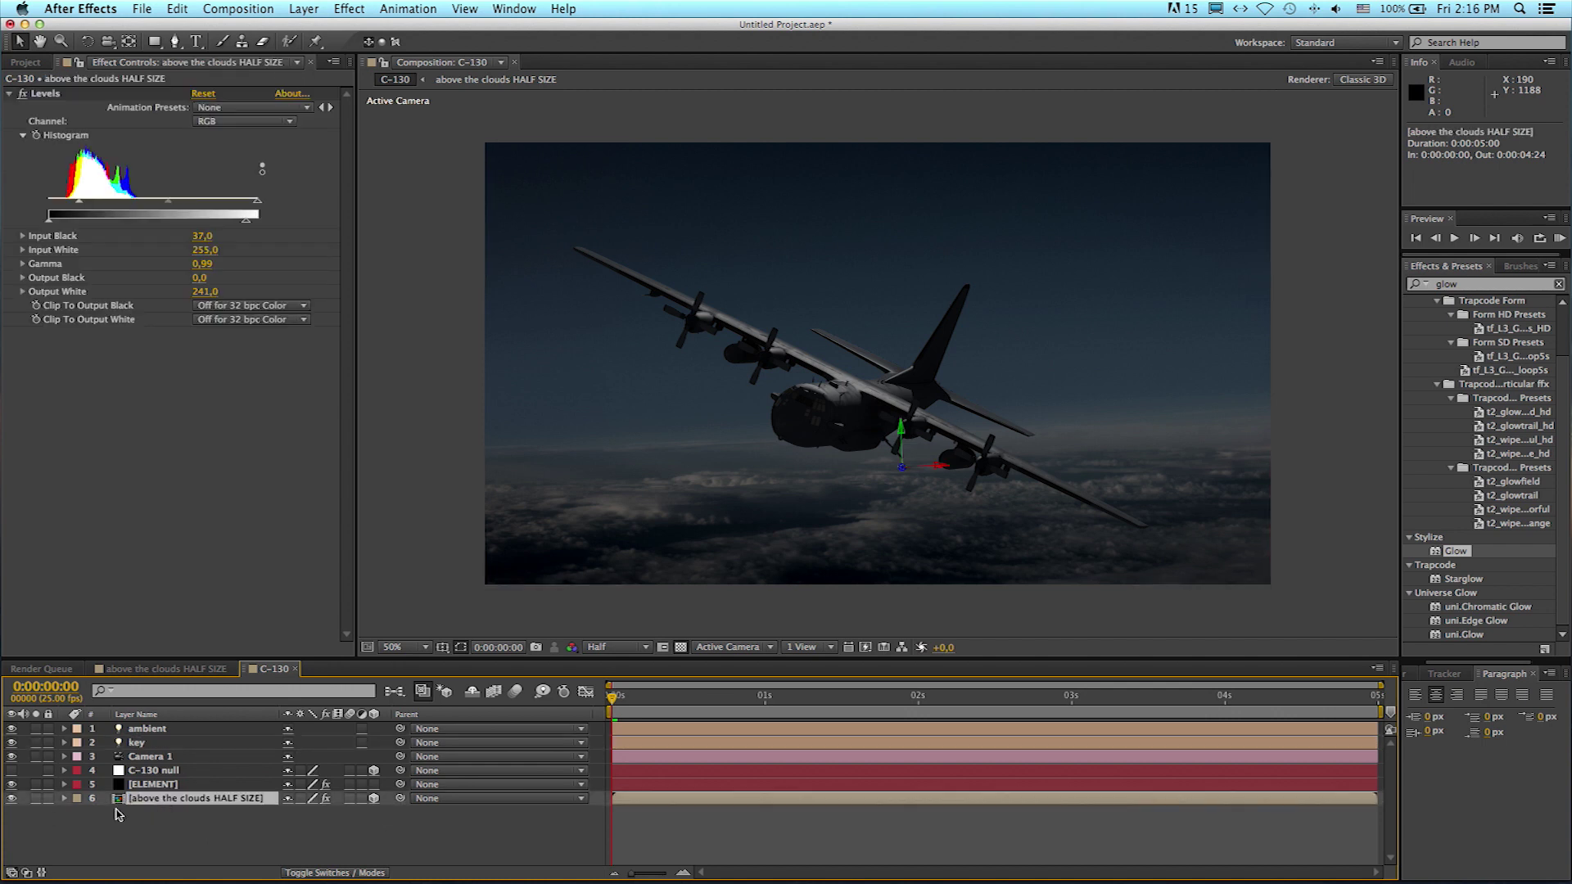
left_click(64, 799)
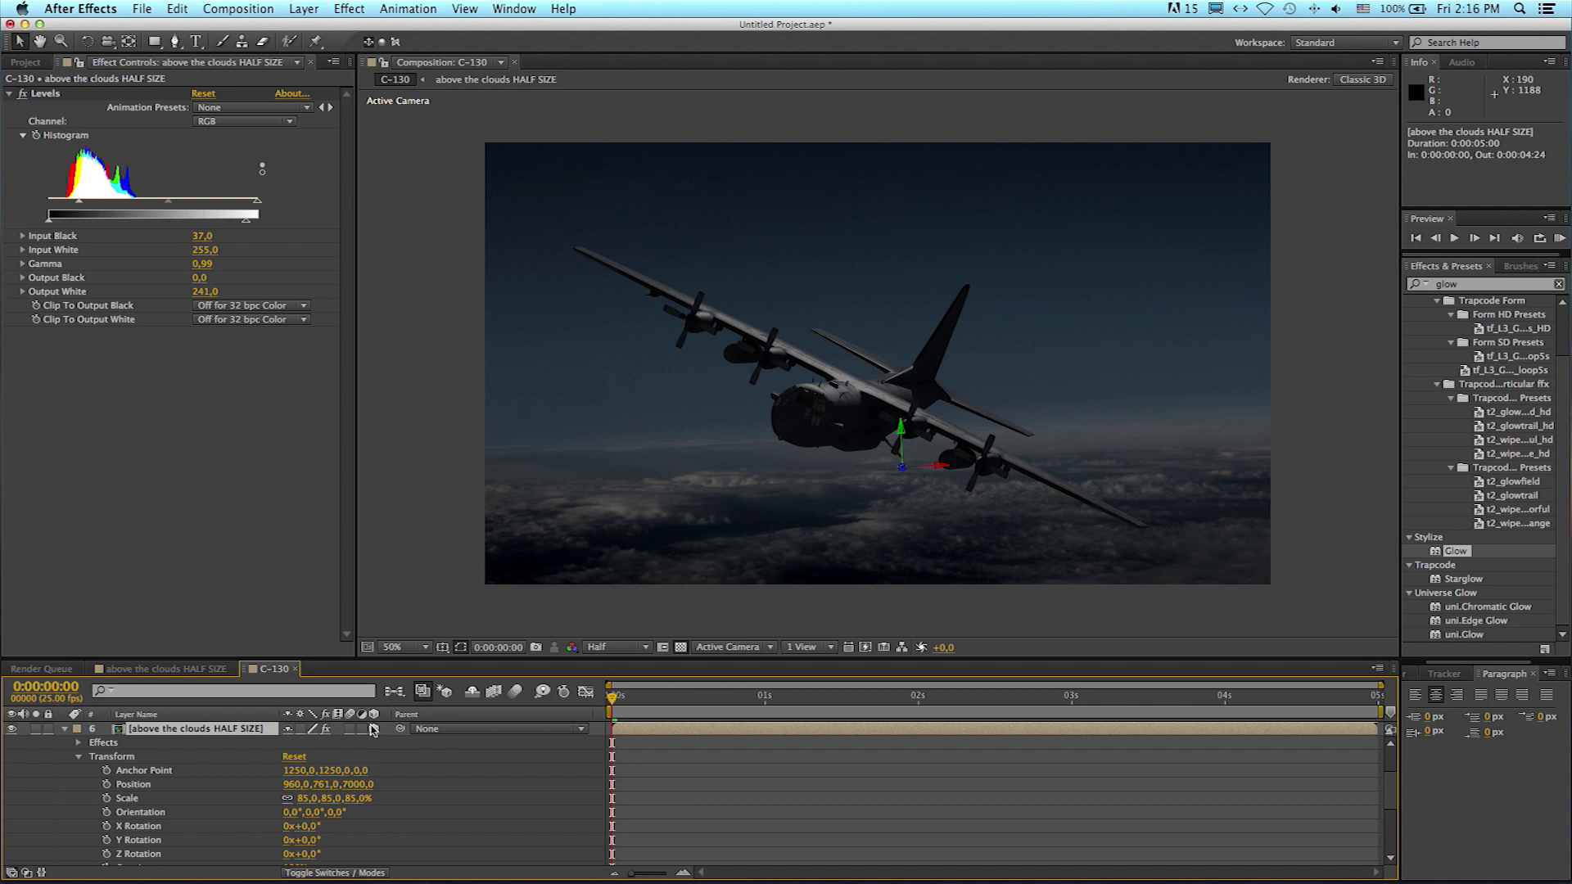
scroll(214, 797, "down", 5)
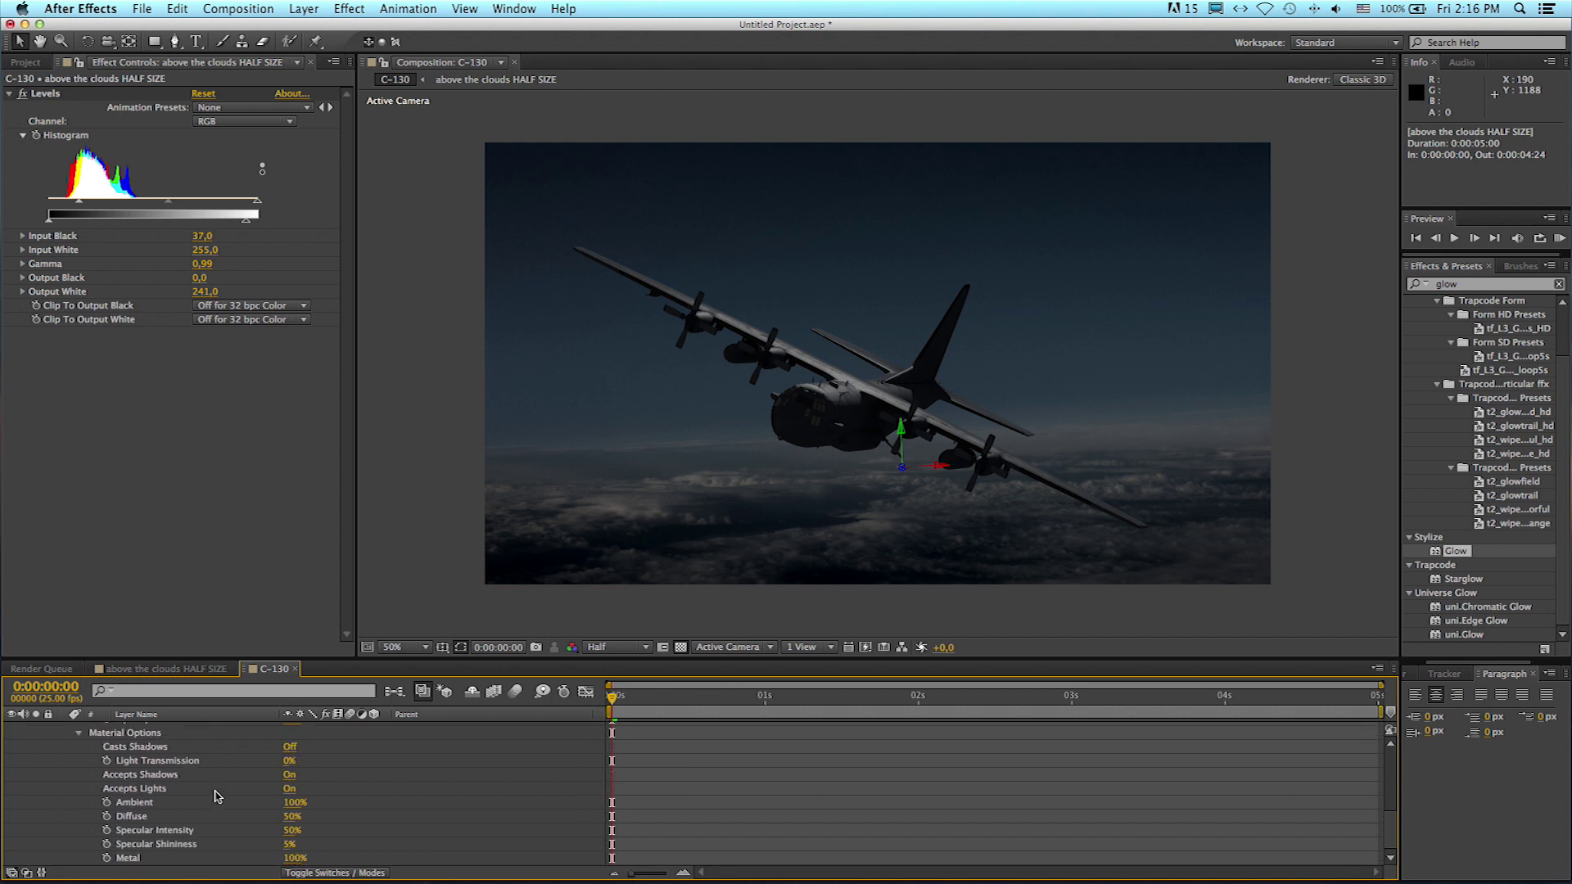
scroll(217, 794, "up", 3)
scroll(228, 787, "down", 3)
left_click(291, 777)
left_click(292, 776)
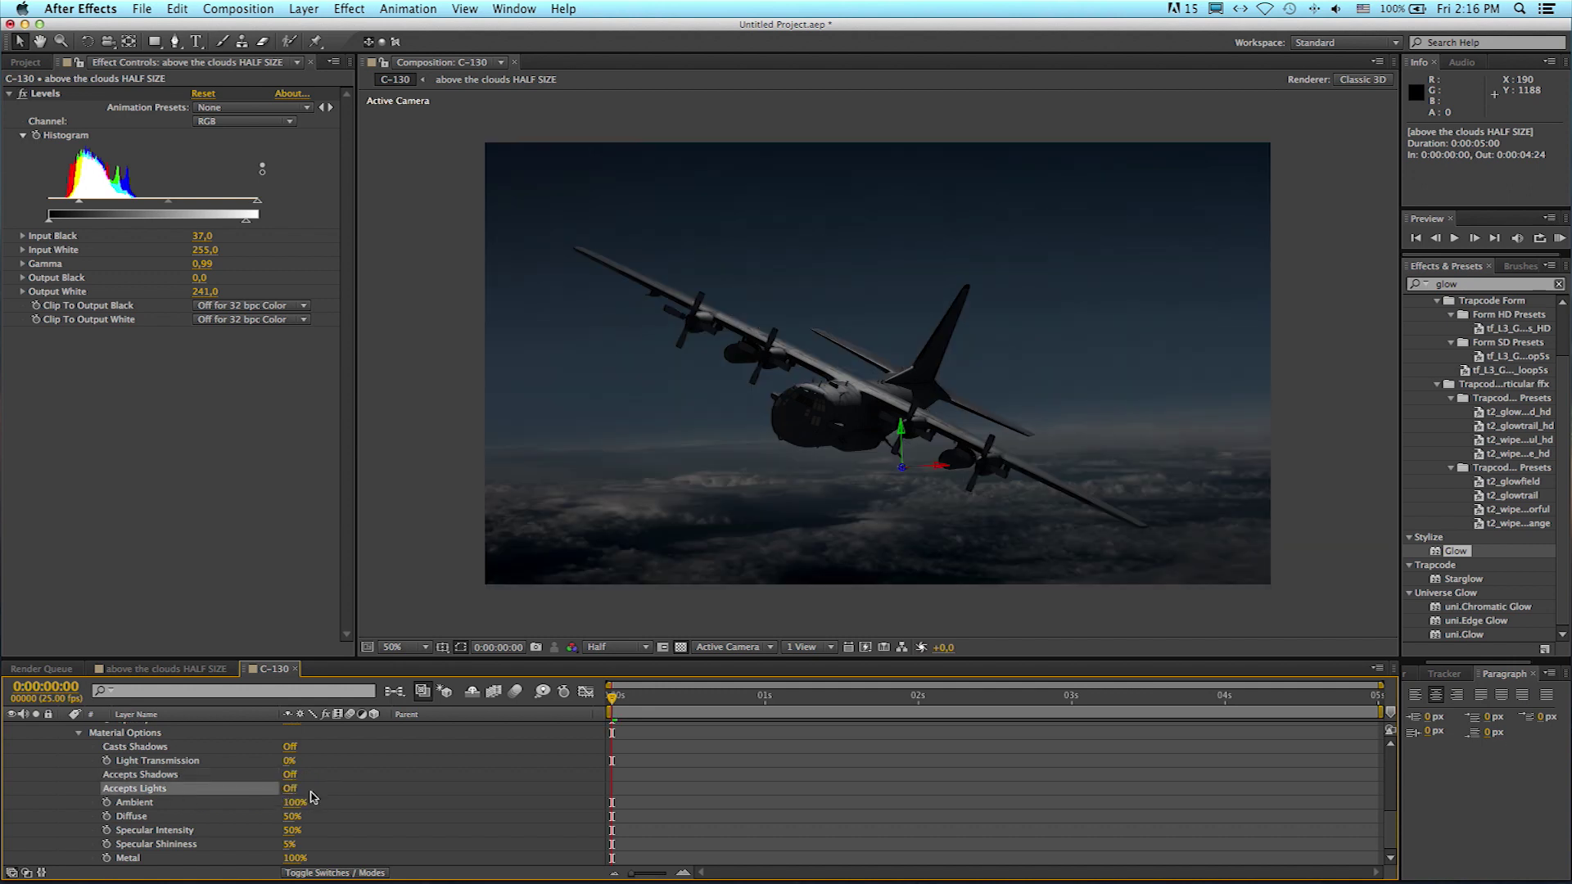
scroll(204, 813, "up", 6)
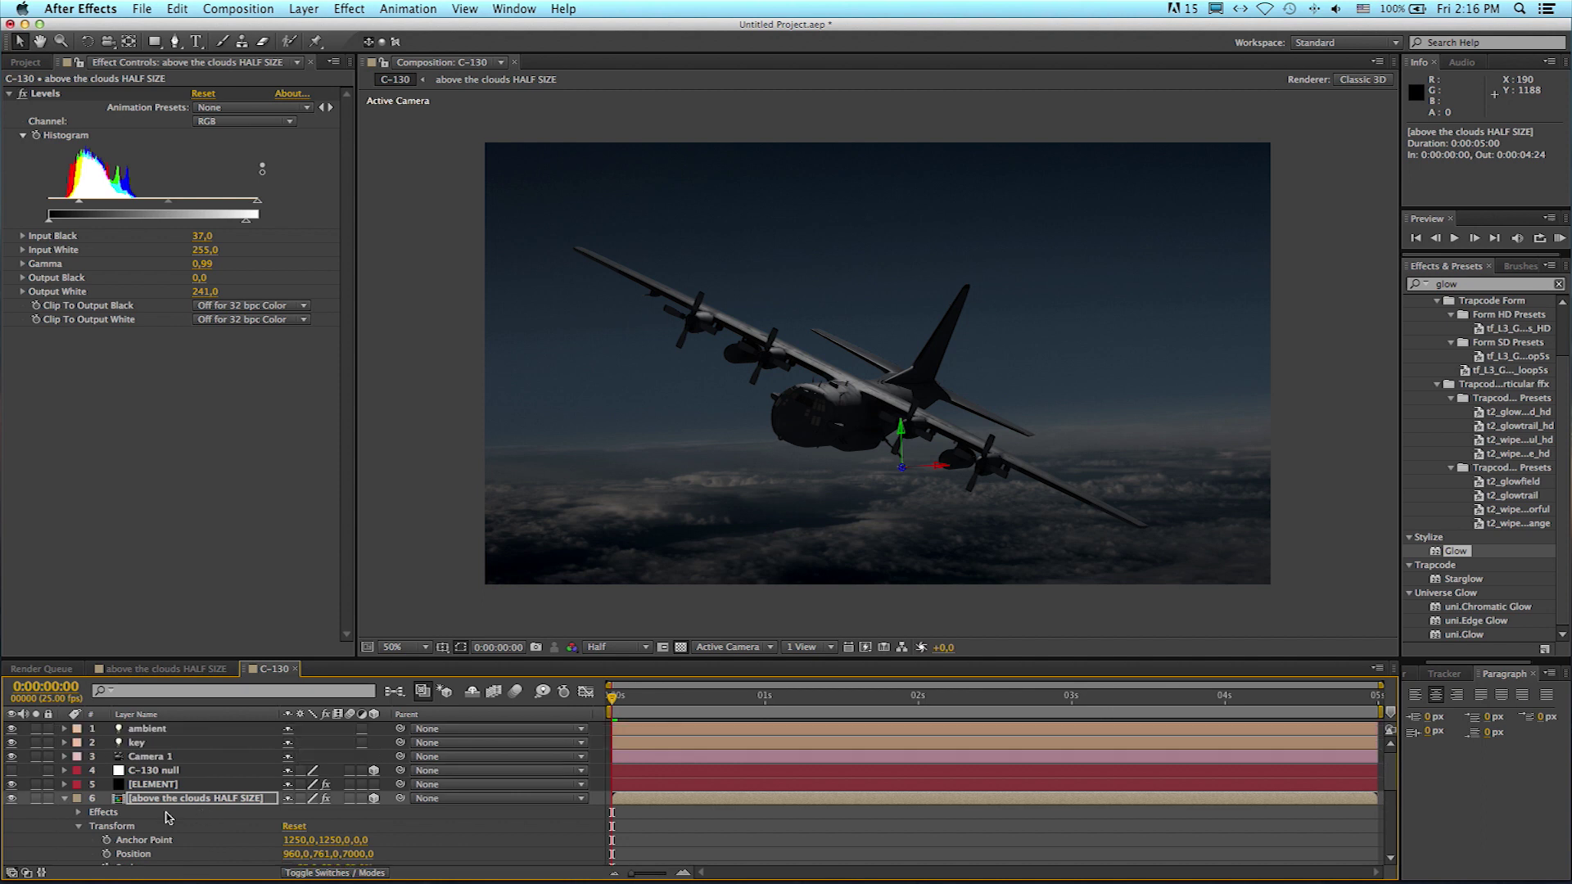
left_click(65, 798)
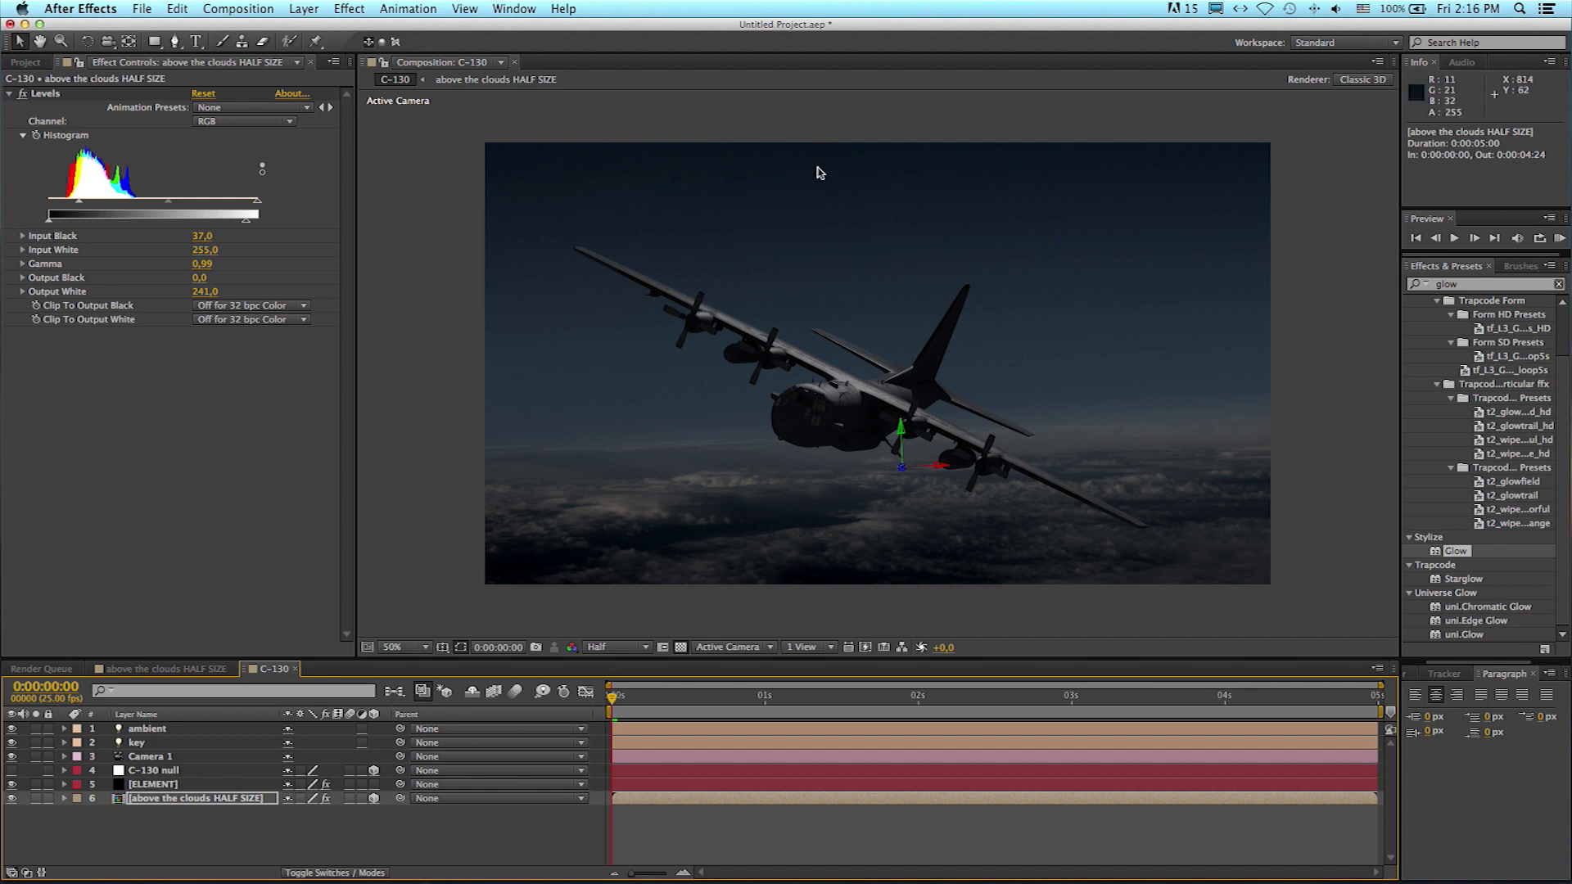
Step: Create a new white solid layer in the composition
left_click(308, 10)
mouse_move(313, 35)
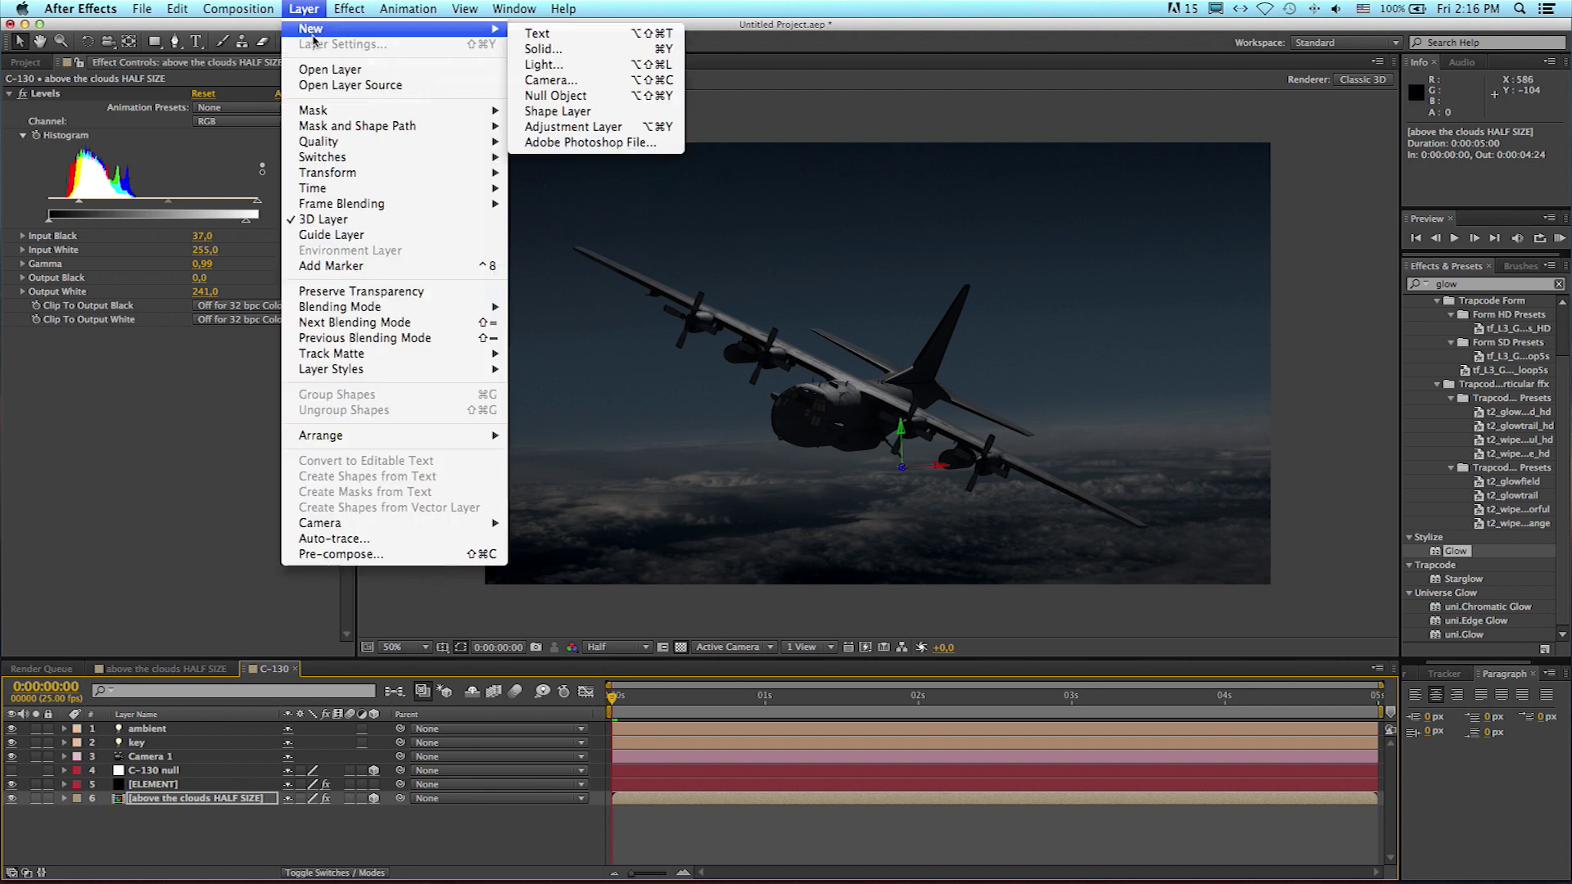
left_click(543, 49)
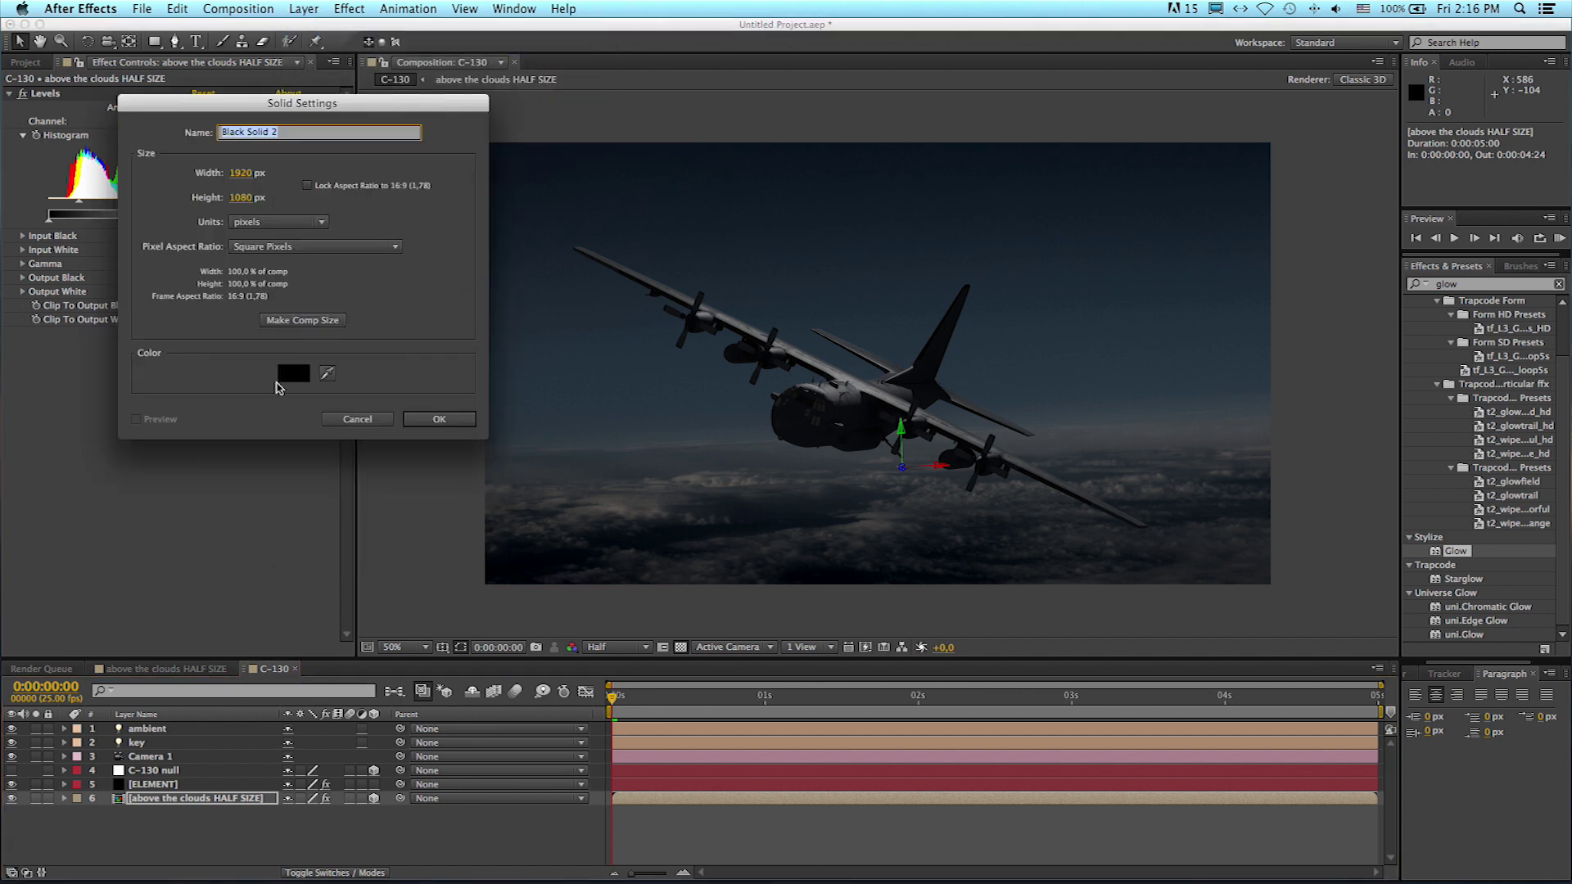
left_click(293, 373)
left_click(143, 324)
left_click(503, 324)
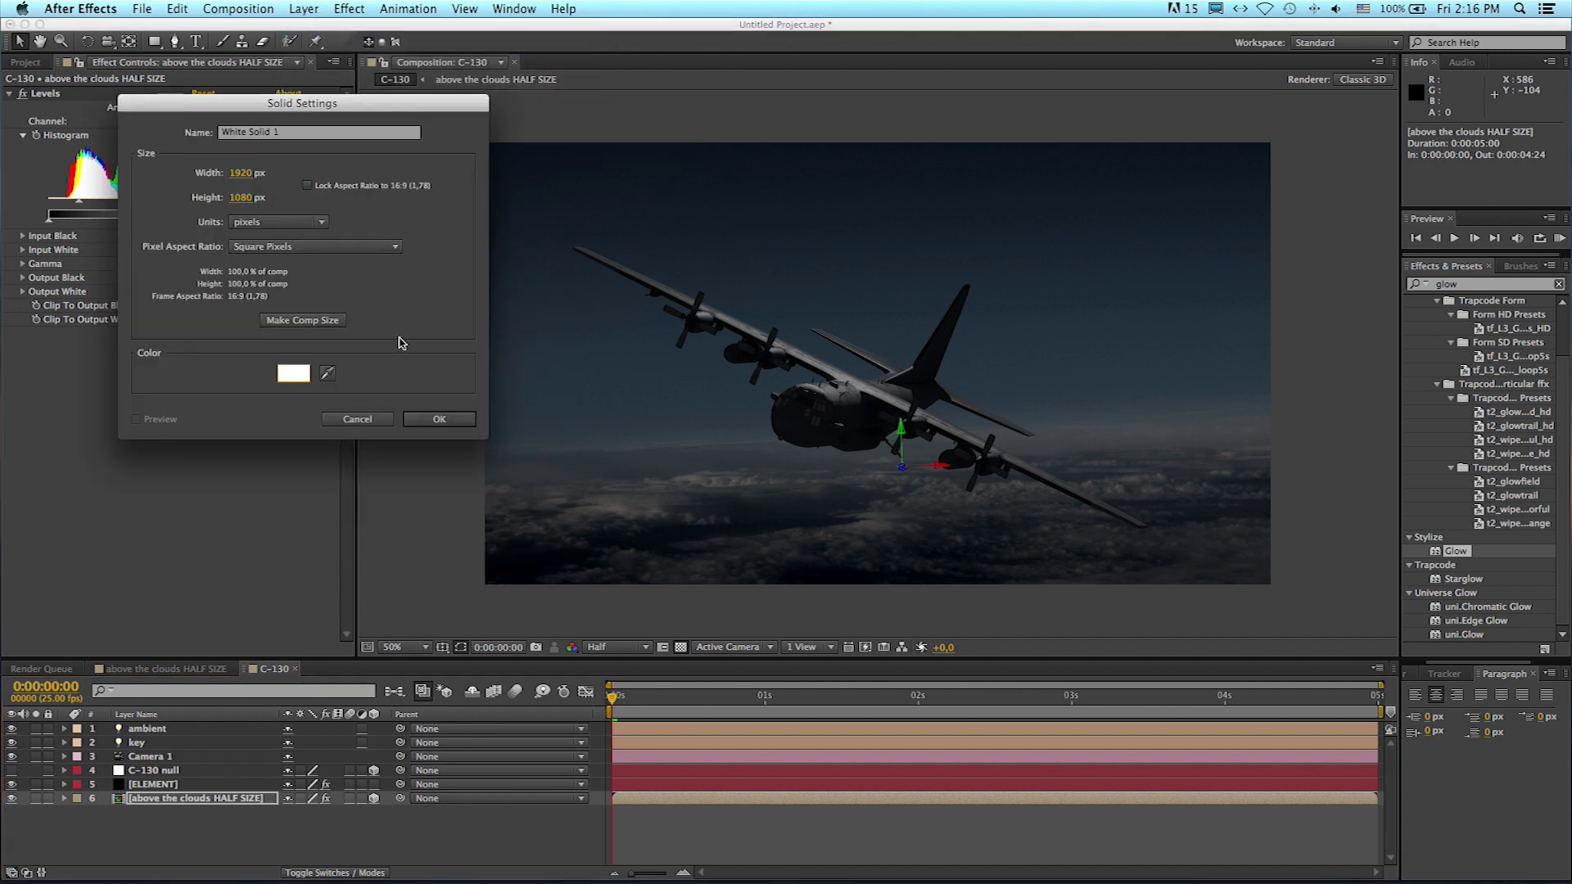
left_click(440, 418)
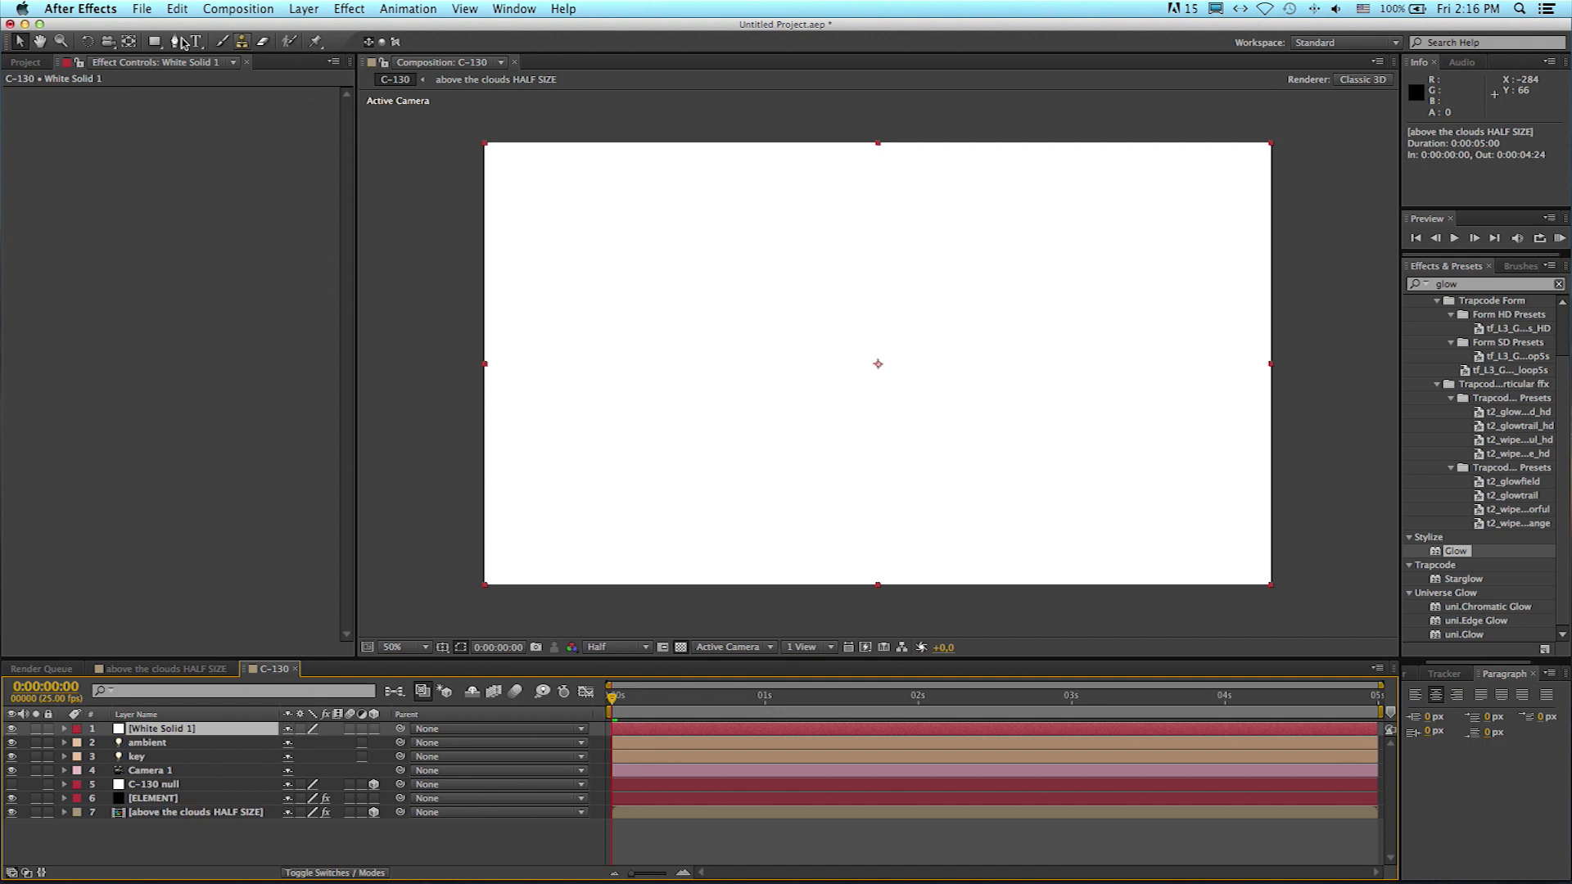
Step: Draw an ellipse mask near the C-130's tail and feather it to 232 pixels
left_click_drag(154, 42, 205, 81)
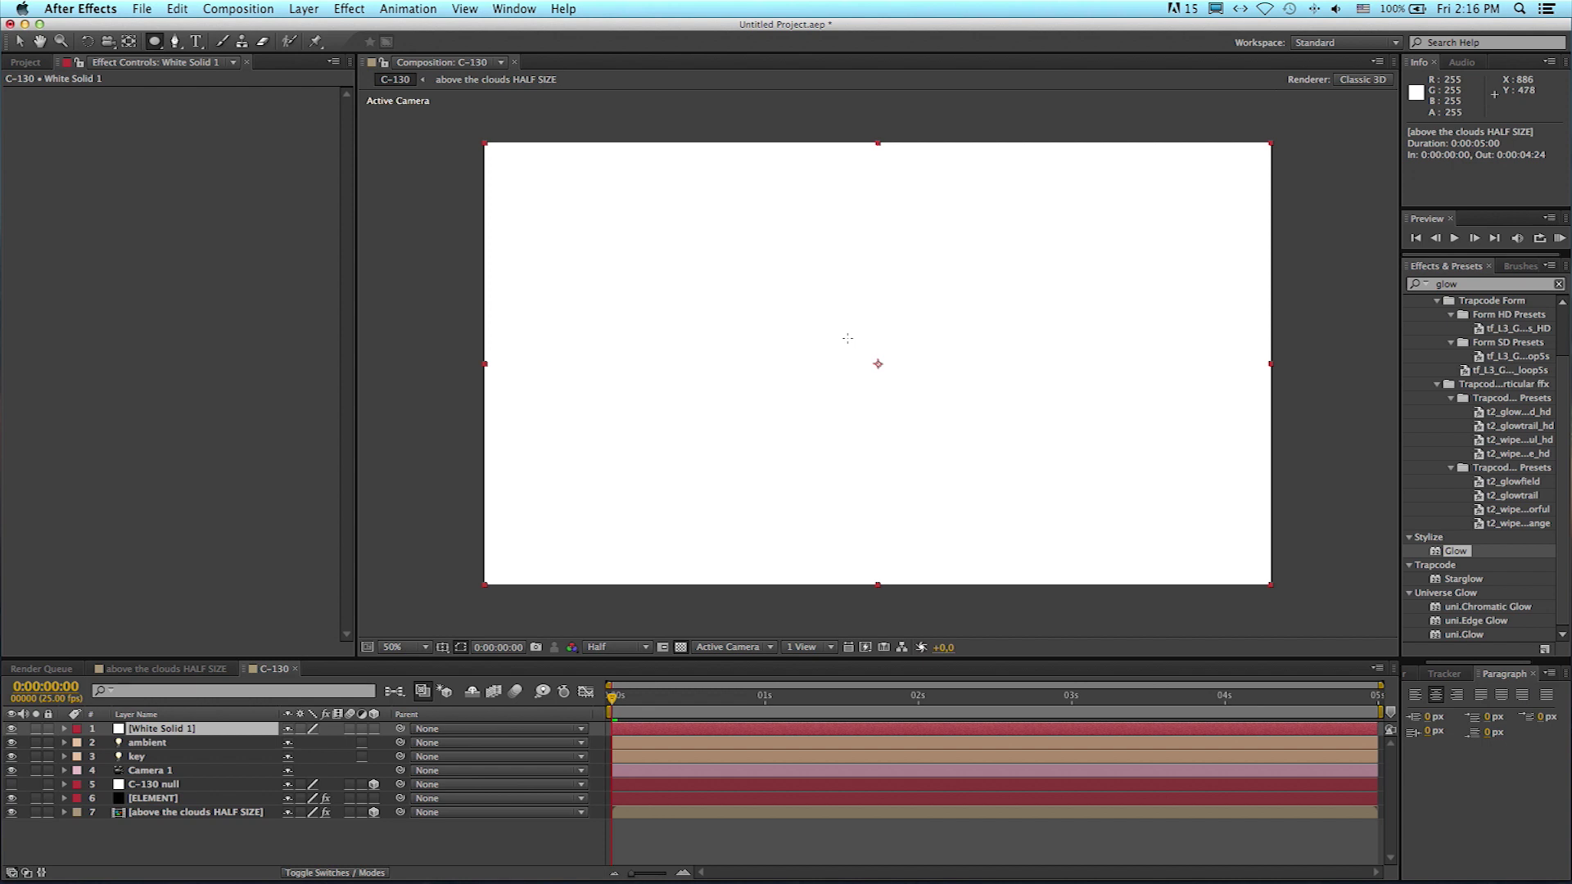
left_click_drag(846, 334, 910, 405)
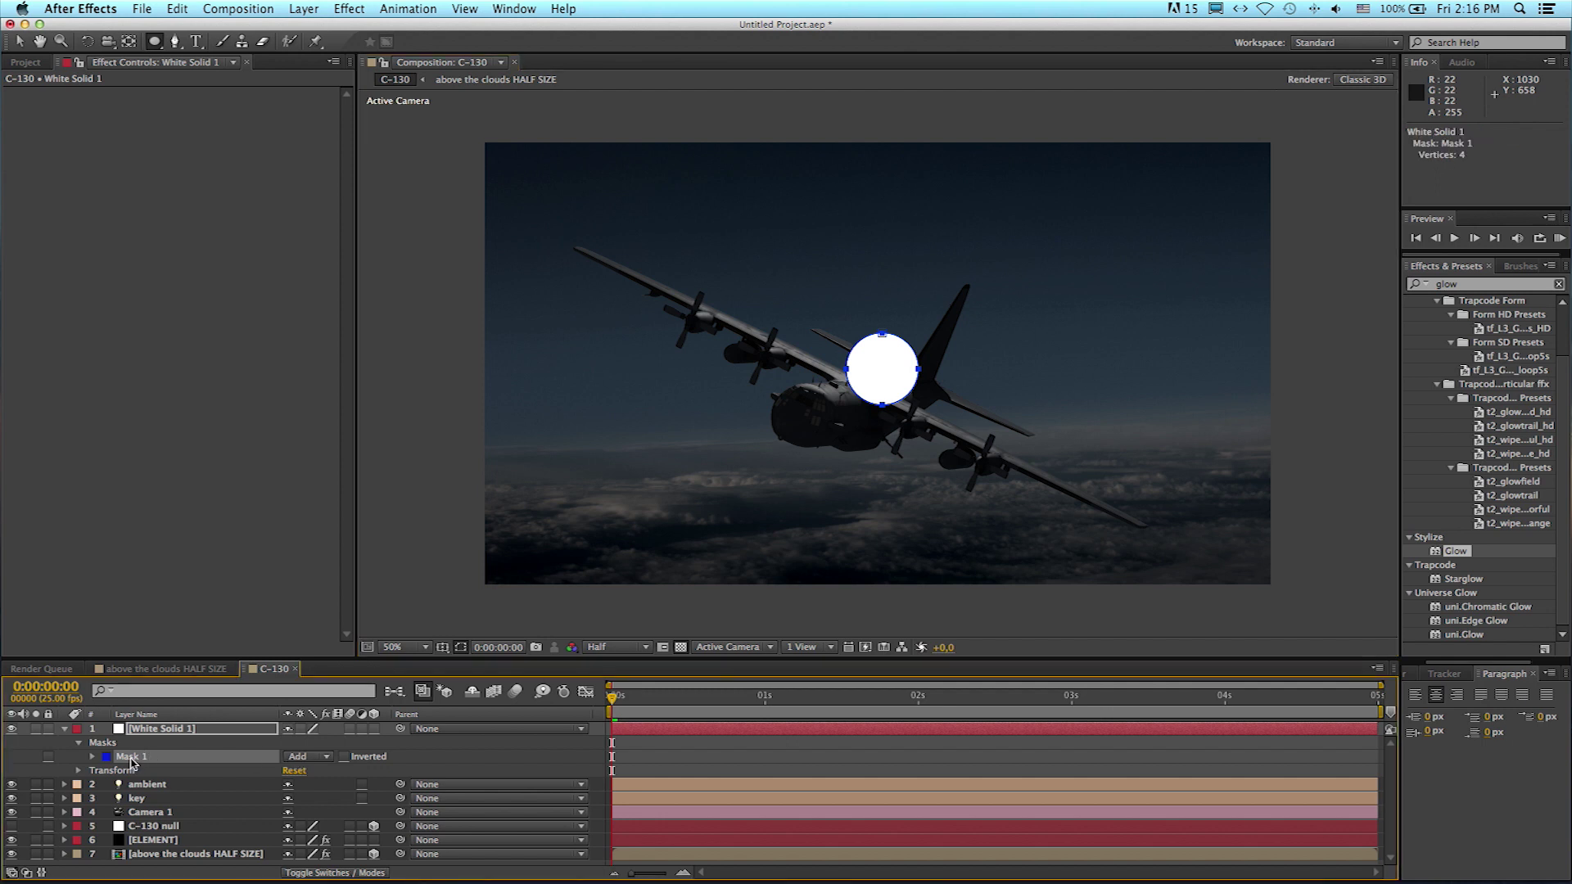
key("f")
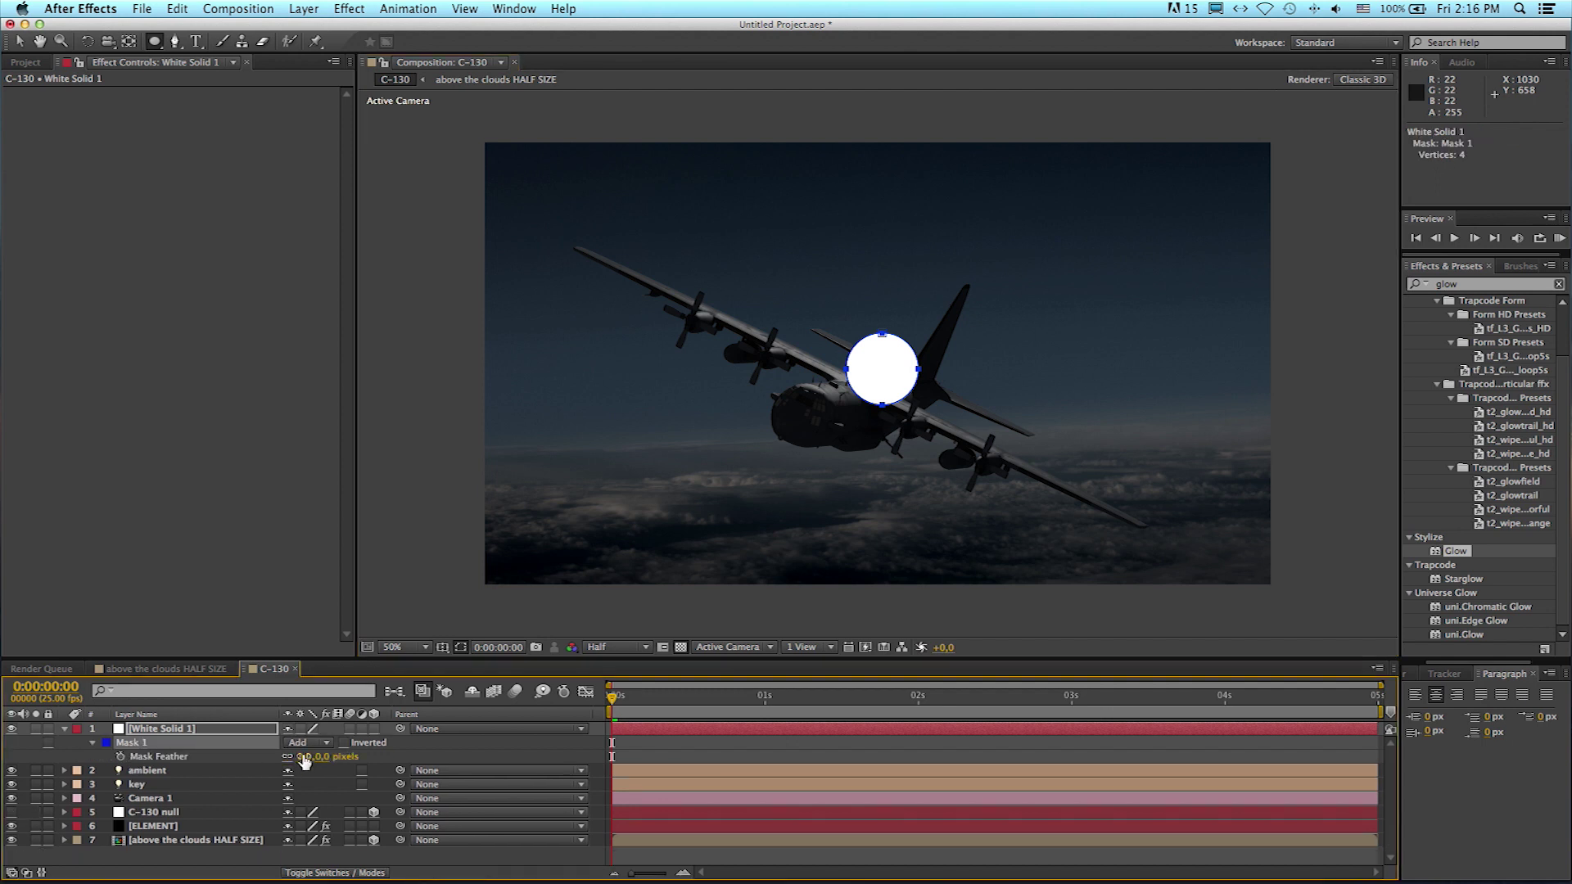
left_click_drag(304, 757, 472, 746)
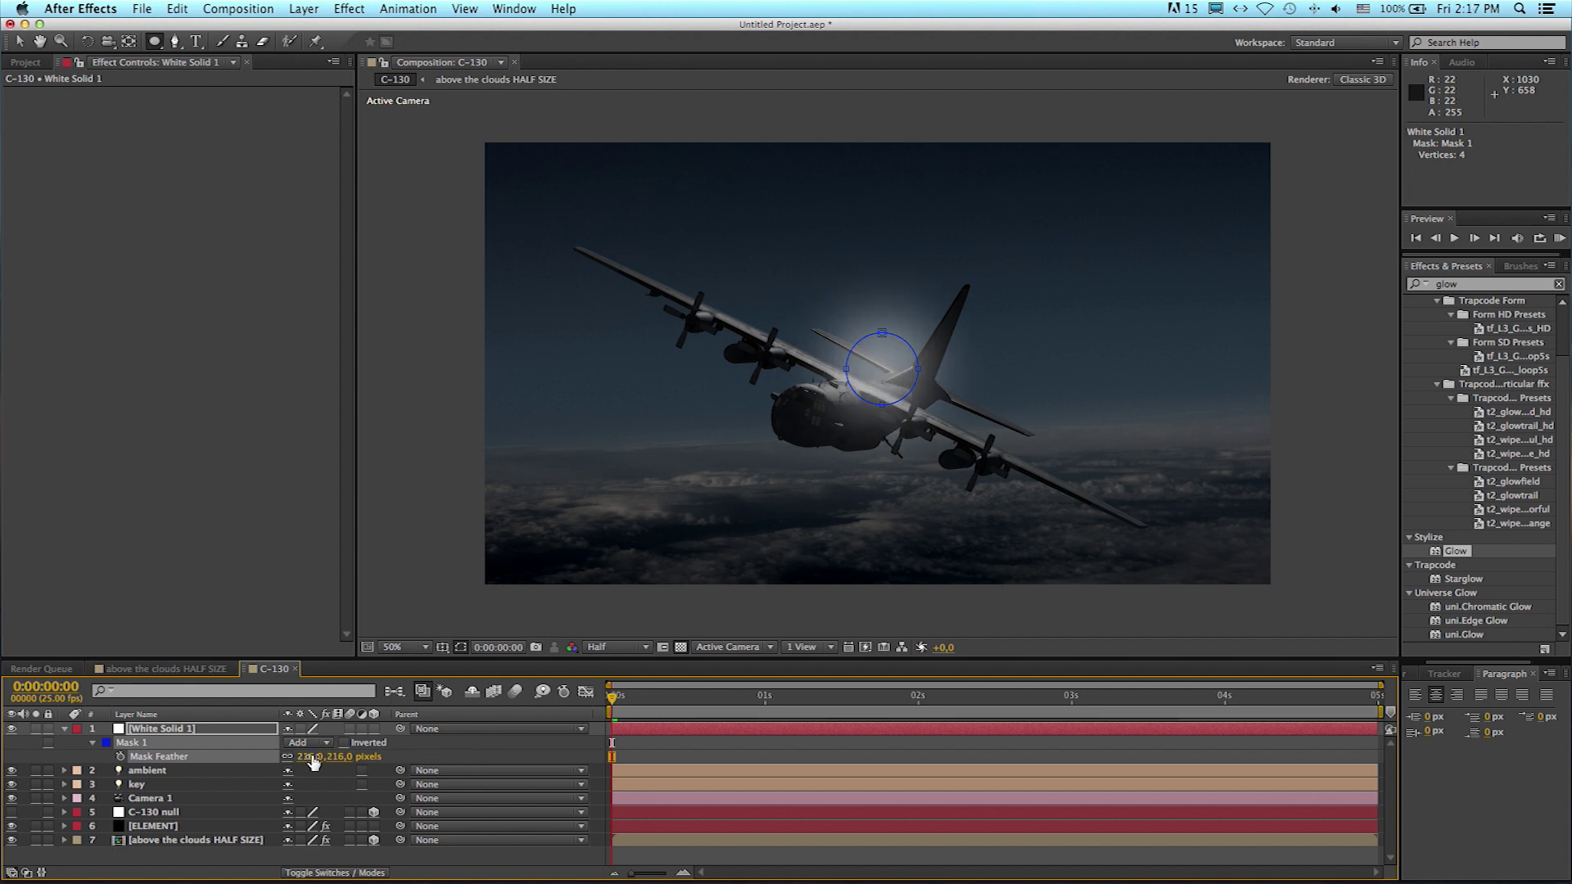
left_click_drag(311, 762, 328, 757)
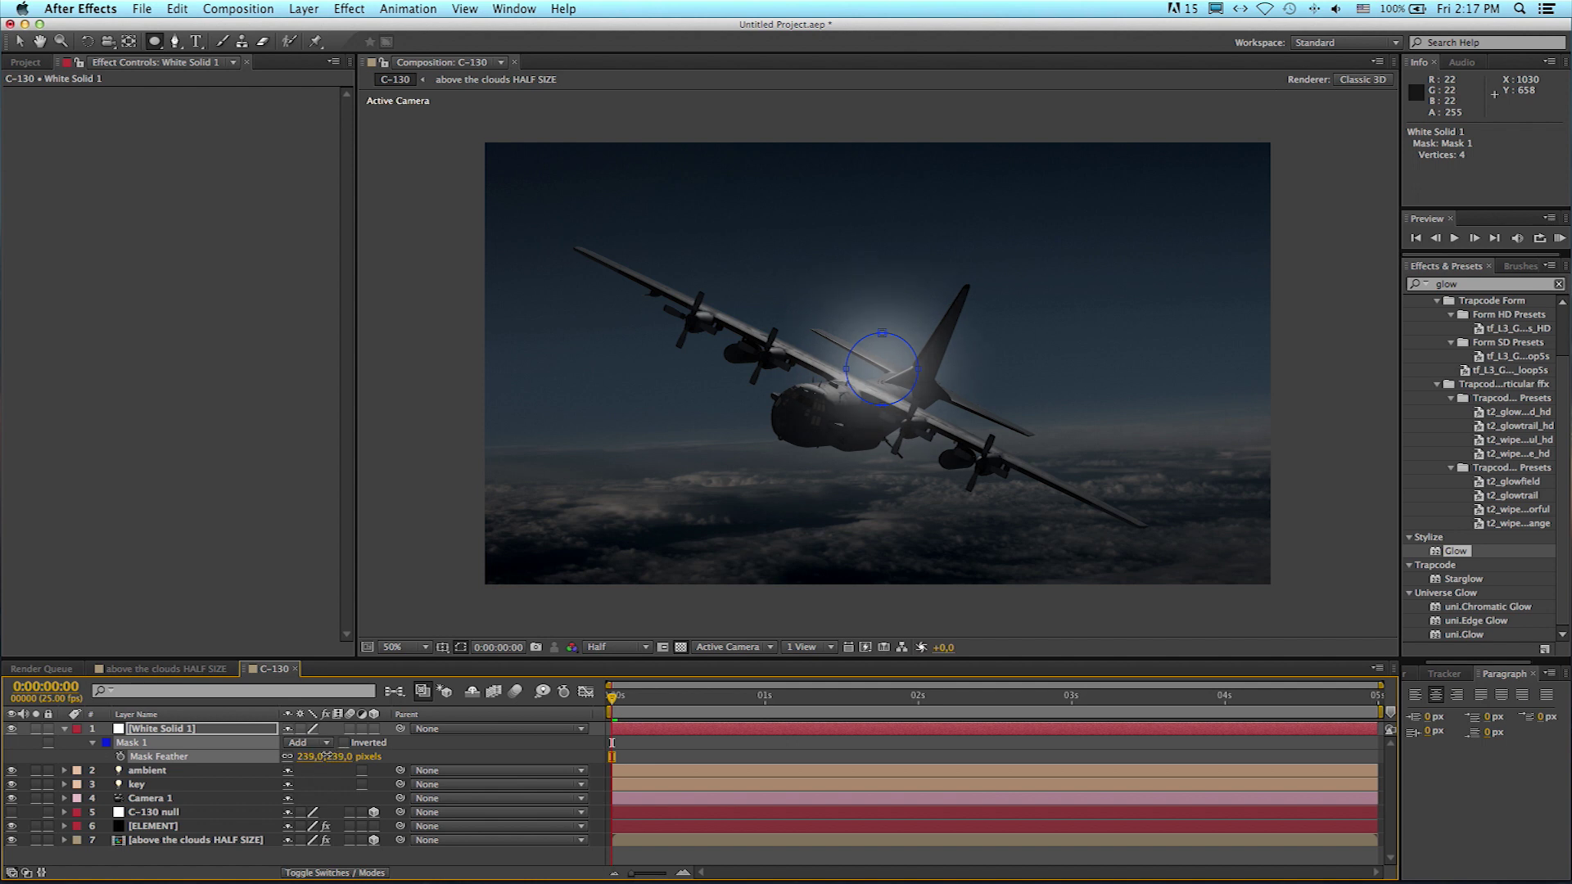
left_click_drag(322, 756, 323, 762)
left_click(374, 729)
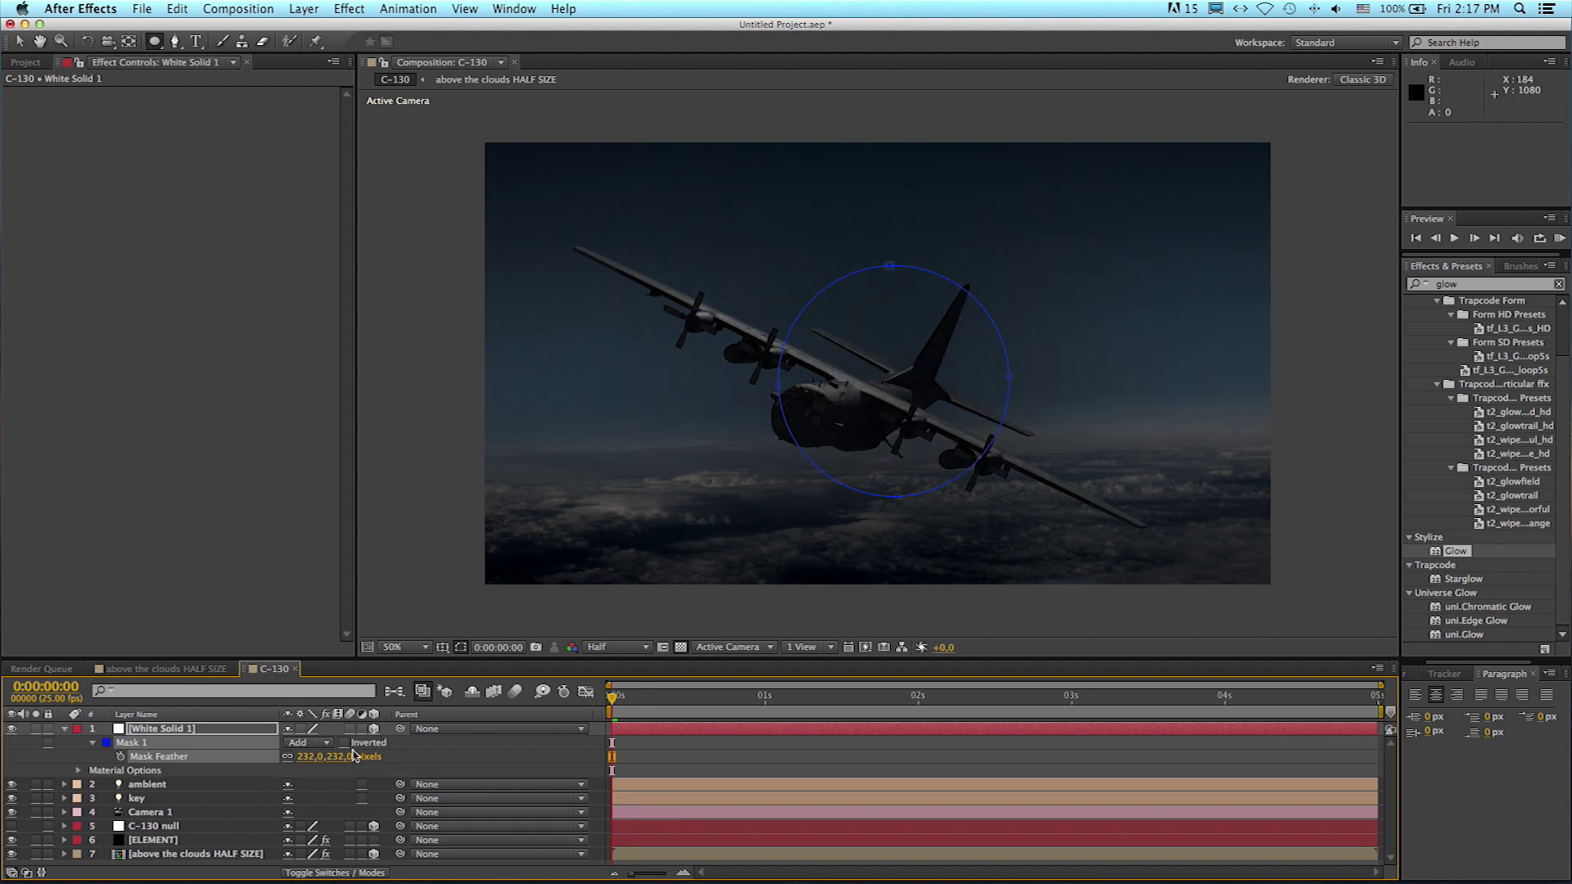
left_click(78, 772)
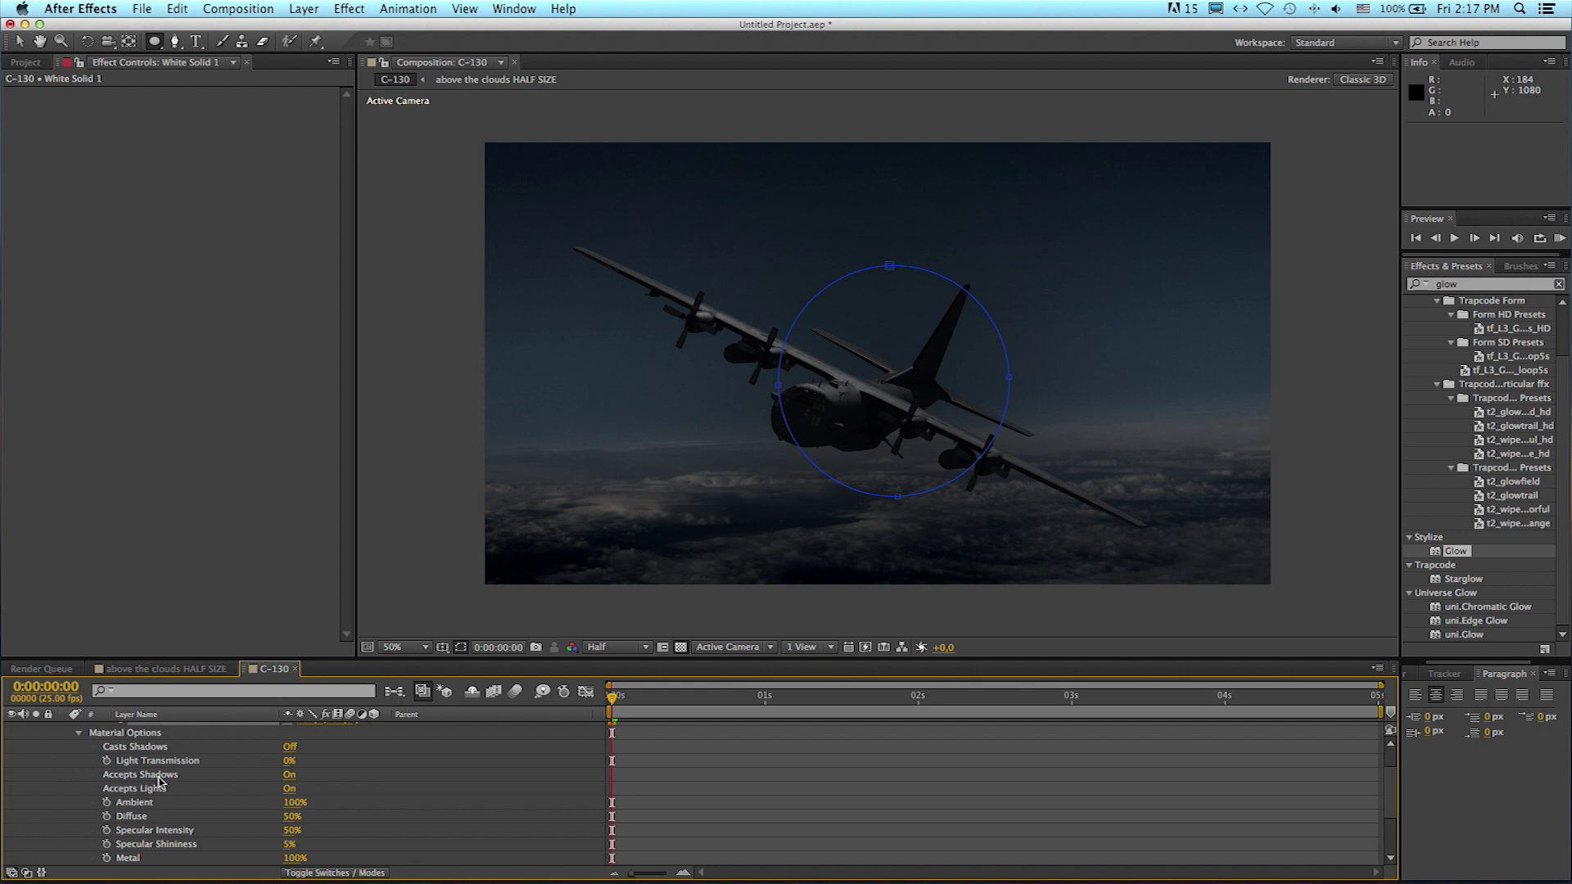
left_click(290, 776)
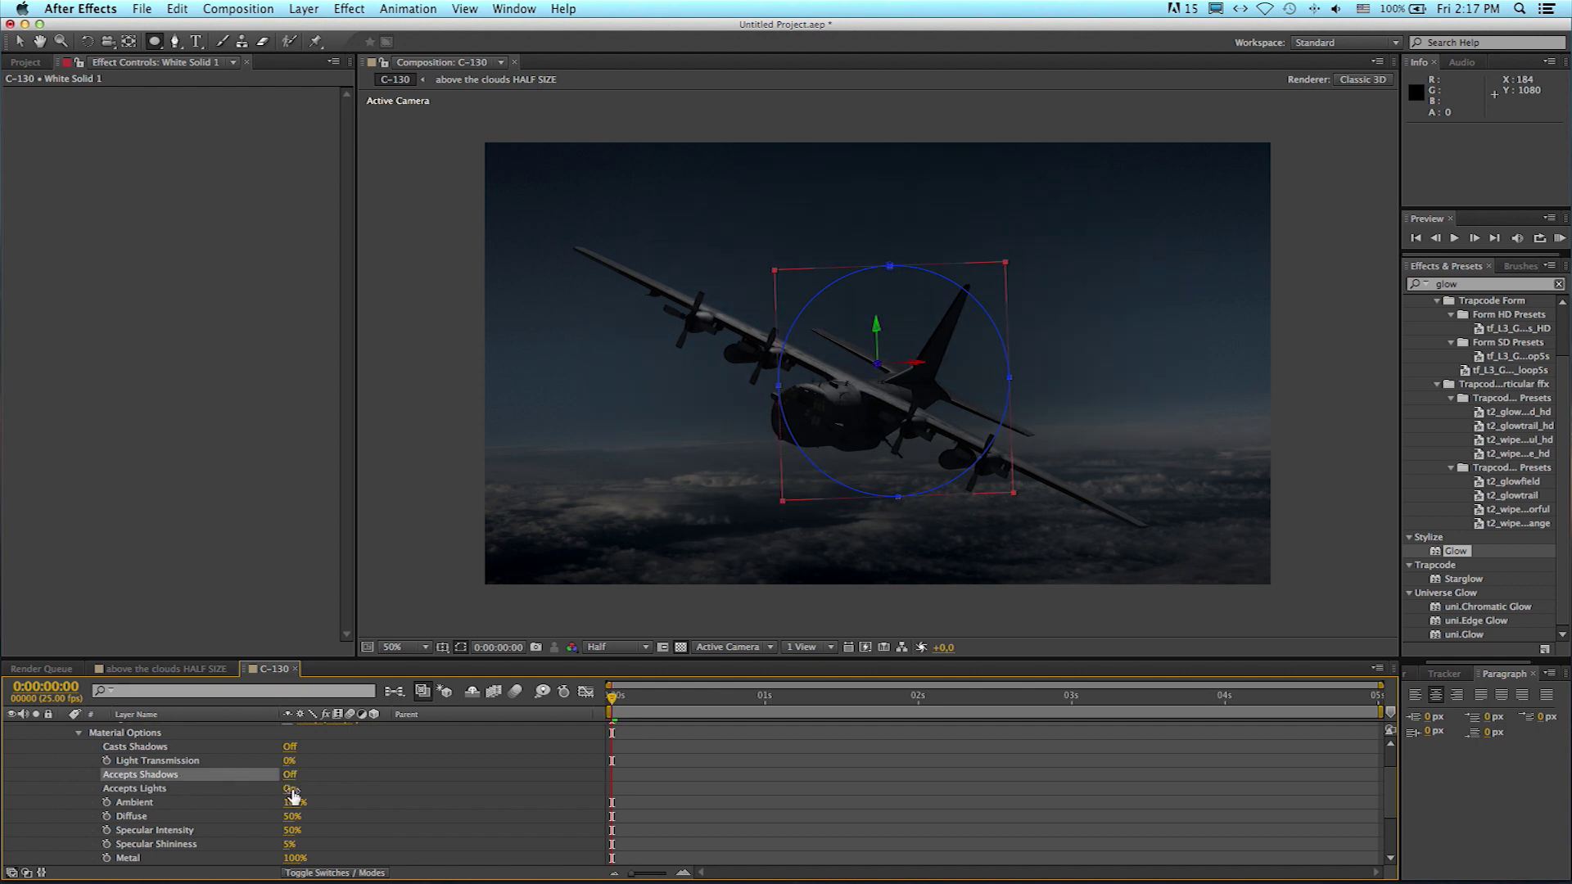
left_click(289, 789)
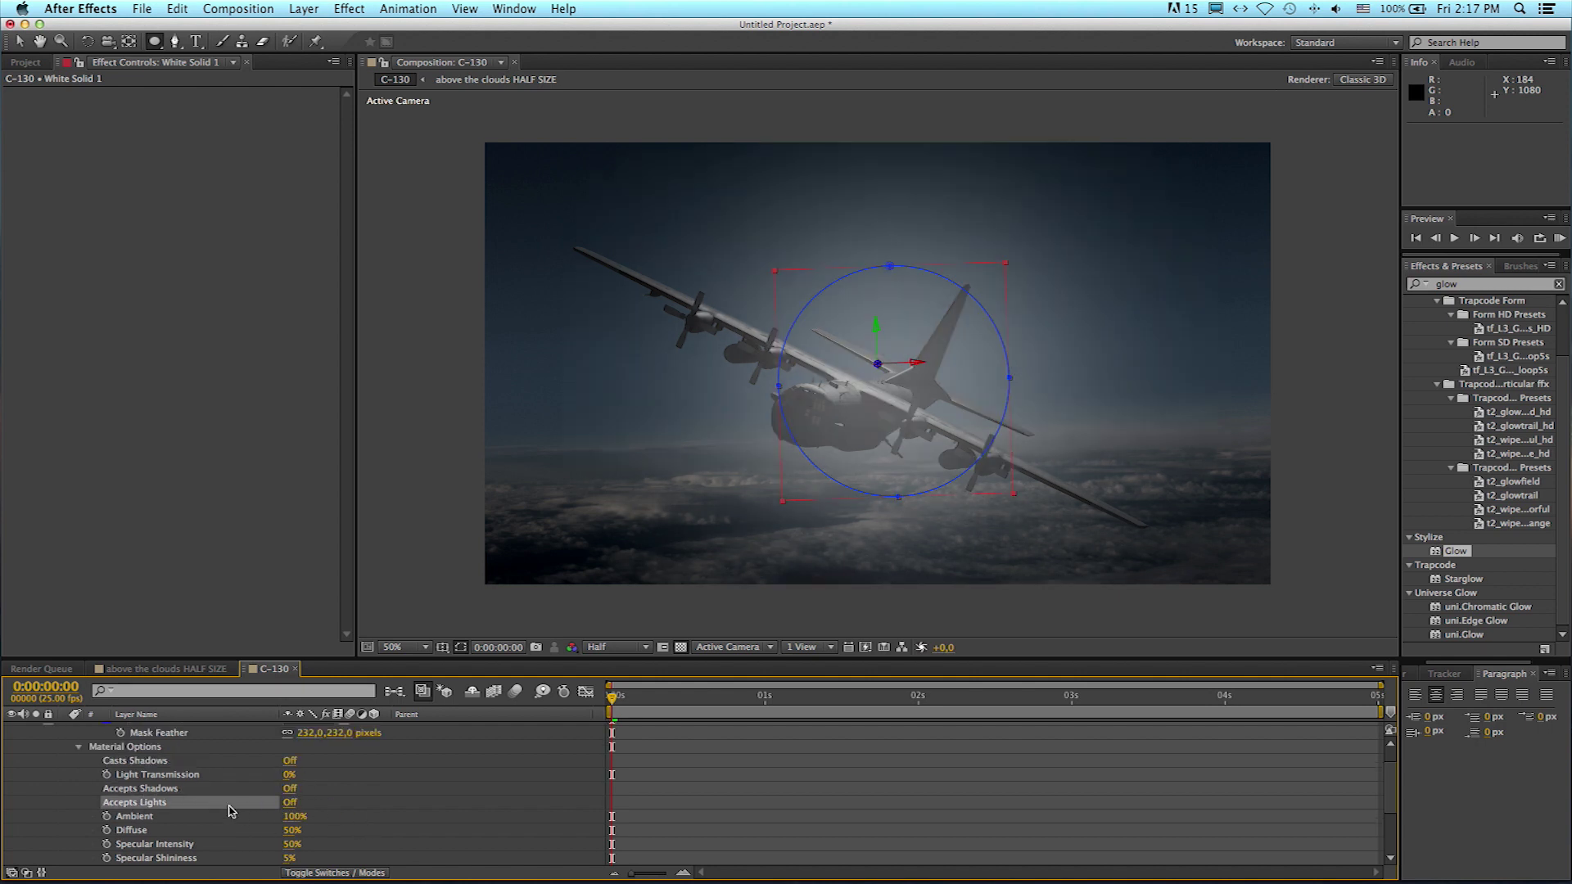
scroll(180, 786, "up", 5)
left_click(63, 728)
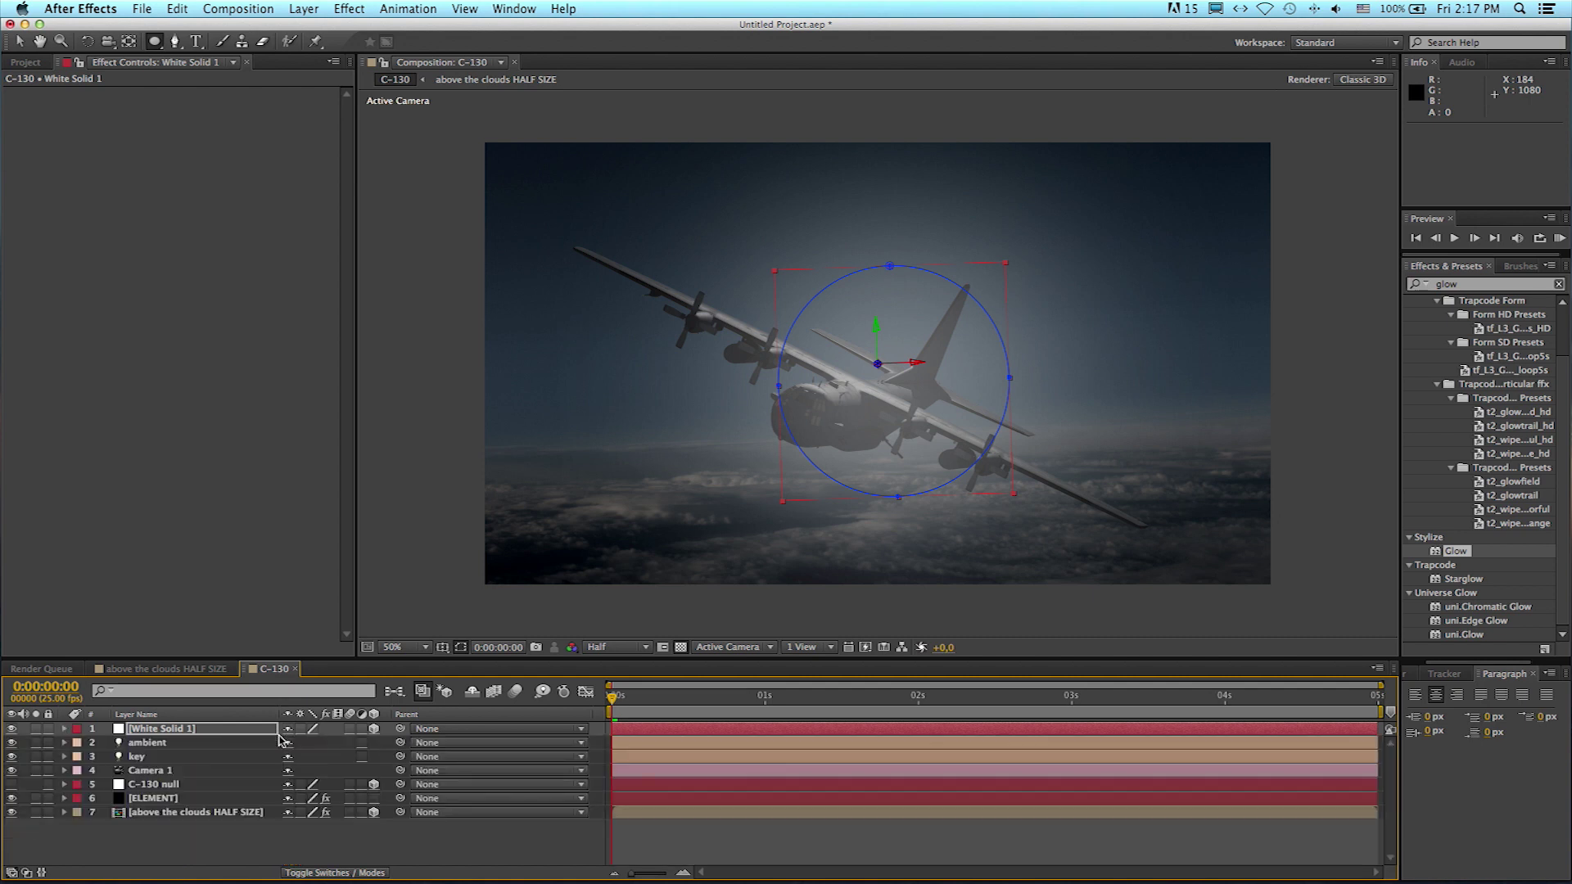
left_click(301, 875)
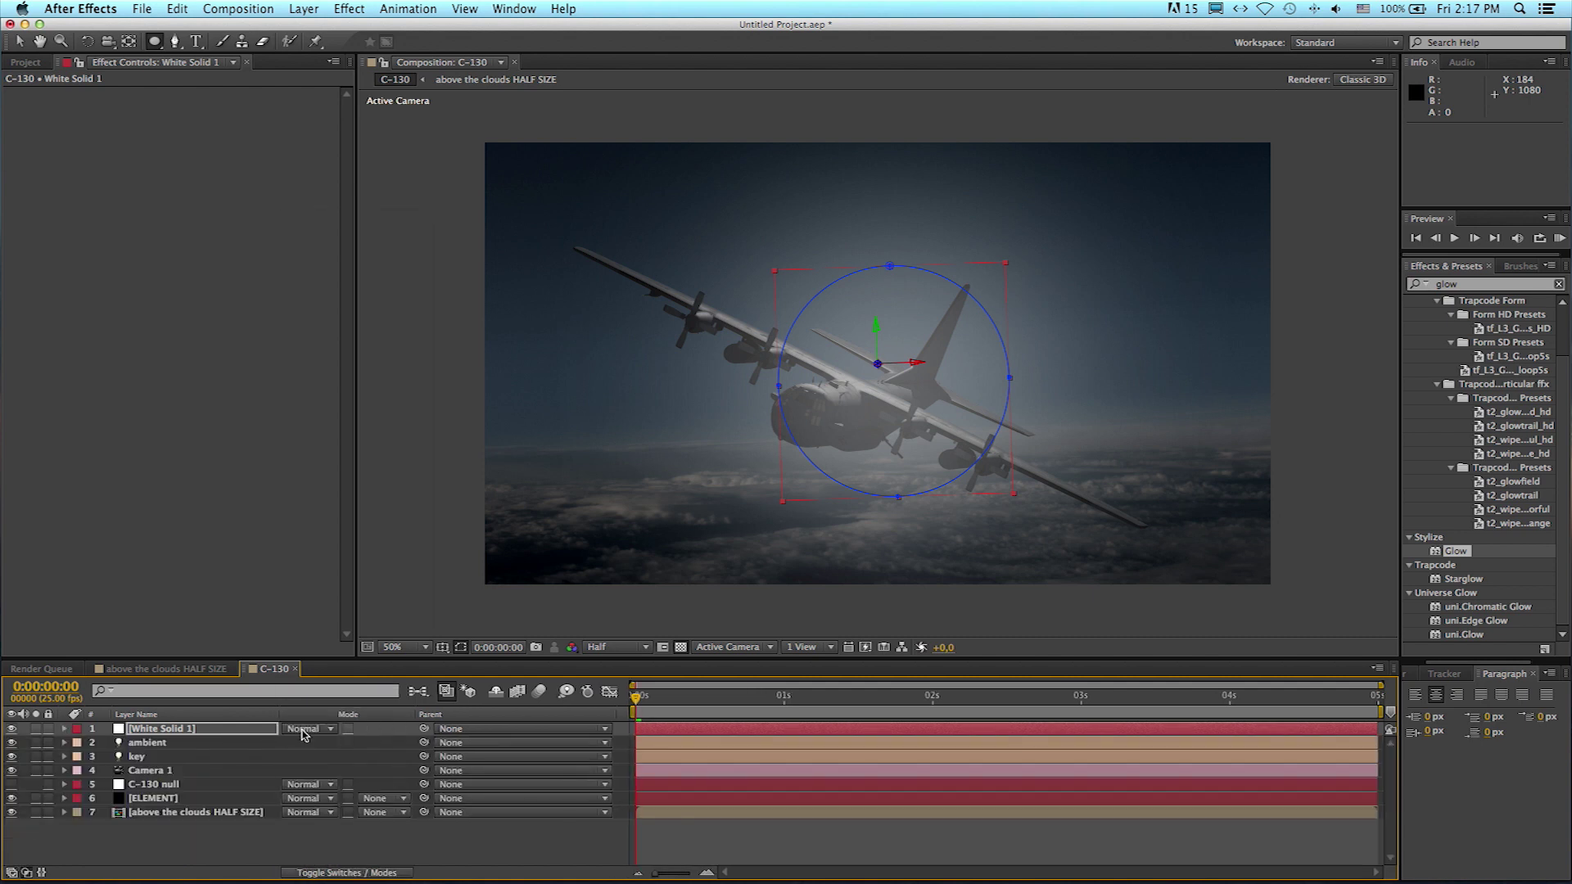
left_click(299, 728)
left_click(335, 385)
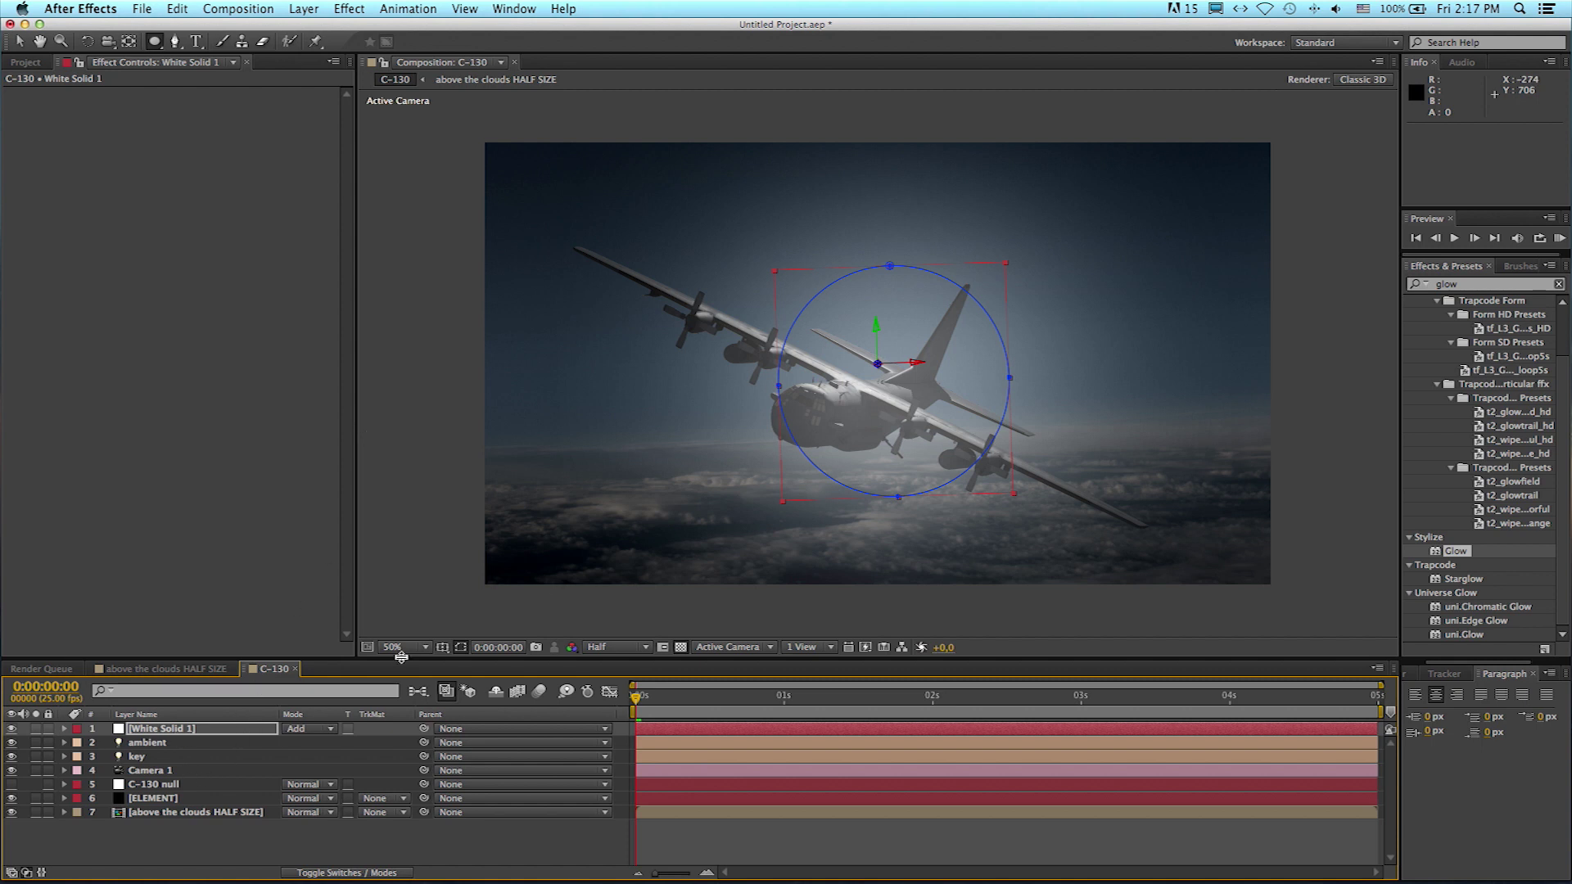
left_click(195, 813)
key("p")
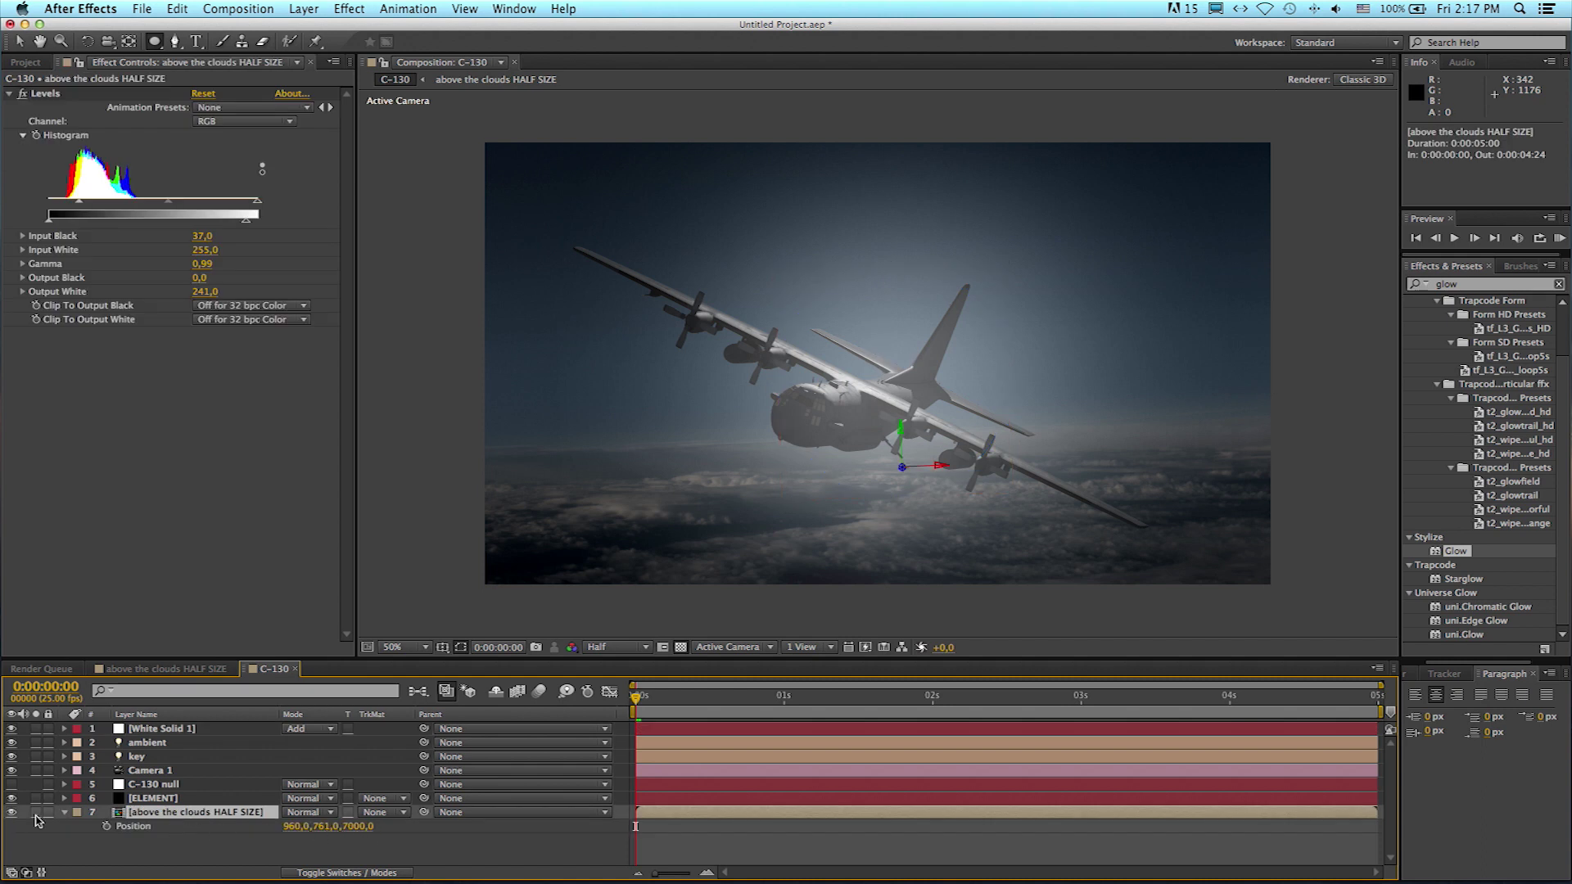
left_click(65, 813)
Step: Rename White Solid 1 to 'moon glow'
left_click(151, 731)
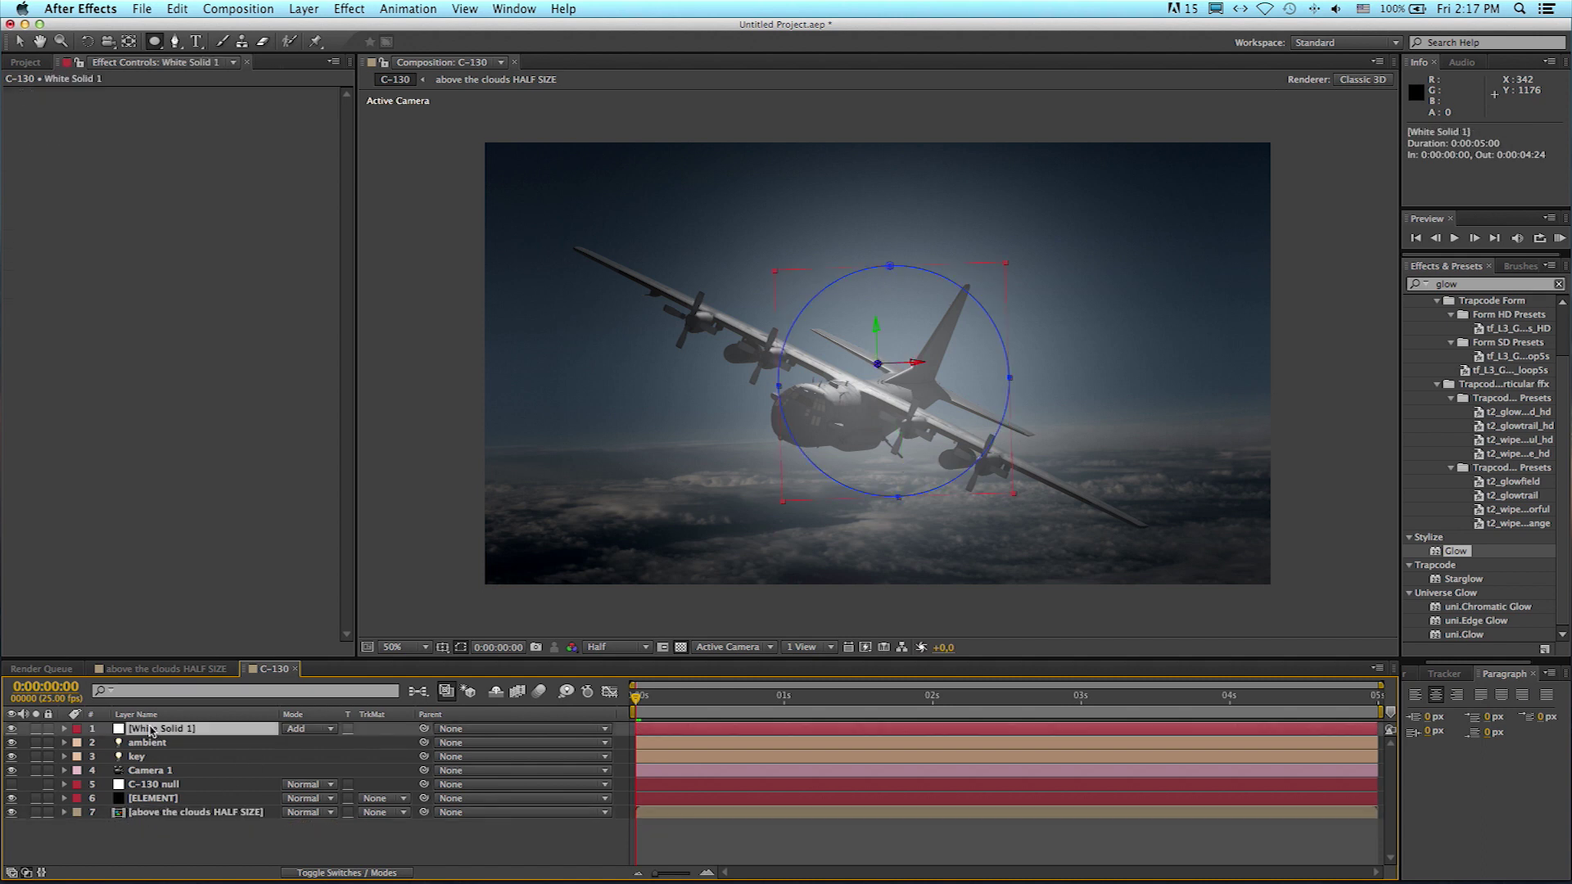
key("Return")
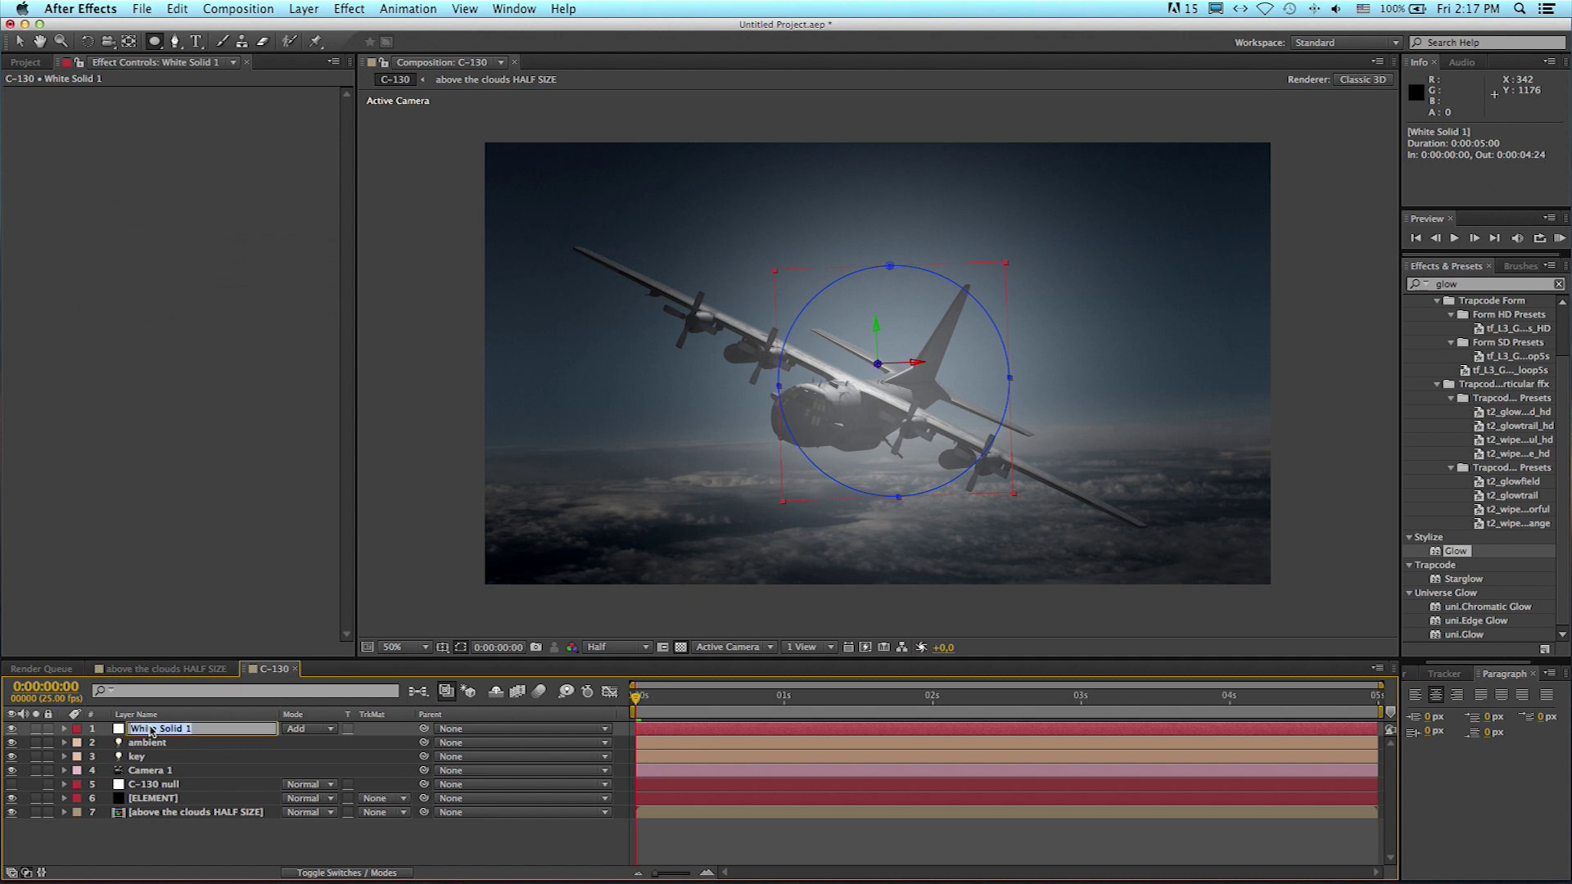
type("moon glow")
key("Return")
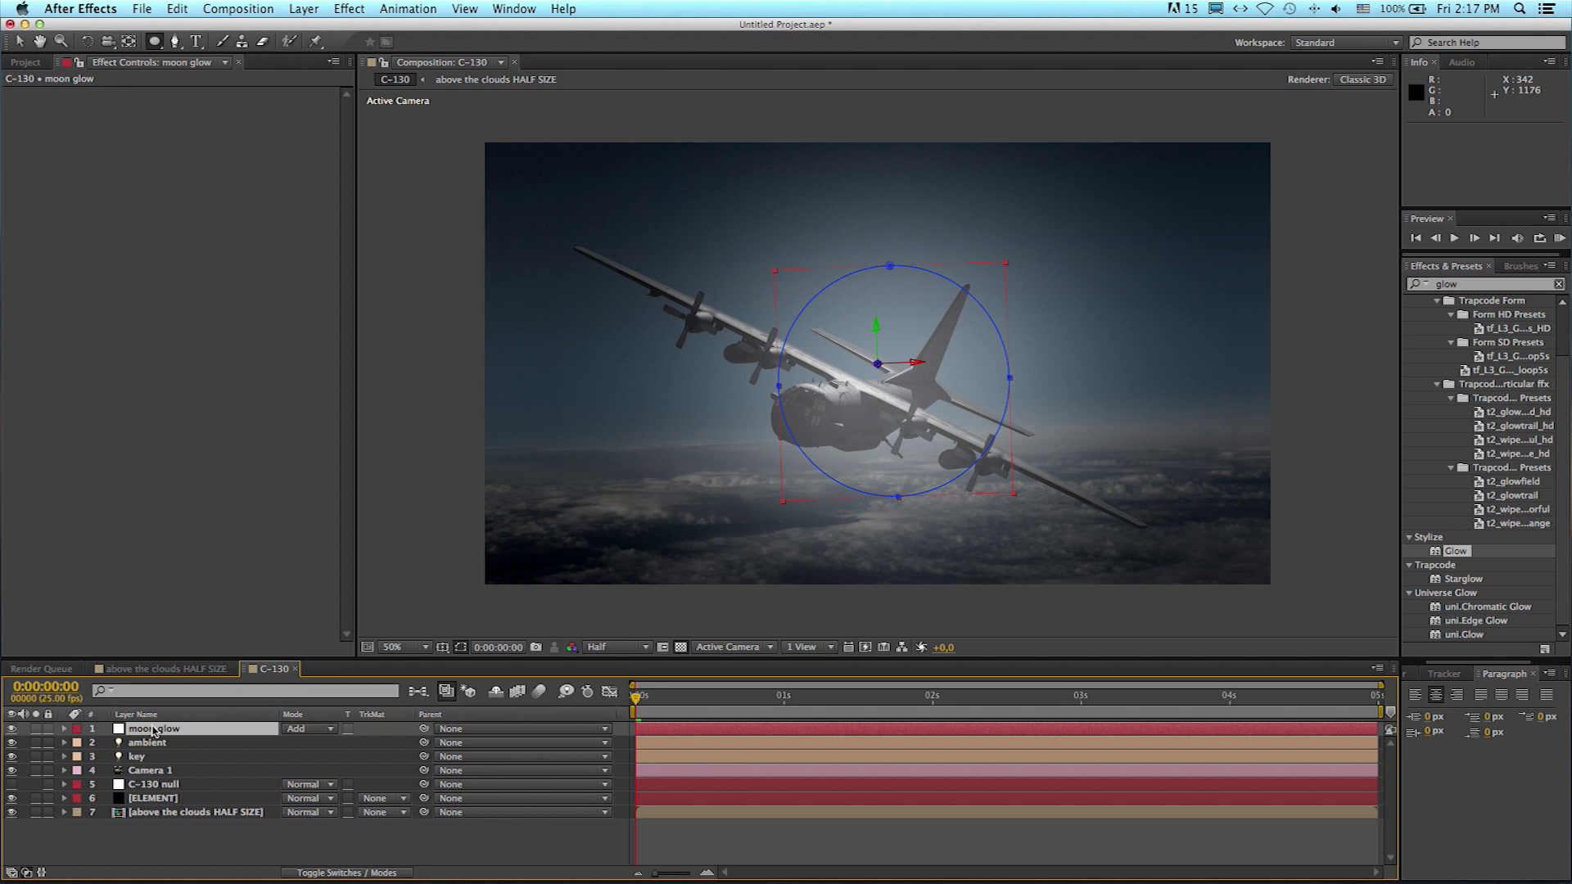
Step: Set the moon glow's Z position to 6900 and move it higher and left
key("p")
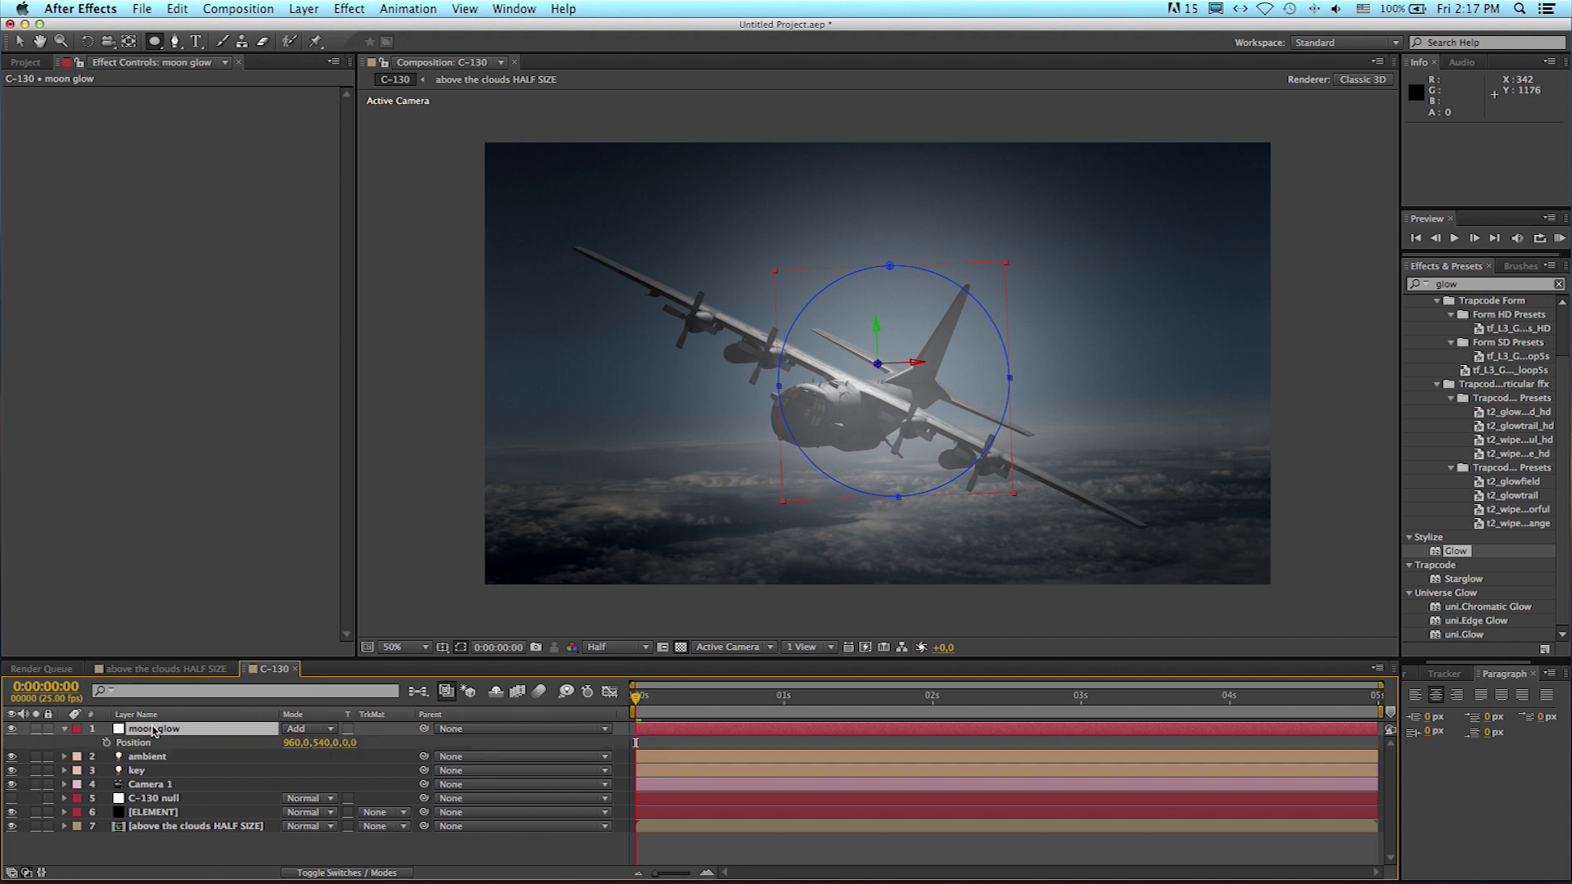
left_click(351, 742)
type("6900")
key("Return")
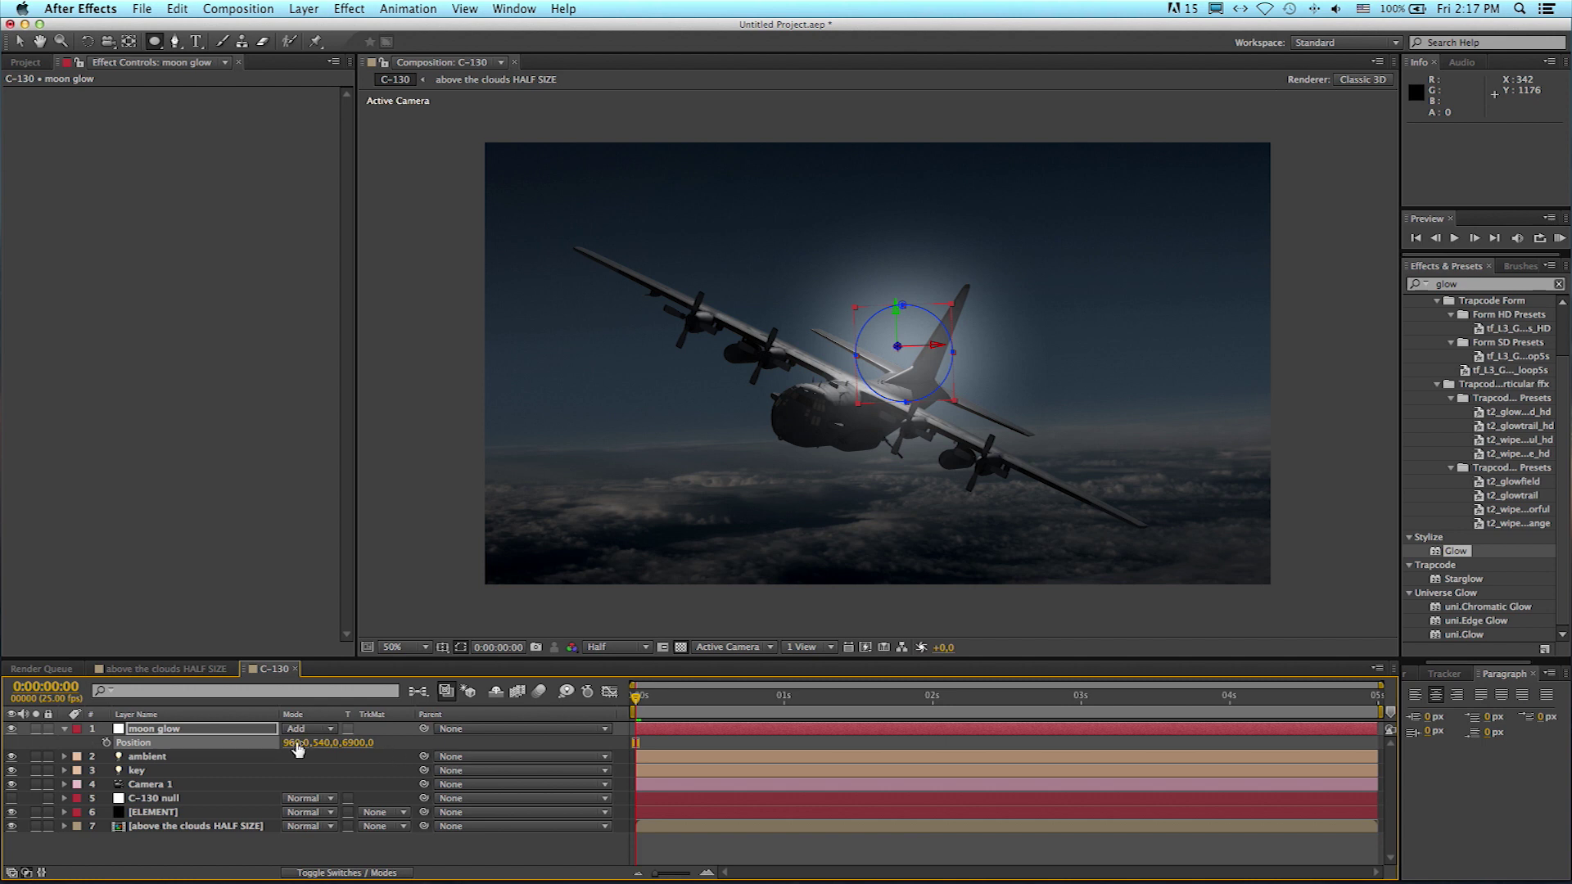
left_click_drag(319, 743, 193, 778)
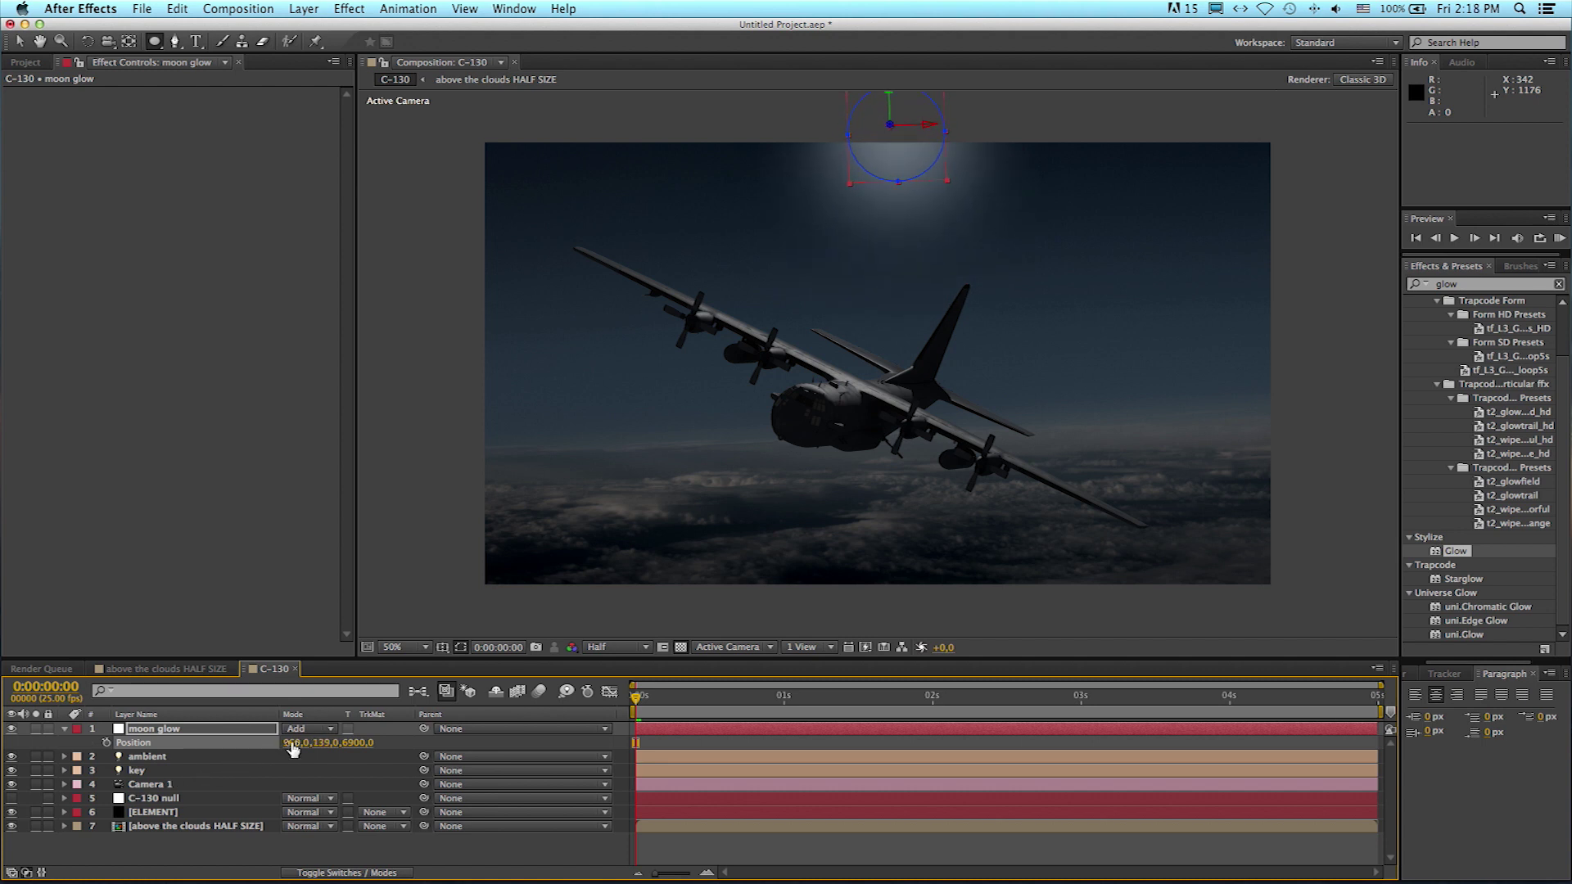
mouse_move(295, 743)
left_mouse_down()
mouse_move(243, 743)
mouse_move(305, 743)
left_mouse_up()
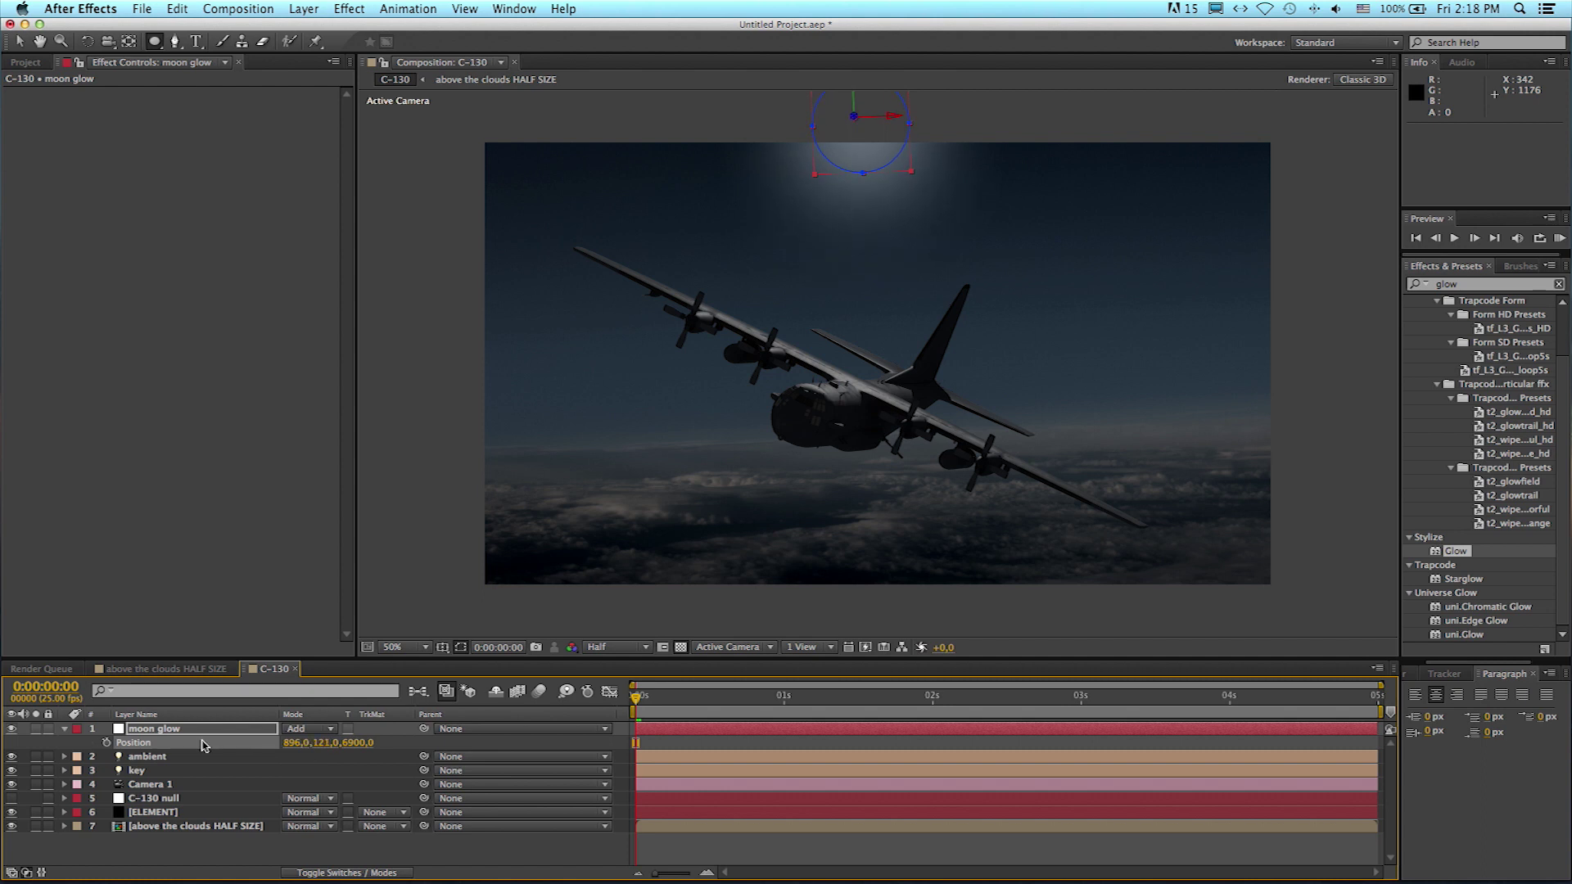
Step: Scale the moon glow to 212% and nudge its position to 896, 102, 6900
key("s")
left_click_drag(304, 741, 391, 735)
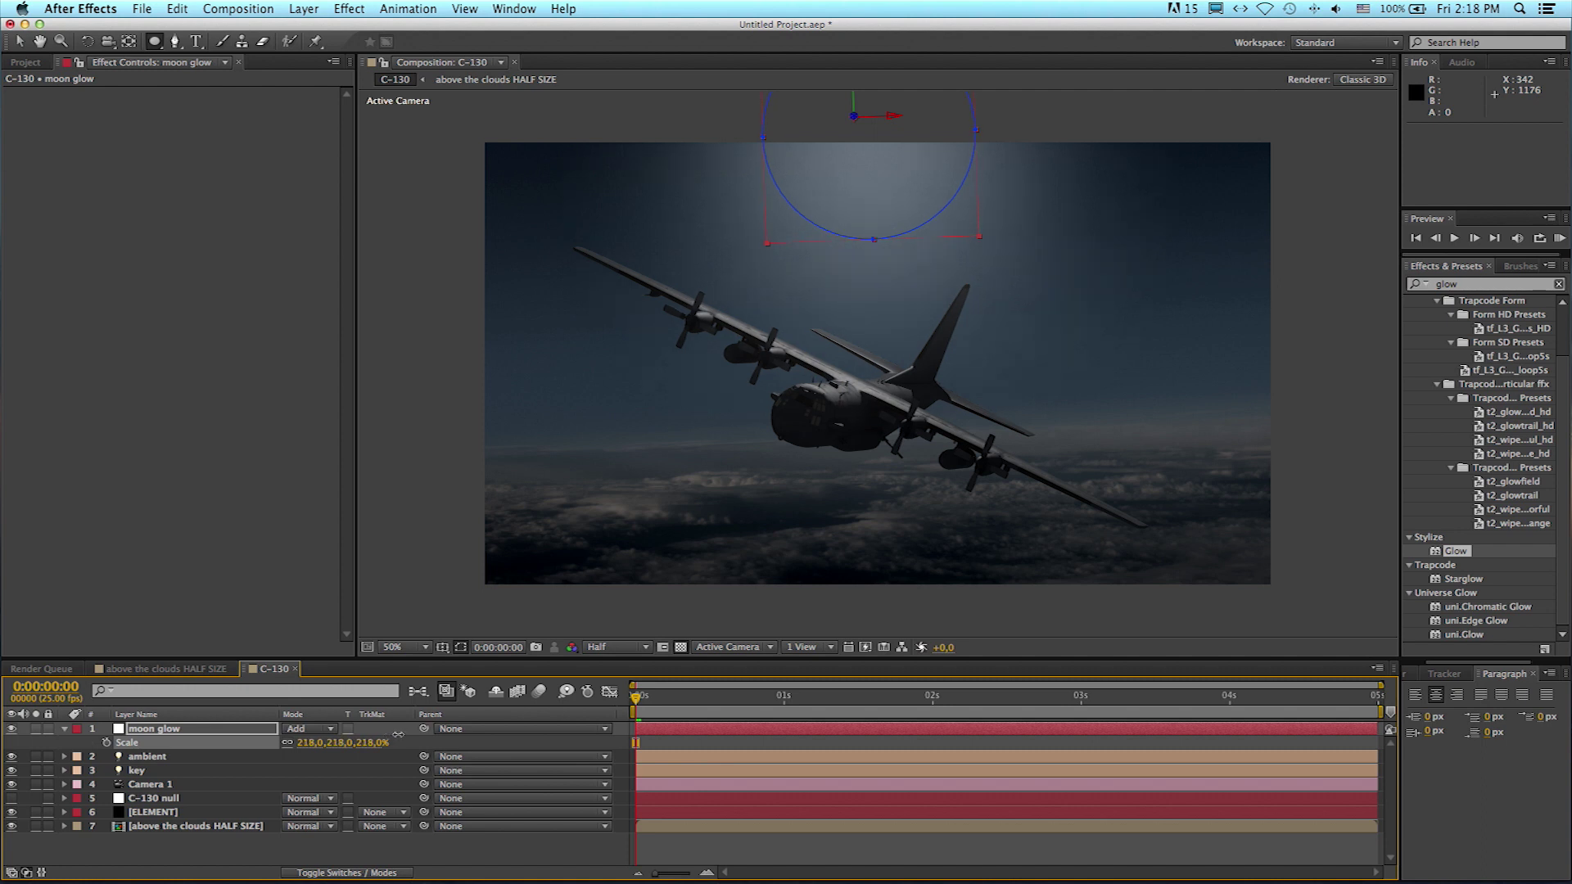
left_click_drag(397, 734, 392, 734)
key("p")
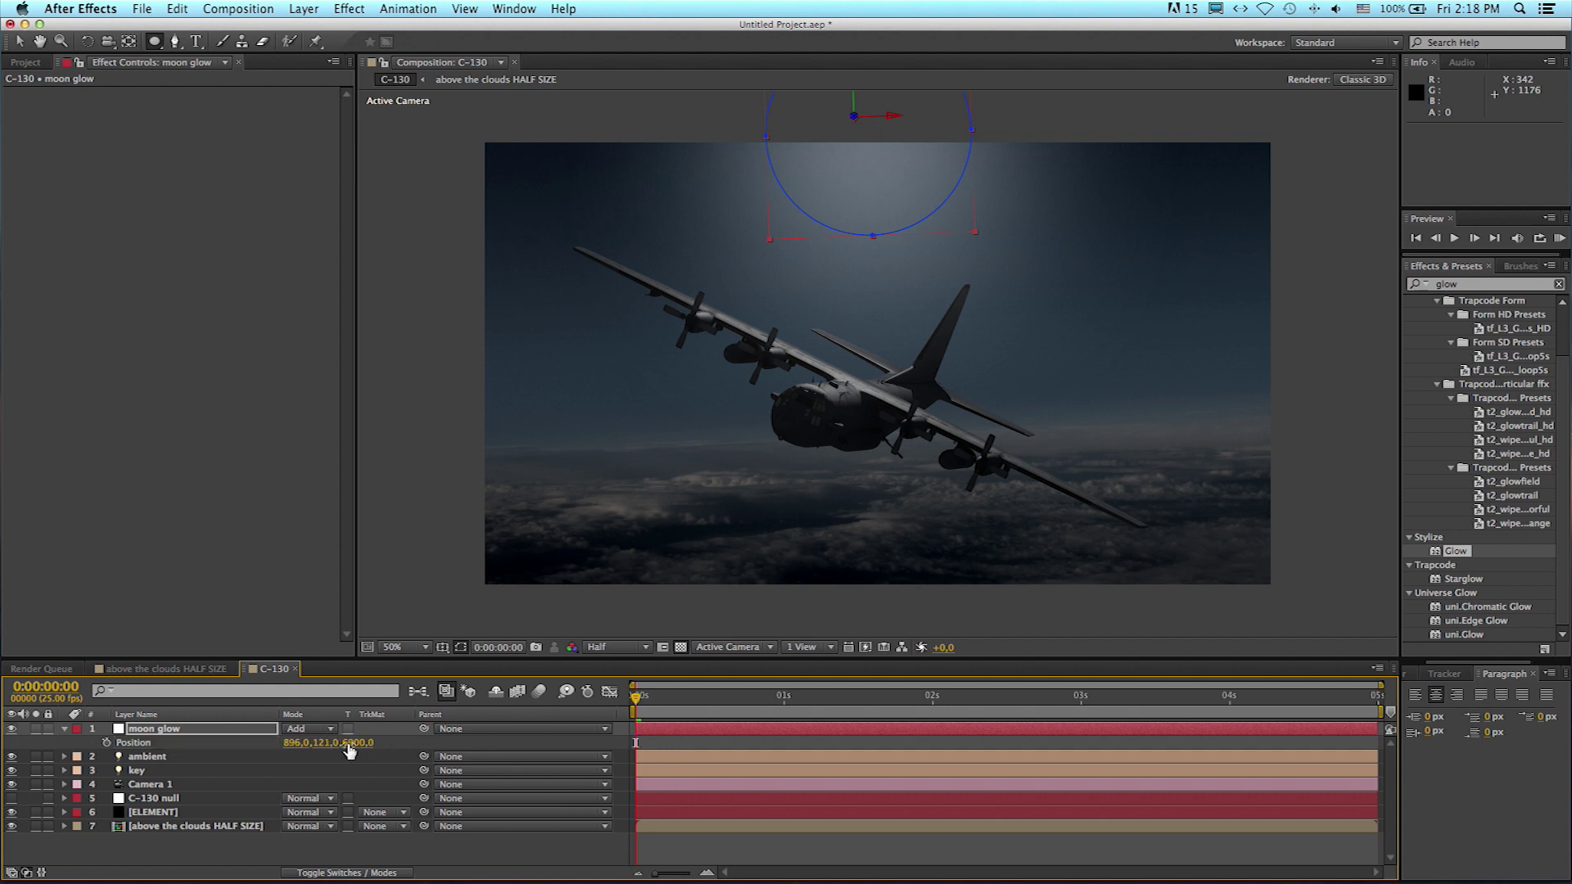
left_click_drag(316, 741, 307, 742)
Step: Duplicate the moon glow layer and shrink the copy to 75% scale
left_click(211, 853)
left_click(182, 730)
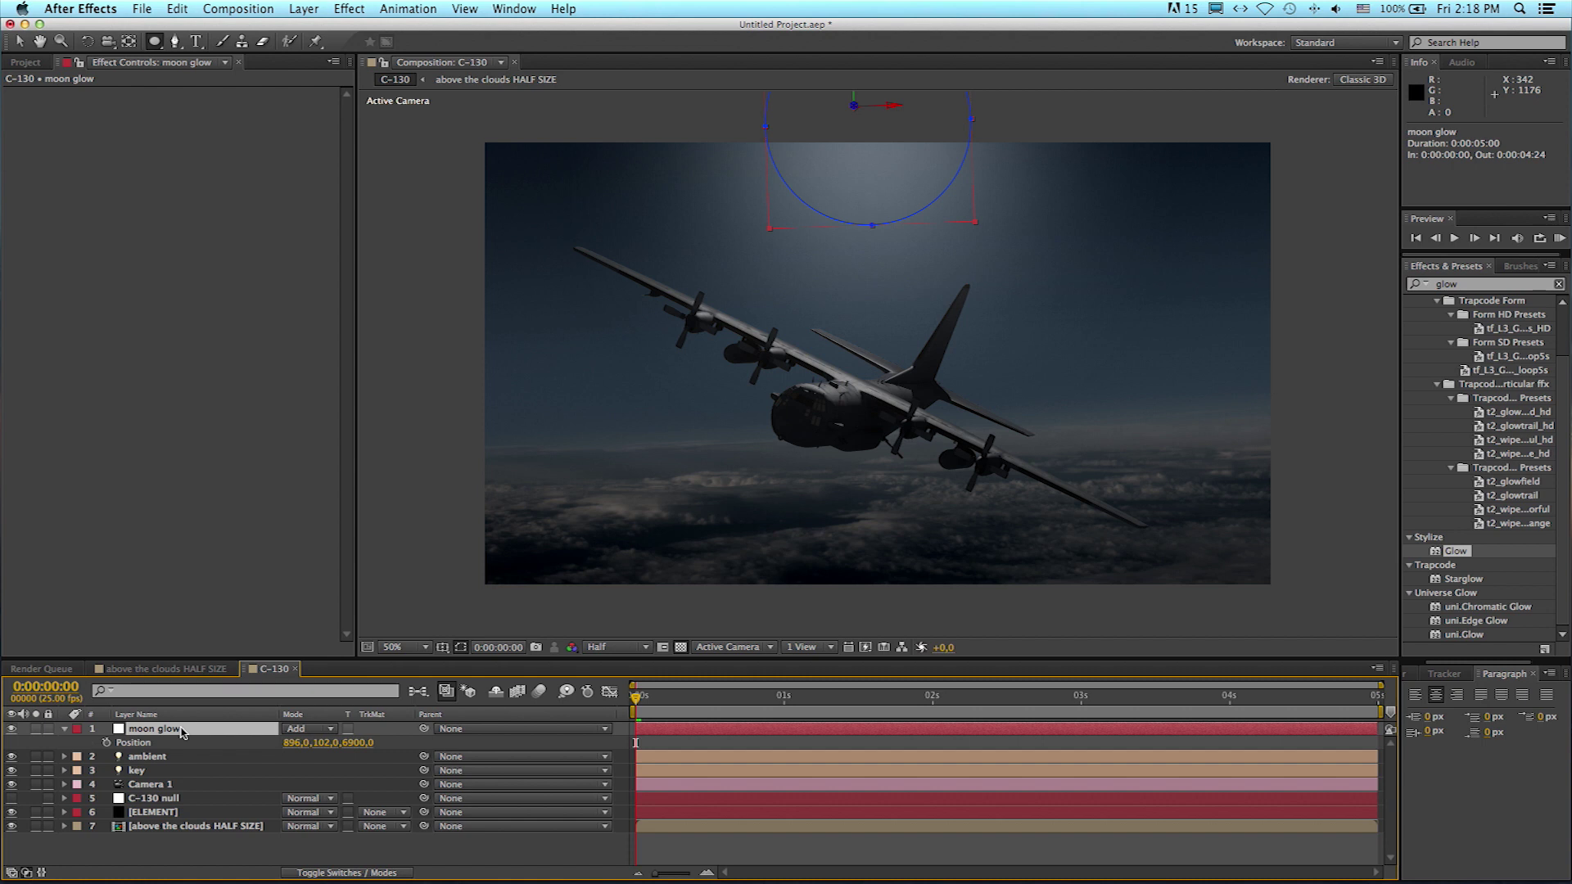
key("super+d")
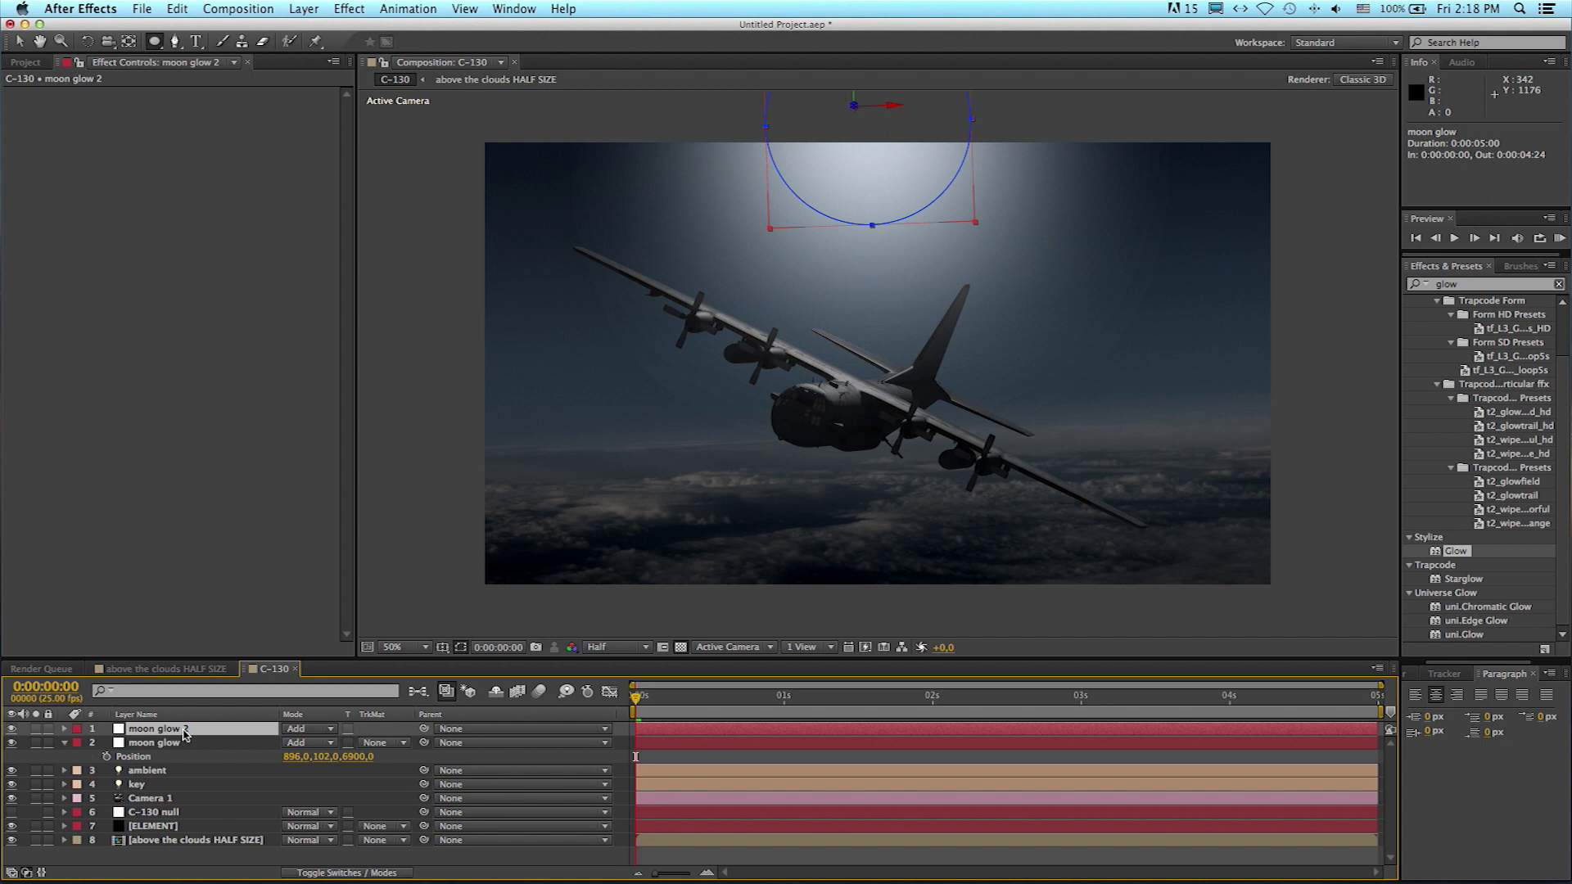
key("s")
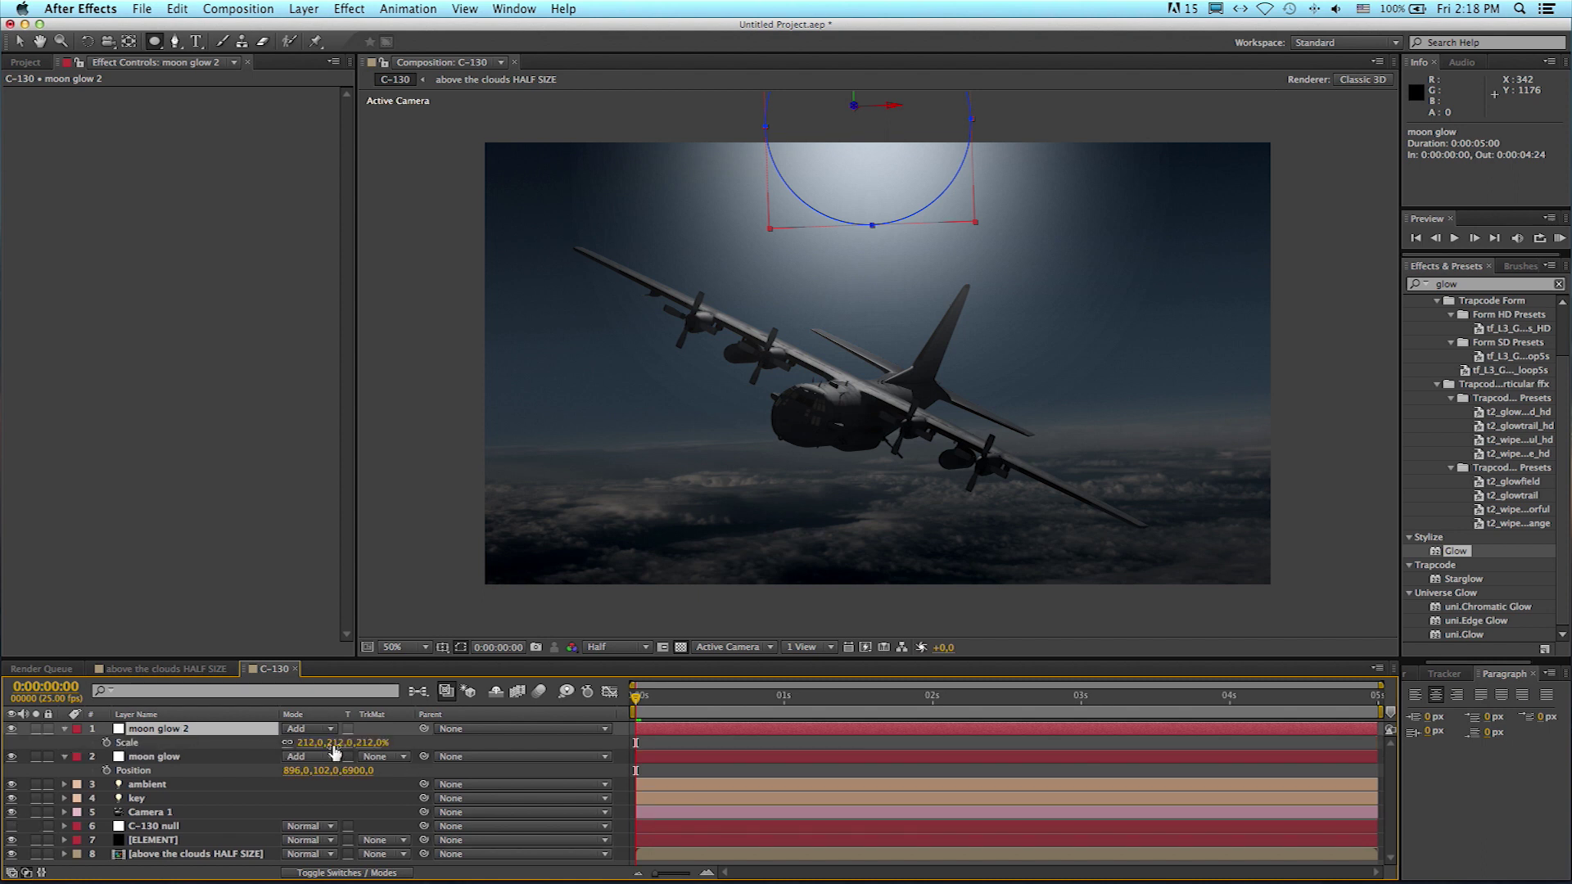
left_click_drag(316, 743, 206, 745)
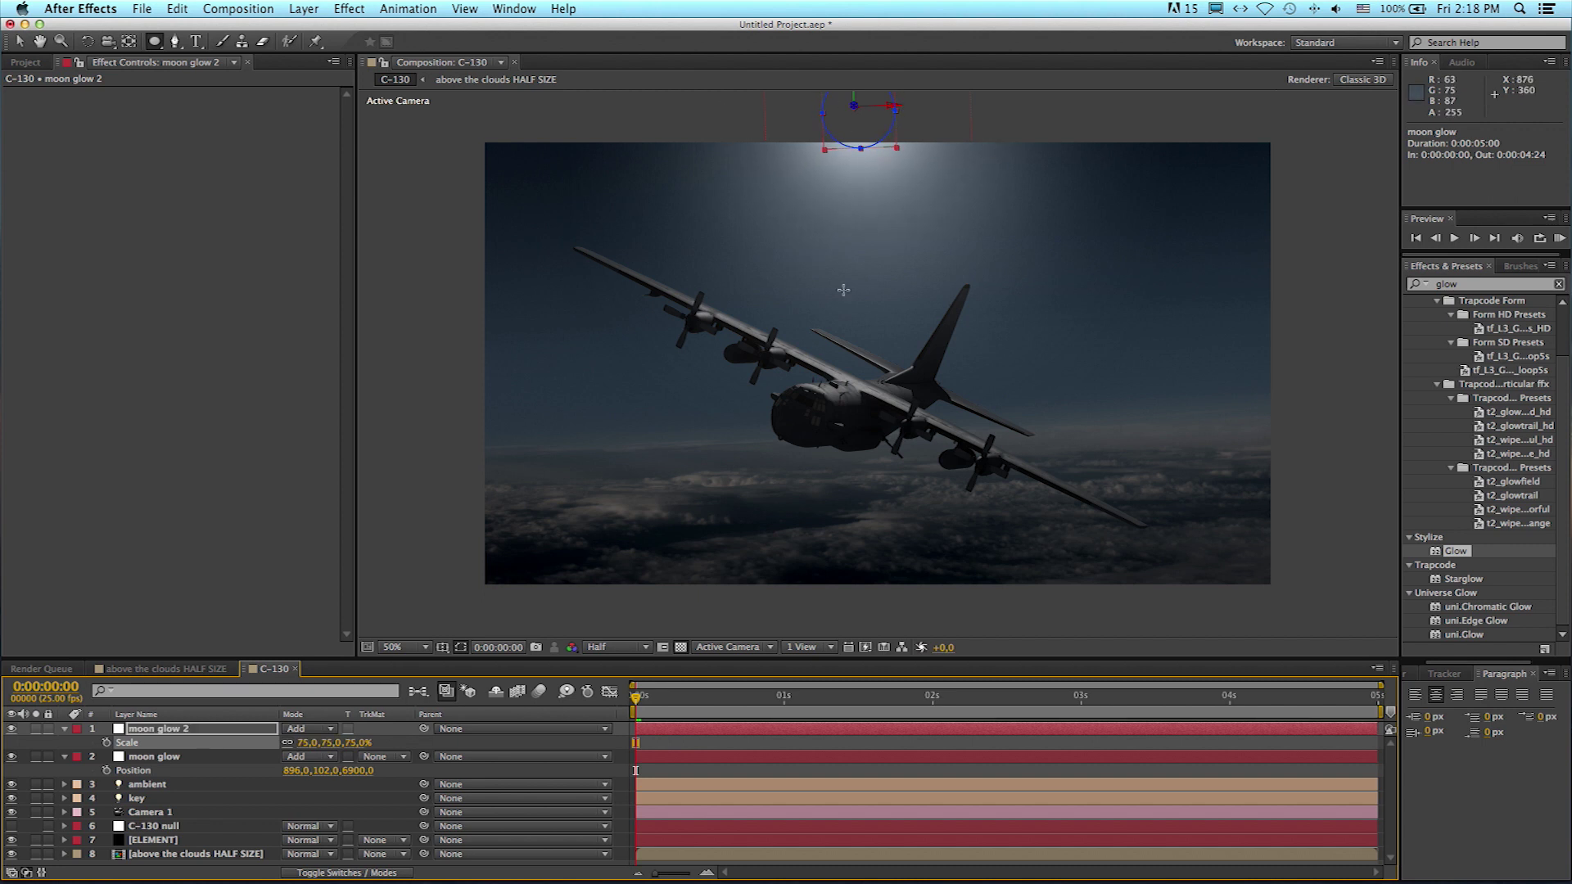
Step: Set moon glow 2's opacity to 55% and collapse both glow layers
key("v")
left_click(160, 732)
key("t")
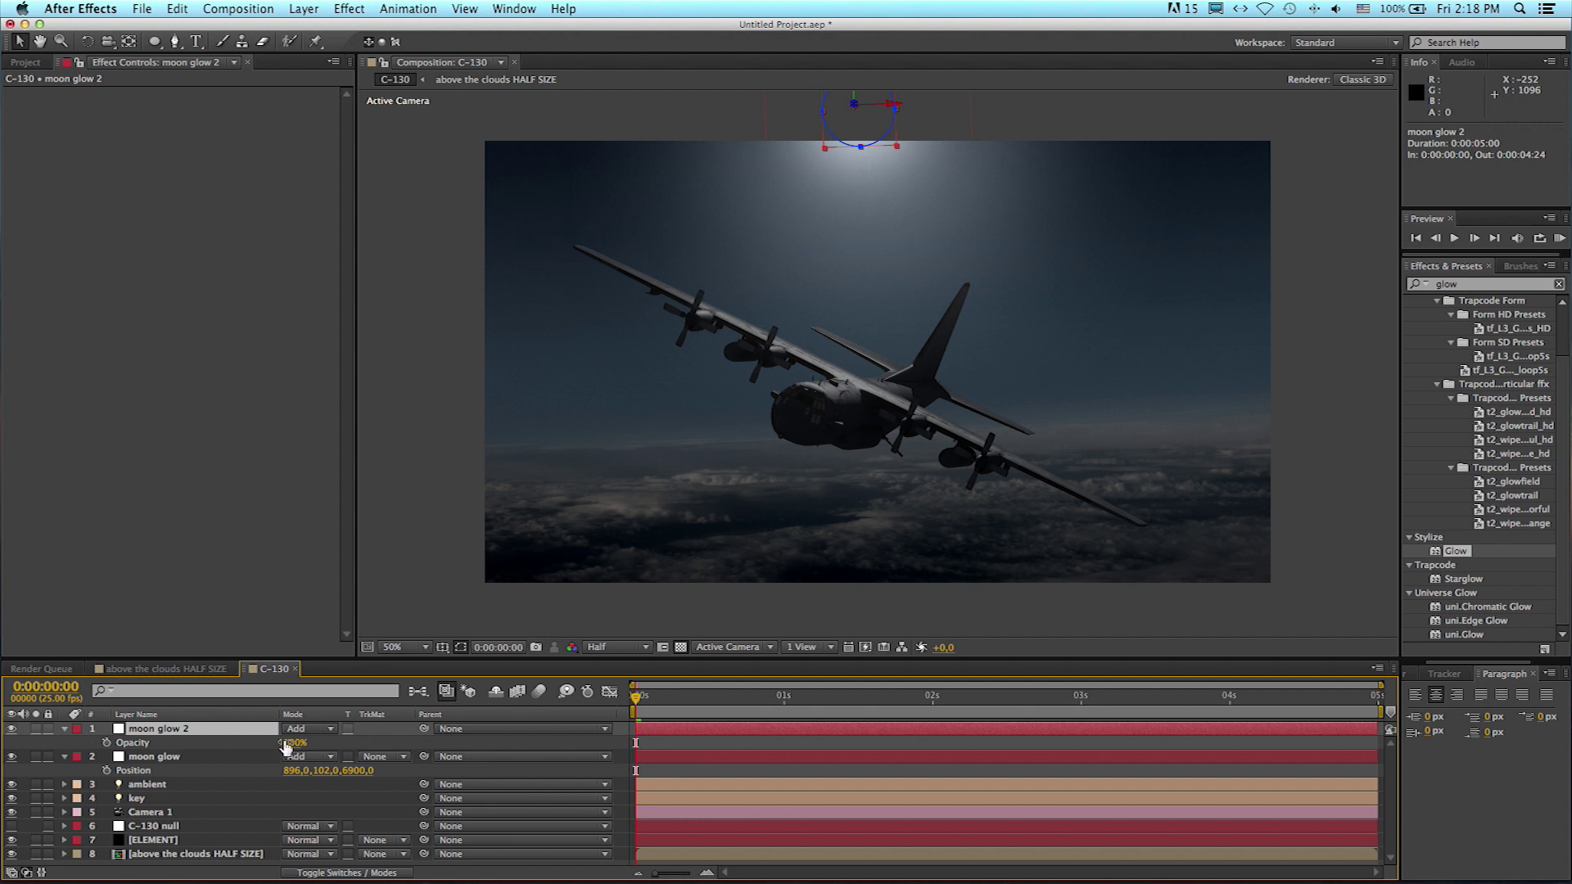
left_click_drag(292, 742, 262, 741)
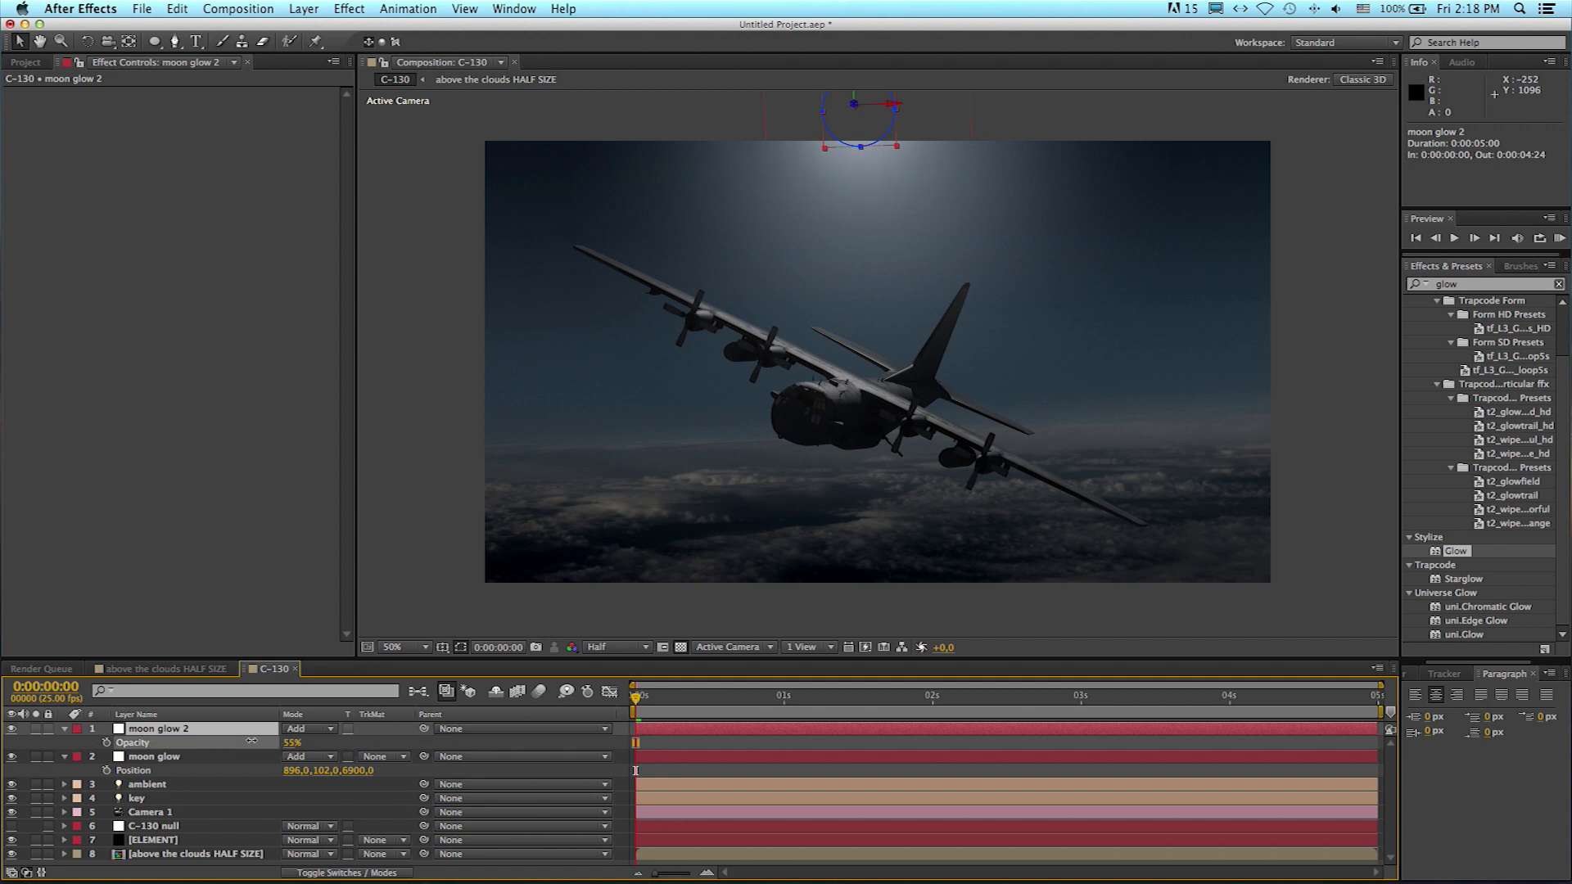
key("F2")
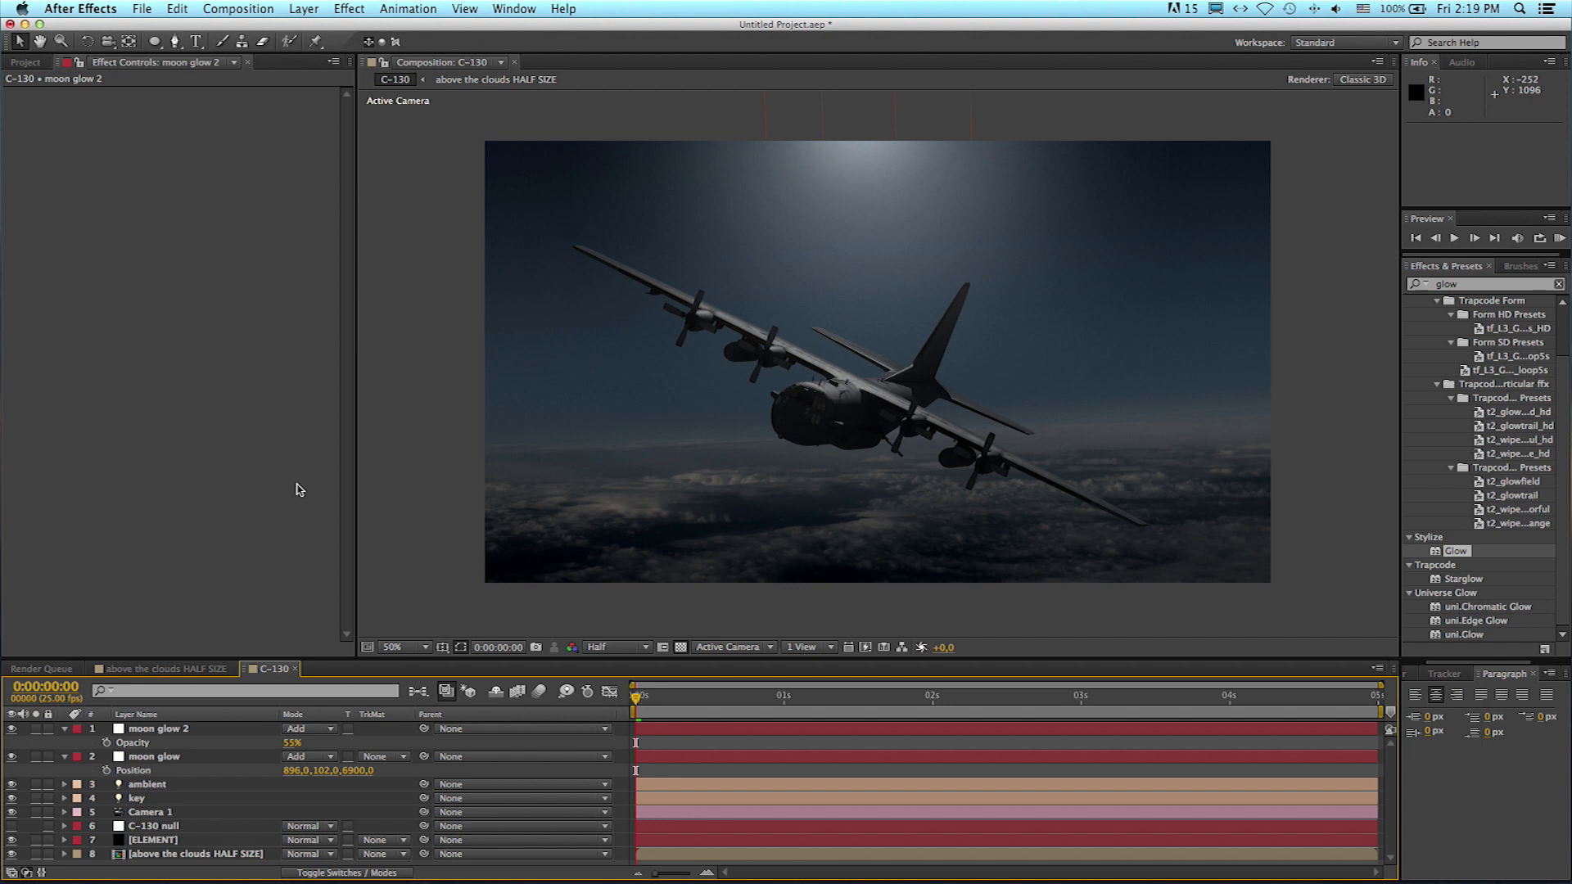
left_click(64, 729)
left_click(66, 743)
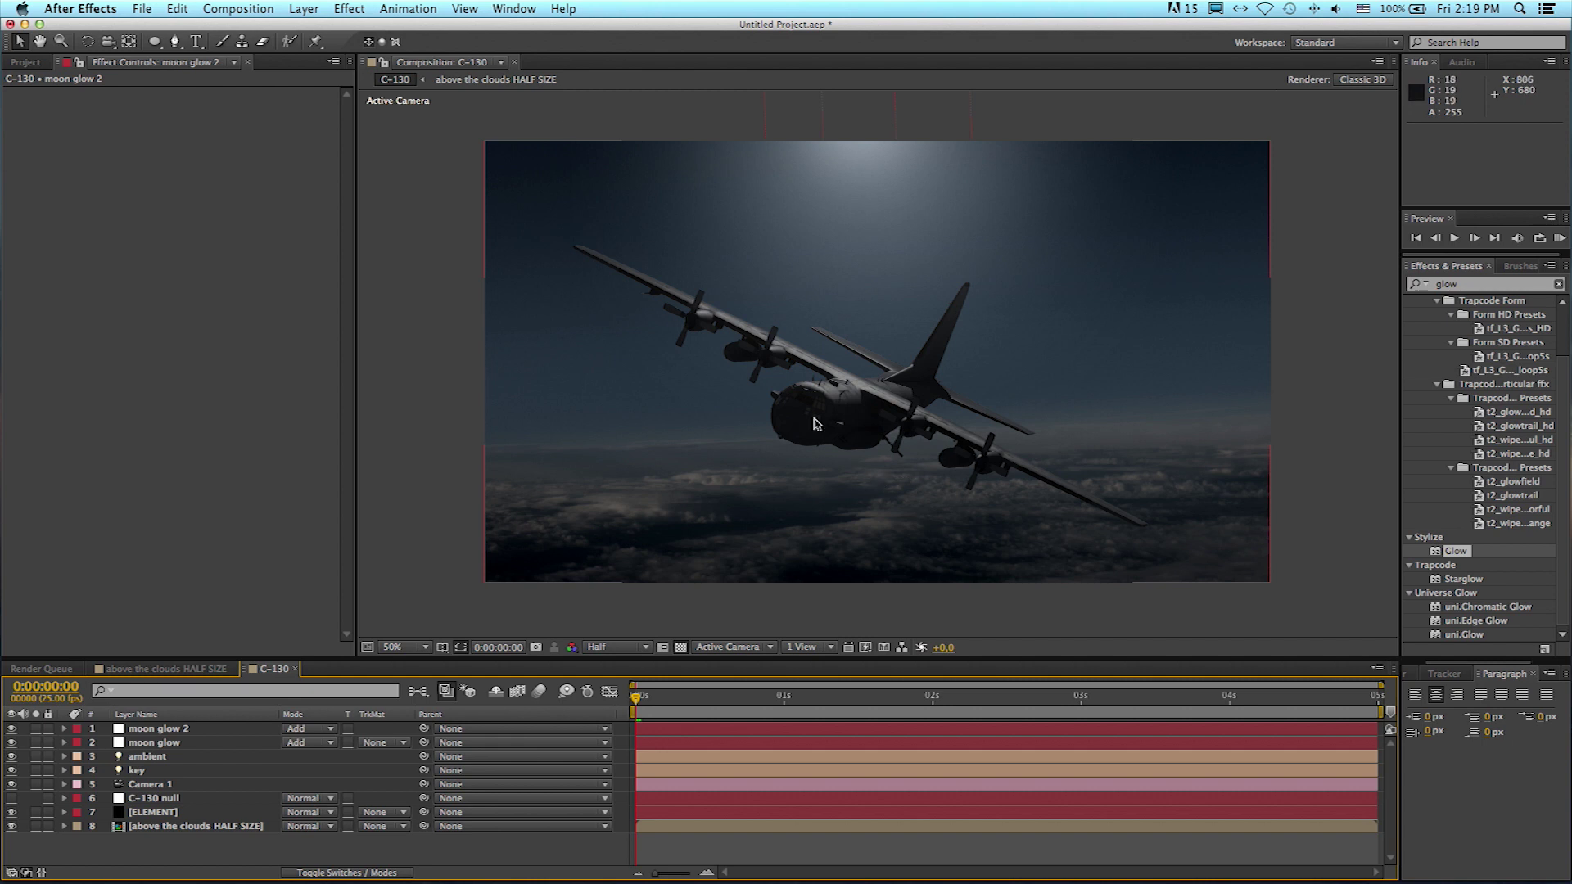
left_click(311, 10)
mouse_move(306, 33)
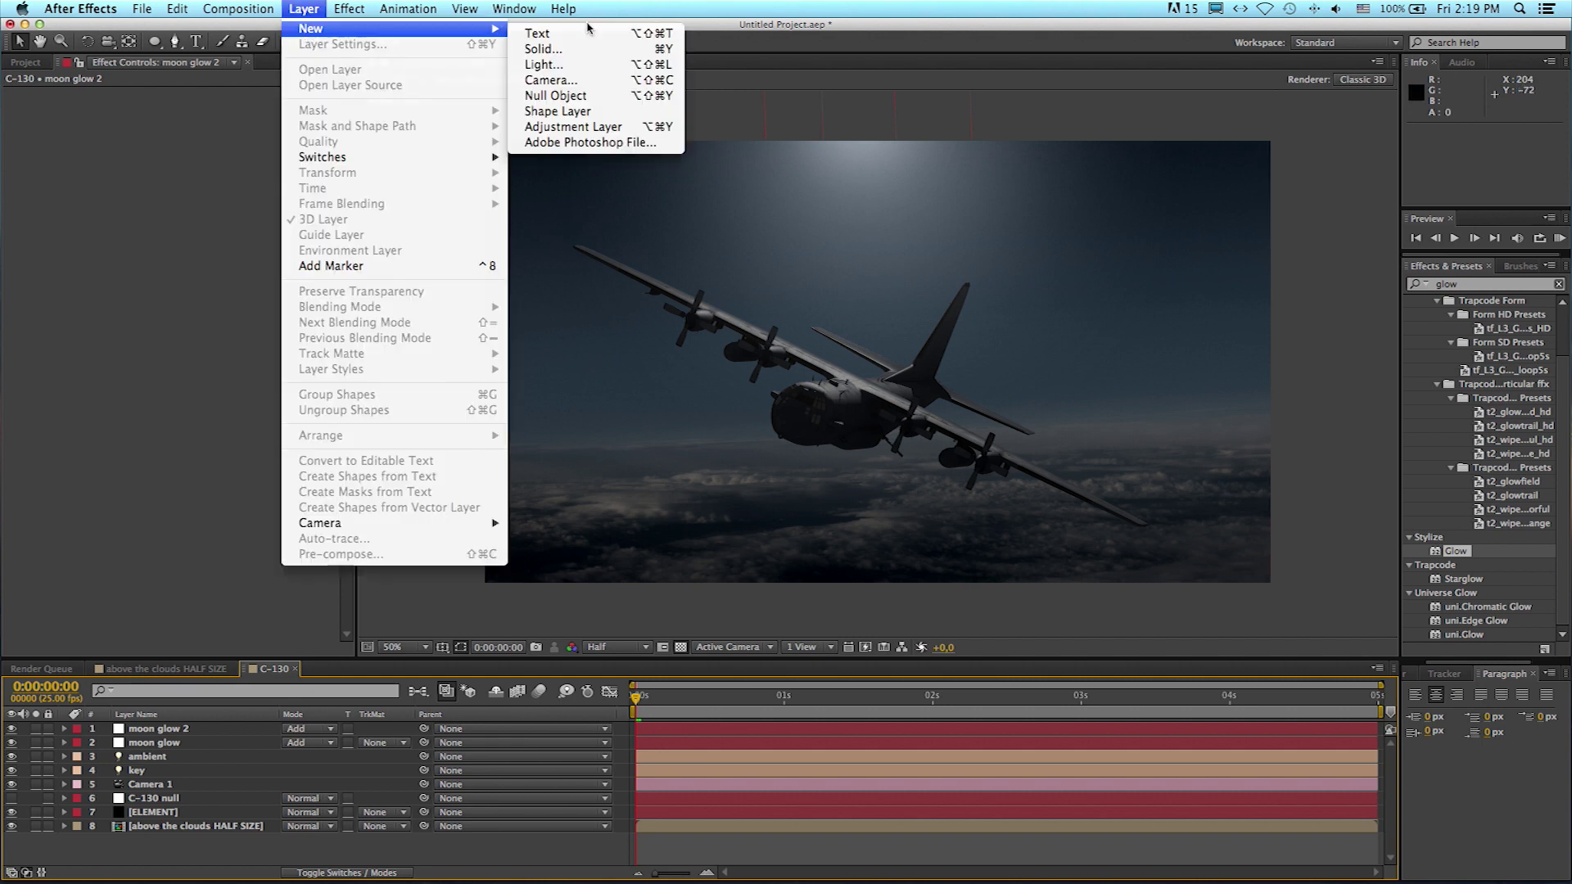
Step: Create Light 1 as a Point light with a bright, saturated orange colour
left_click(573, 64)
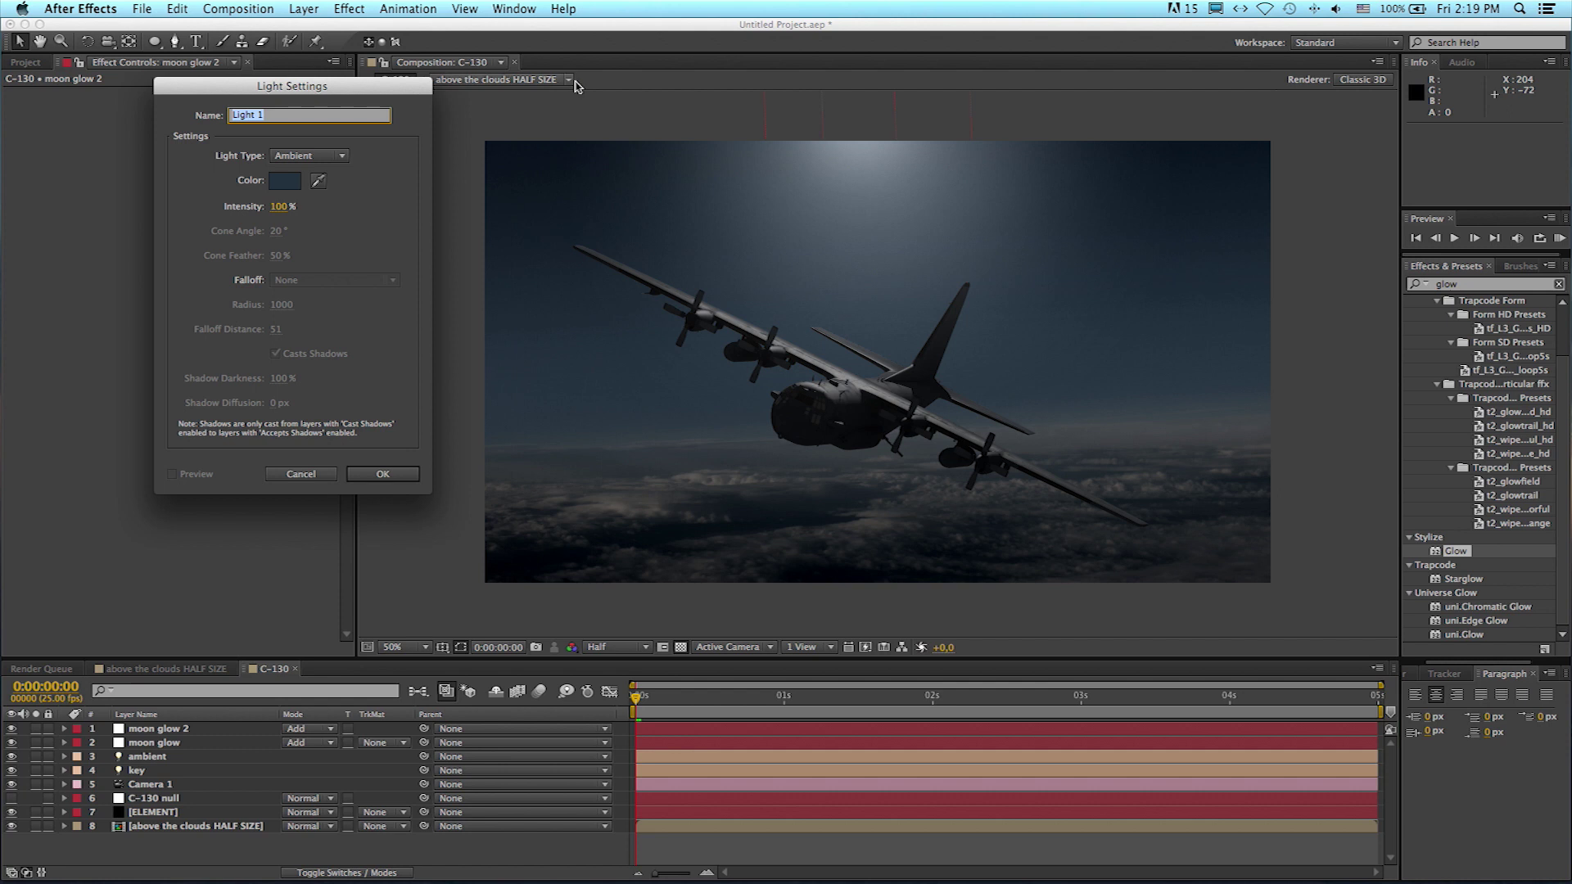
left_click(342, 156)
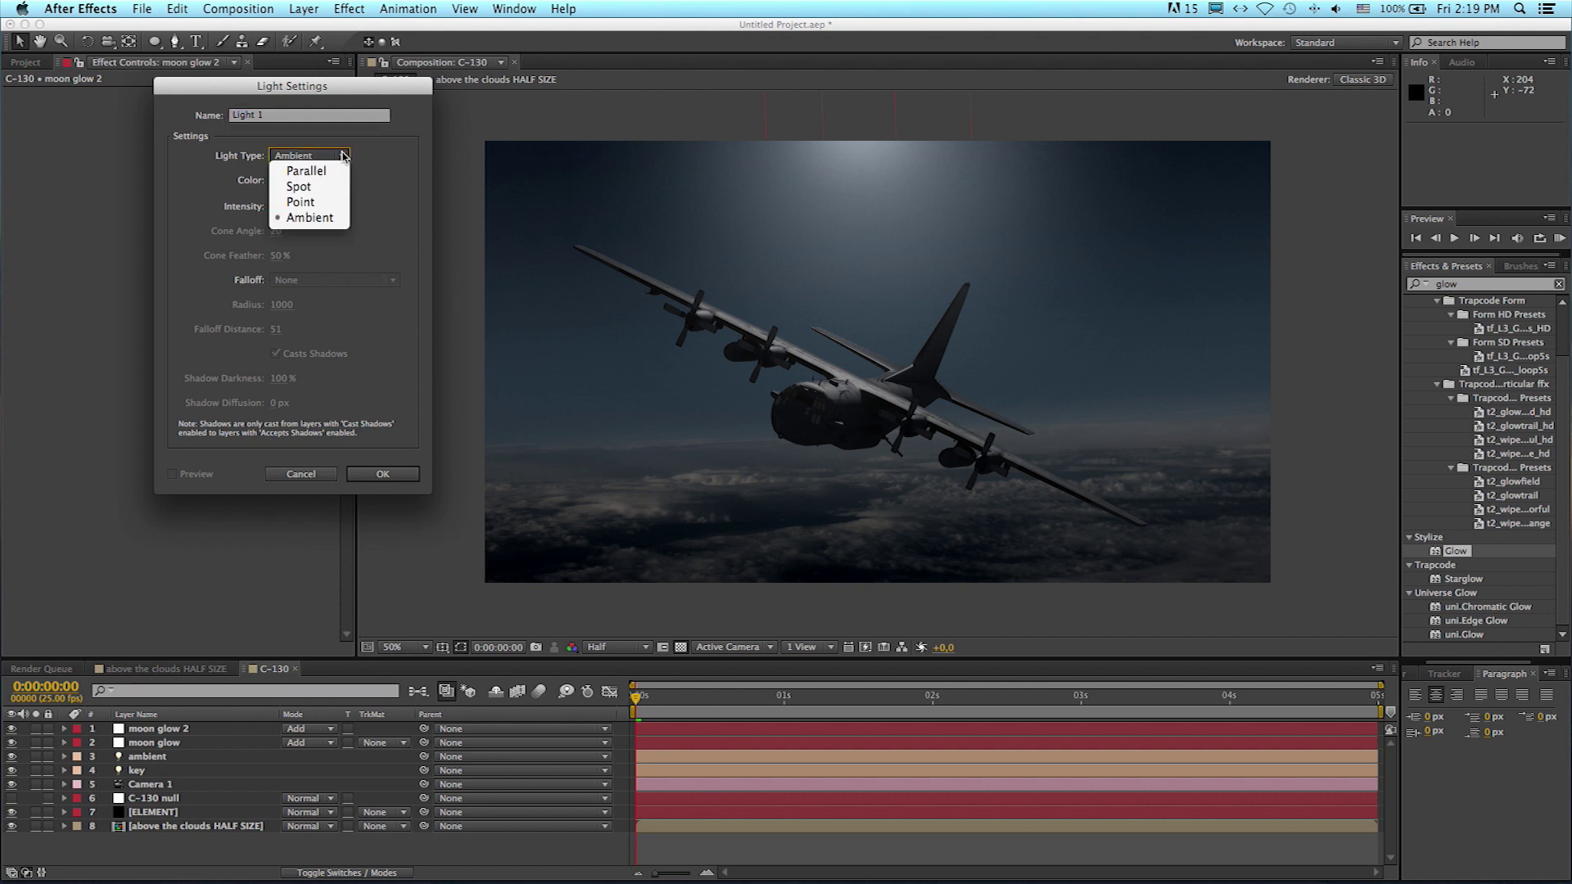
left_click(328, 202)
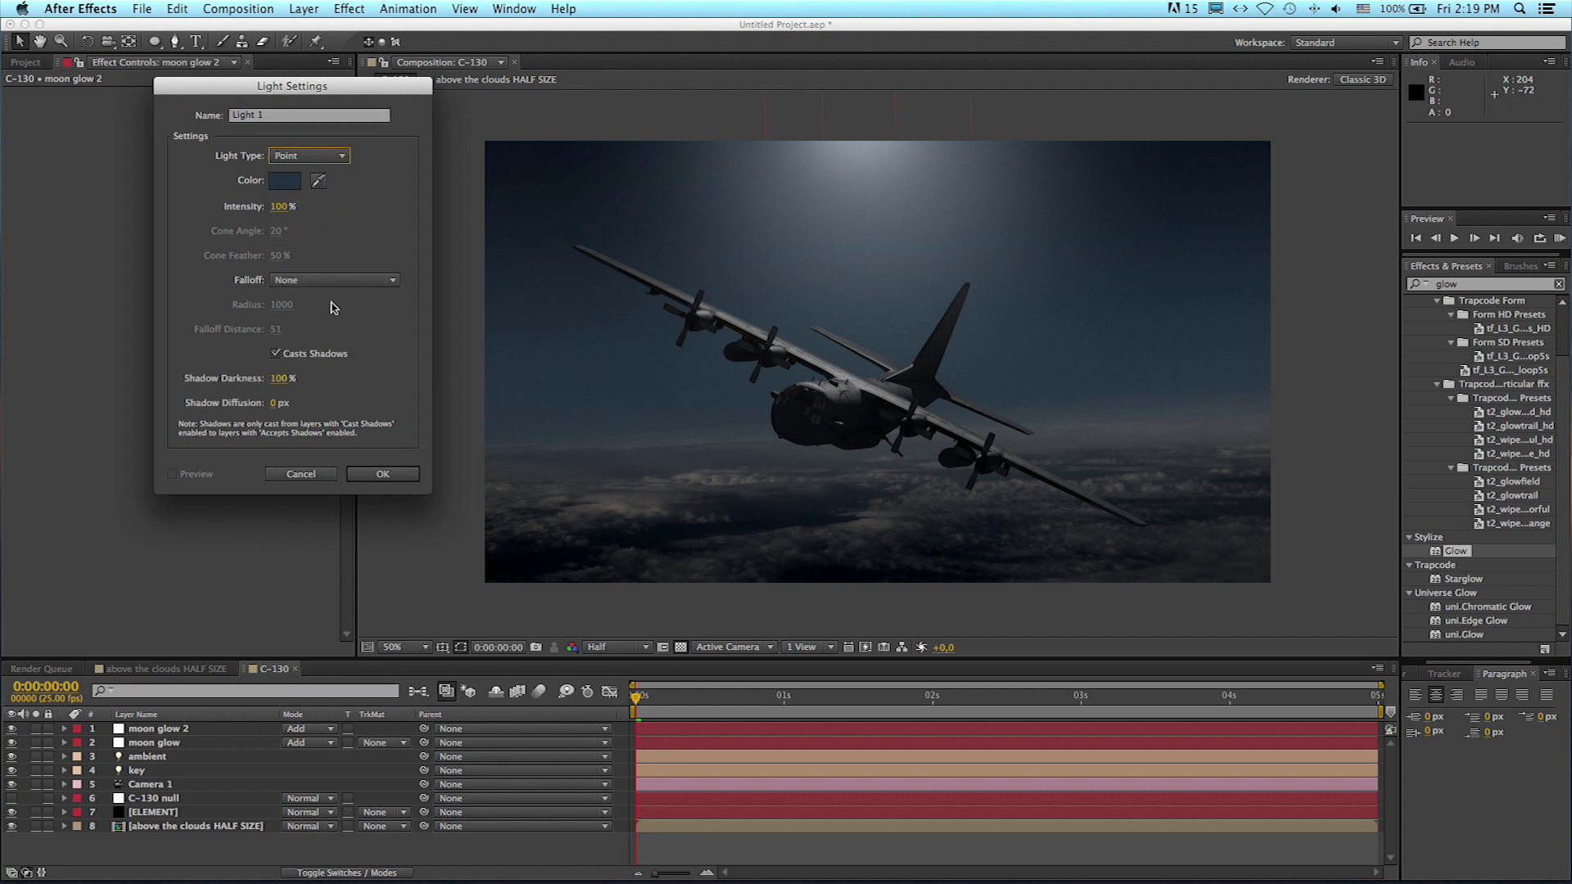
left_click(288, 183)
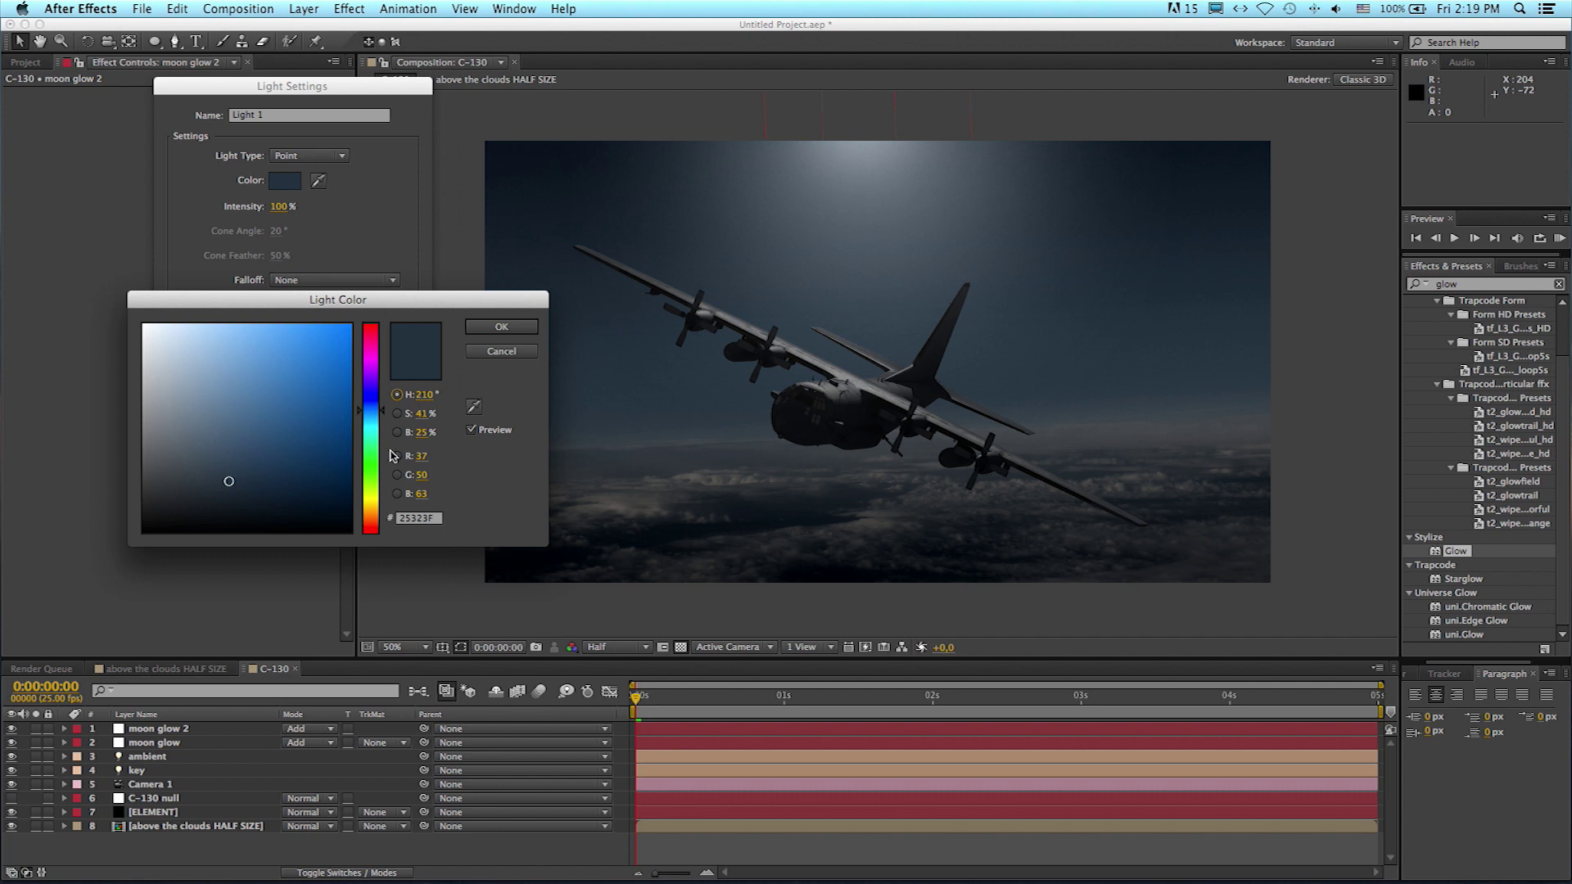
left_click(375, 513)
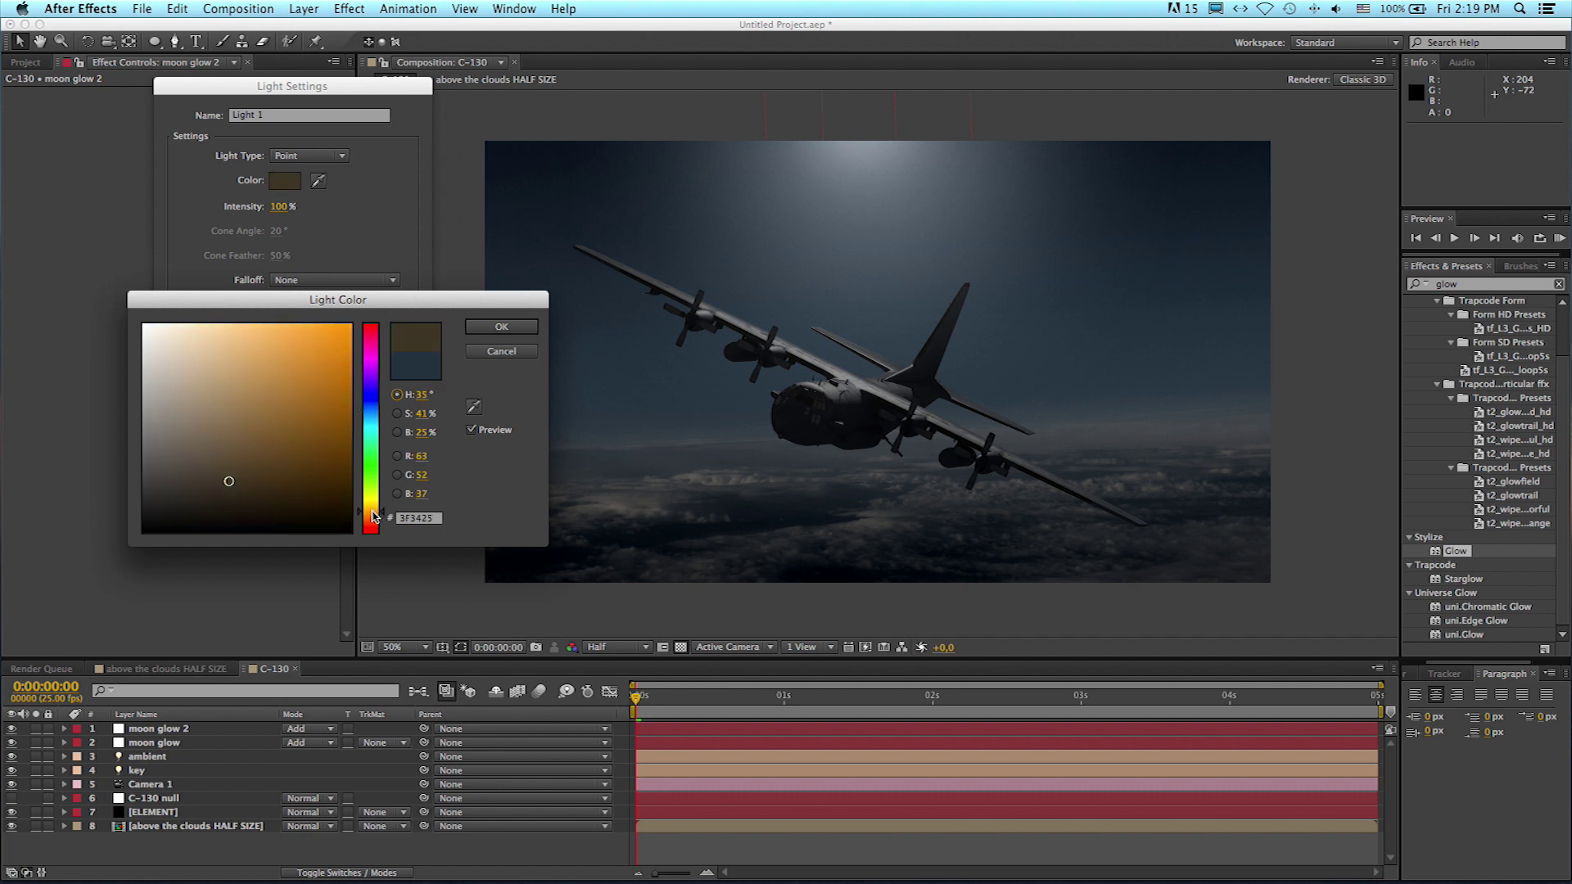
left_click_drag(373, 515, 373, 519)
left_click(306, 328)
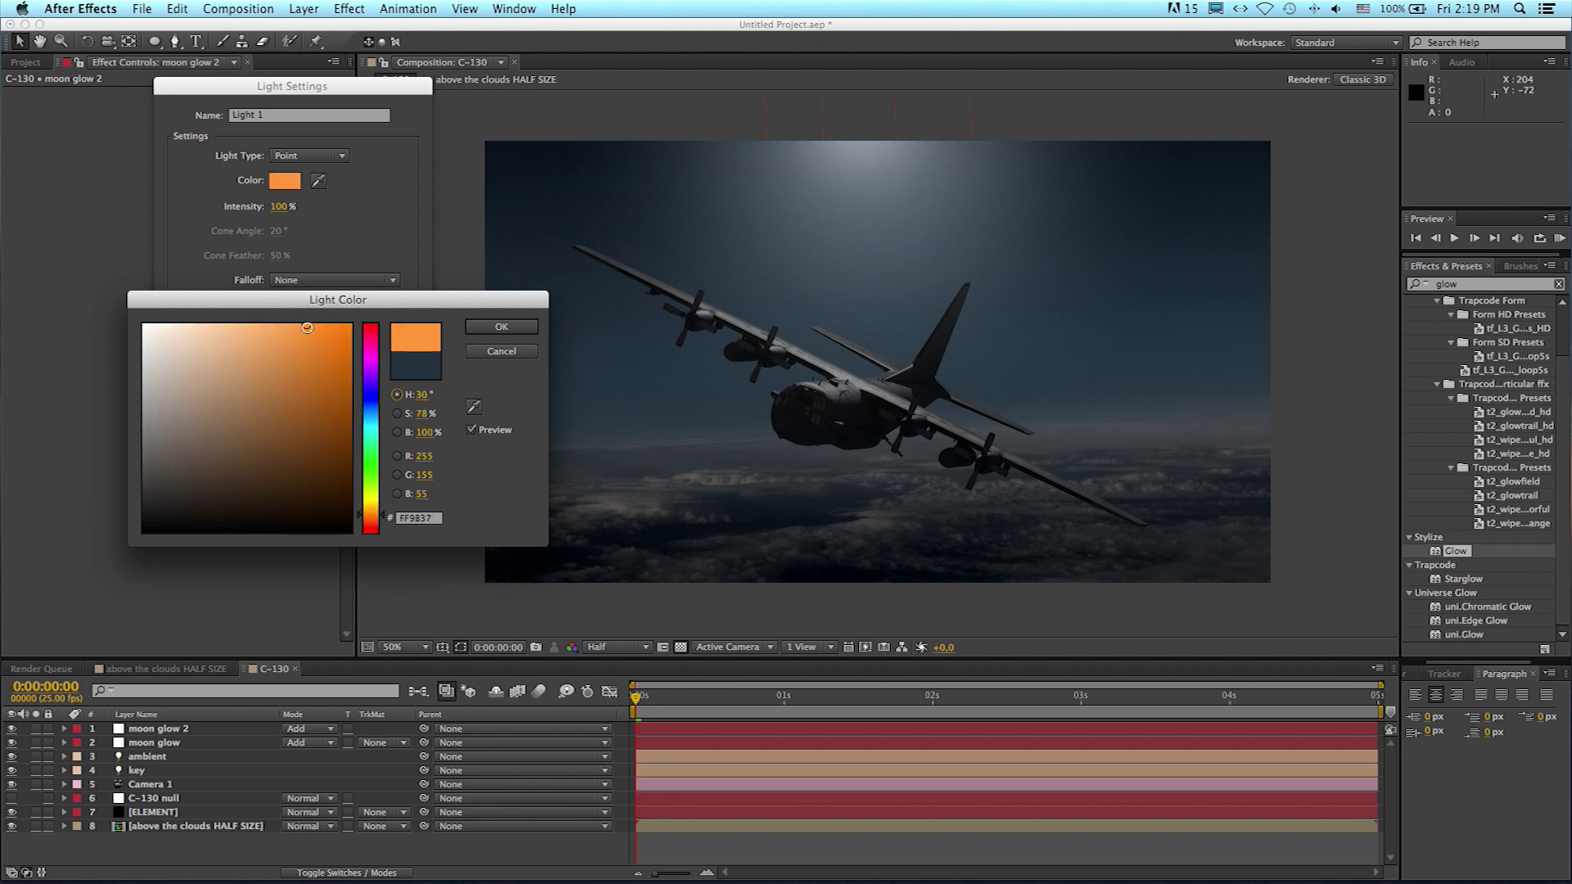
left_click(501, 326)
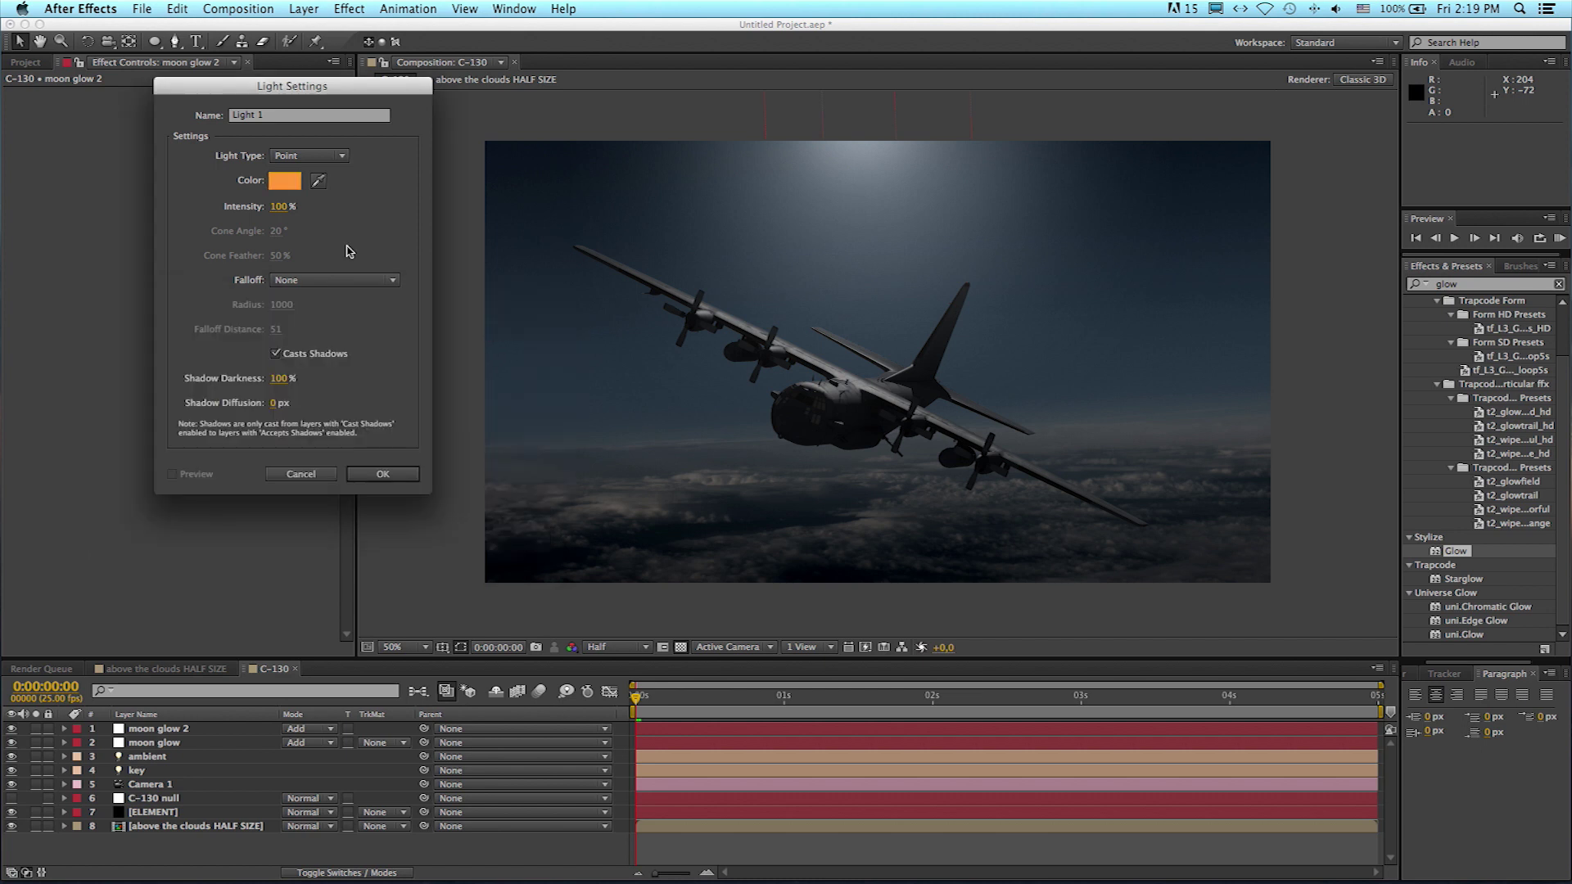
left_click(383, 475)
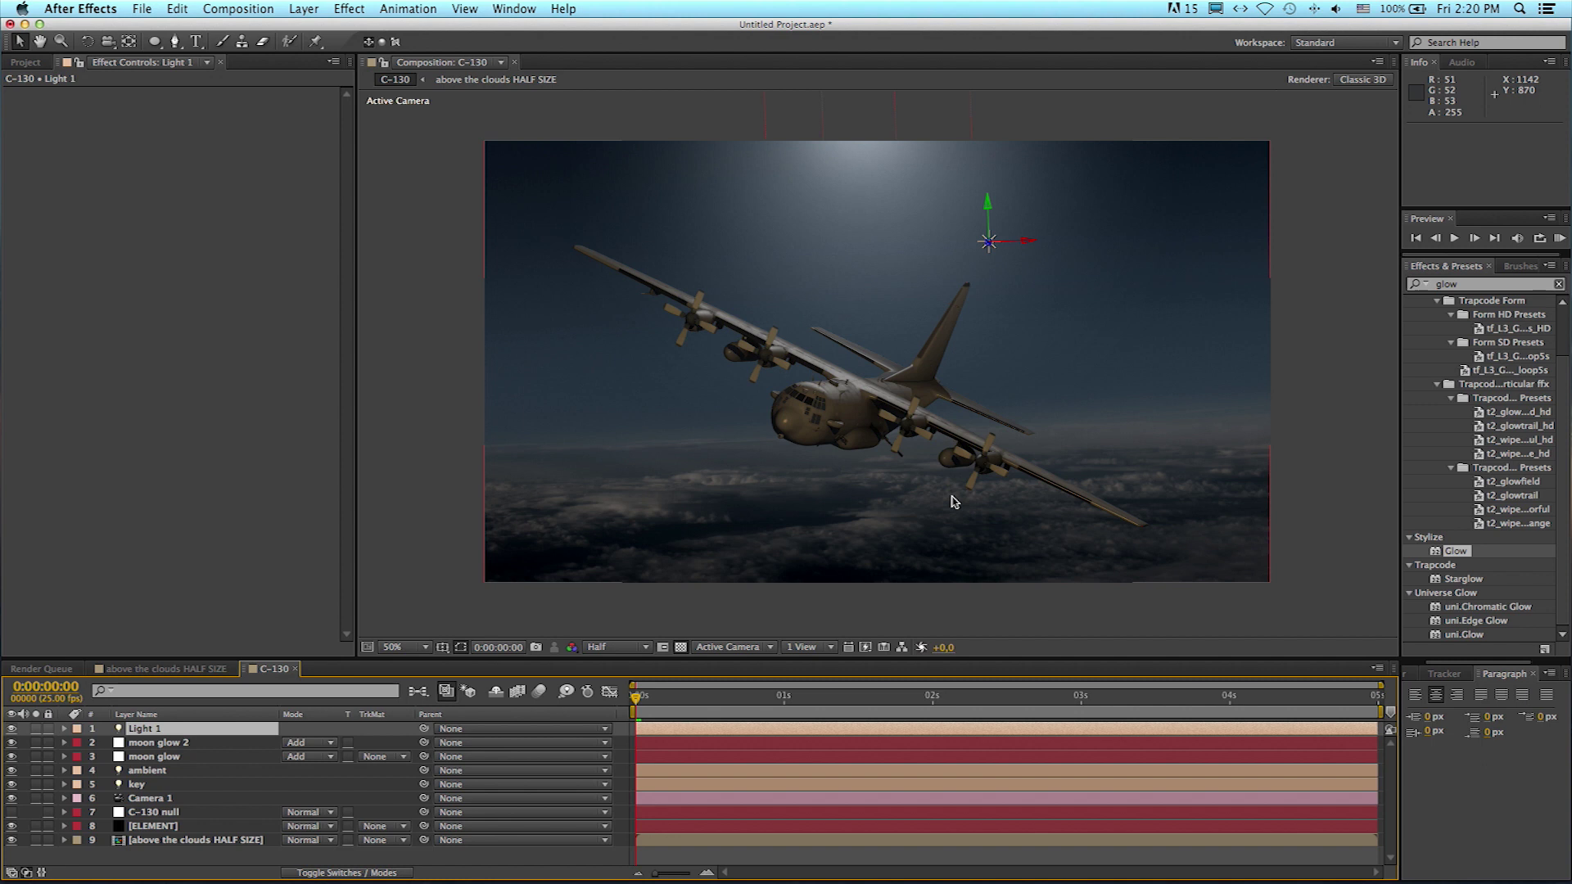
Step: In Top view, move Light 1 closer to the plane
key("comma")
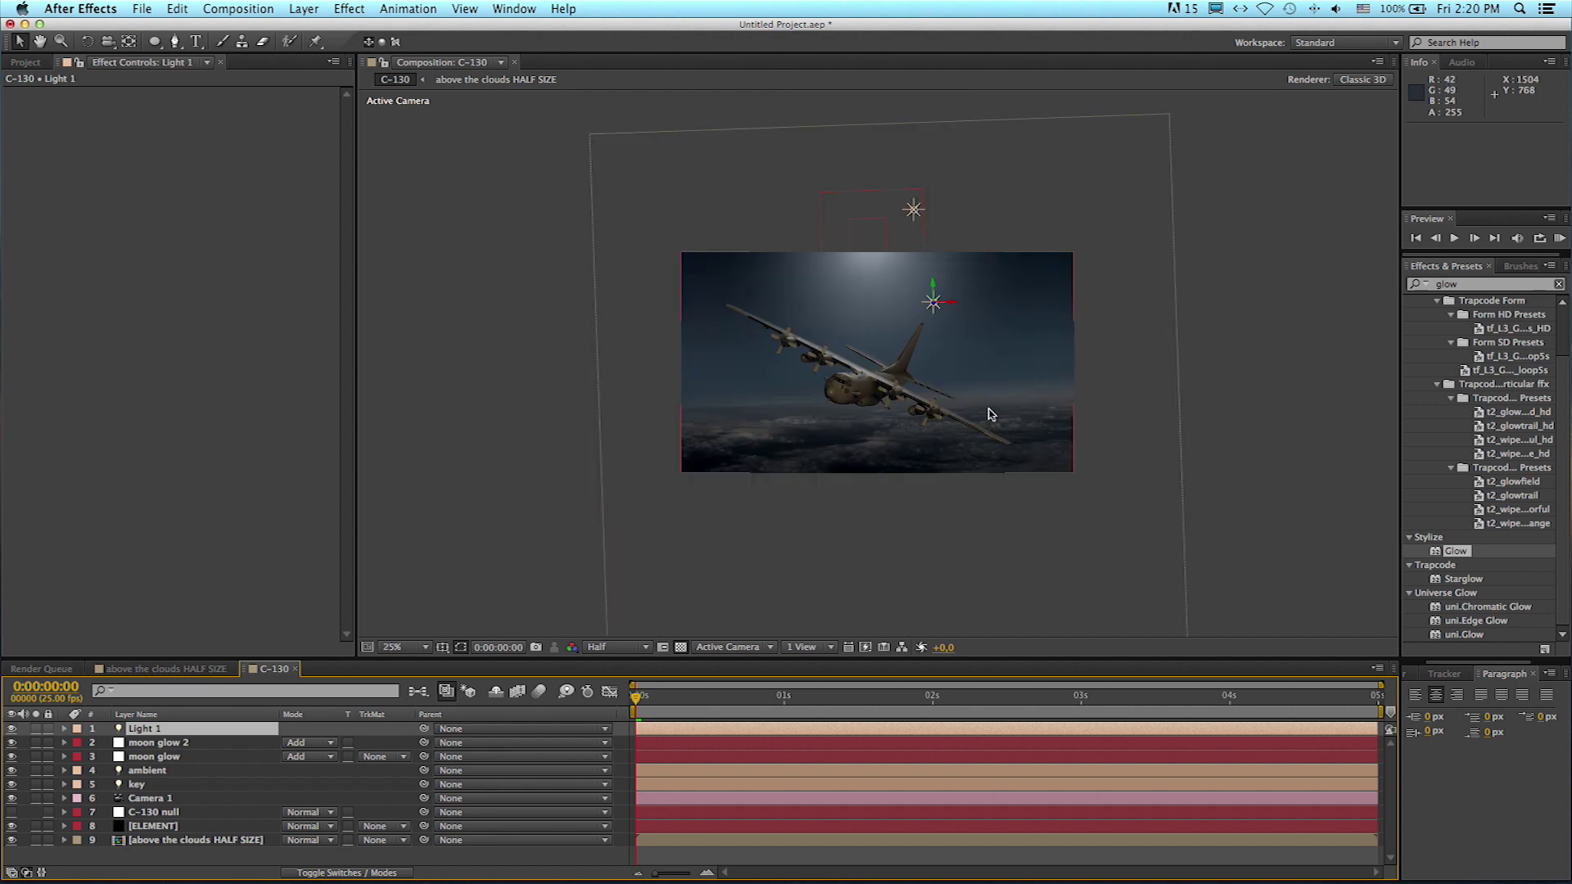
key("period")
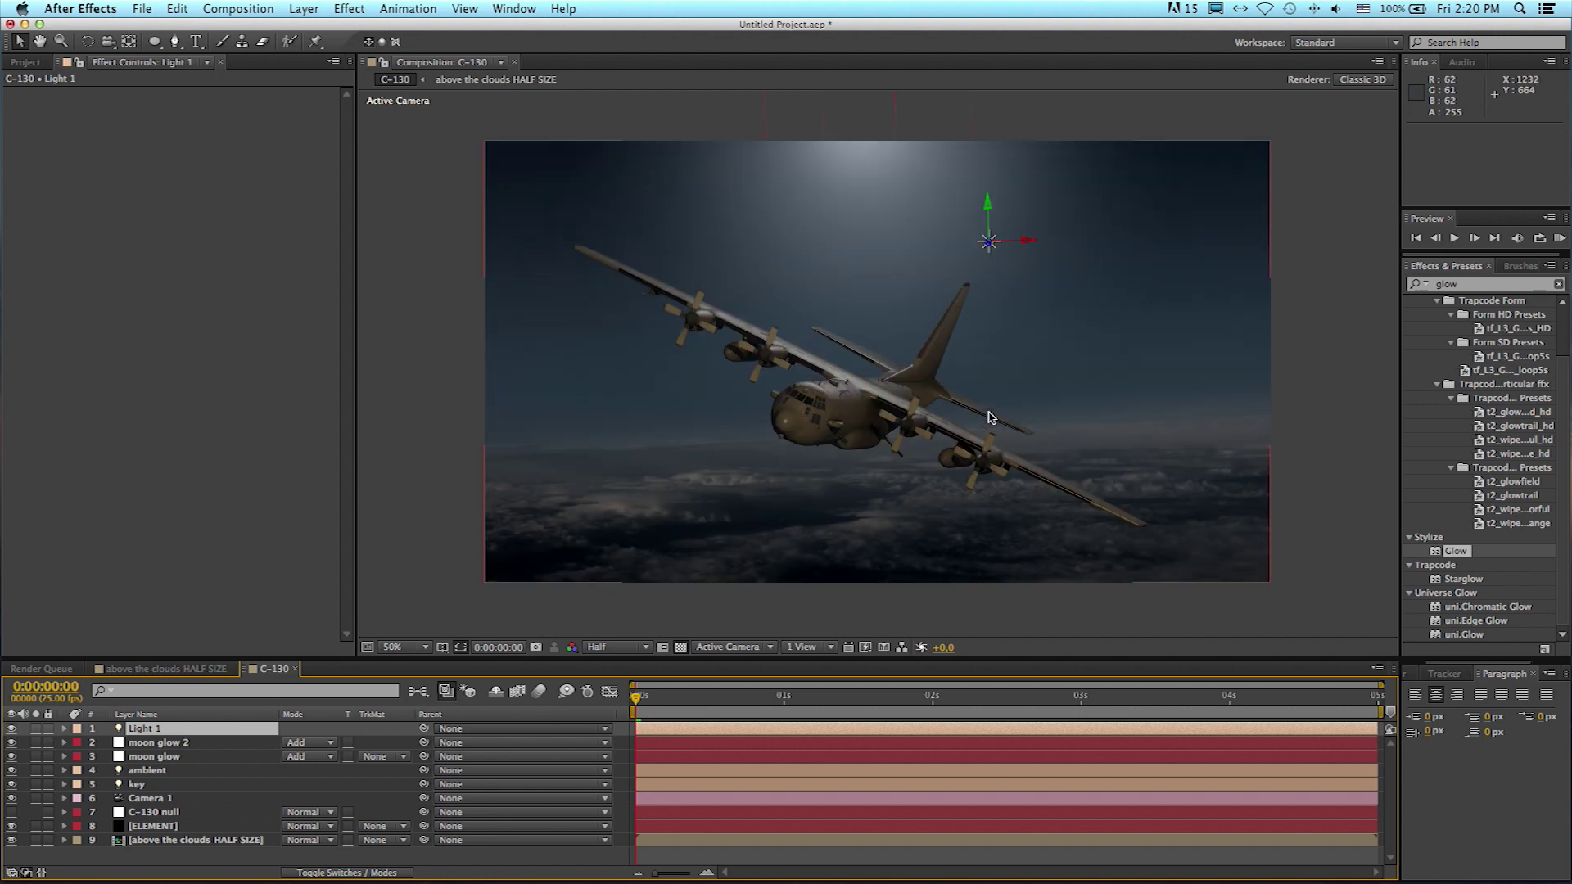
left_click(731, 647)
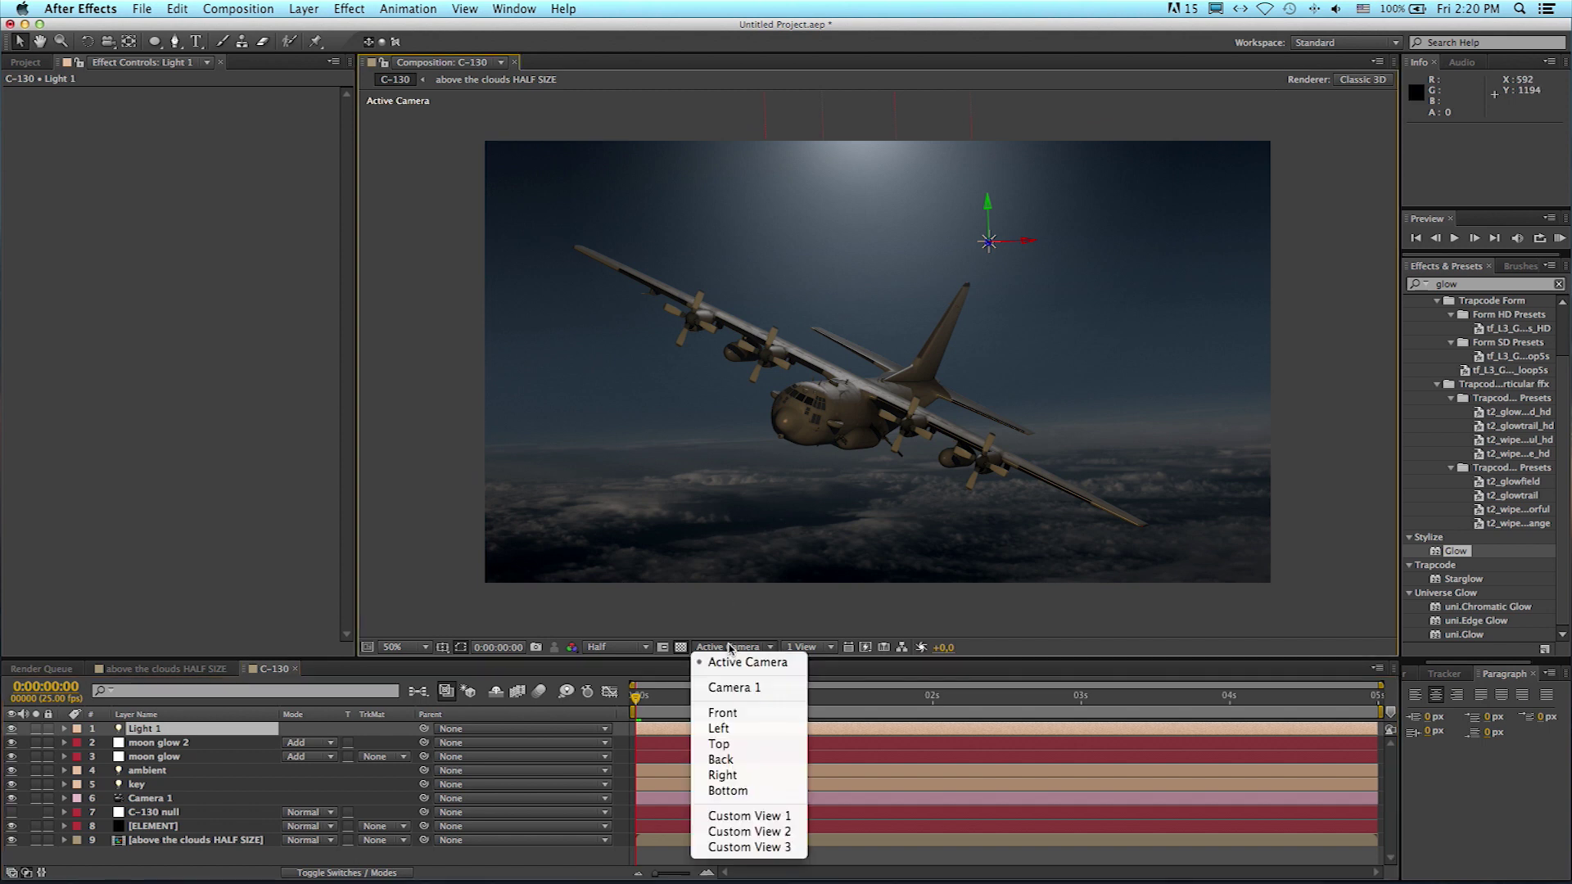
left_click(754, 745)
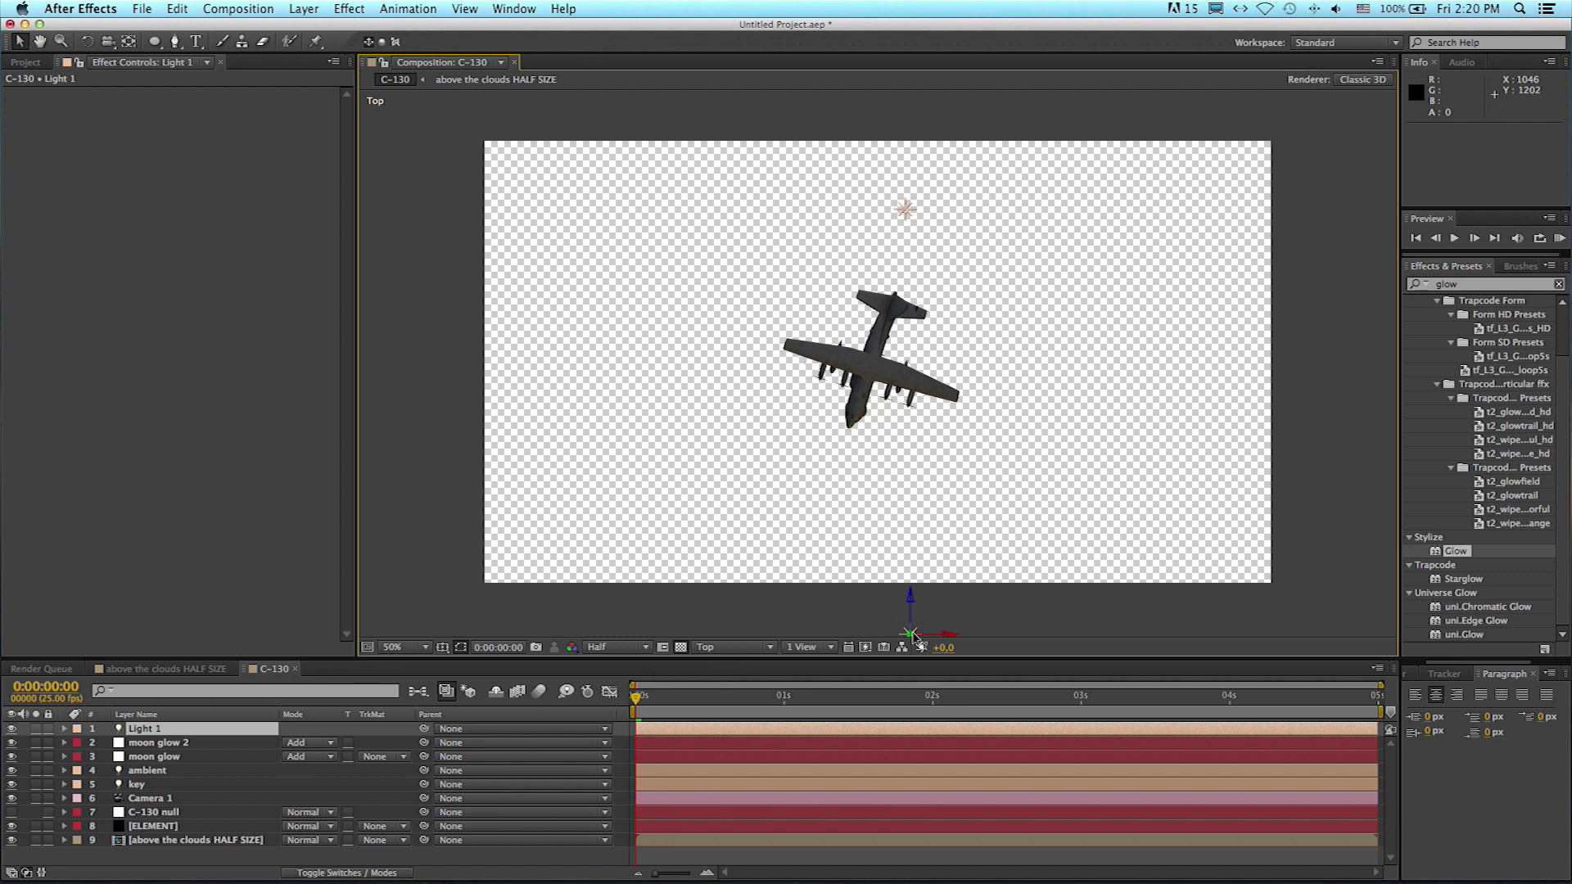
left_click_drag(915, 623, 915, 374)
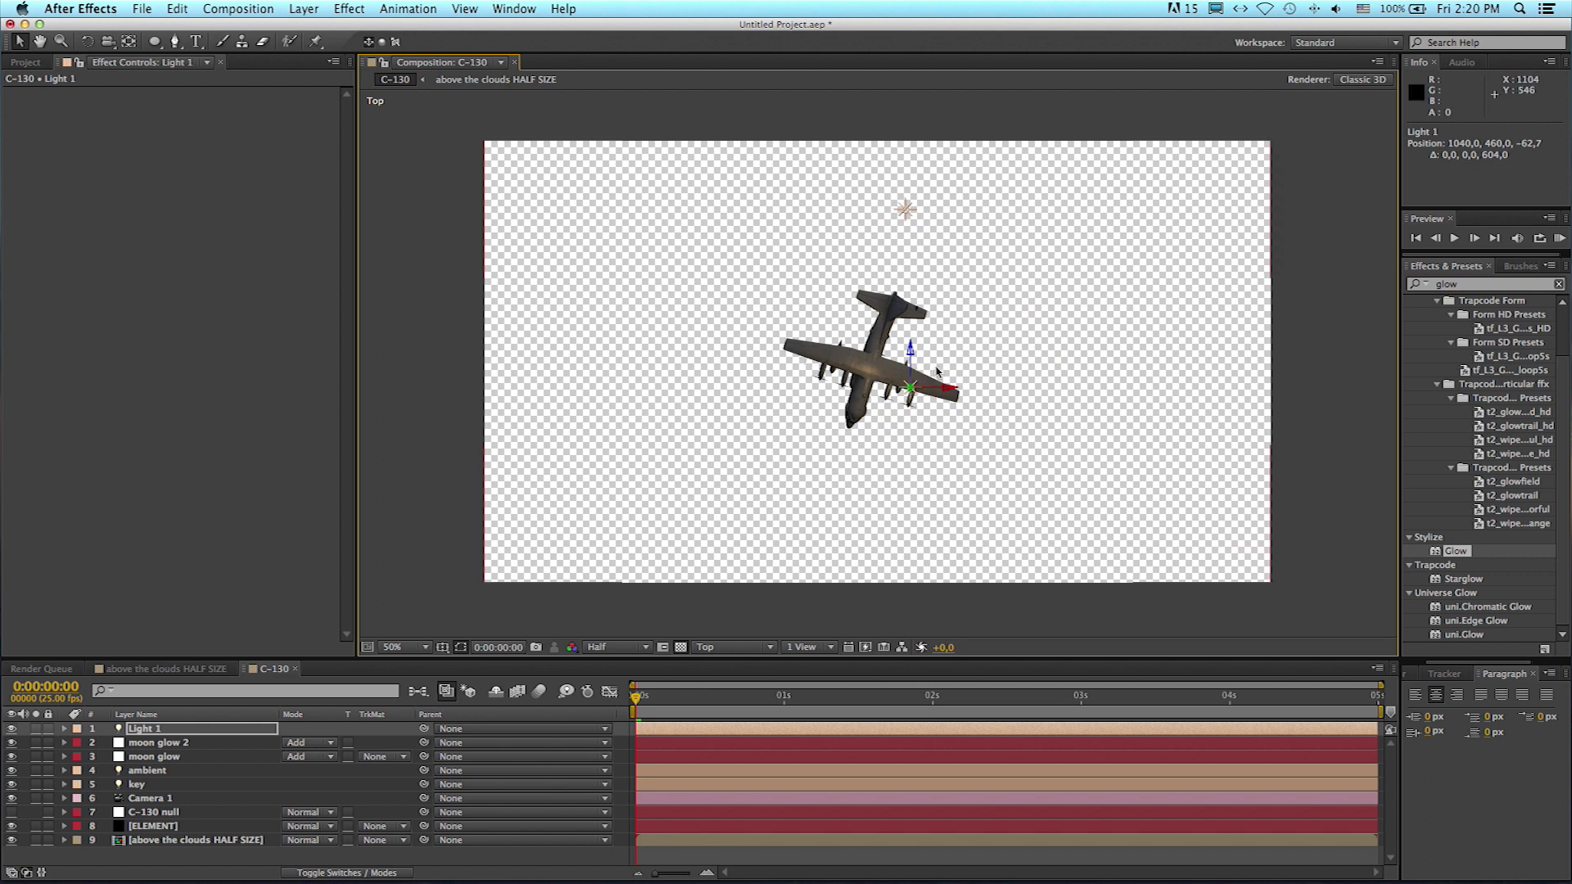
Step: From Back view, lower Light 1 to about 1040, 672, -62.7, then return to Active Camera
left_click(760, 645)
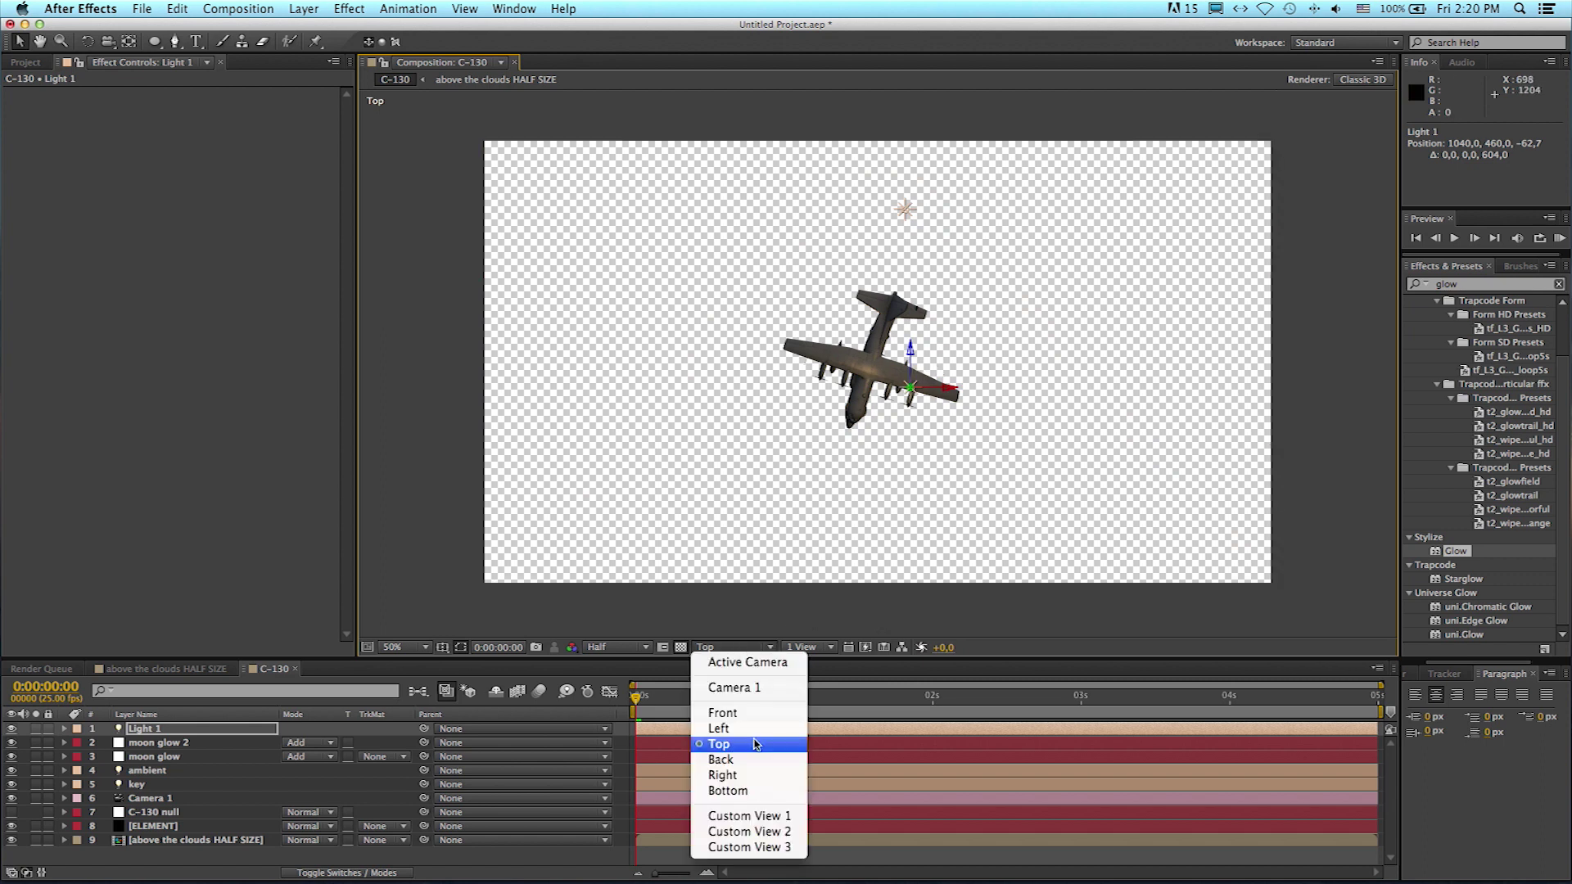
left_click(747, 763)
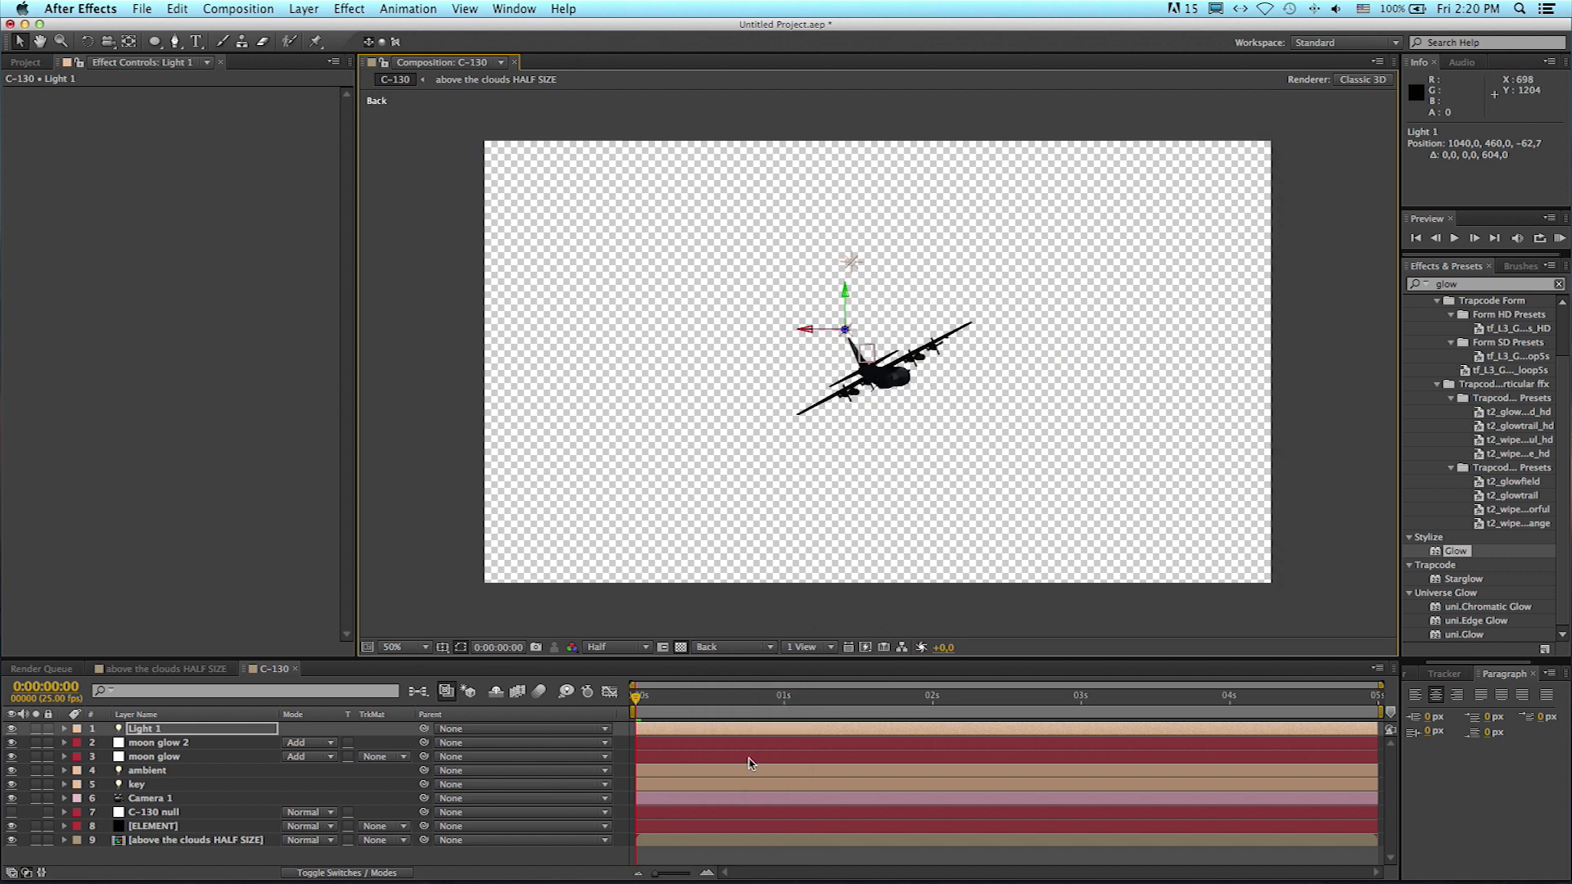
left_click_drag(845, 305, 845, 410)
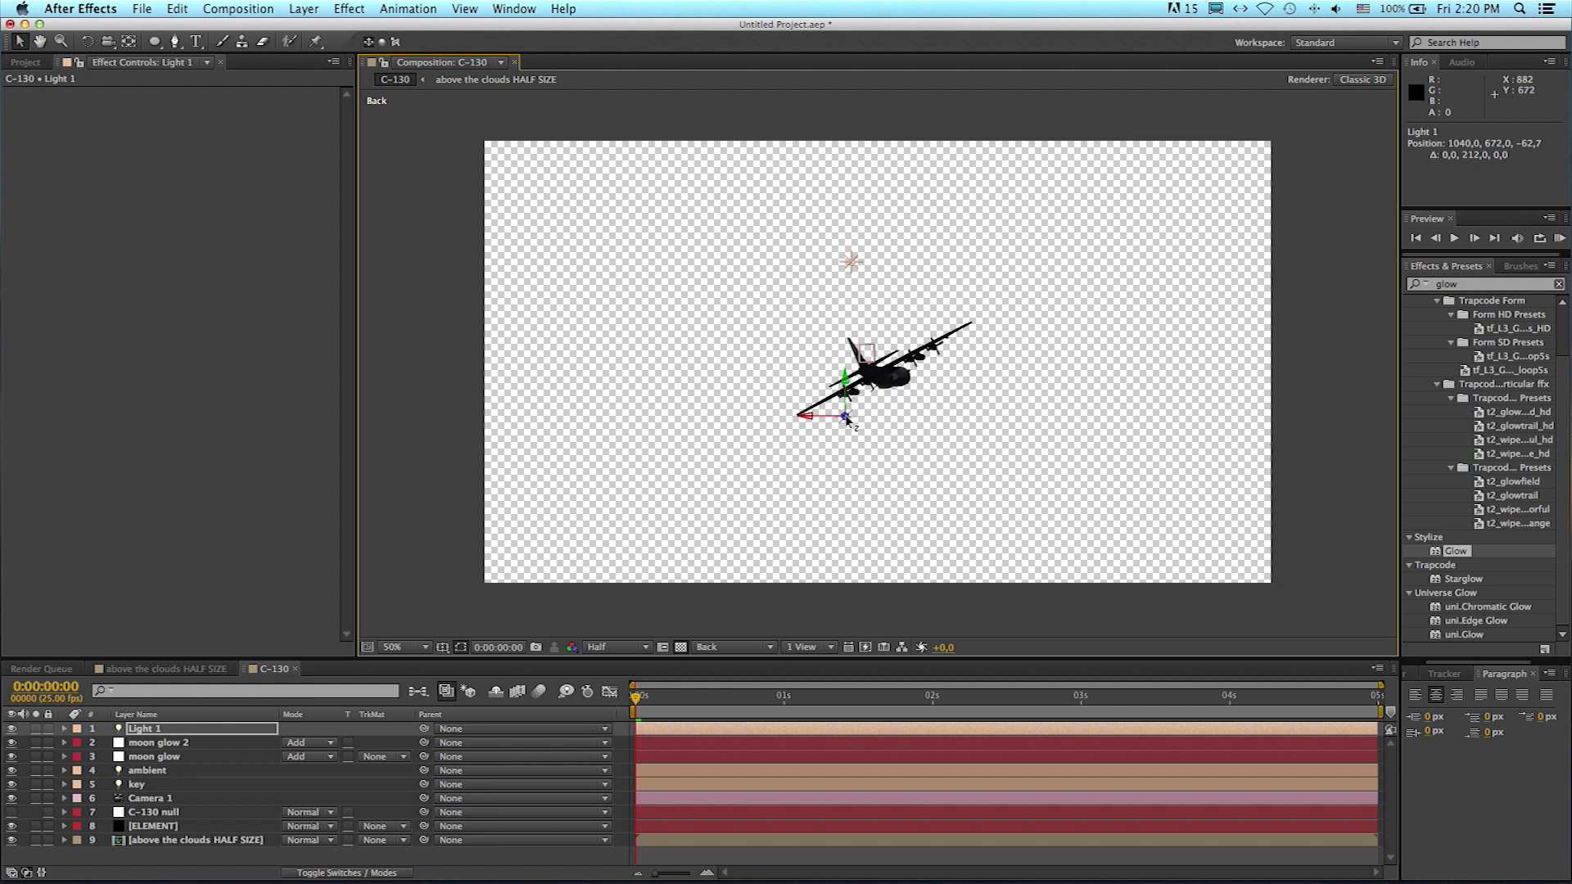
left_click(733, 647)
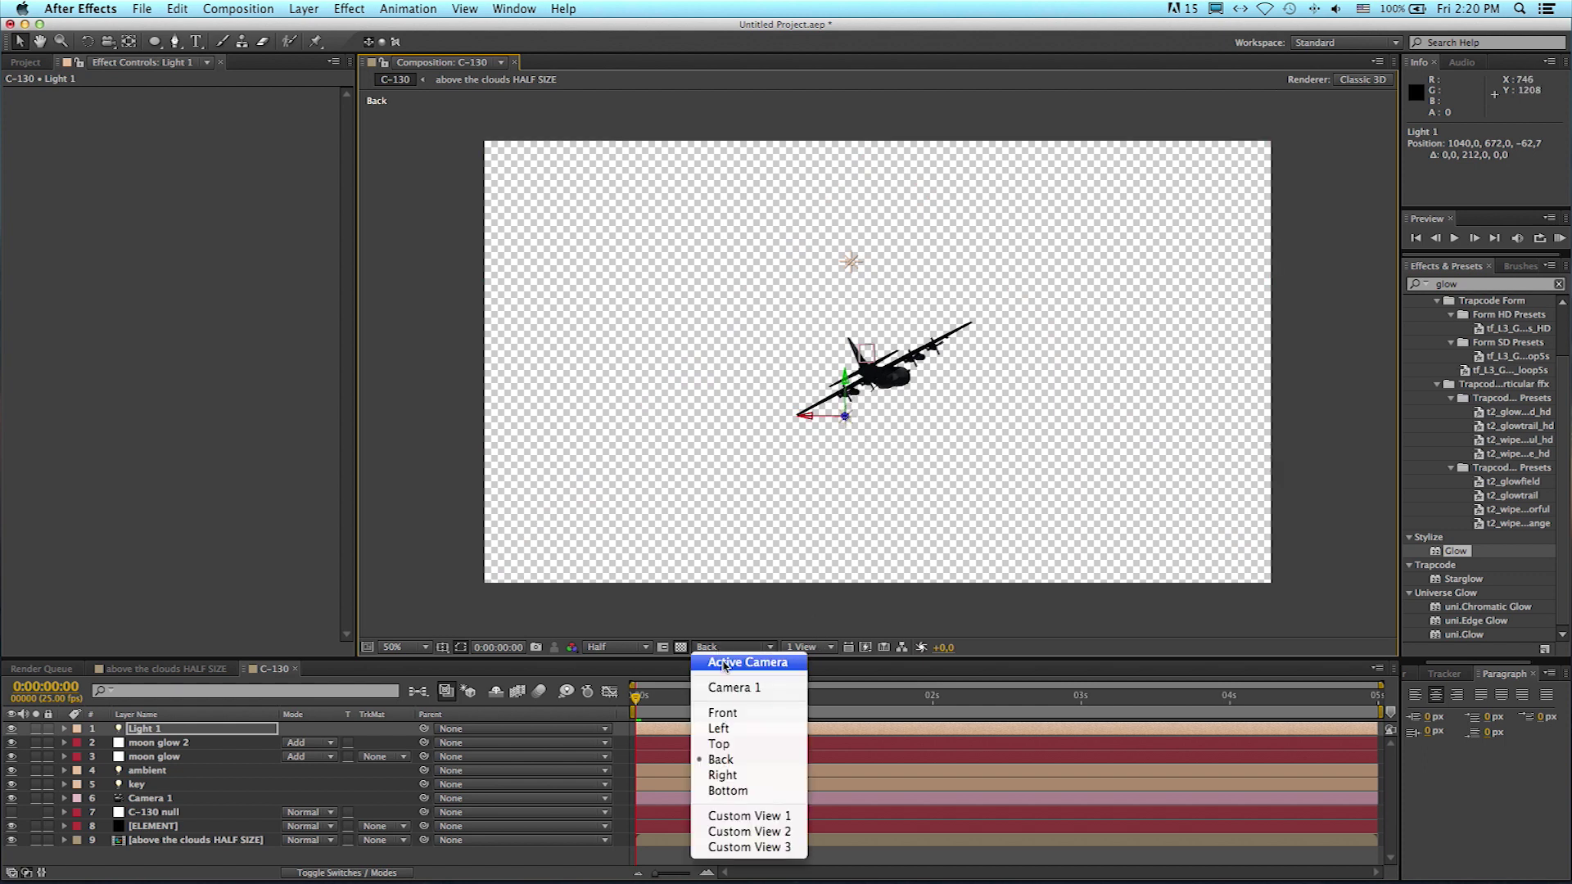
left_click(725, 663)
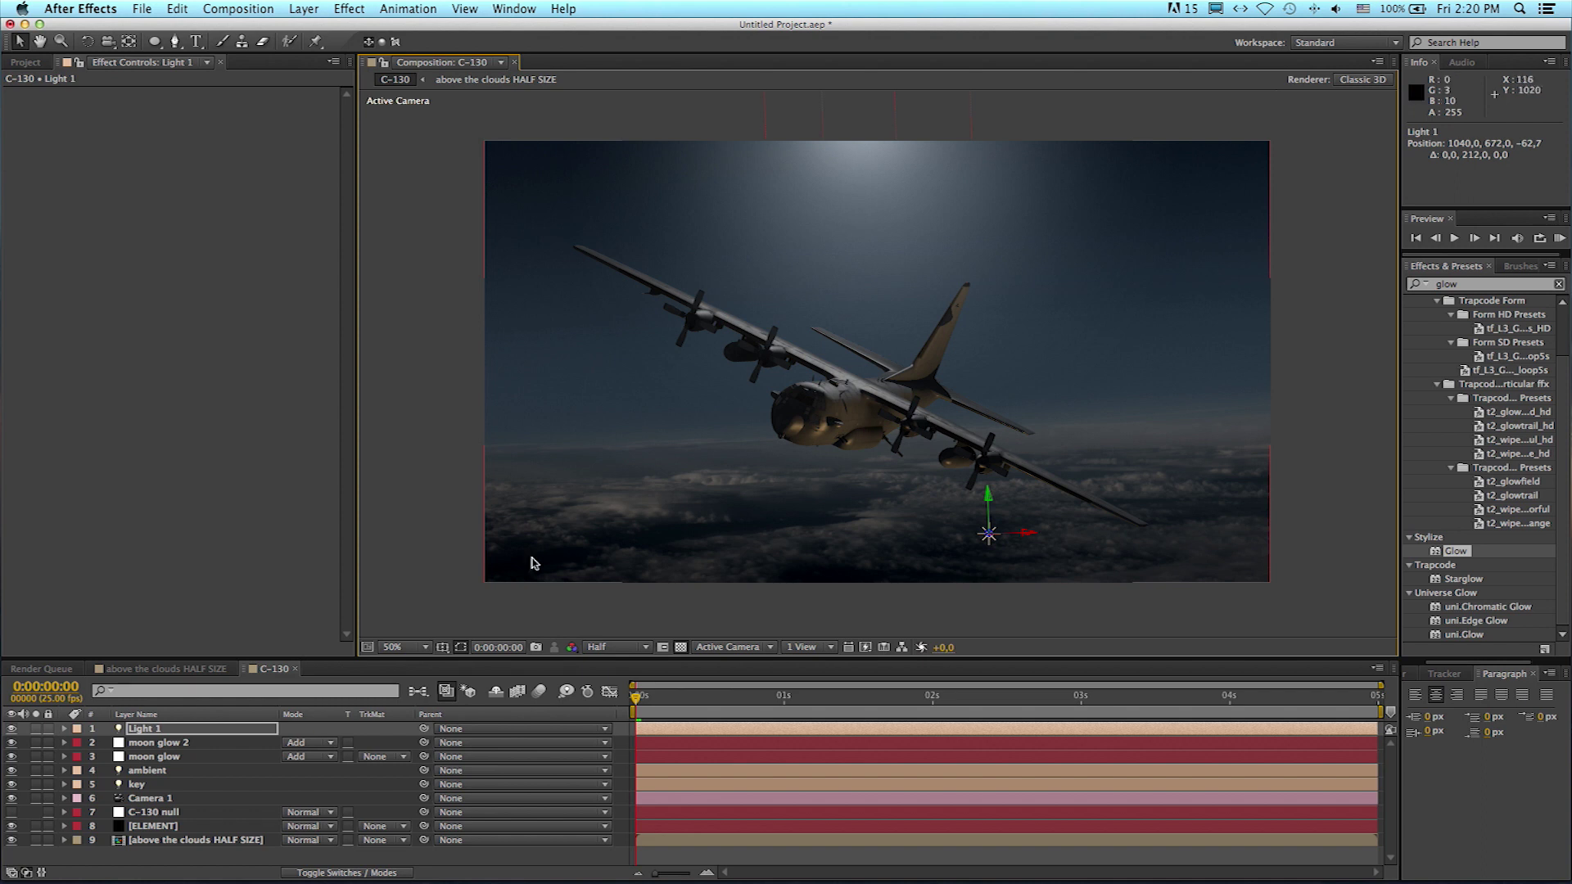
Step: Toggle Light 1's visibility off and on to compare the lighting
left_click(13, 729)
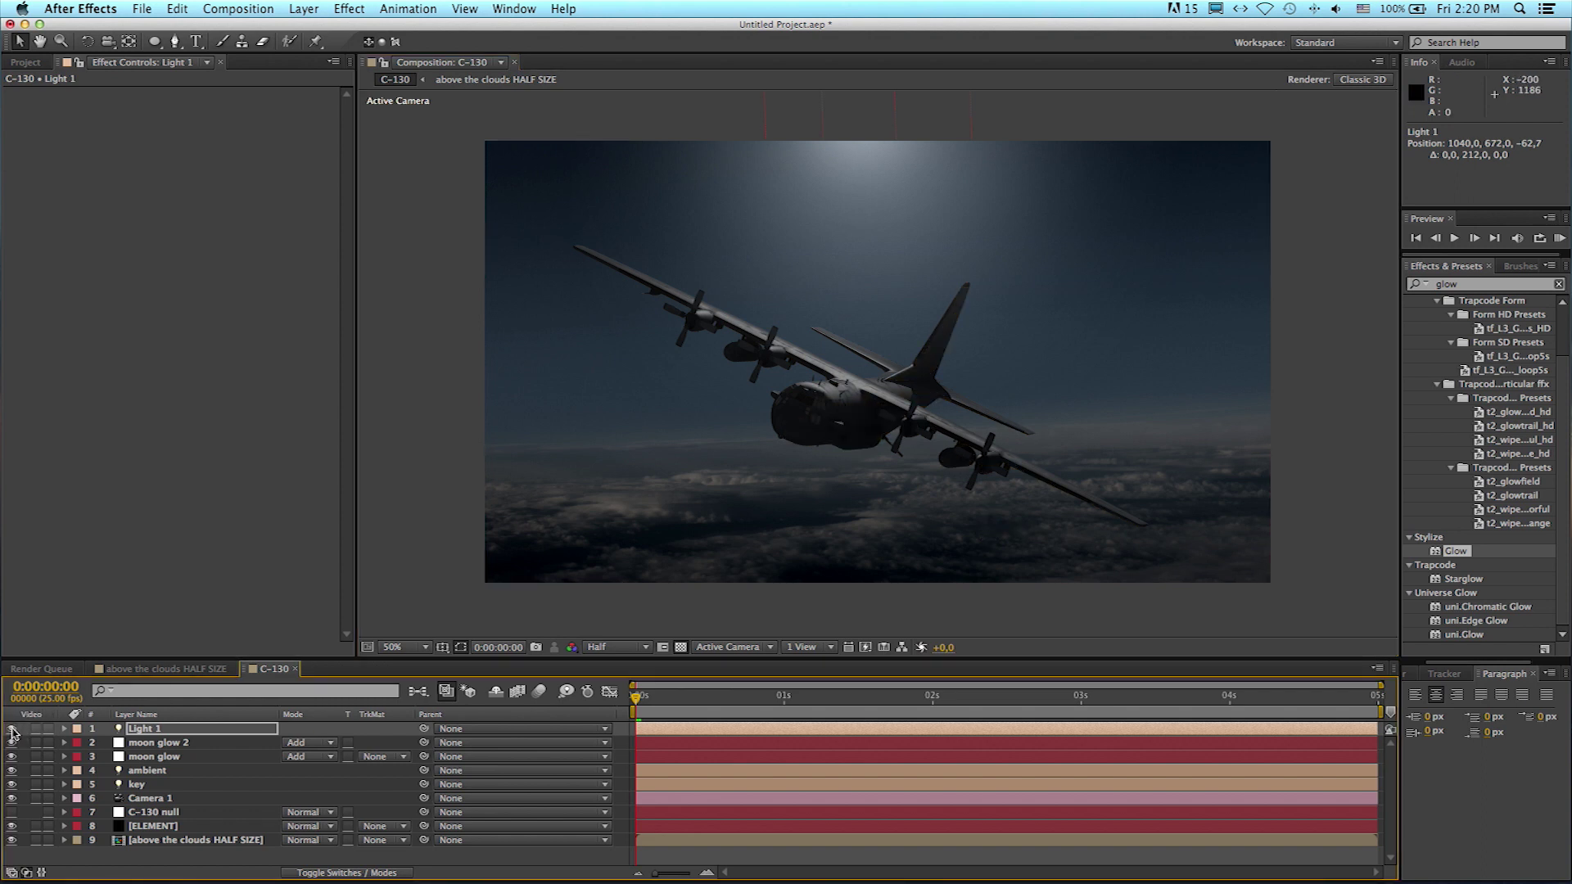
left_click(12, 728)
left_click(12, 728)
left_click(12, 729)
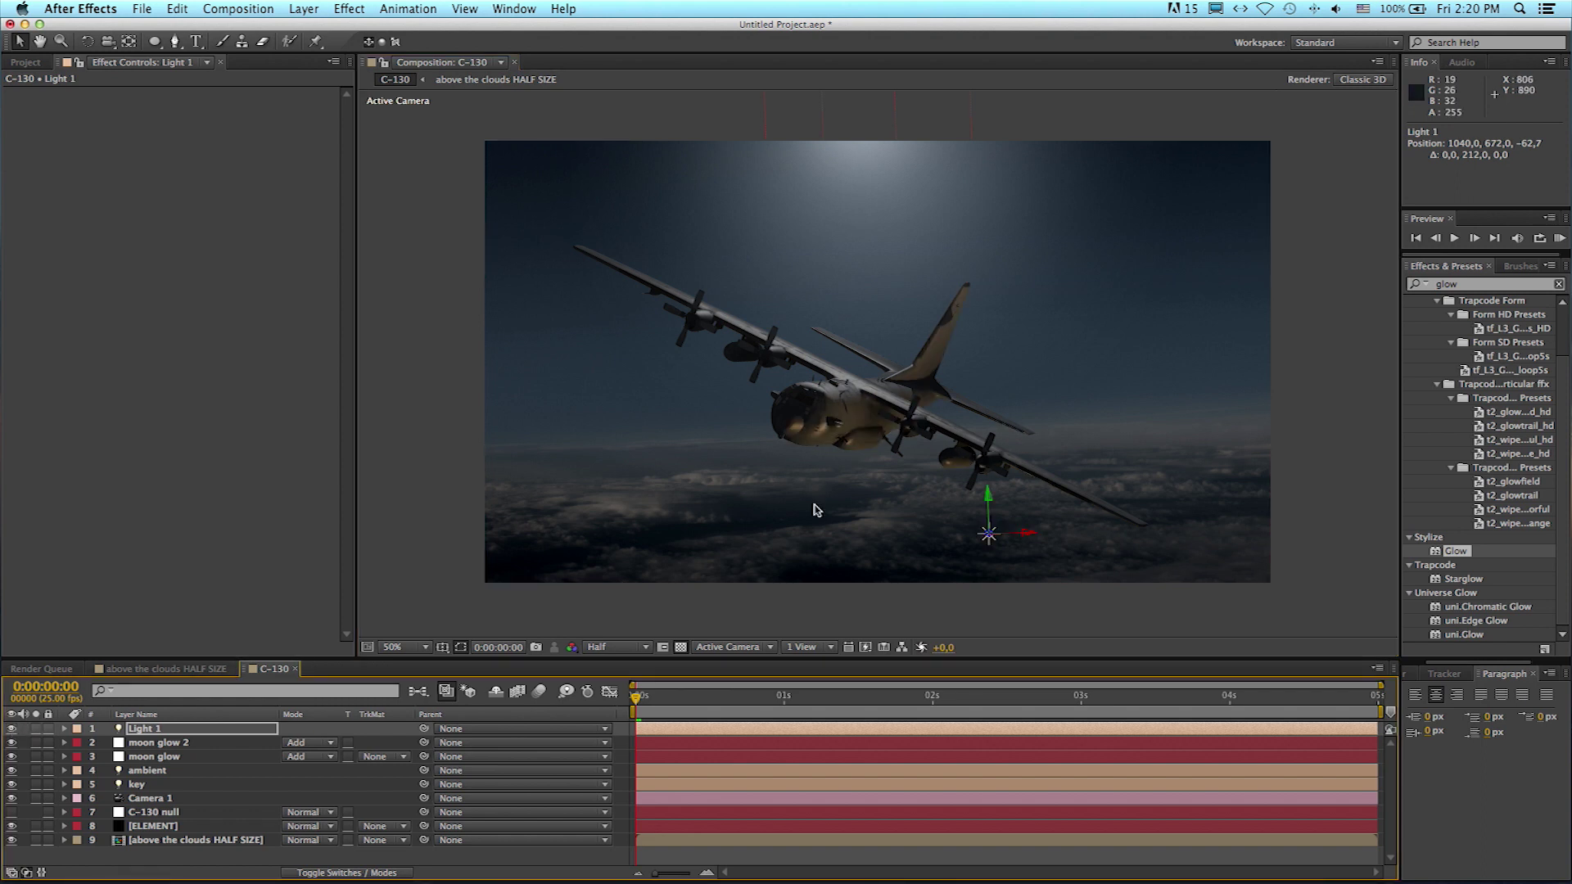
Step: Rename Light 1 to 'gun light' and set its Z position to 132.3
left_click(148, 733)
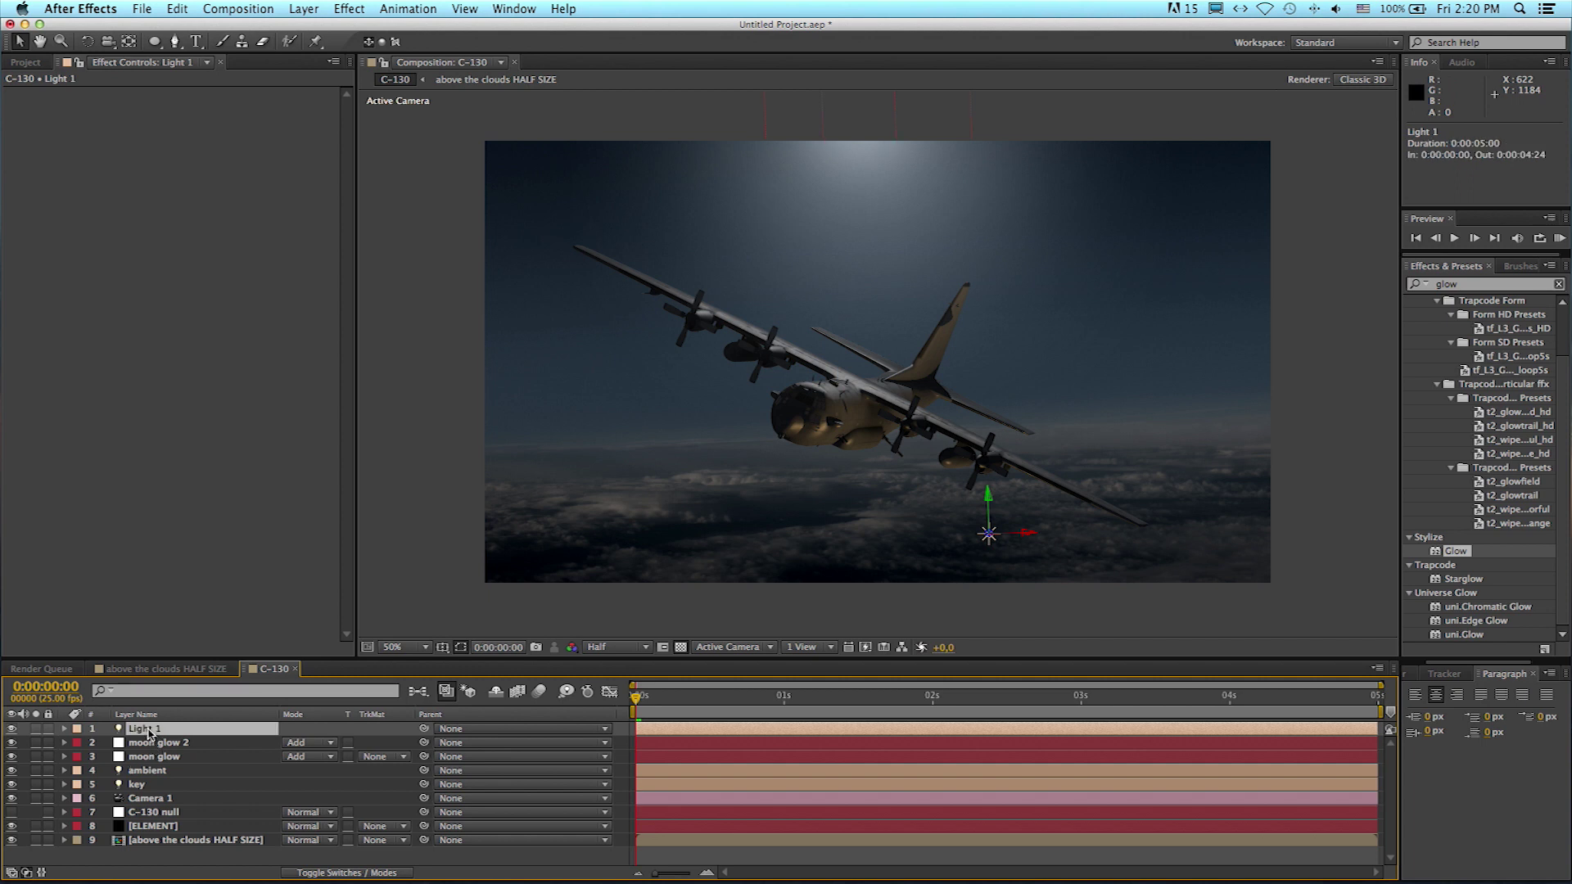
key("Return")
type("gun l")
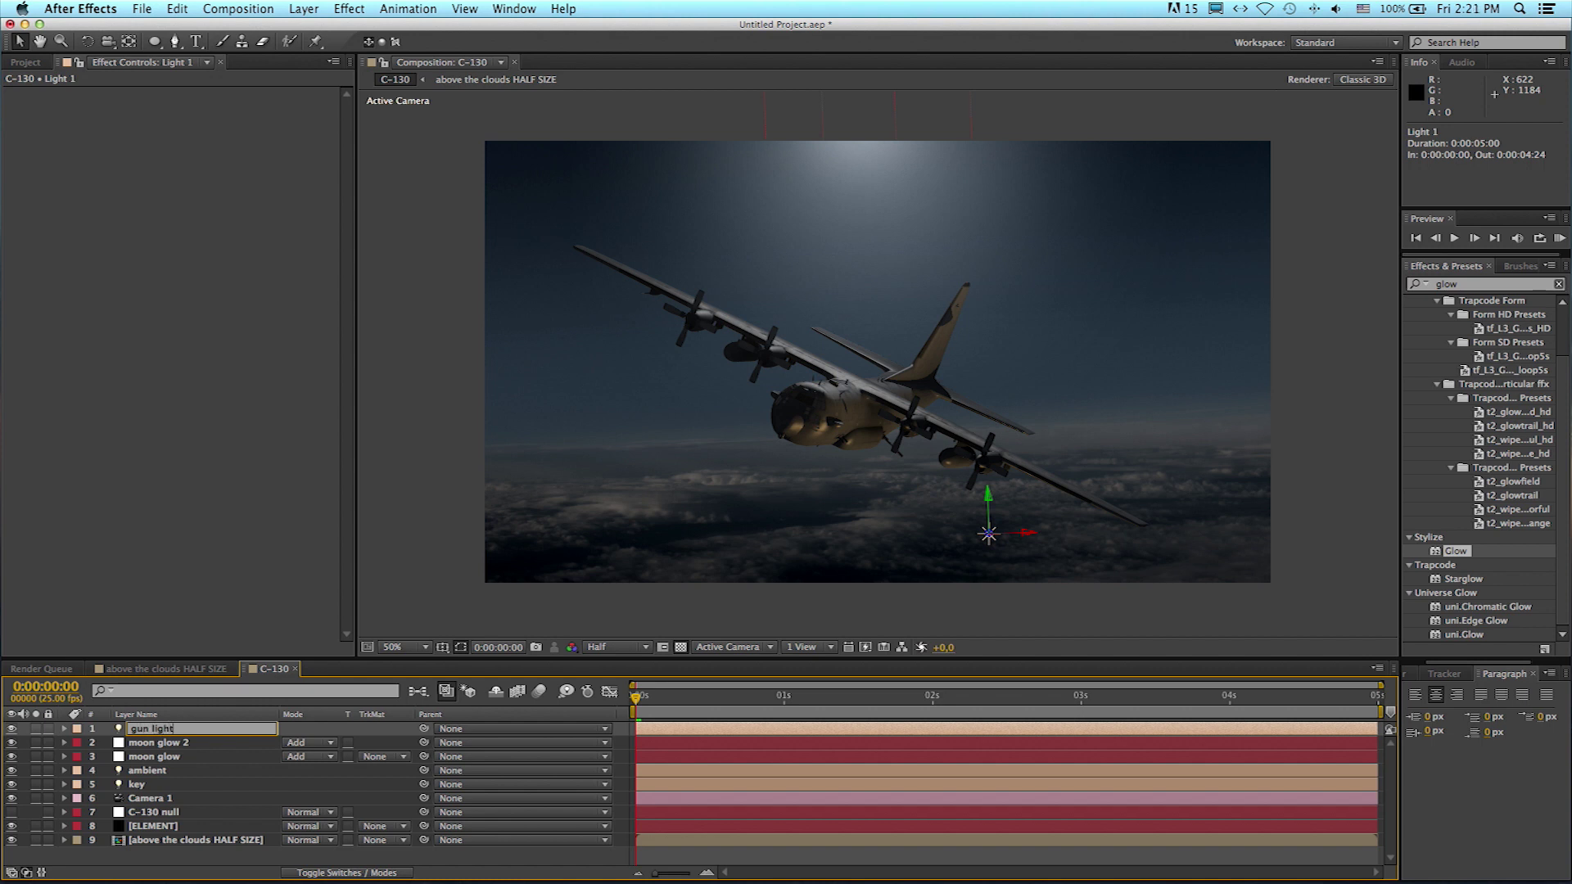
key("Return")
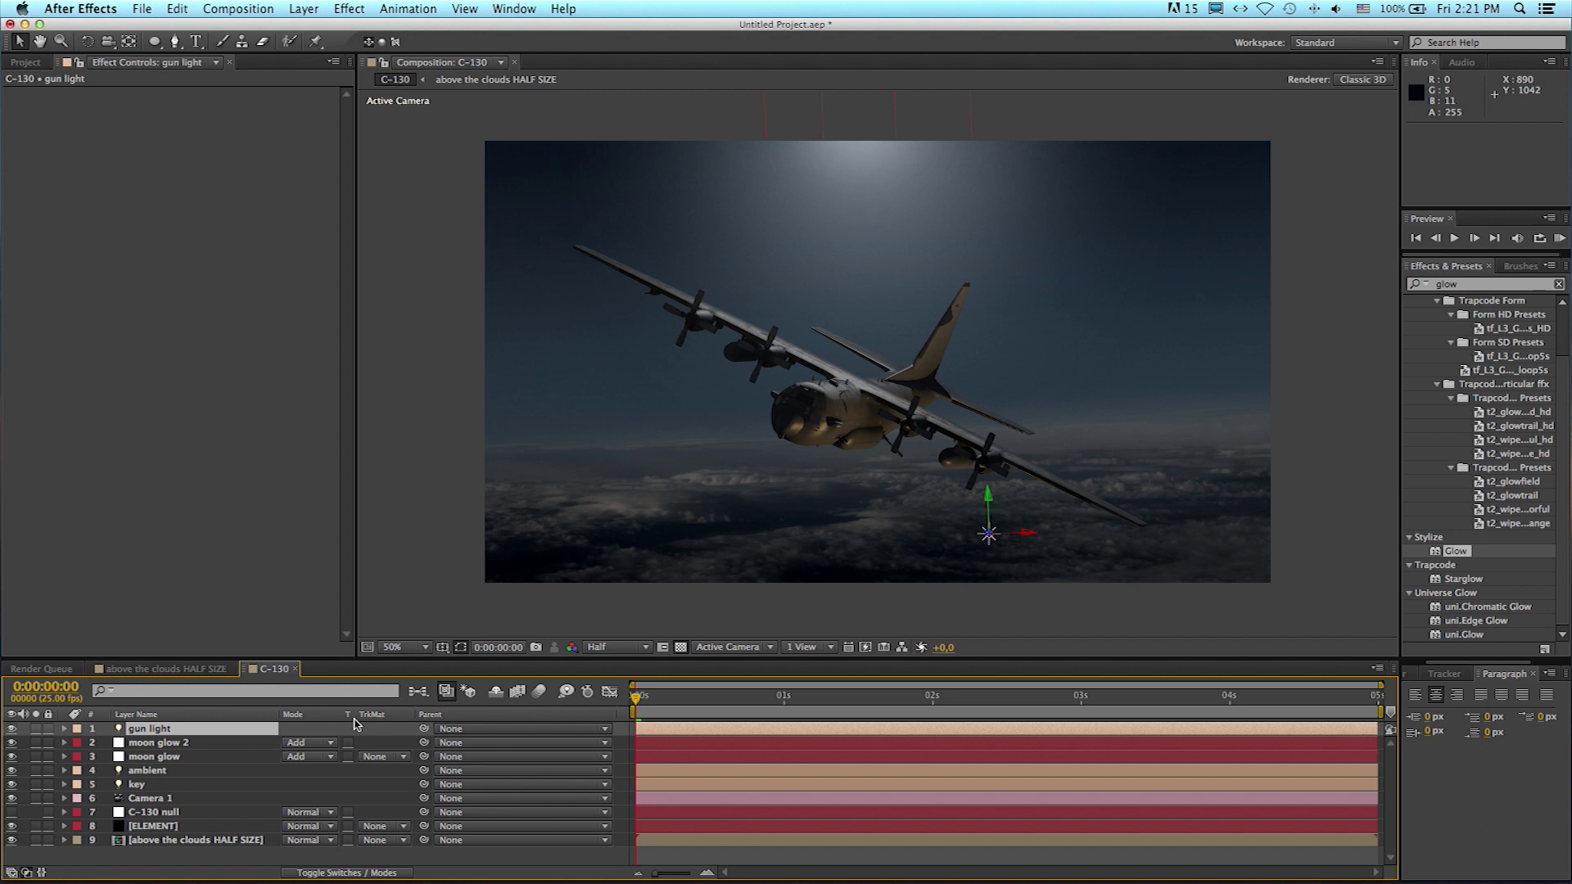
key("p")
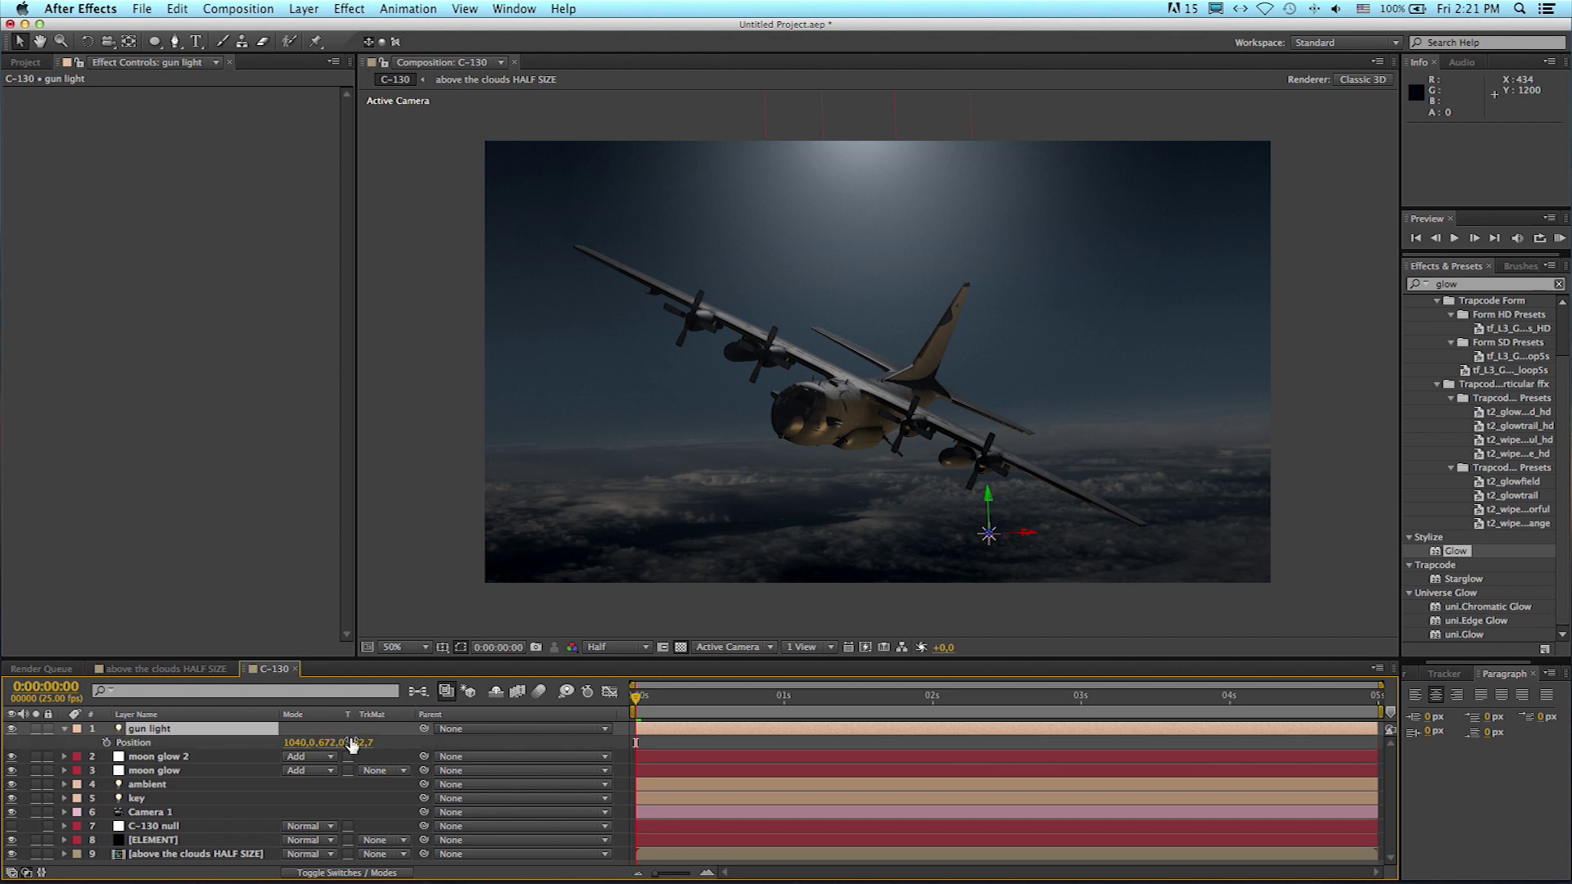
left_click_drag(361, 747, 533, 744)
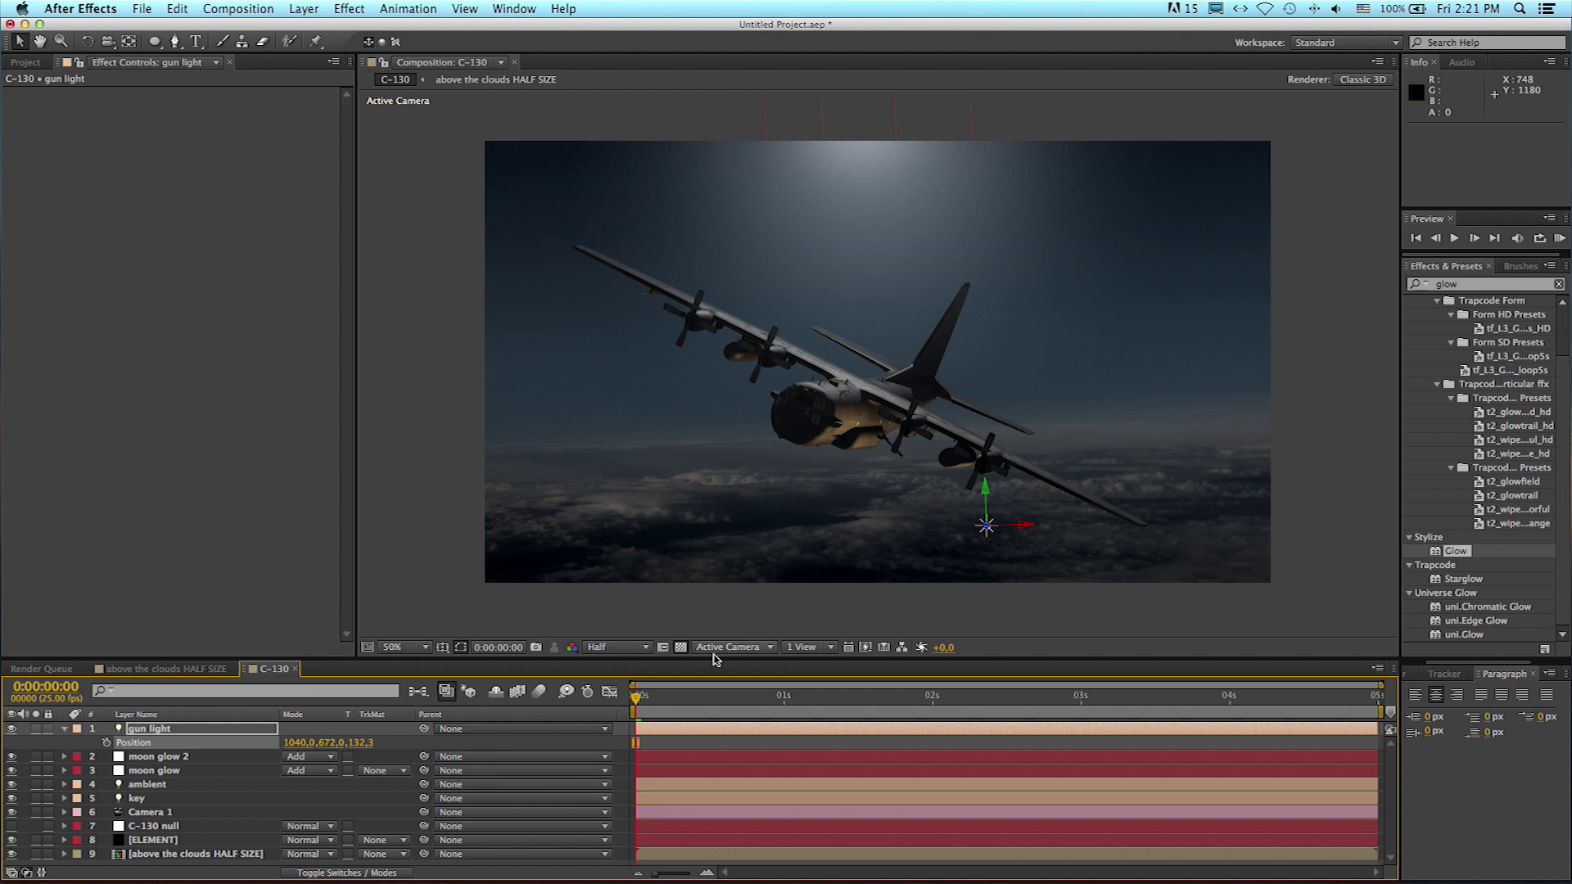
Step: Parent the gun light to the C-130 null, then test it by scrubbing the null's Y Rotation
left_click(64, 729)
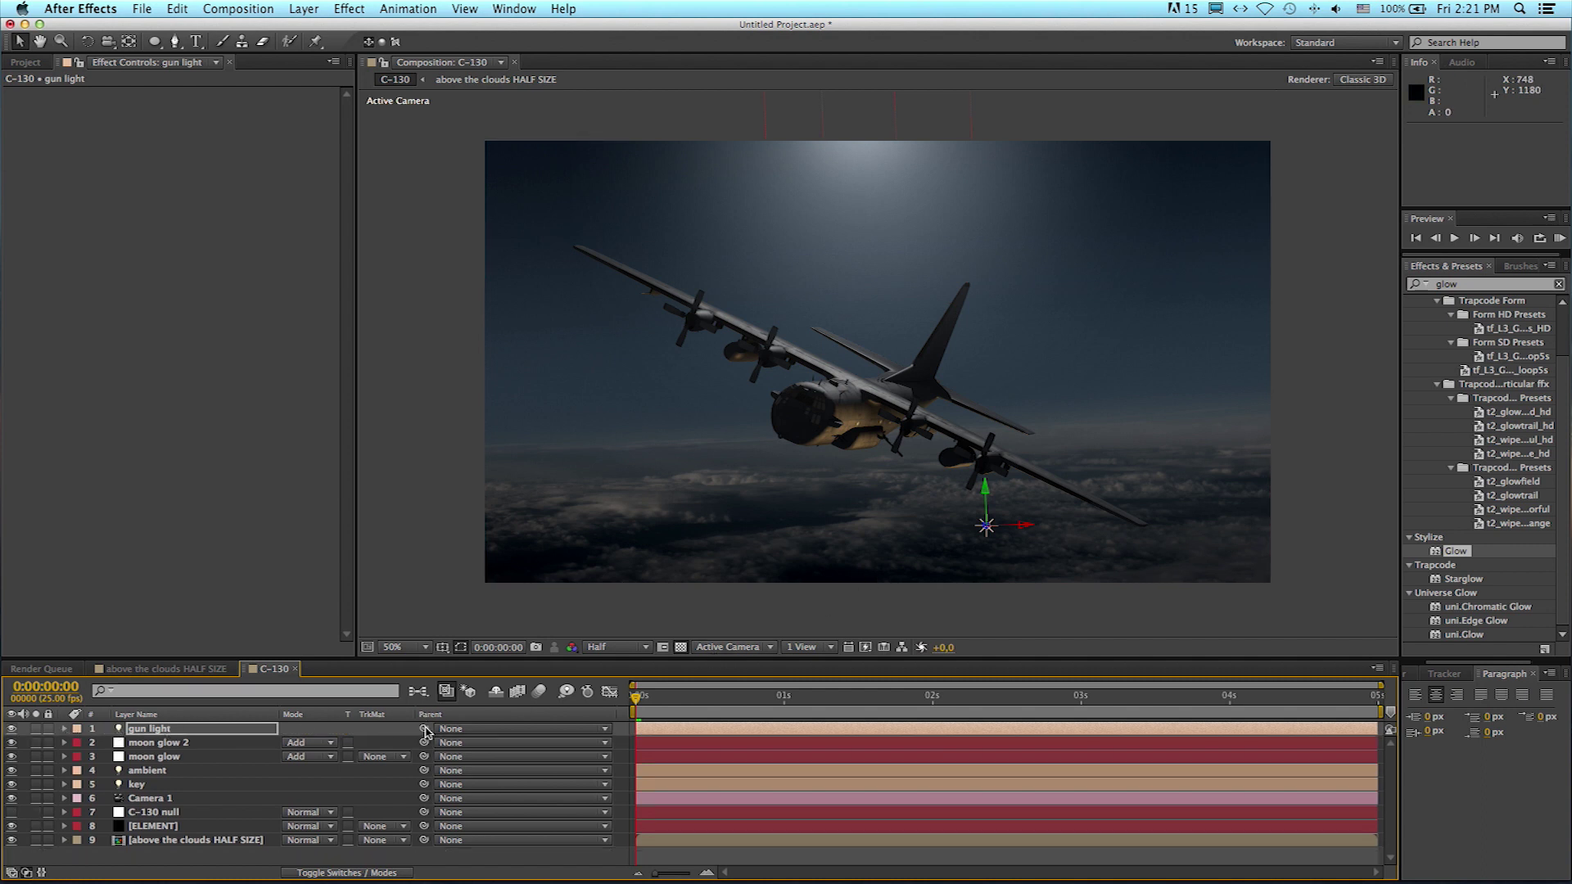
left_click_drag(424, 729, 171, 815)
left_click(153, 813)
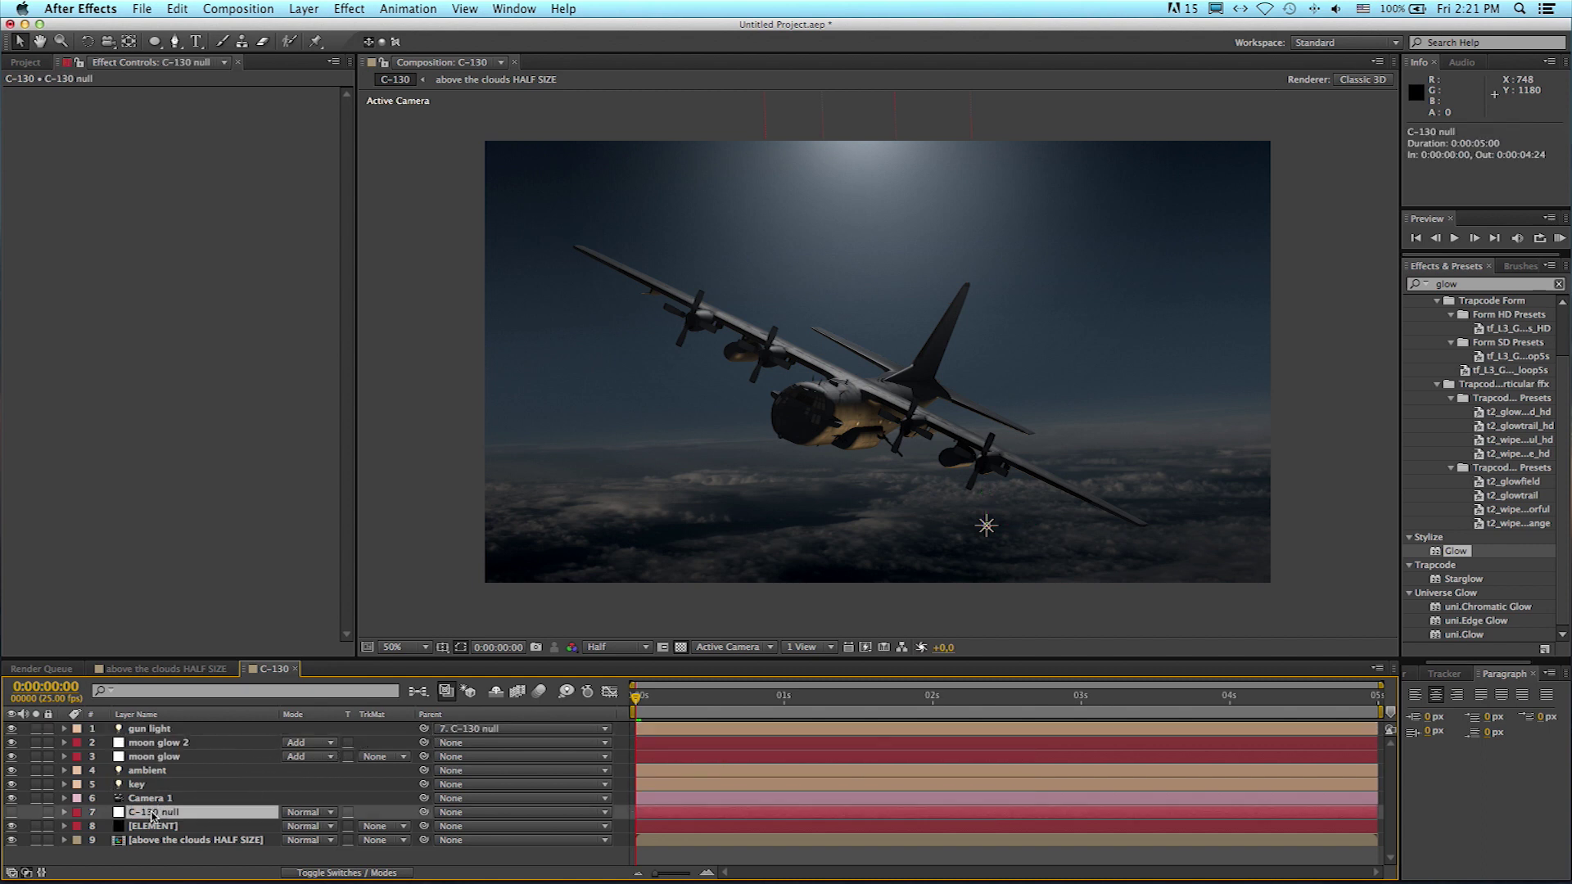
key("r")
scroll(321, 828, "down", 1)
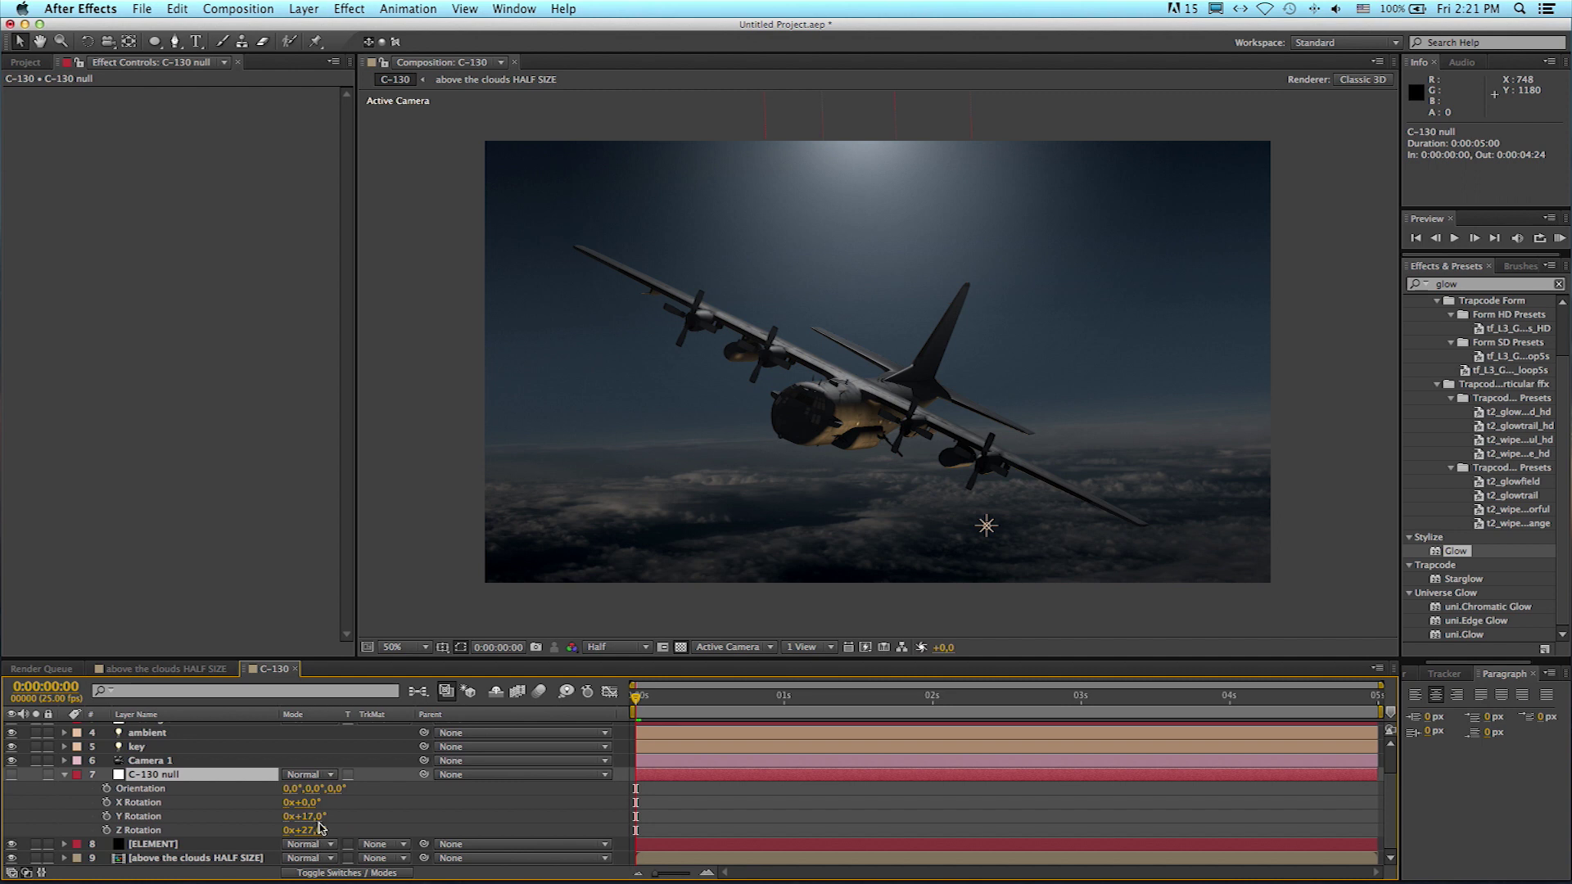
mouse_move(309, 816)
left_mouse_down()
mouse_move(329, 813)
mouse_move(295, 815)
mouse_move(311, 821)
left_mouse_up()
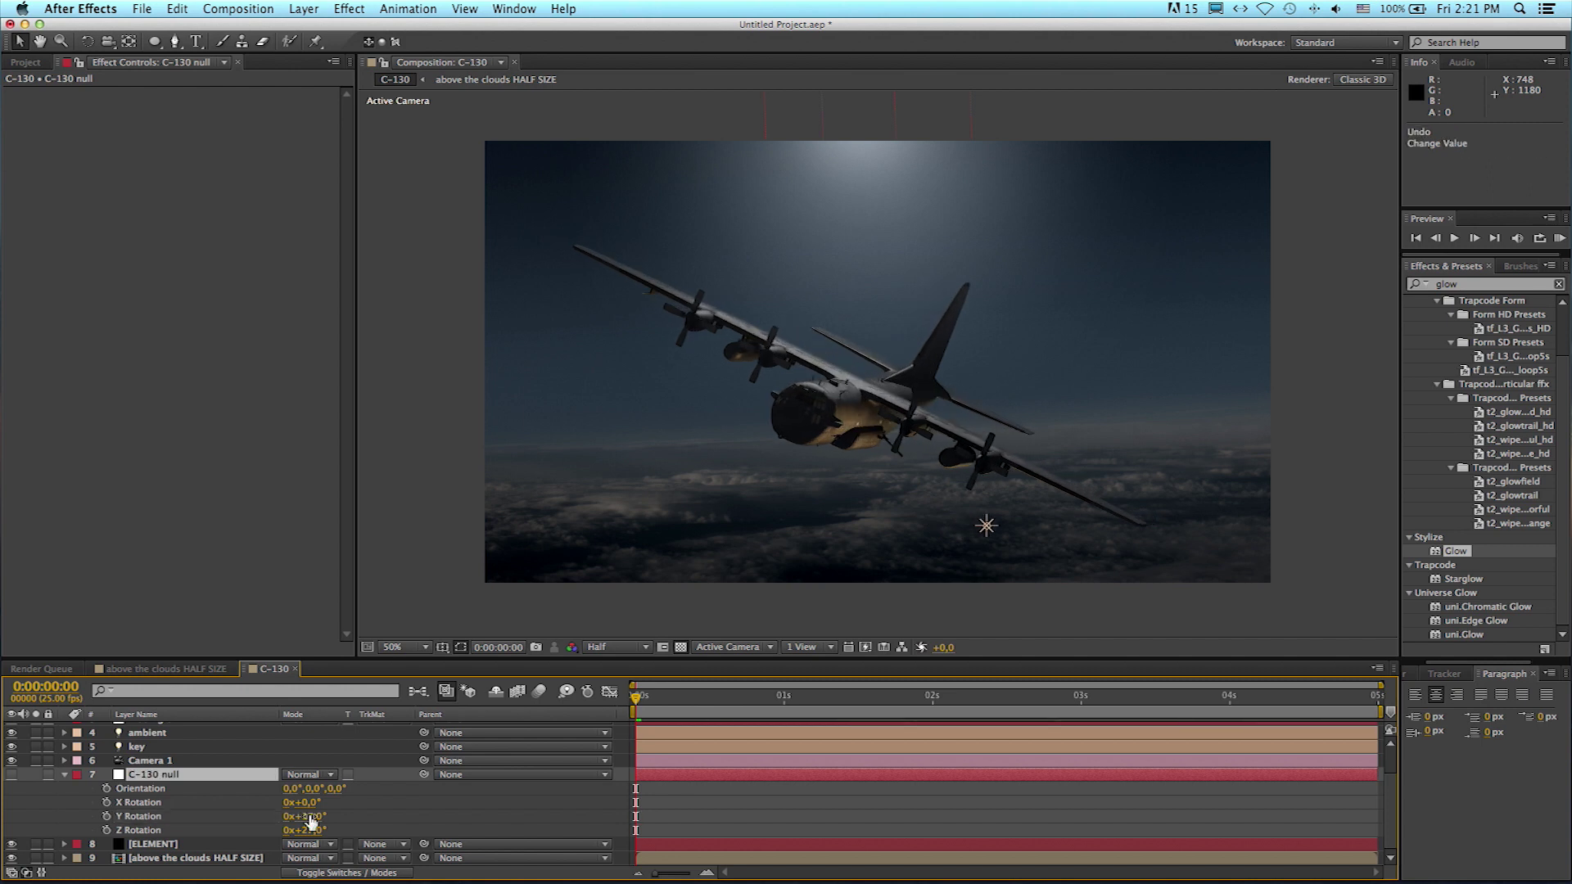
Step: Set the gun light's Intensity to 200%
left_click(63, 775)
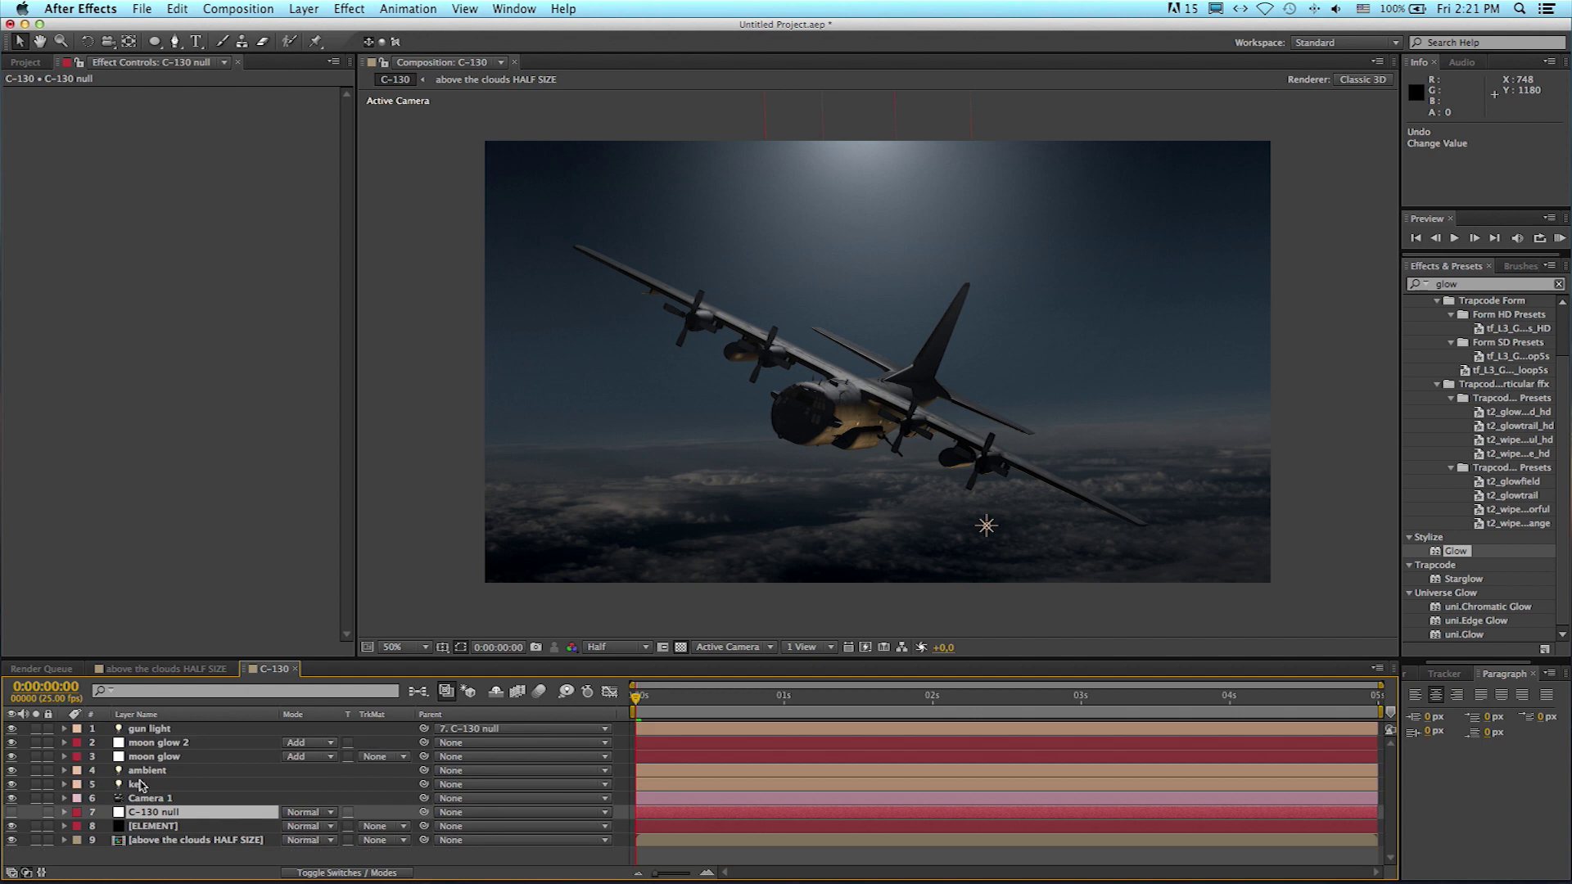
left_click(177, 729)
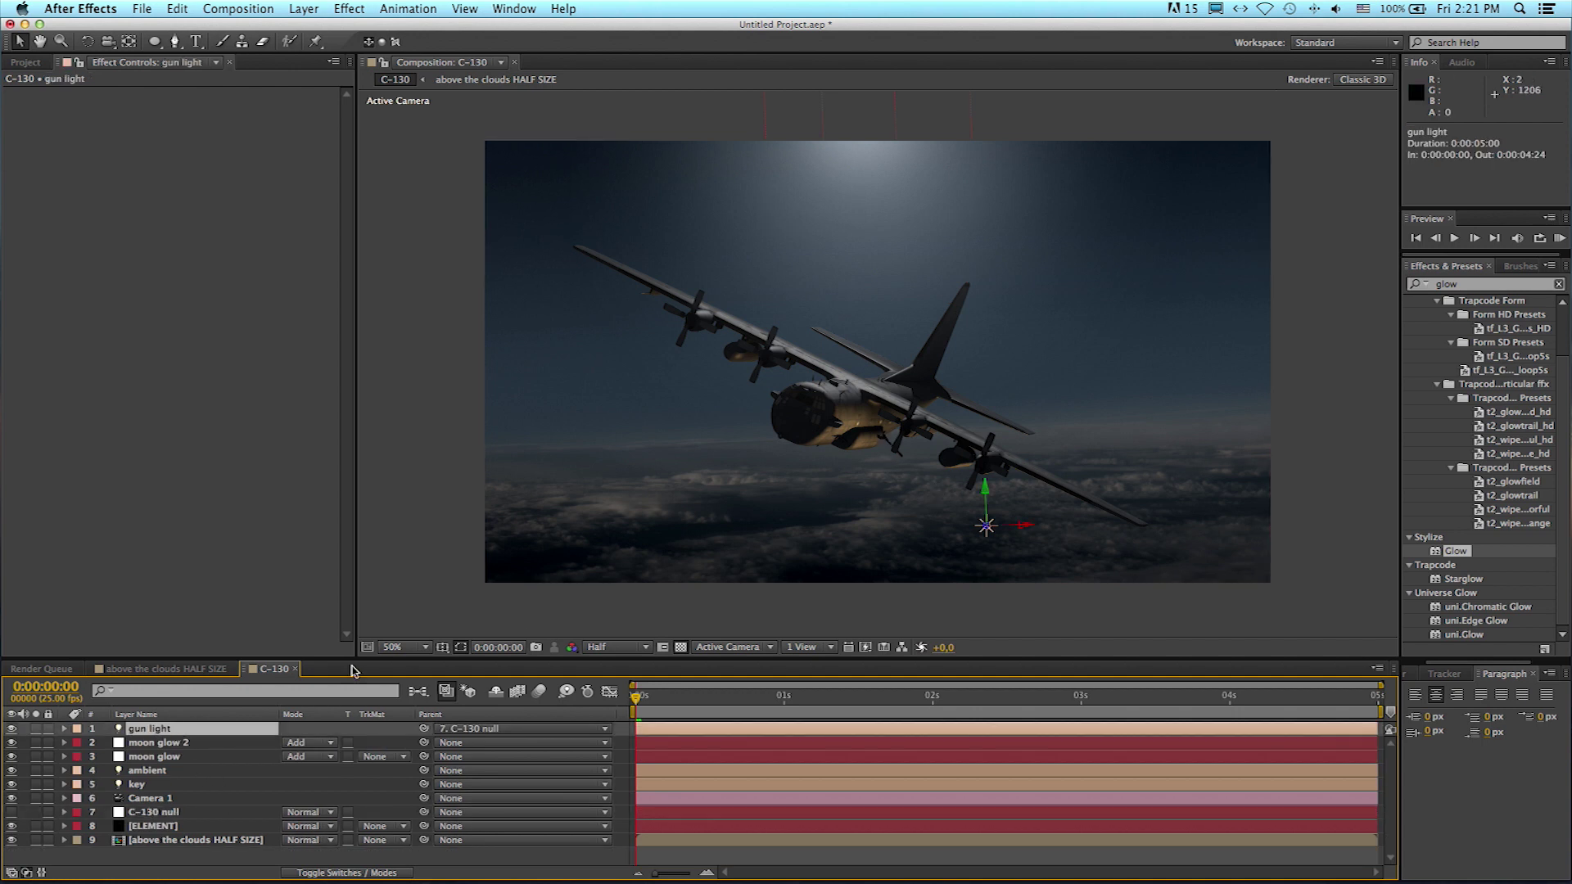
double_click(147, 732)
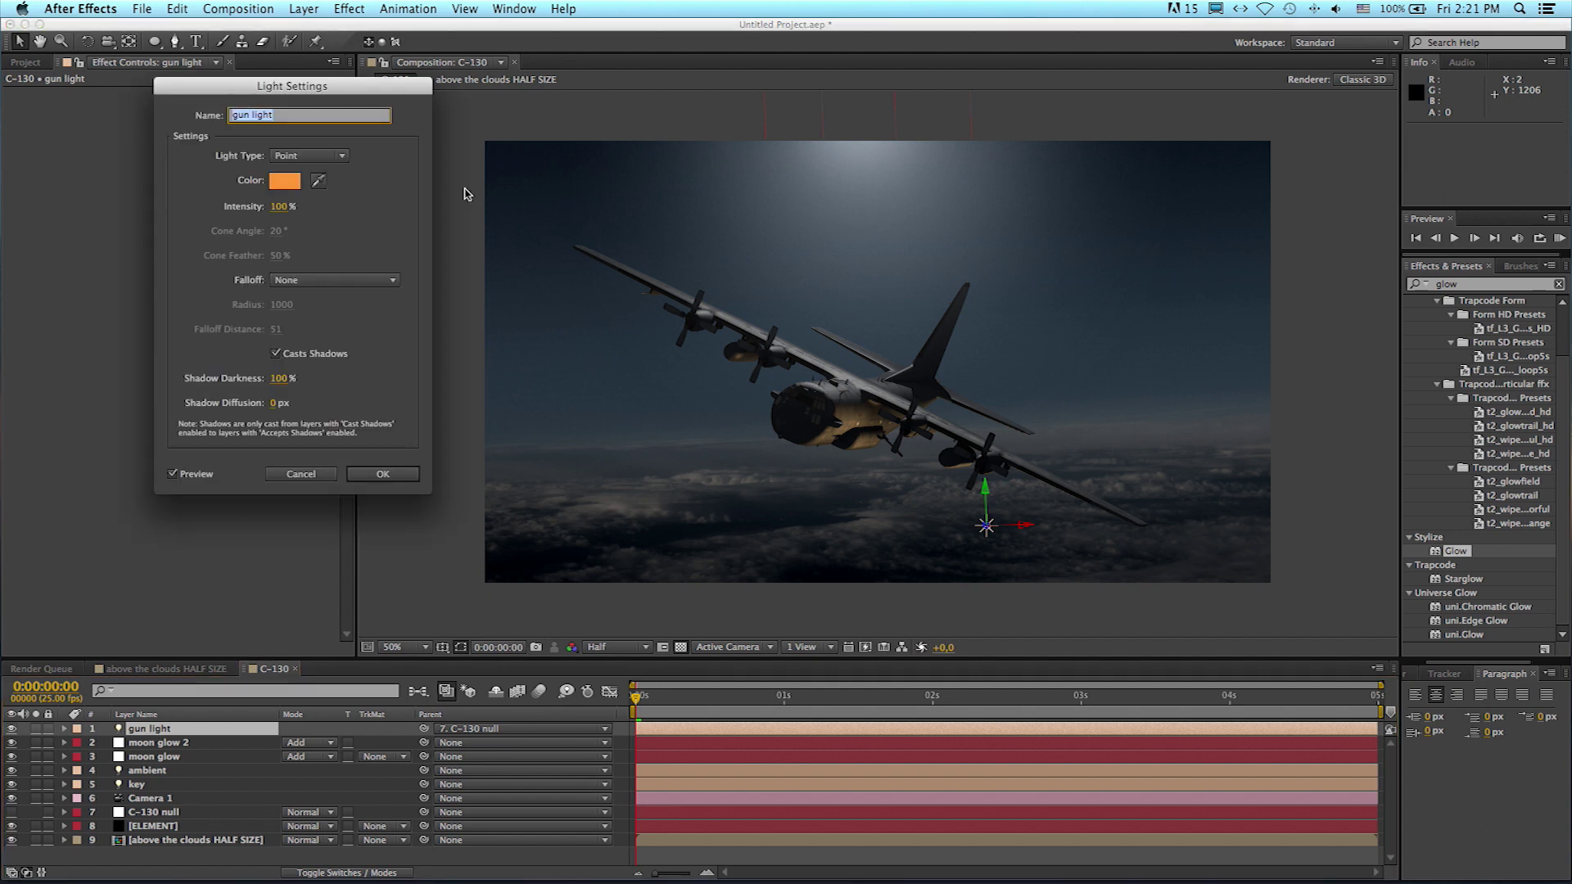
left_click(280, 209)
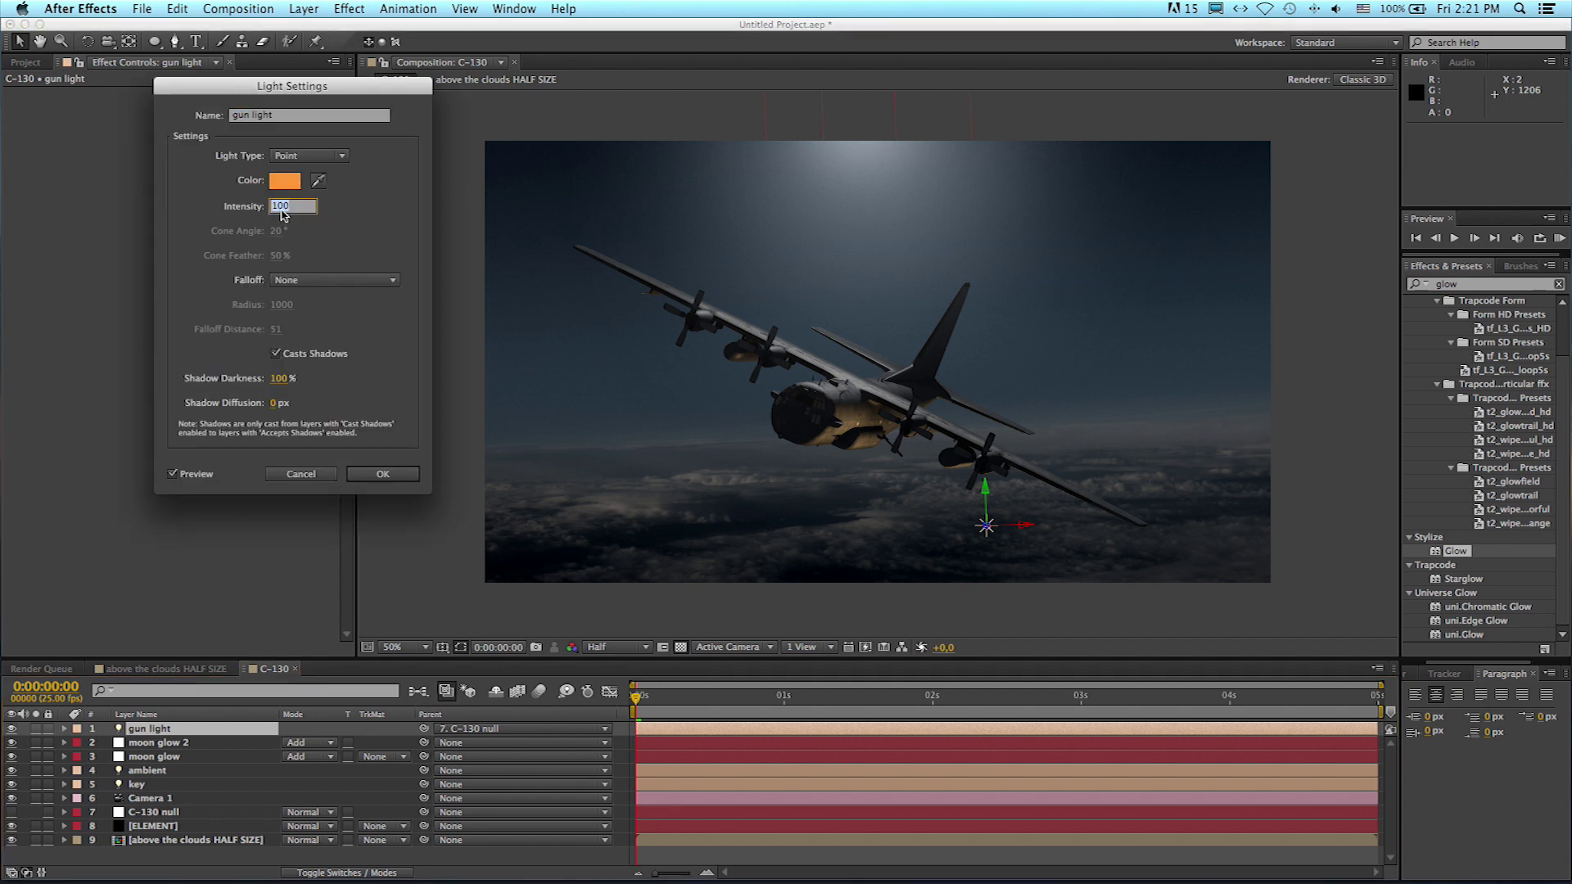
type("2")
key("Return")
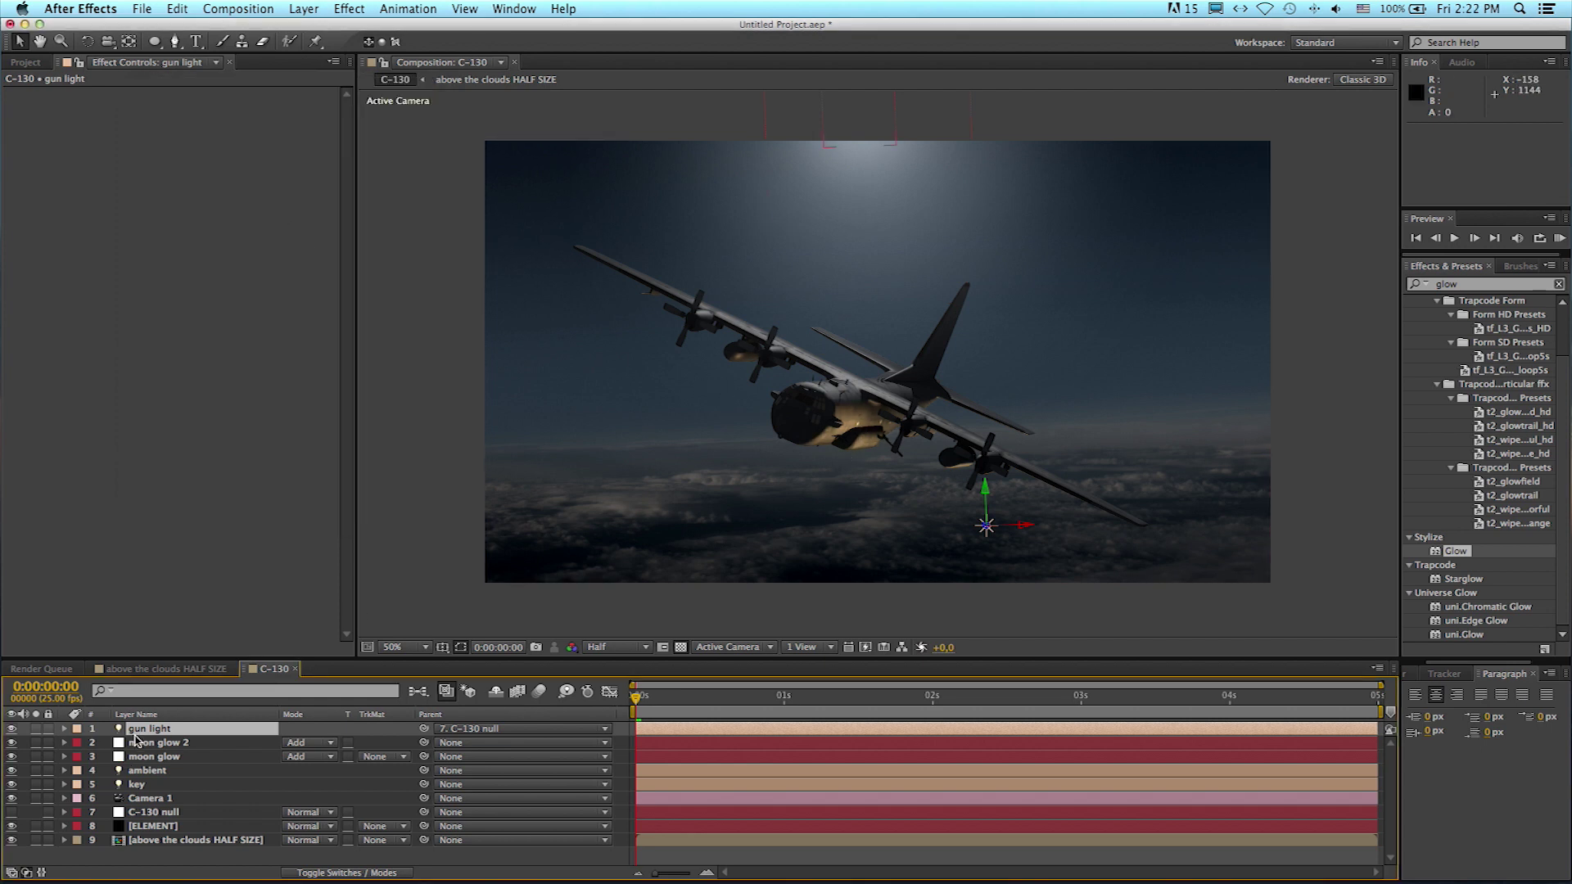
Step: Tint the gun light a deep orange, FC6C1A (252, 108, 26)
double_click(140, 730)
left_click(288, 182)
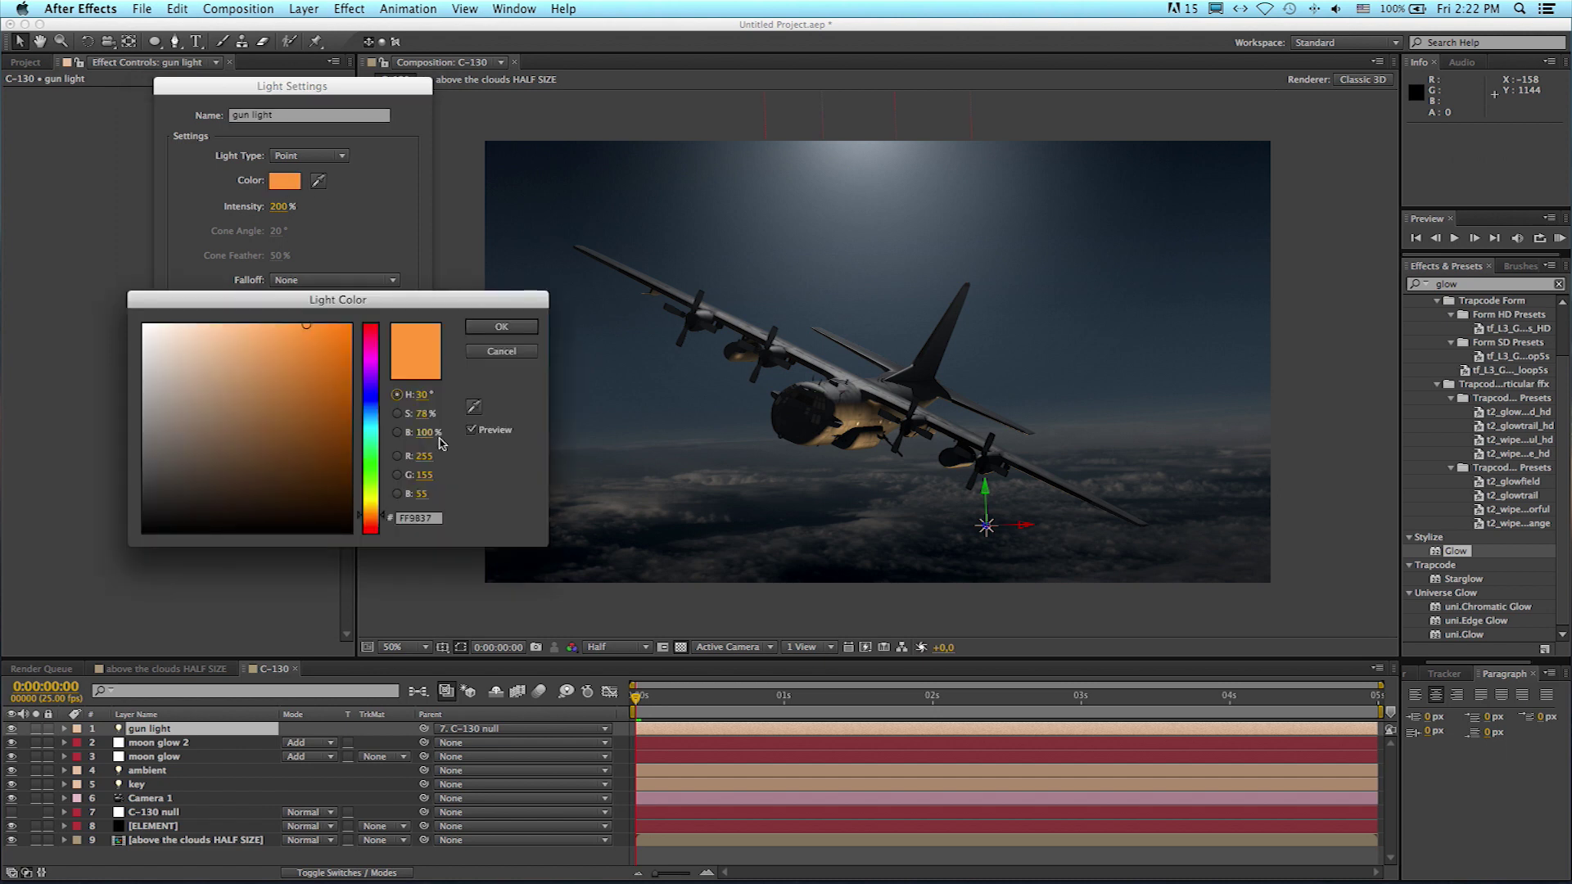
left_click(319, 325)
left_click_drag(320, 325, 349, 324)
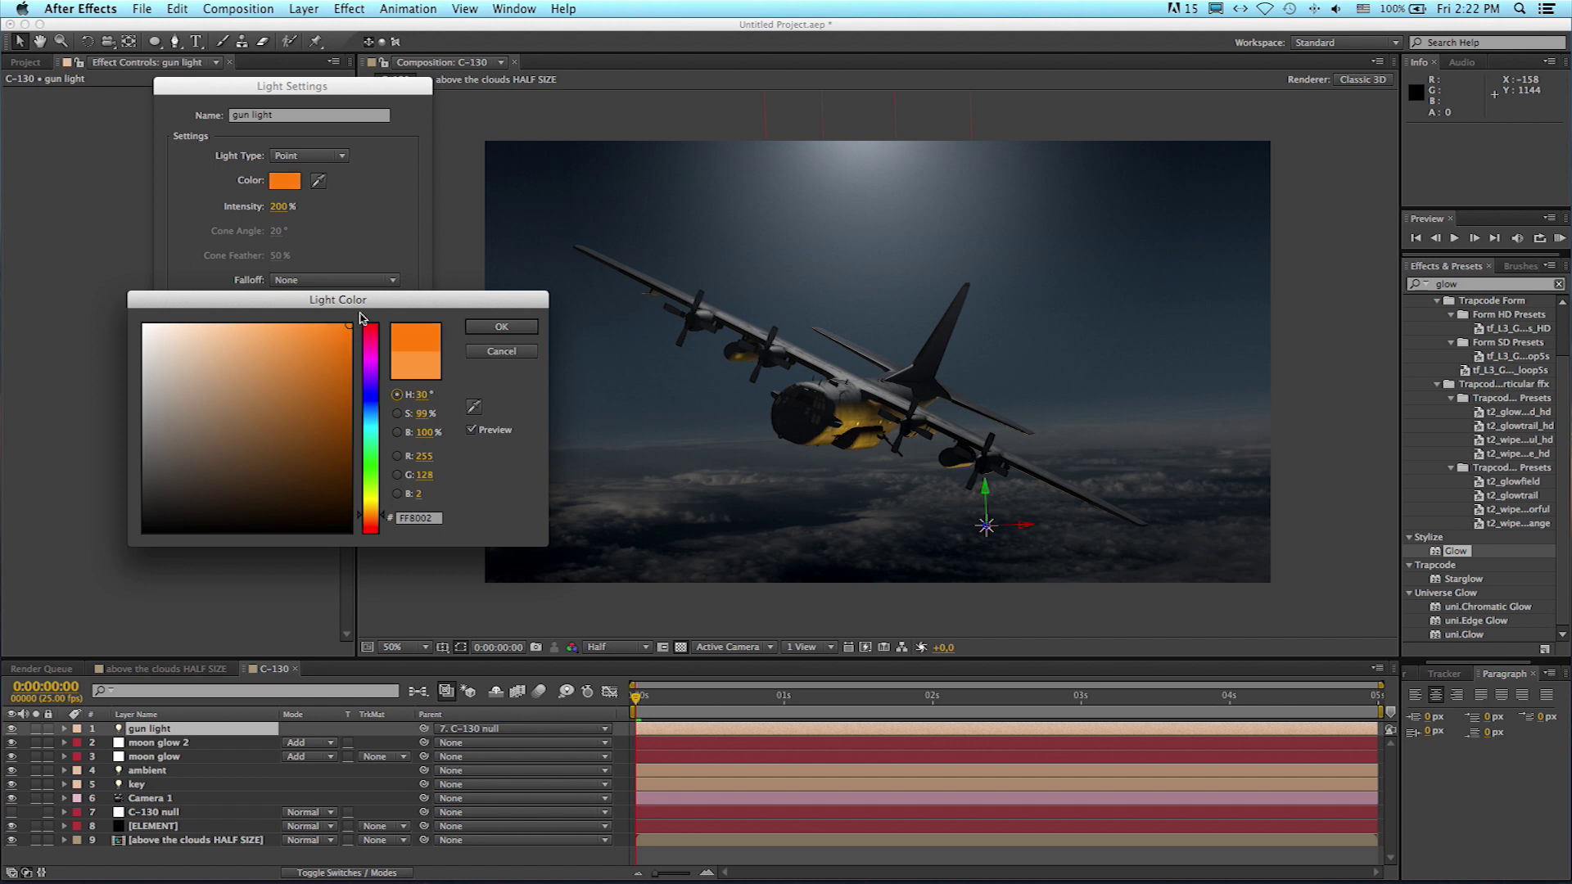
left_click(362, 520)
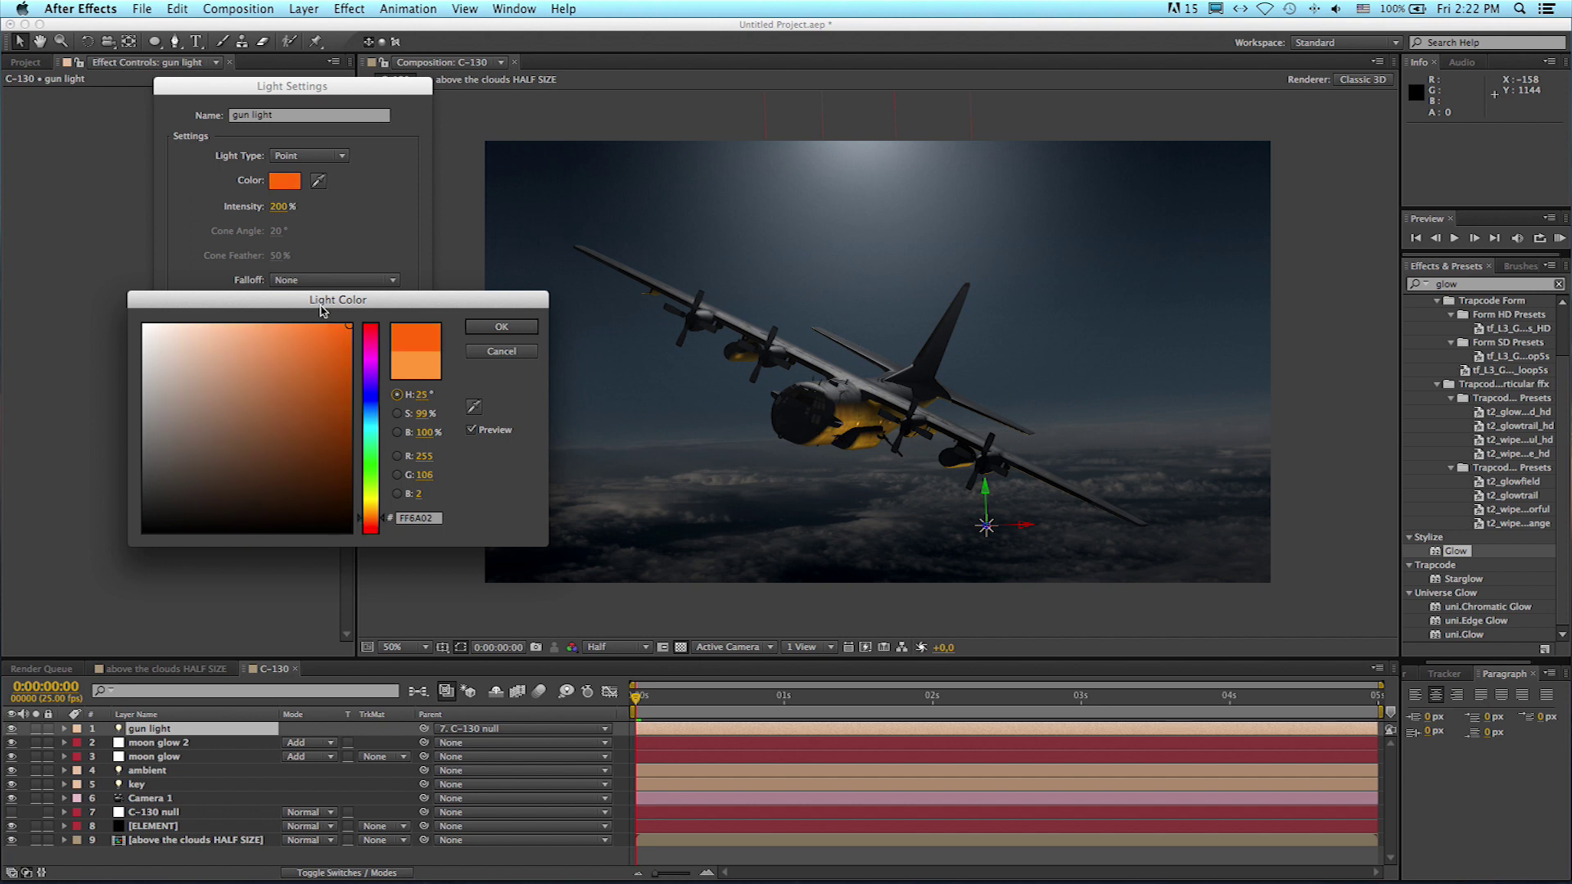
left_click(361, 523)
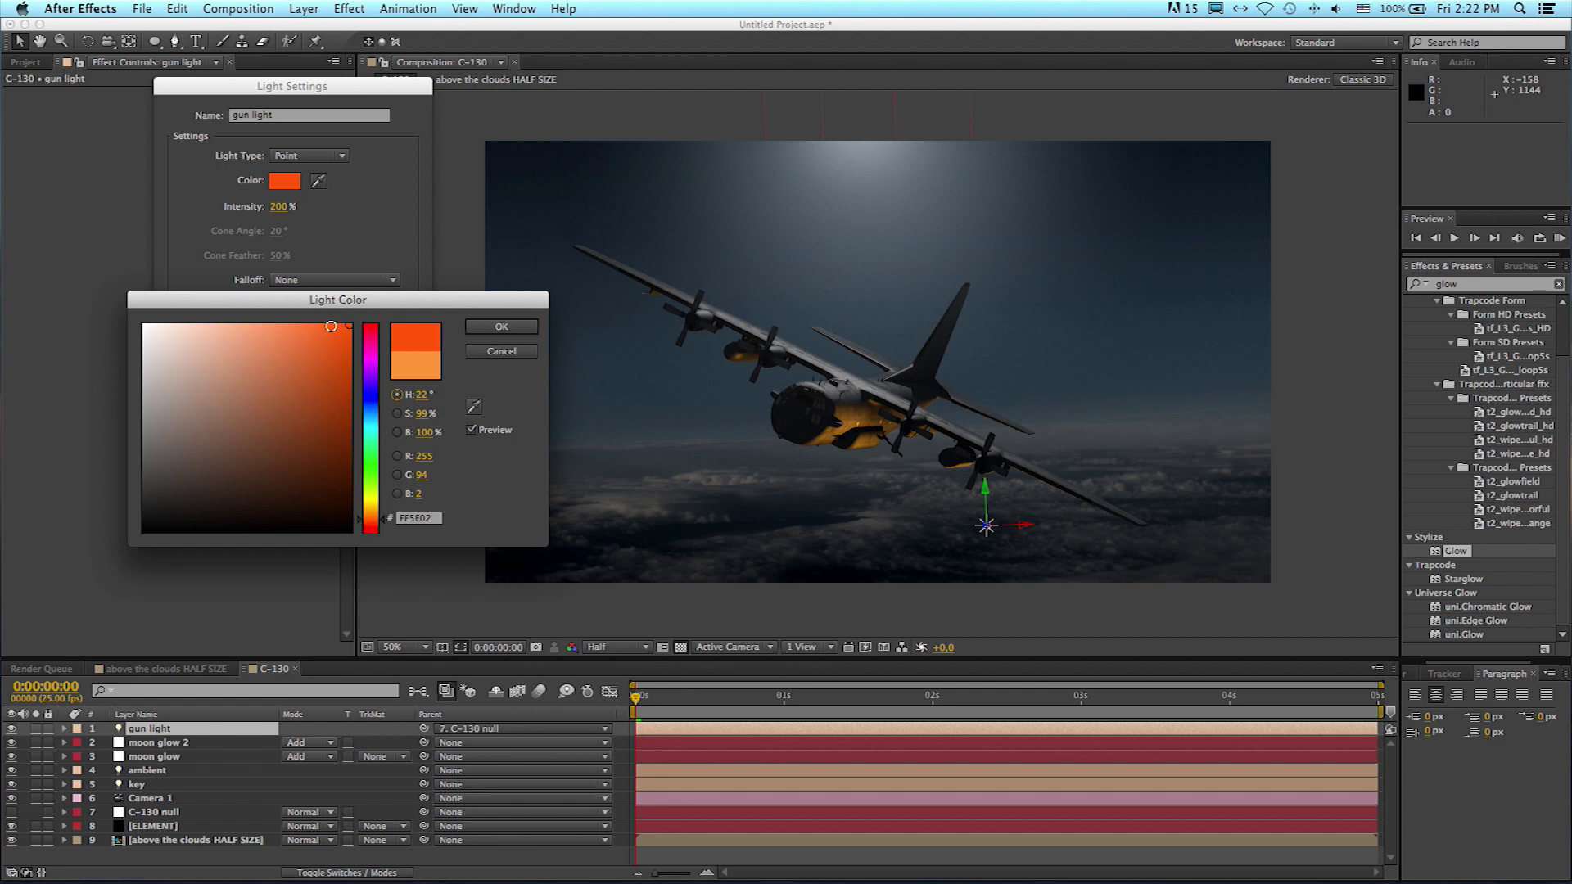
left_click(330, 326)
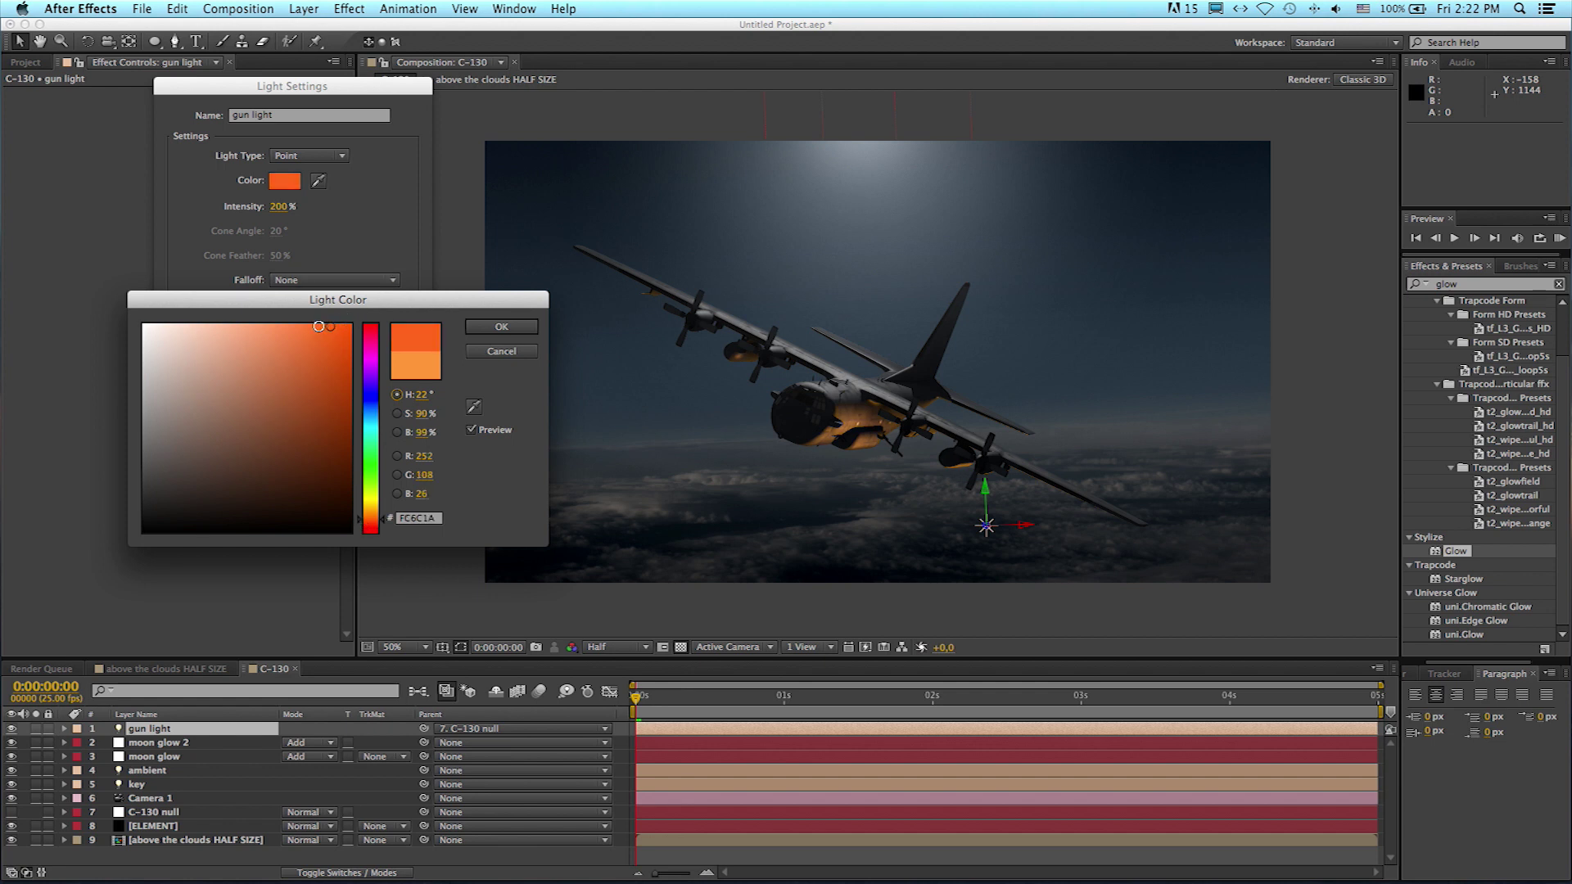
left_click(530, 327)
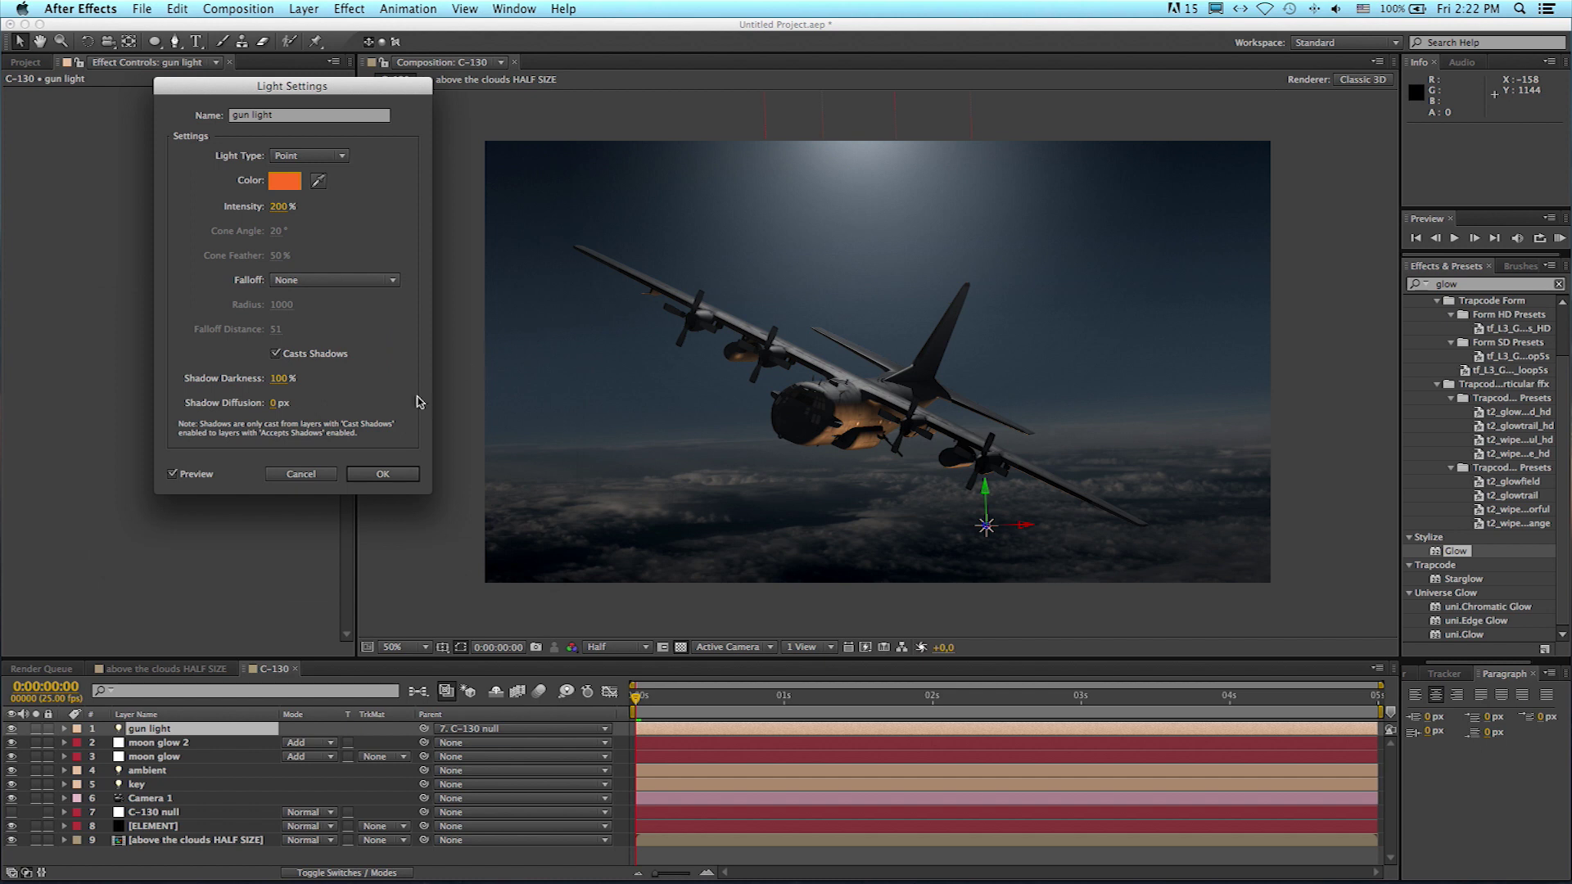
Step: Apply the light settings, then toggle the gun light on and off to compare, leaving it off
left_click(380, 479)
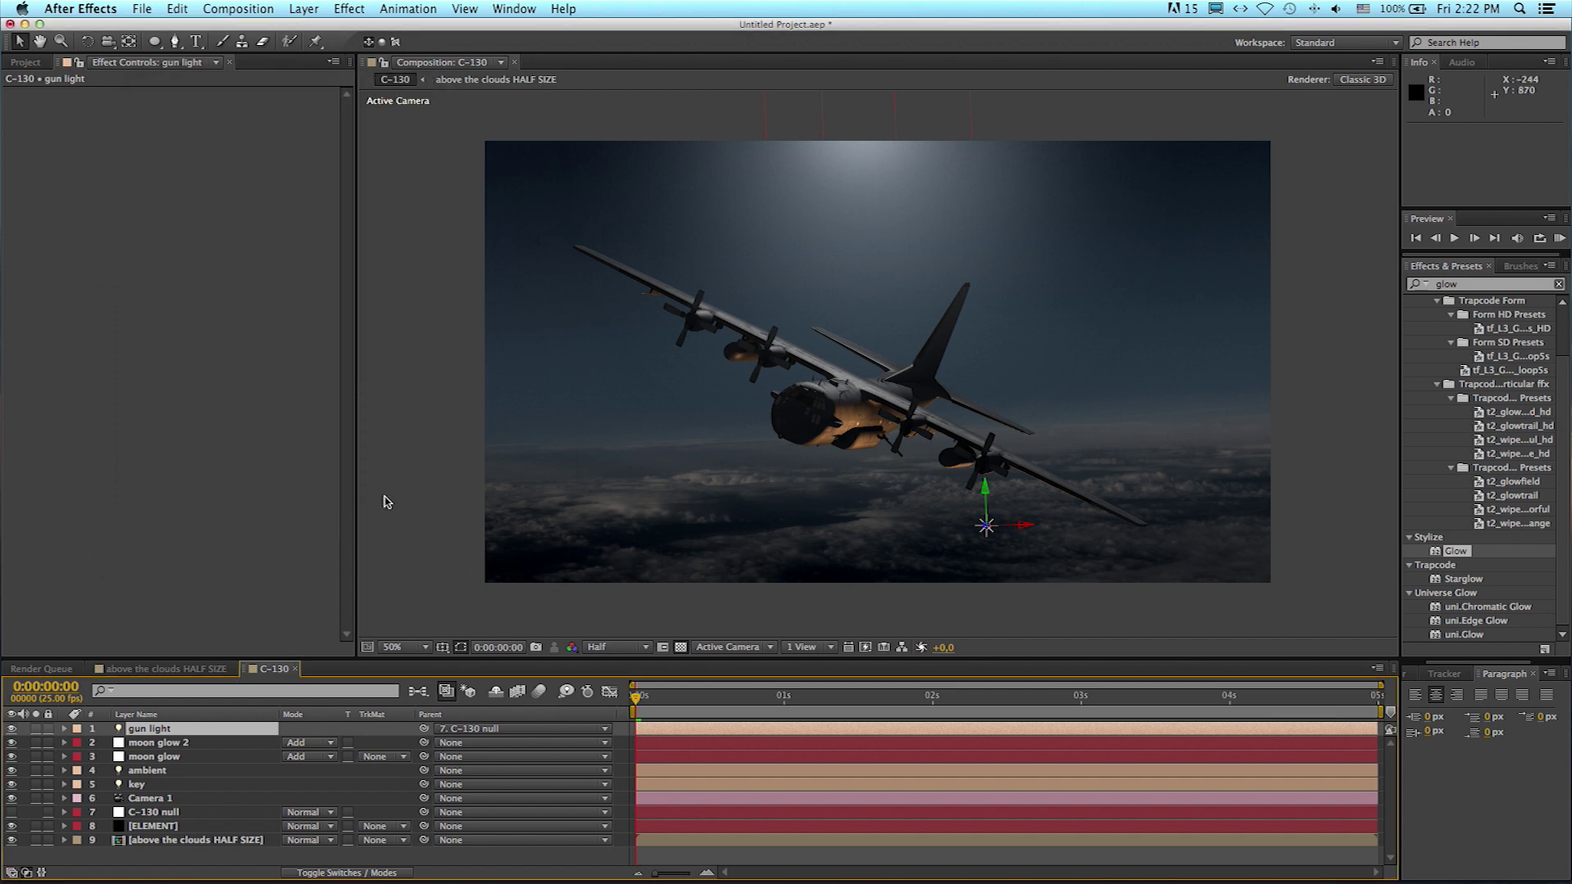
left_click(13, 729)
left_click(12, 730)
left_click(13, 730)
left_click(13, 730)
left_click(12, 729)
left_click(13, 729)
left_click(12, 730)
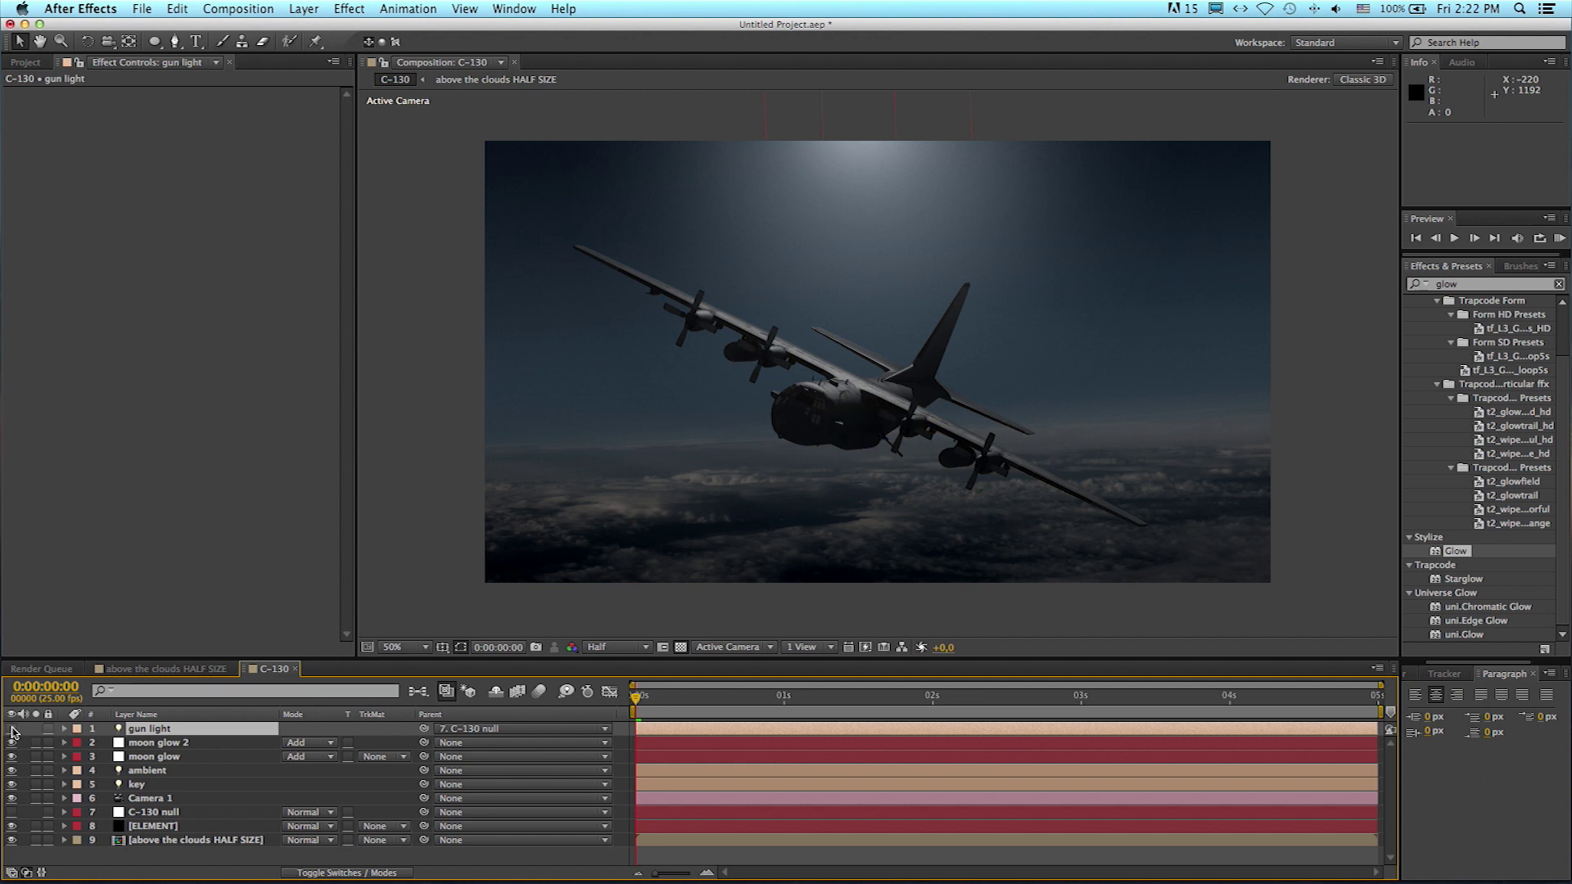
left_click(12, 730)
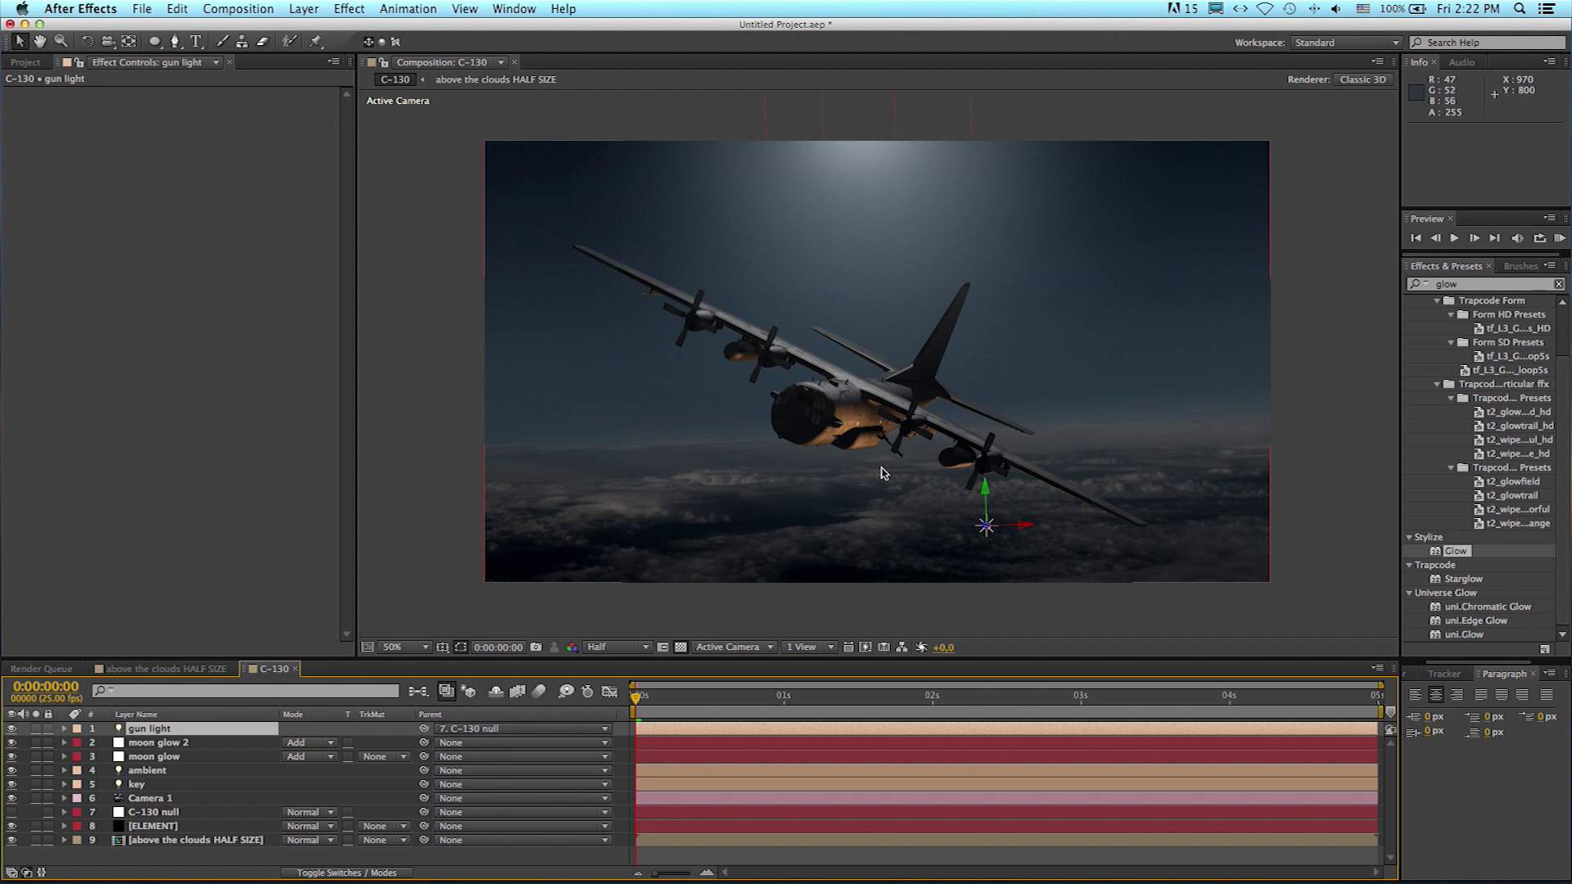
left_click(12, 730)
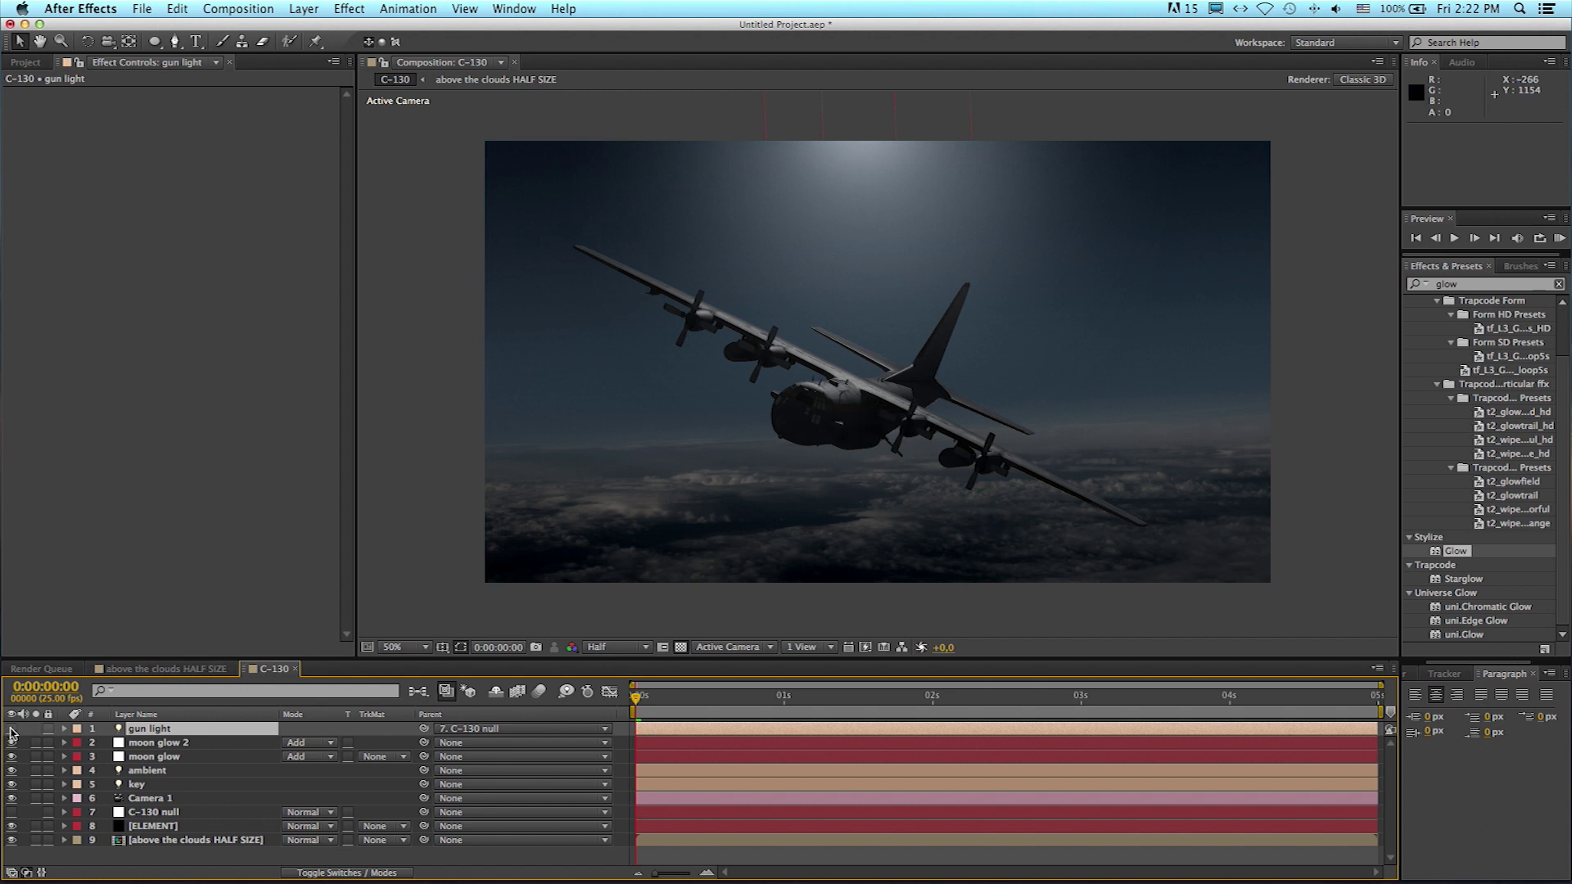